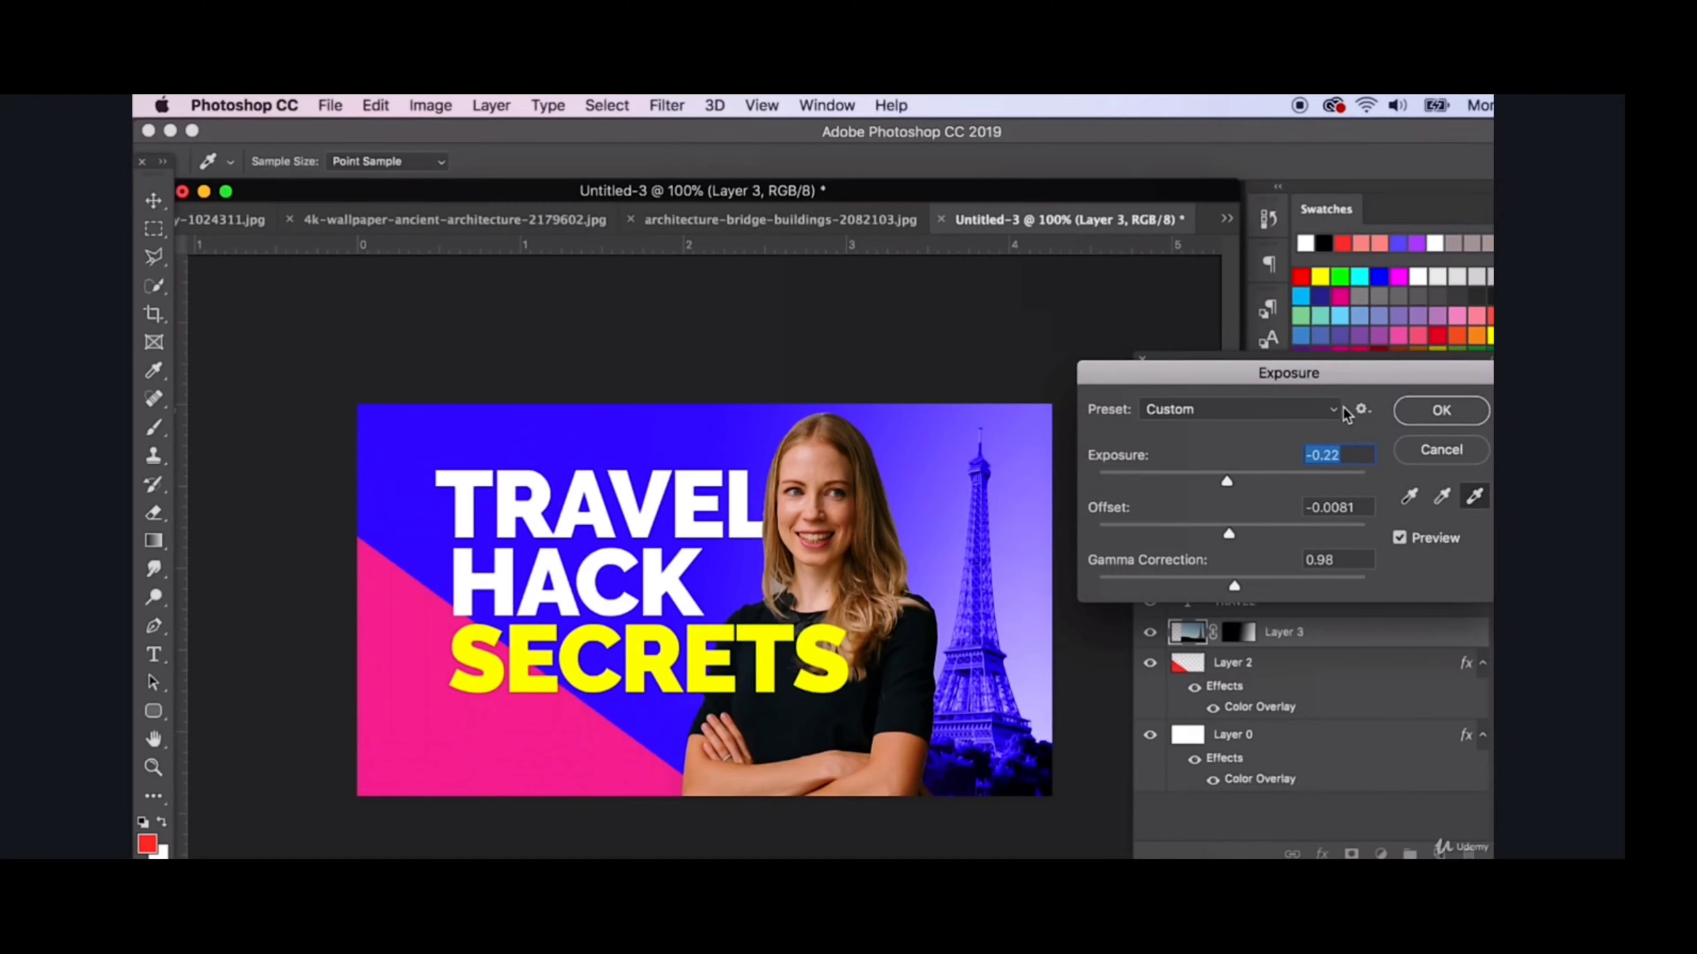
- Apply the Exposure adjustment to the Eiffel Tower layer with exposure -0.22, offset -0.0081 and gamma correction 0.98
left_click(1424, 410)
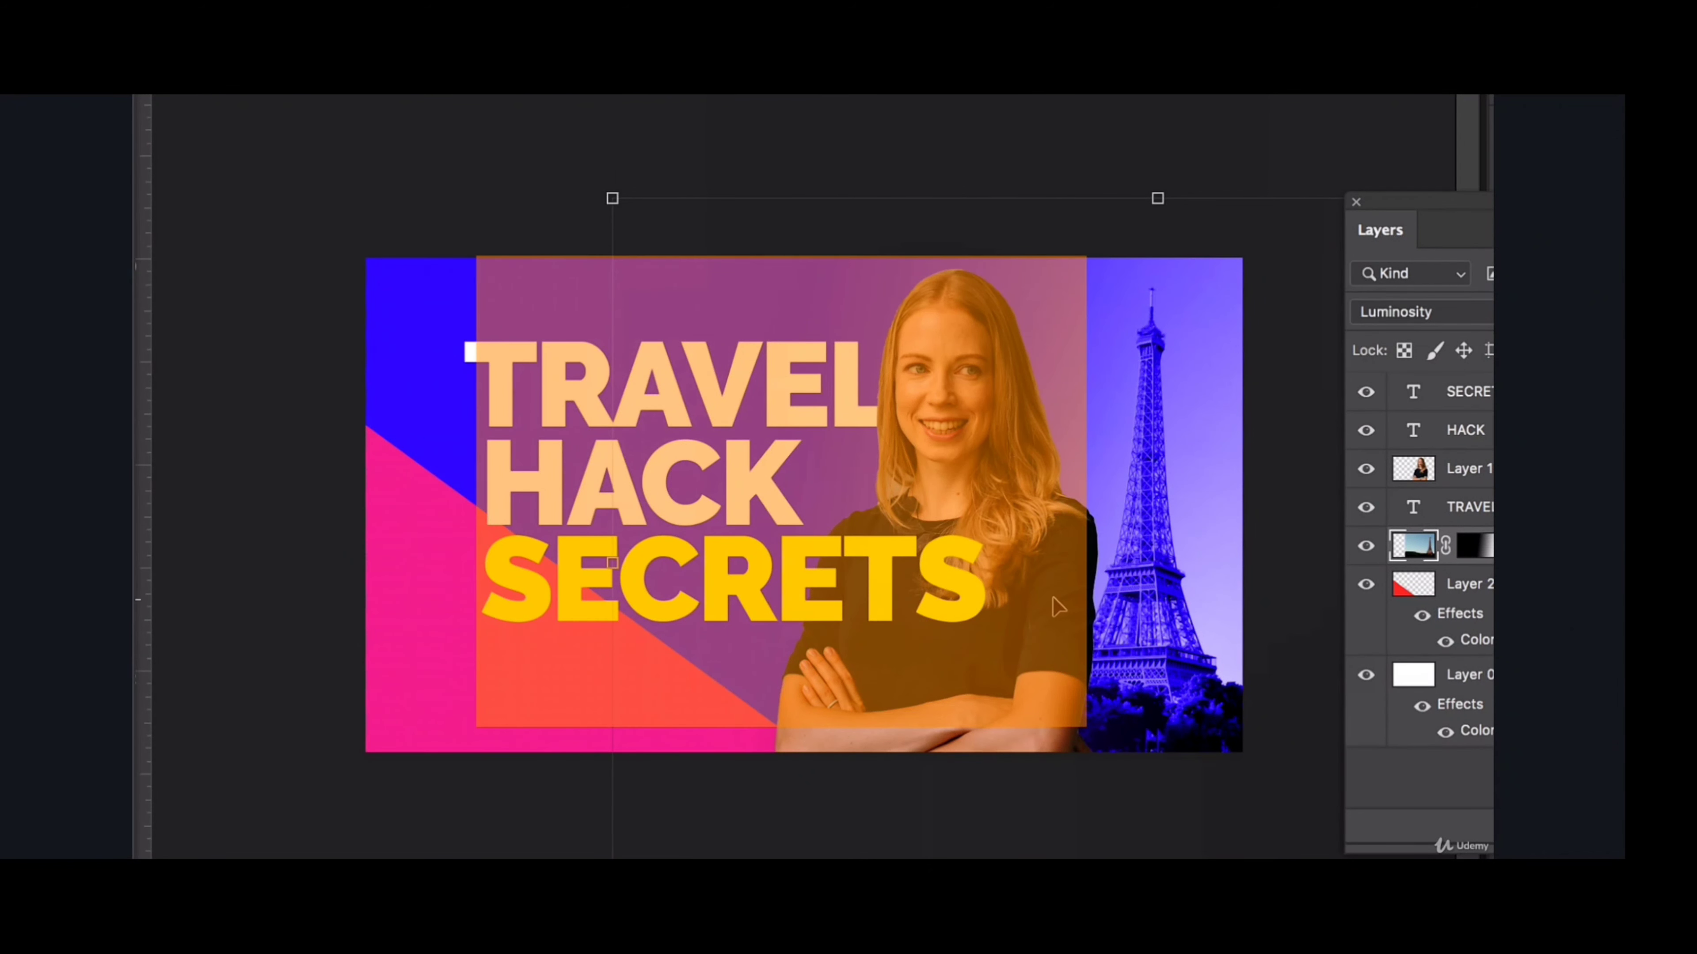
left_click(439, 171)
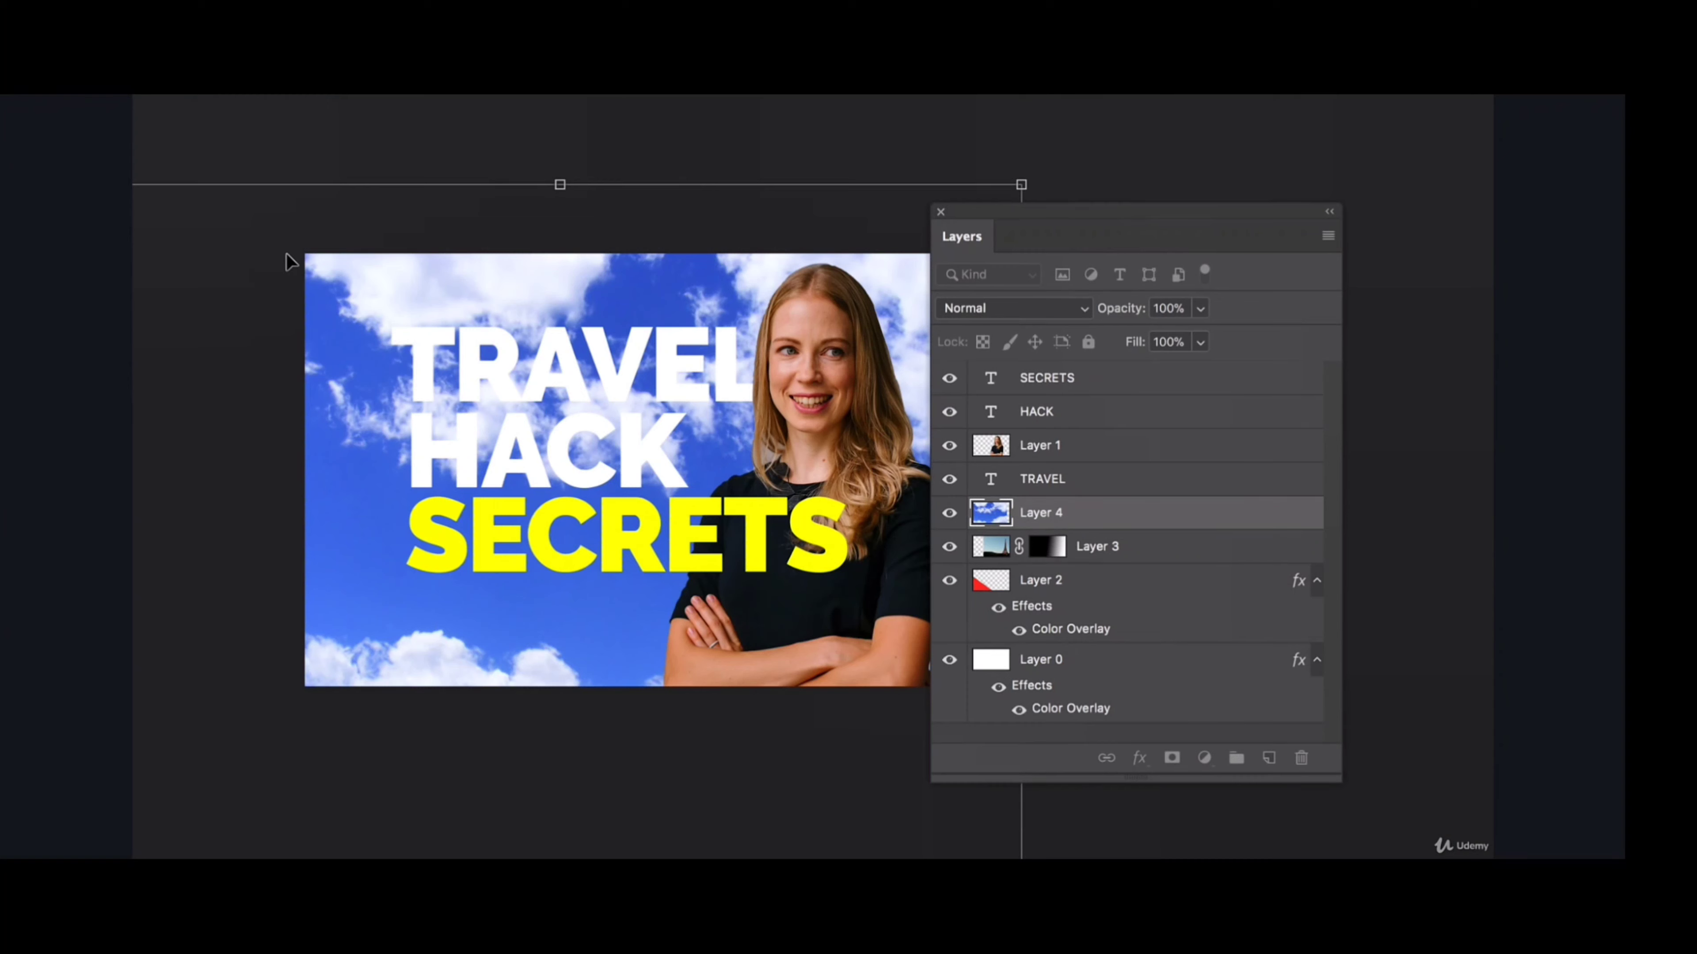
- Scale down the cloudy sky image on Layer 4 and place it over the right part of the design, above the Eiffel Tower photo
left_click_drag(133, 182, 273, 315)
left_click_drag(351, 438, 378, 319)
left_click_drag(1032, 215, 1241, 204)
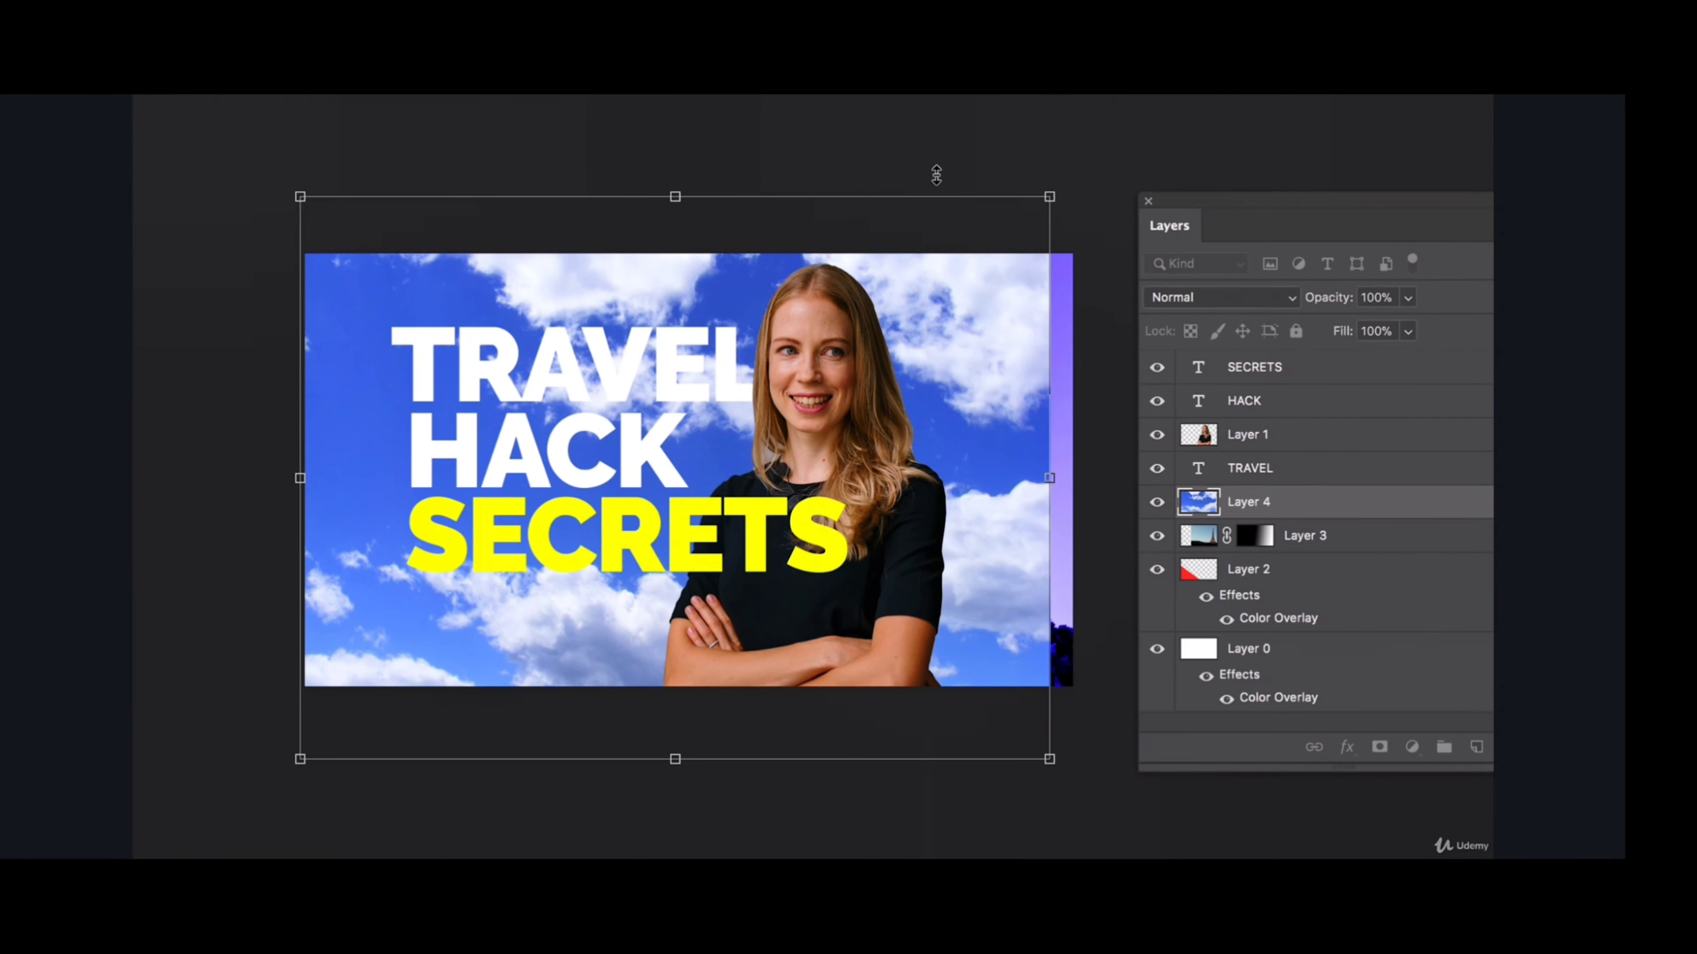
left_click_drag(1064, 191, 798, 411)
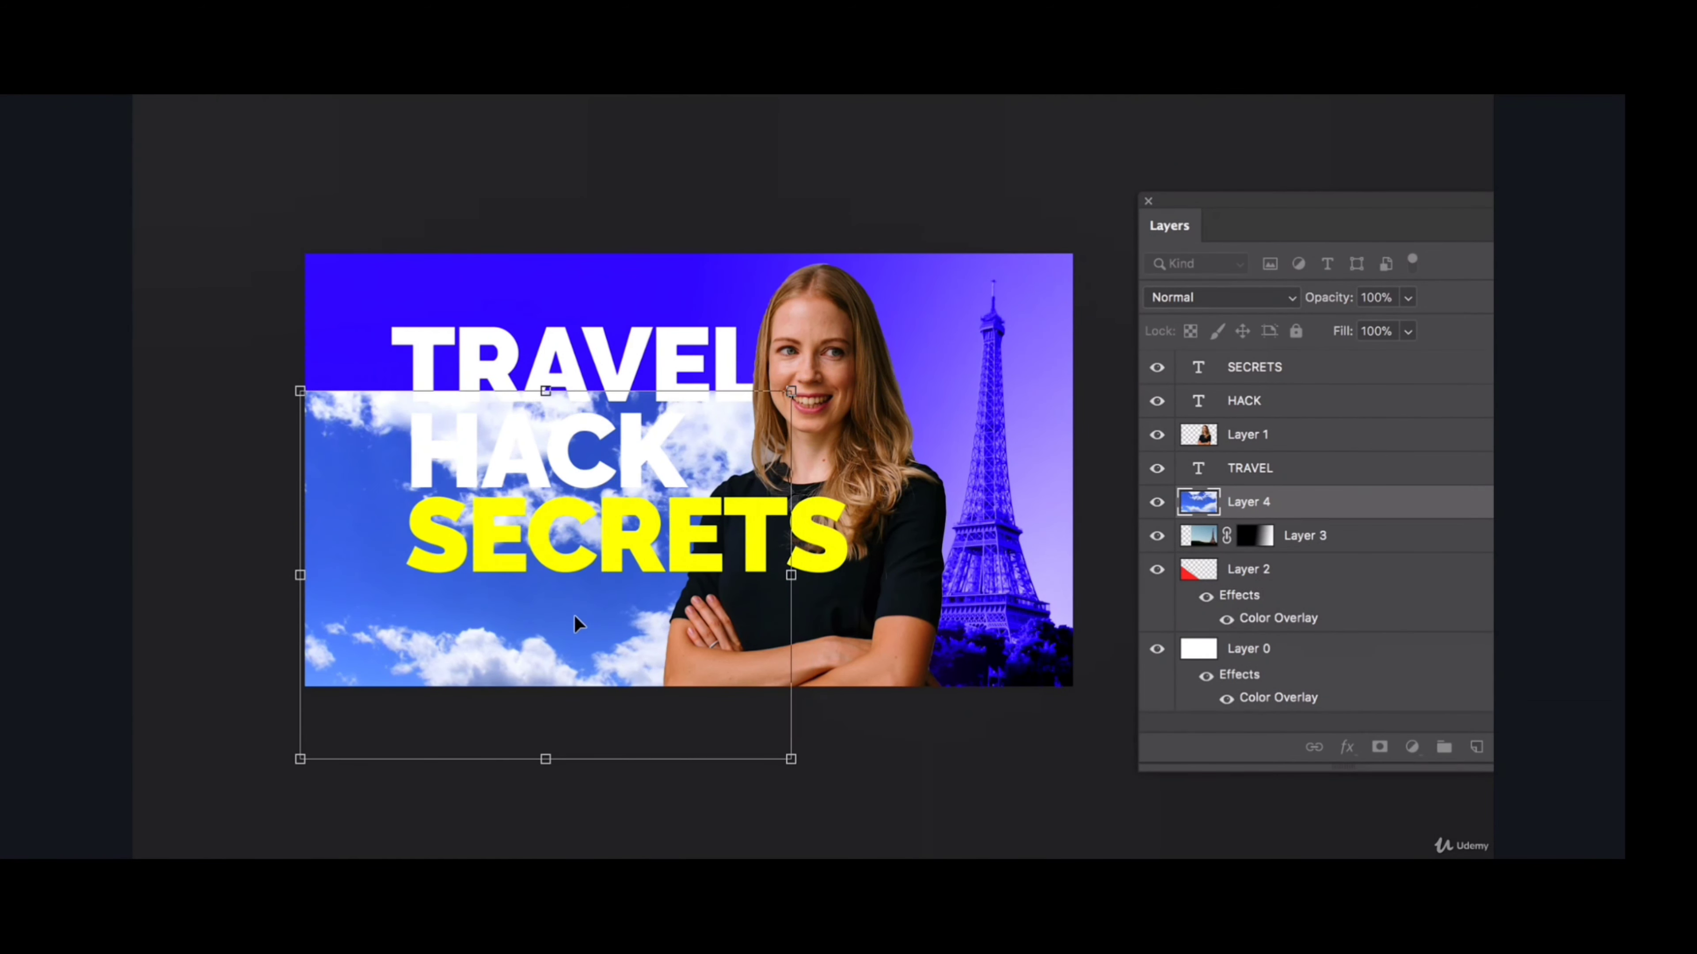
left_click_drag(571, 613, 878, 482)
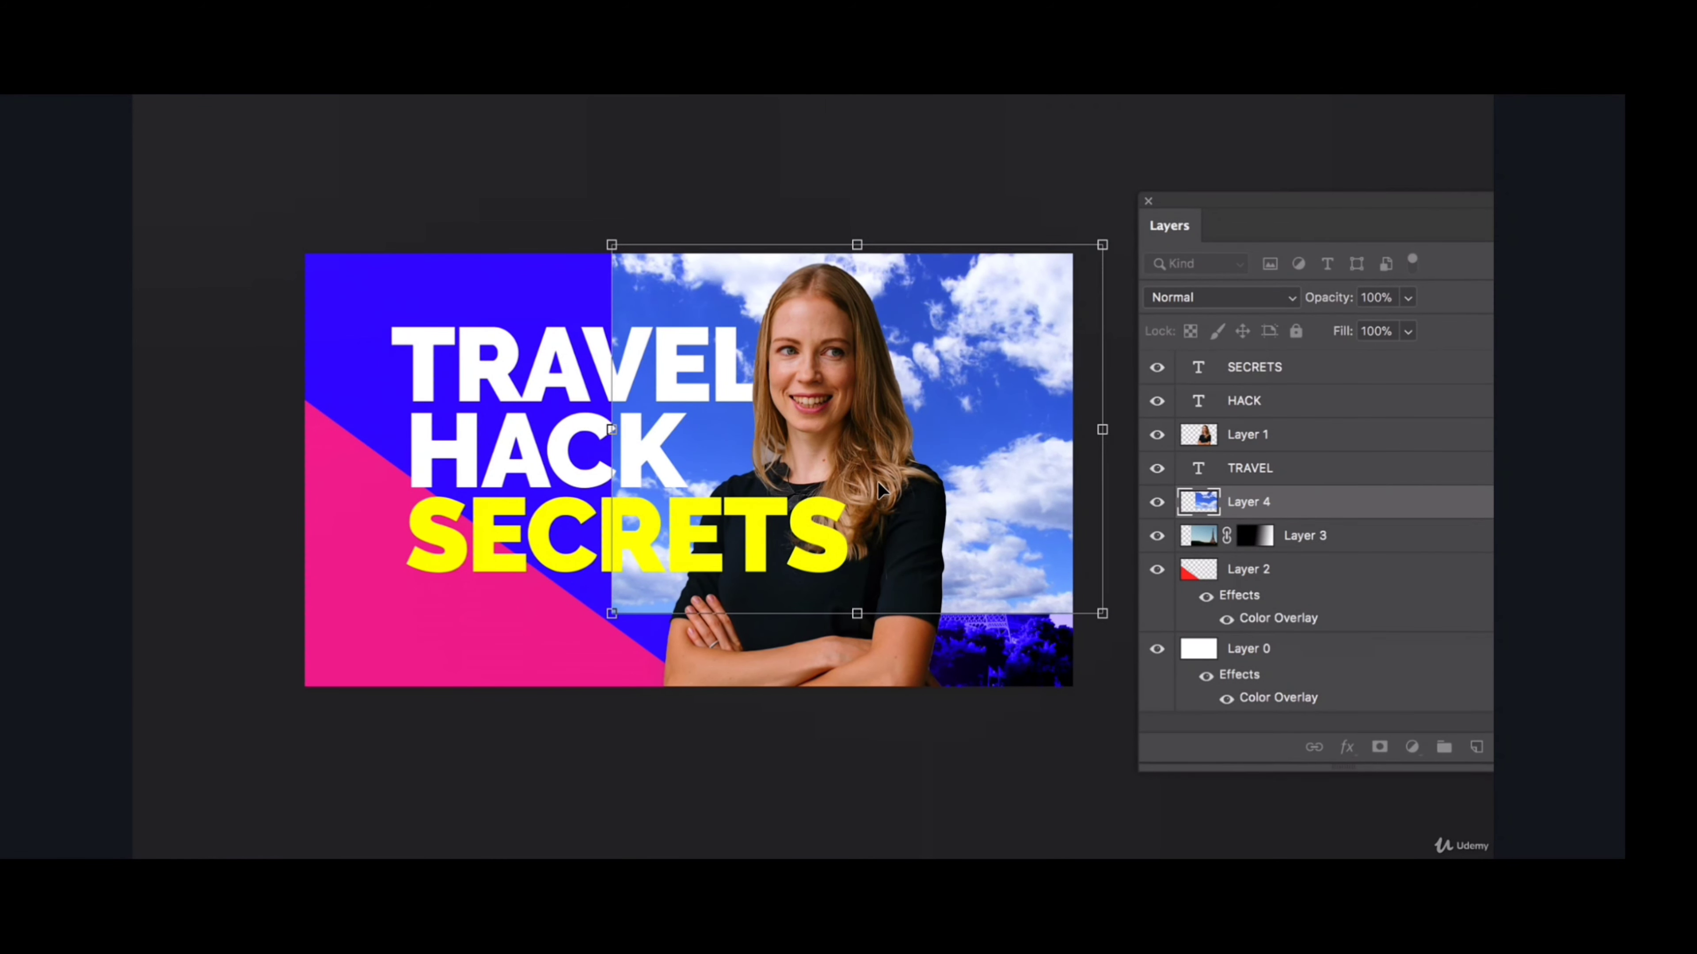
scroll(687, 468, "right", 3)
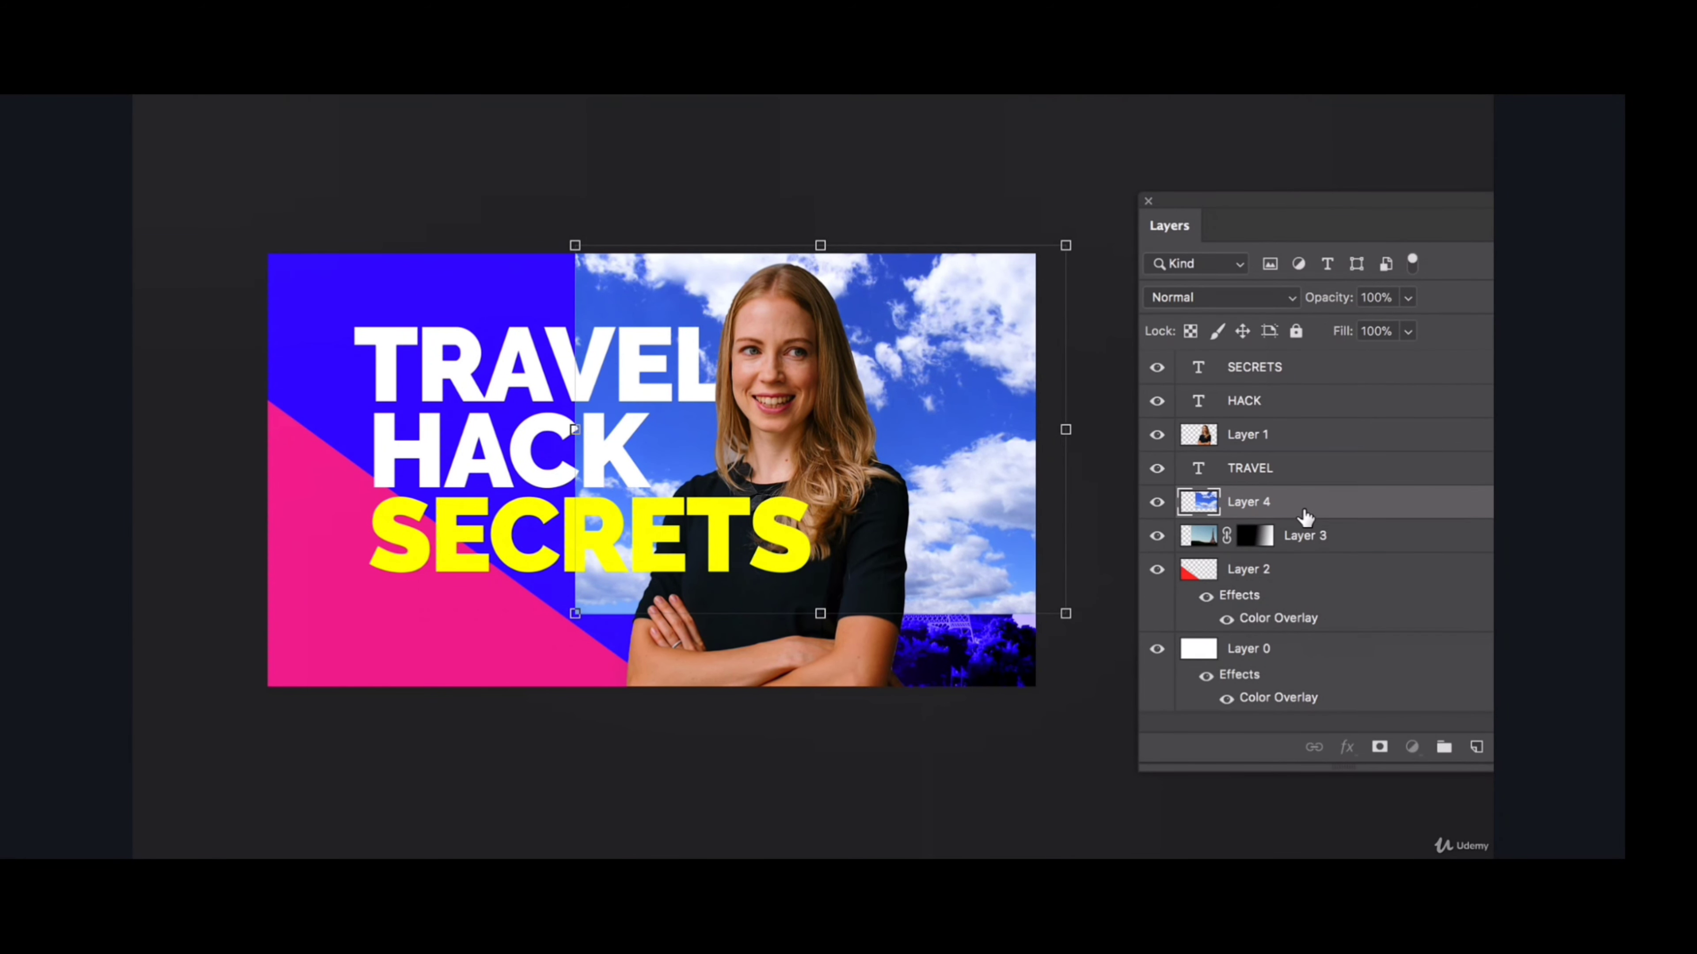
- Add a layer mask to Layer 4 and paint black on it to hide the sky's left edge and the area over the tower's base
left_click(1379, 748)
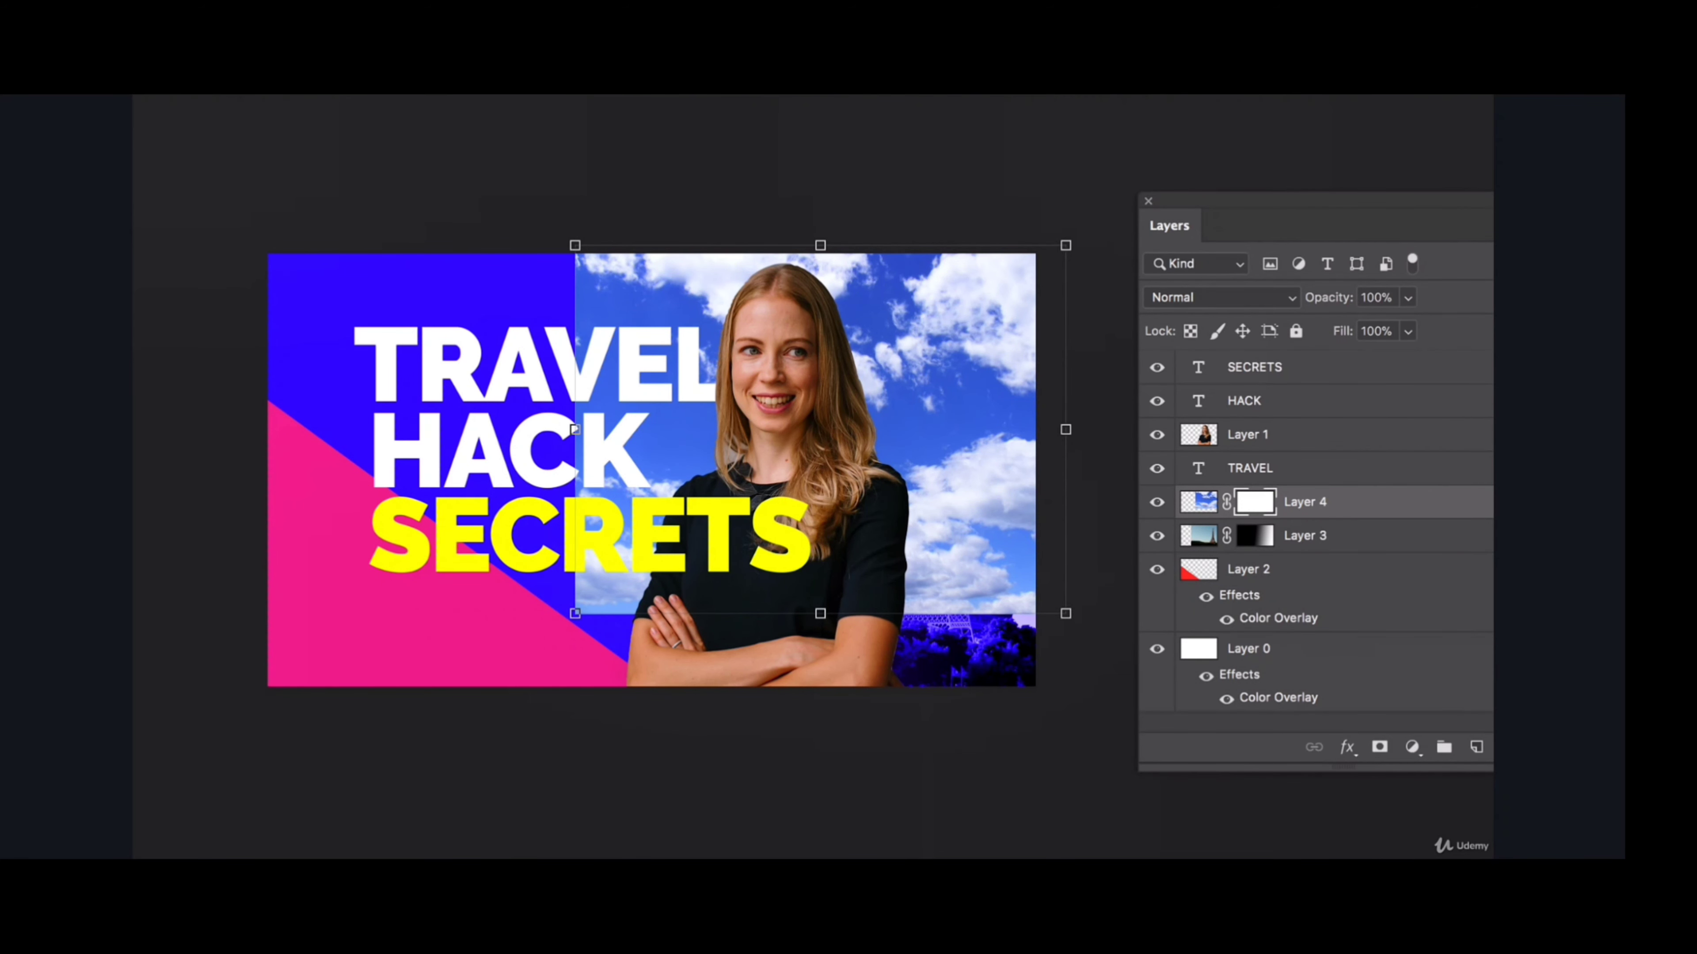
key("b")
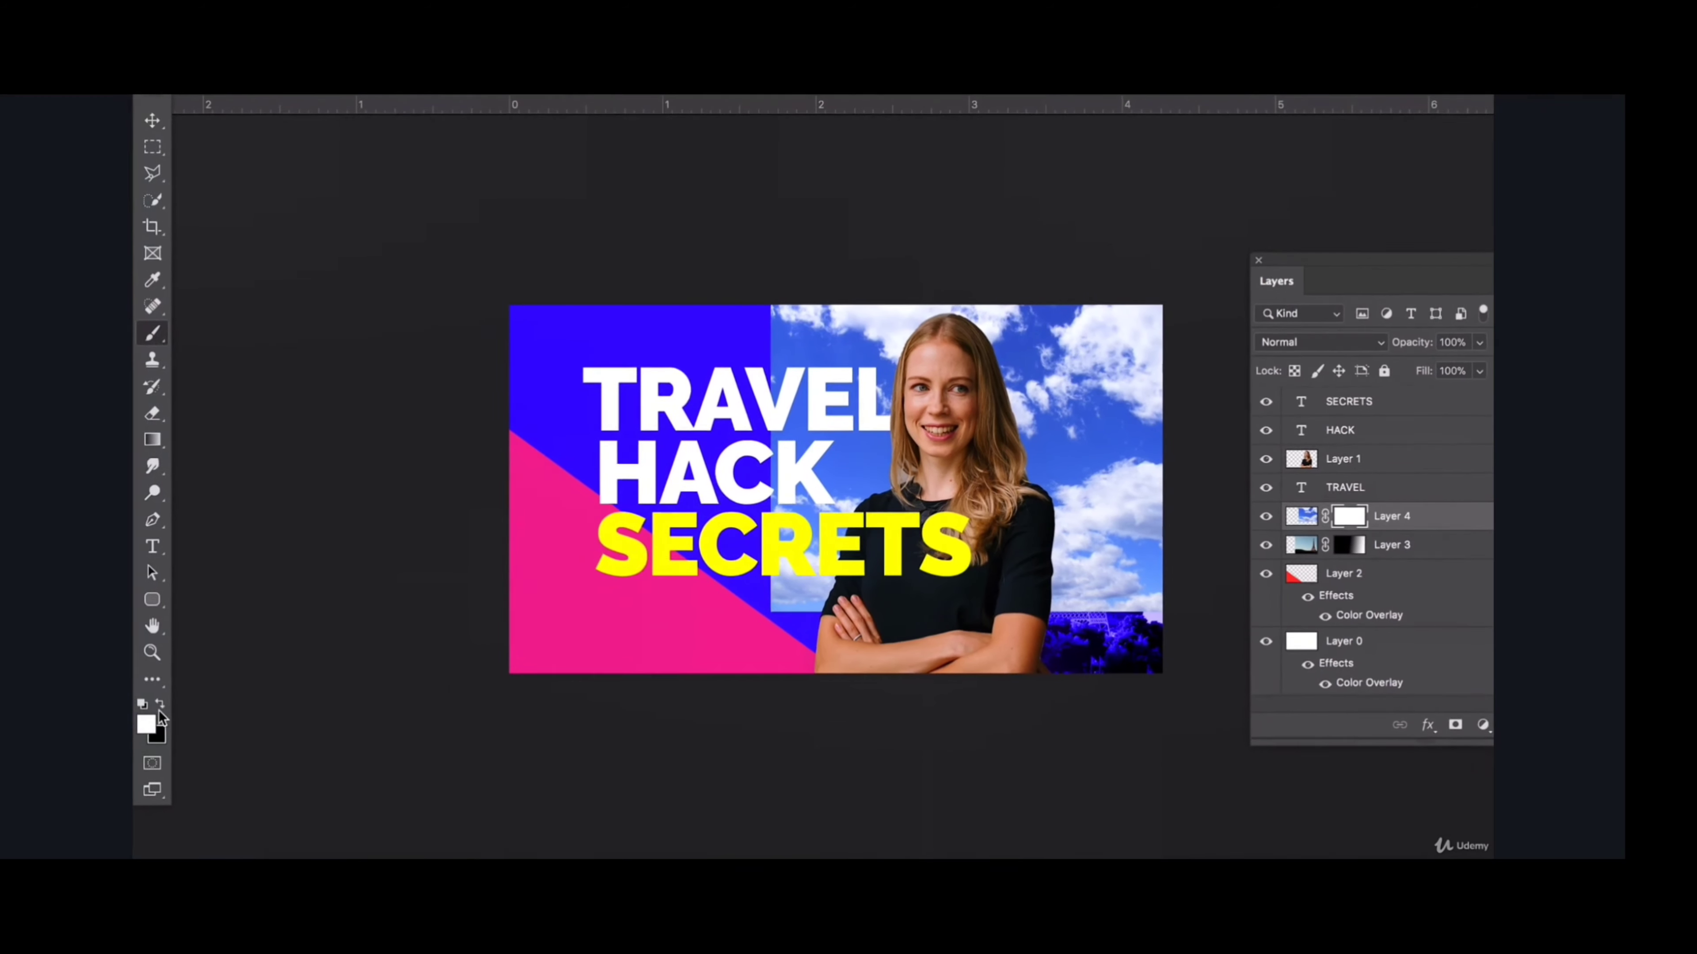
left_click(160, 707)
mouse_move(735, 513)
left_mouse_down()
mouse_move(780, 698)
mouse_move(817, 755)
mouse_move(730, 666)
mouse_move(770, 731)
mouse_move(895, 771)
mouse_move(1123, 788)
left_mouse_up()
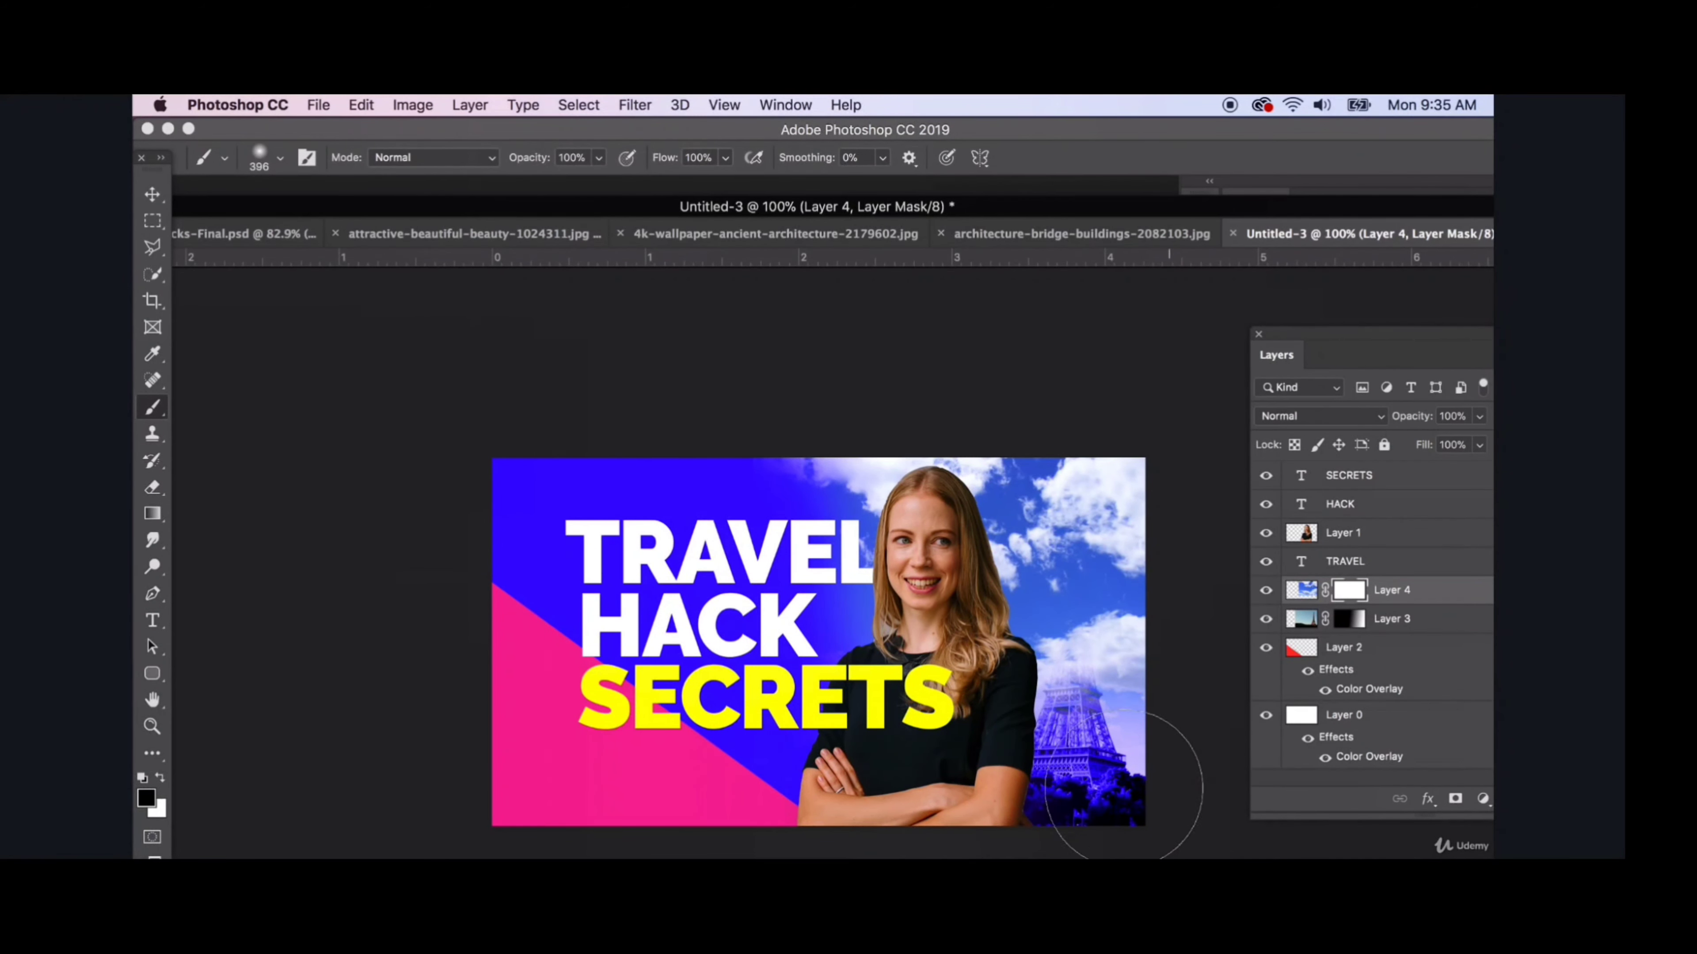
- Reduce the brush to 188 px and 83 px and paint black on Layer 4's mask to reveal the Eiffel Tower up to its tip
left_click(280, 157)
left_click_drag(342, 225, 333, 225)
left_click(1082, 688)
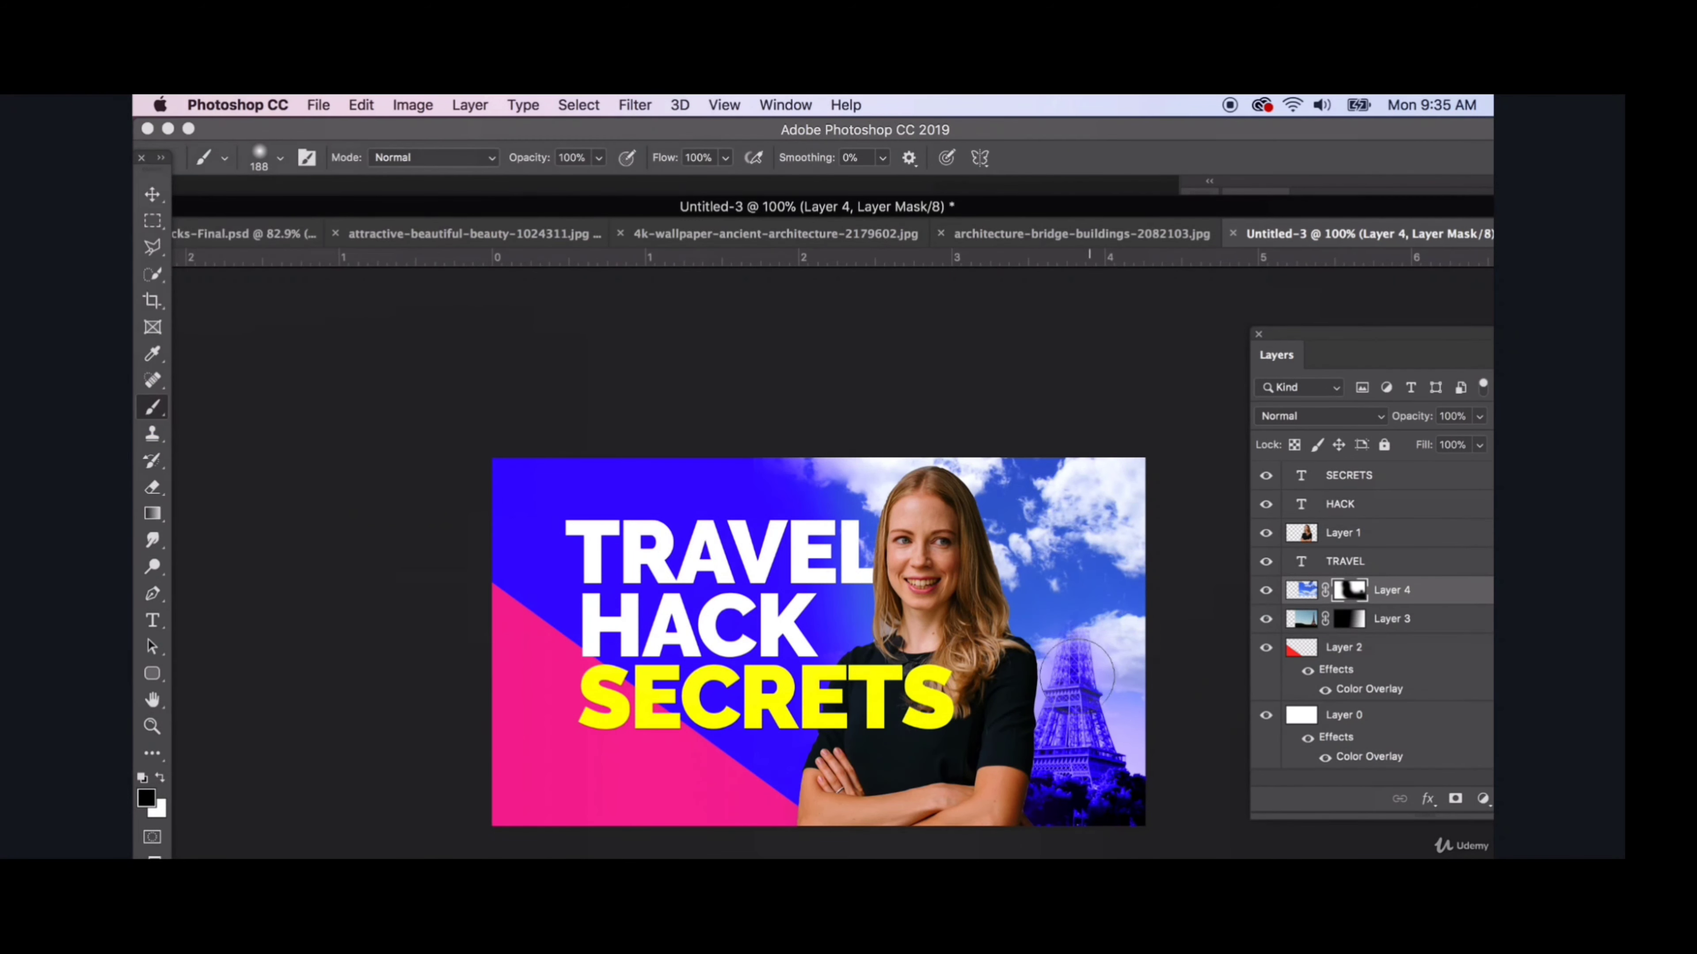
left_click(280, 159)
left_click_drag(304, 222, 299, 221)
left_click_drag(1072, 688, 1077, 510)
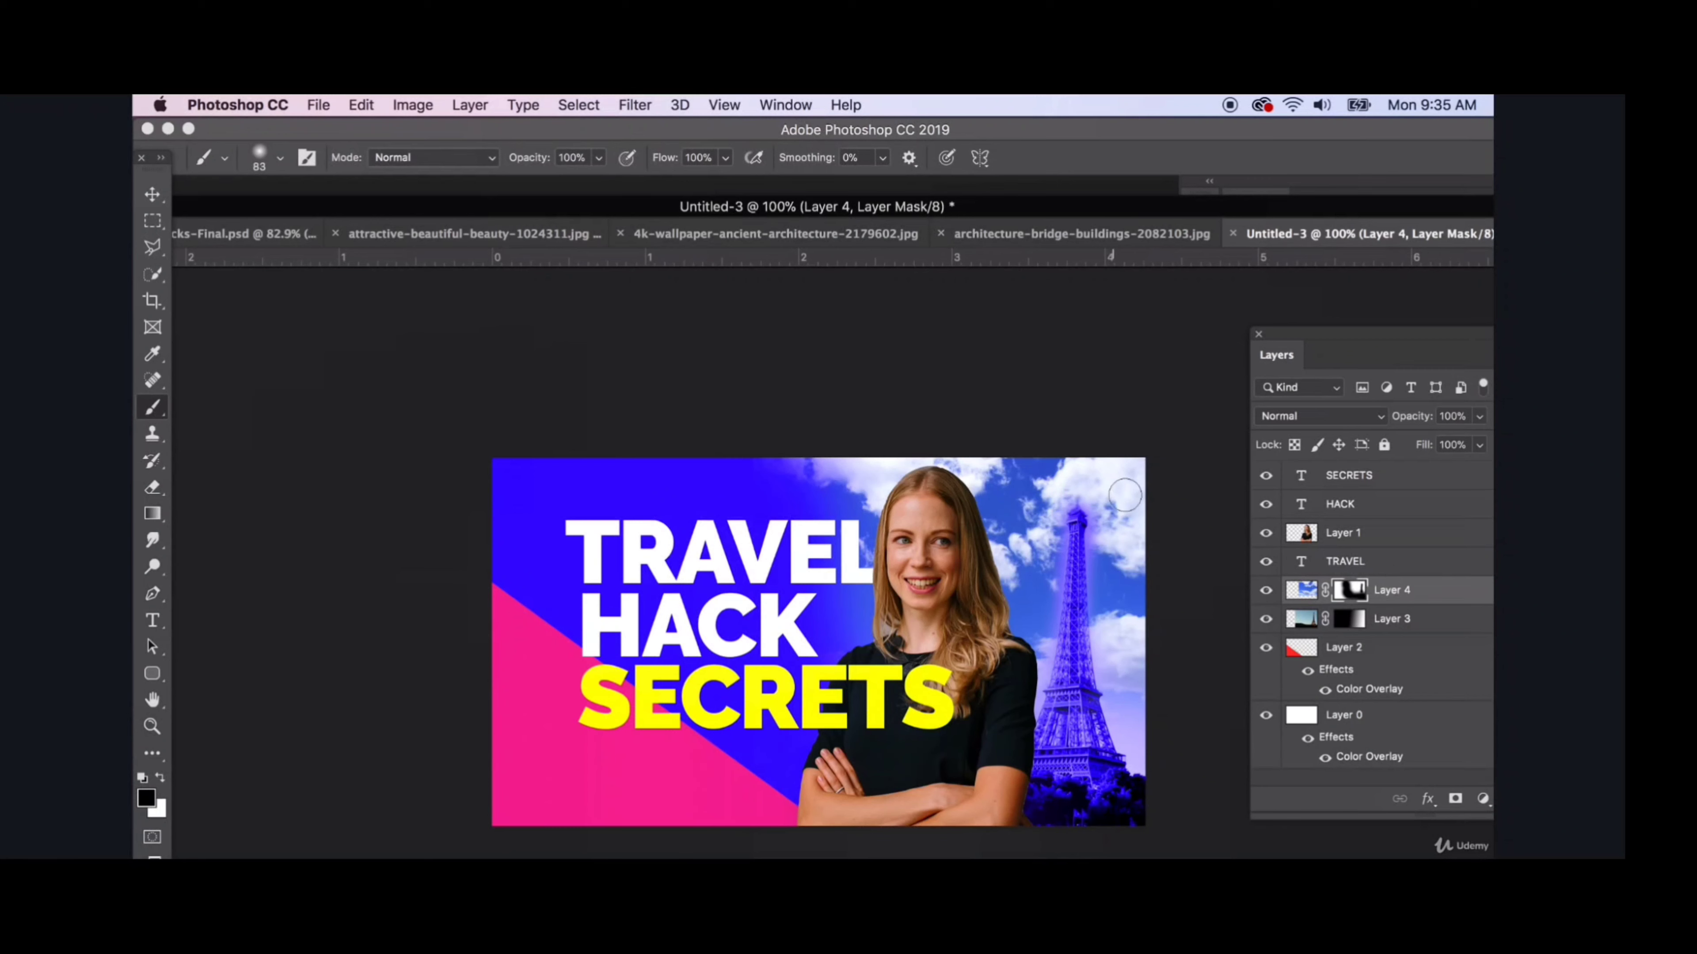
left_click(1322, 415)
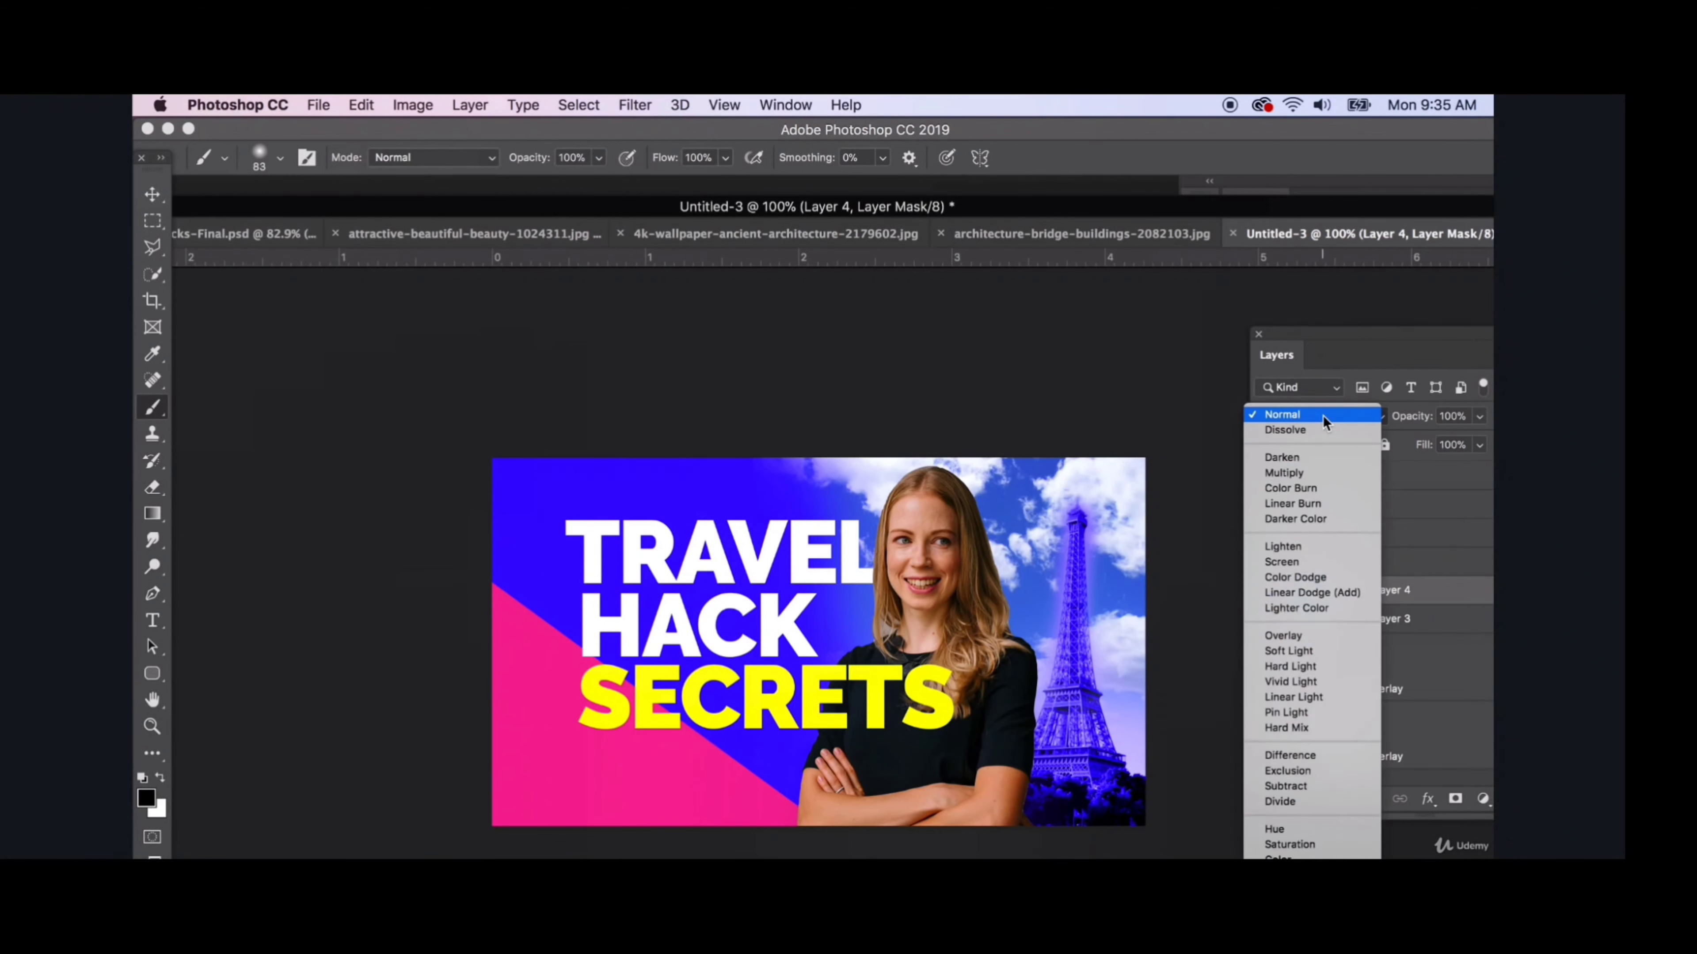
left_click(1322, 415)
left_click(1302, 596)
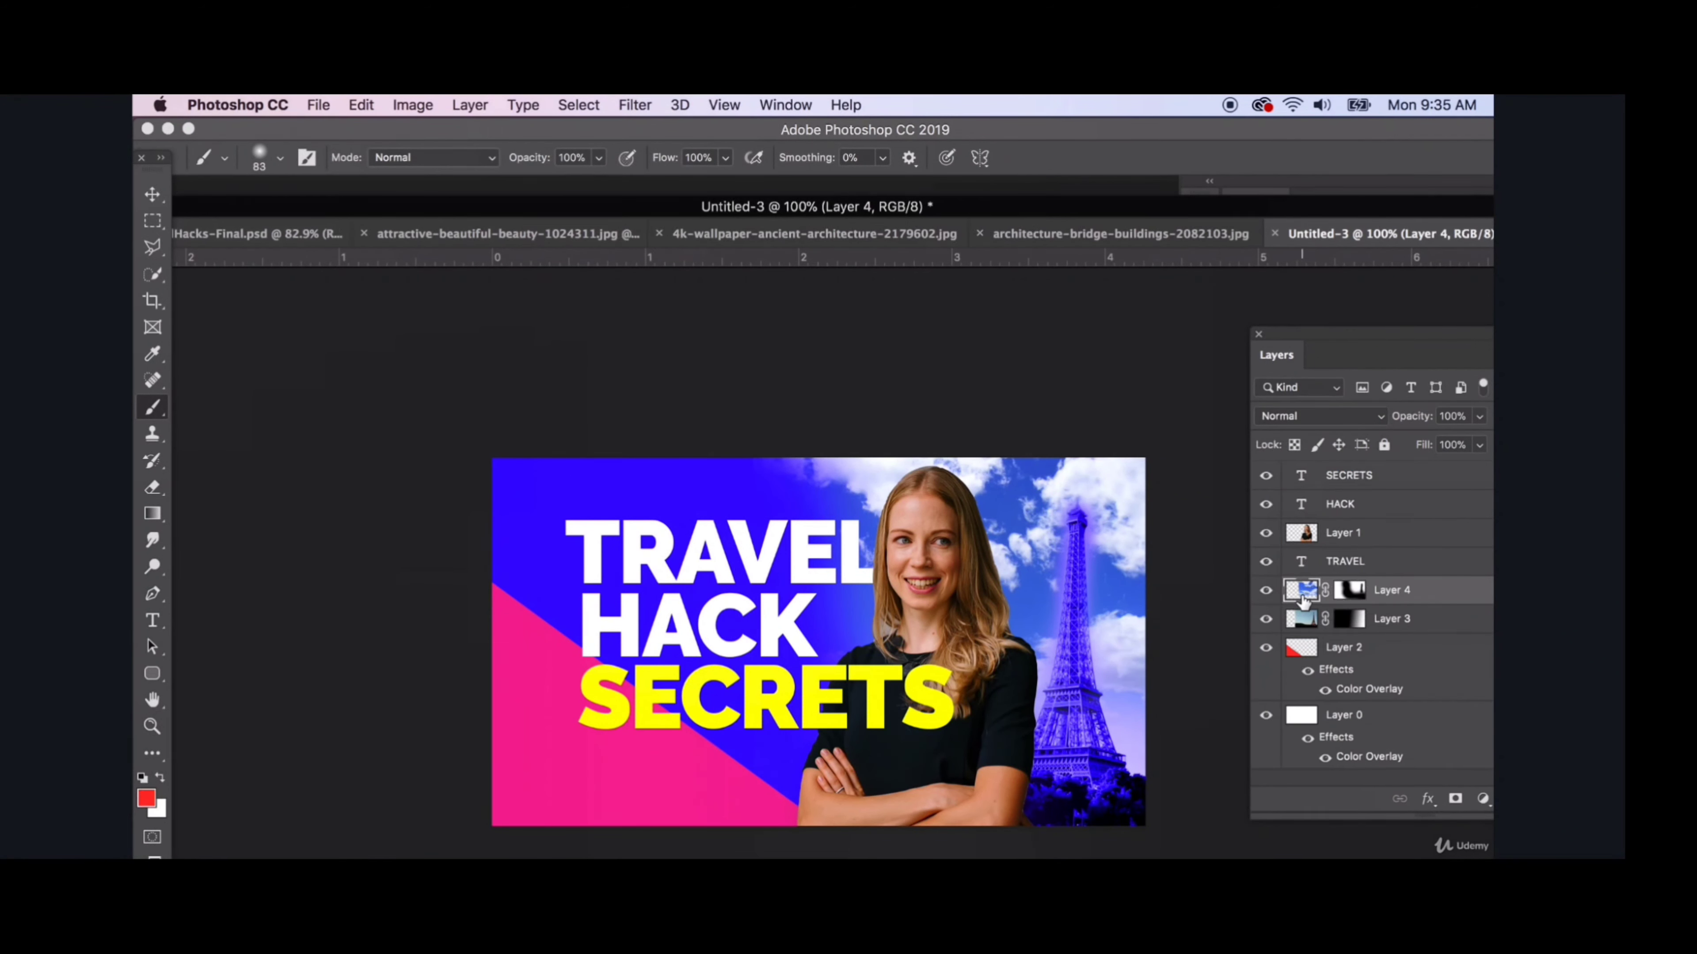
- Target Layer 4's mask for painting with white as the foreground colour and a 52 px soft brush
left_click(1350, 590)
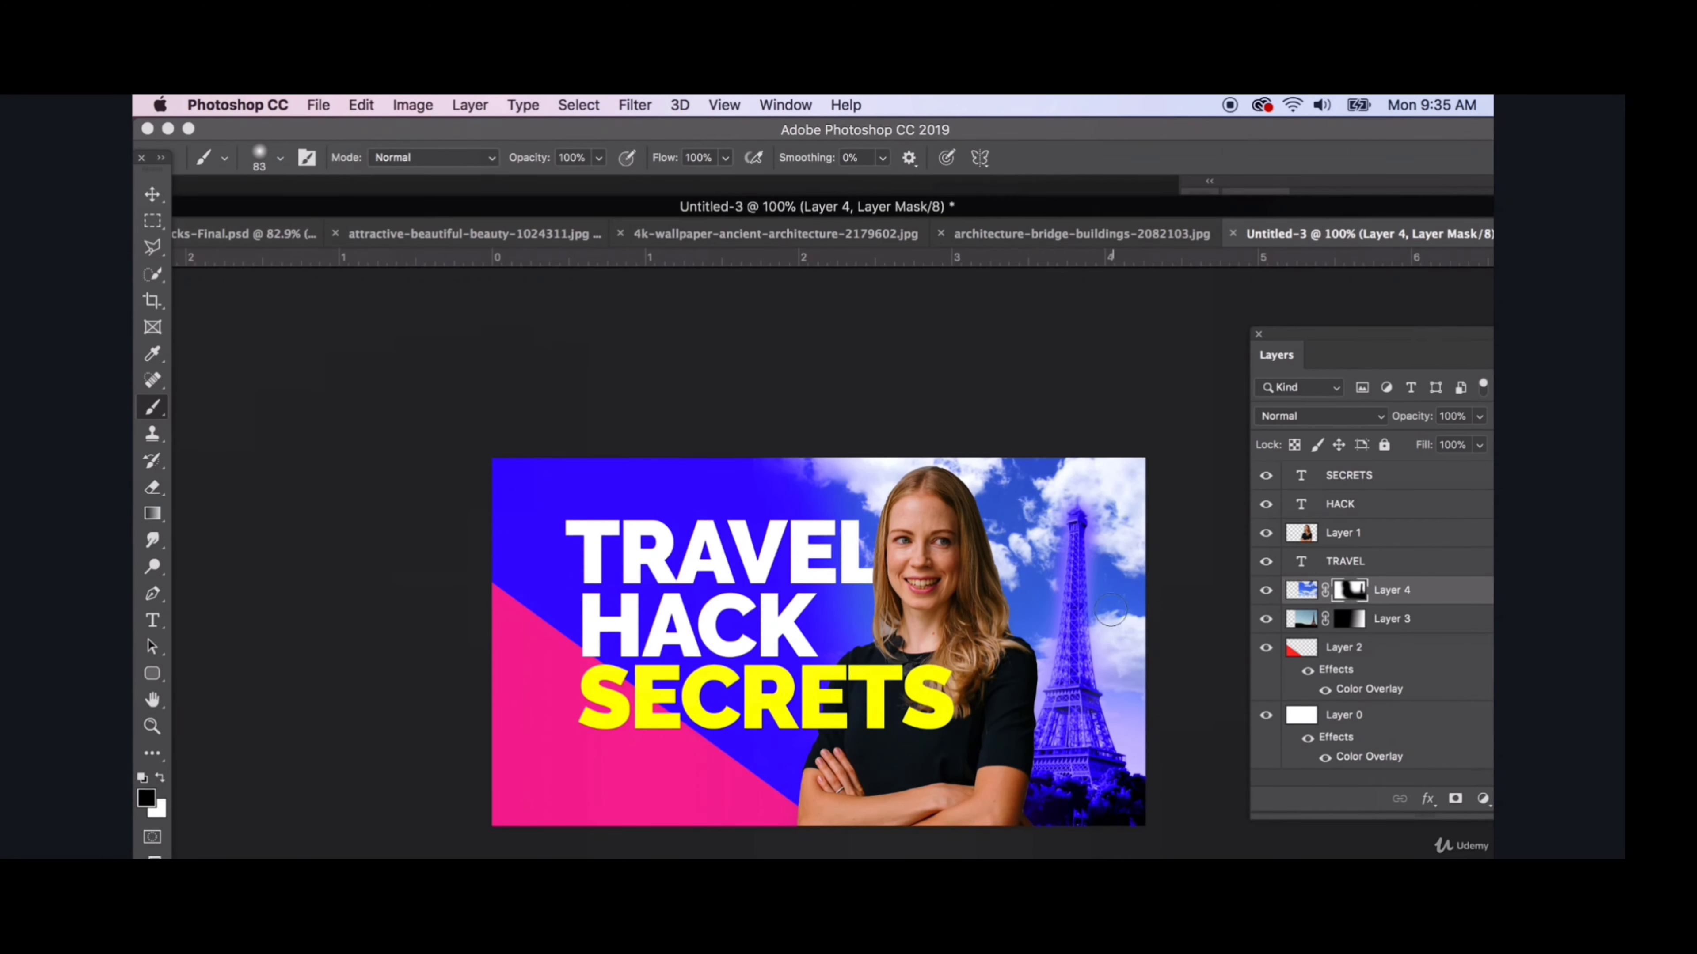
left_click(159, 778)
left_click(280, 158)
left_click_drag(301, 222, 282, 222)
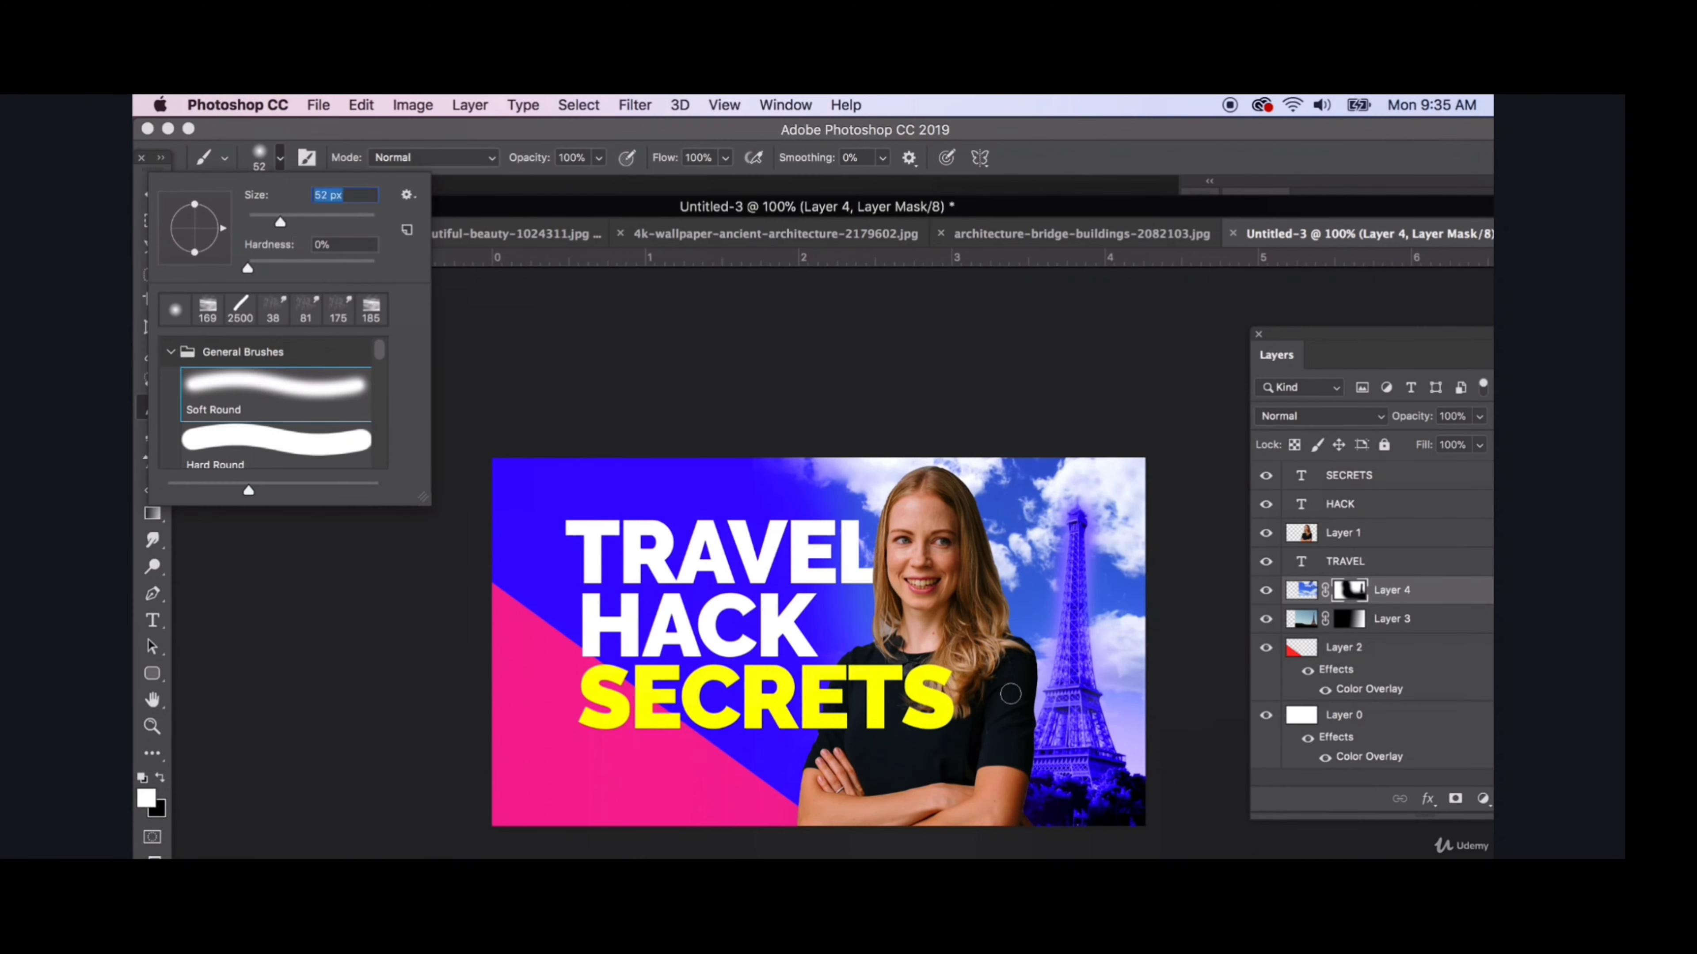
key("Return")
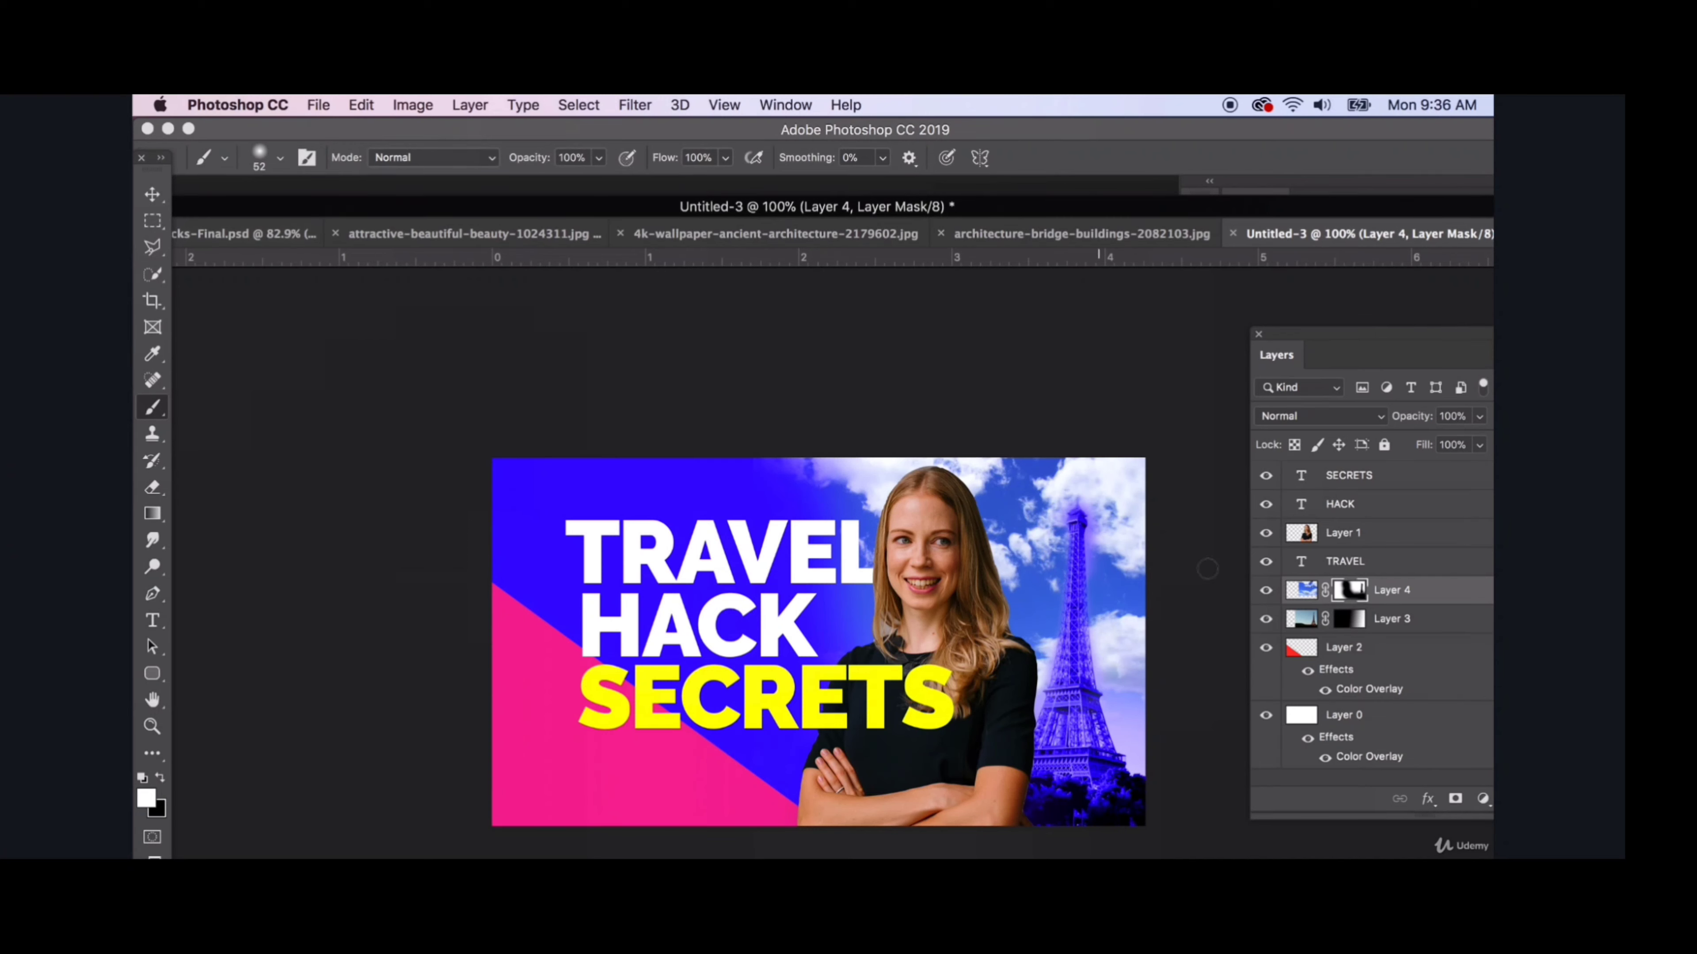
- Try deleting Layer 4's layer mask and undo the deletion
right_click(1352, 595)
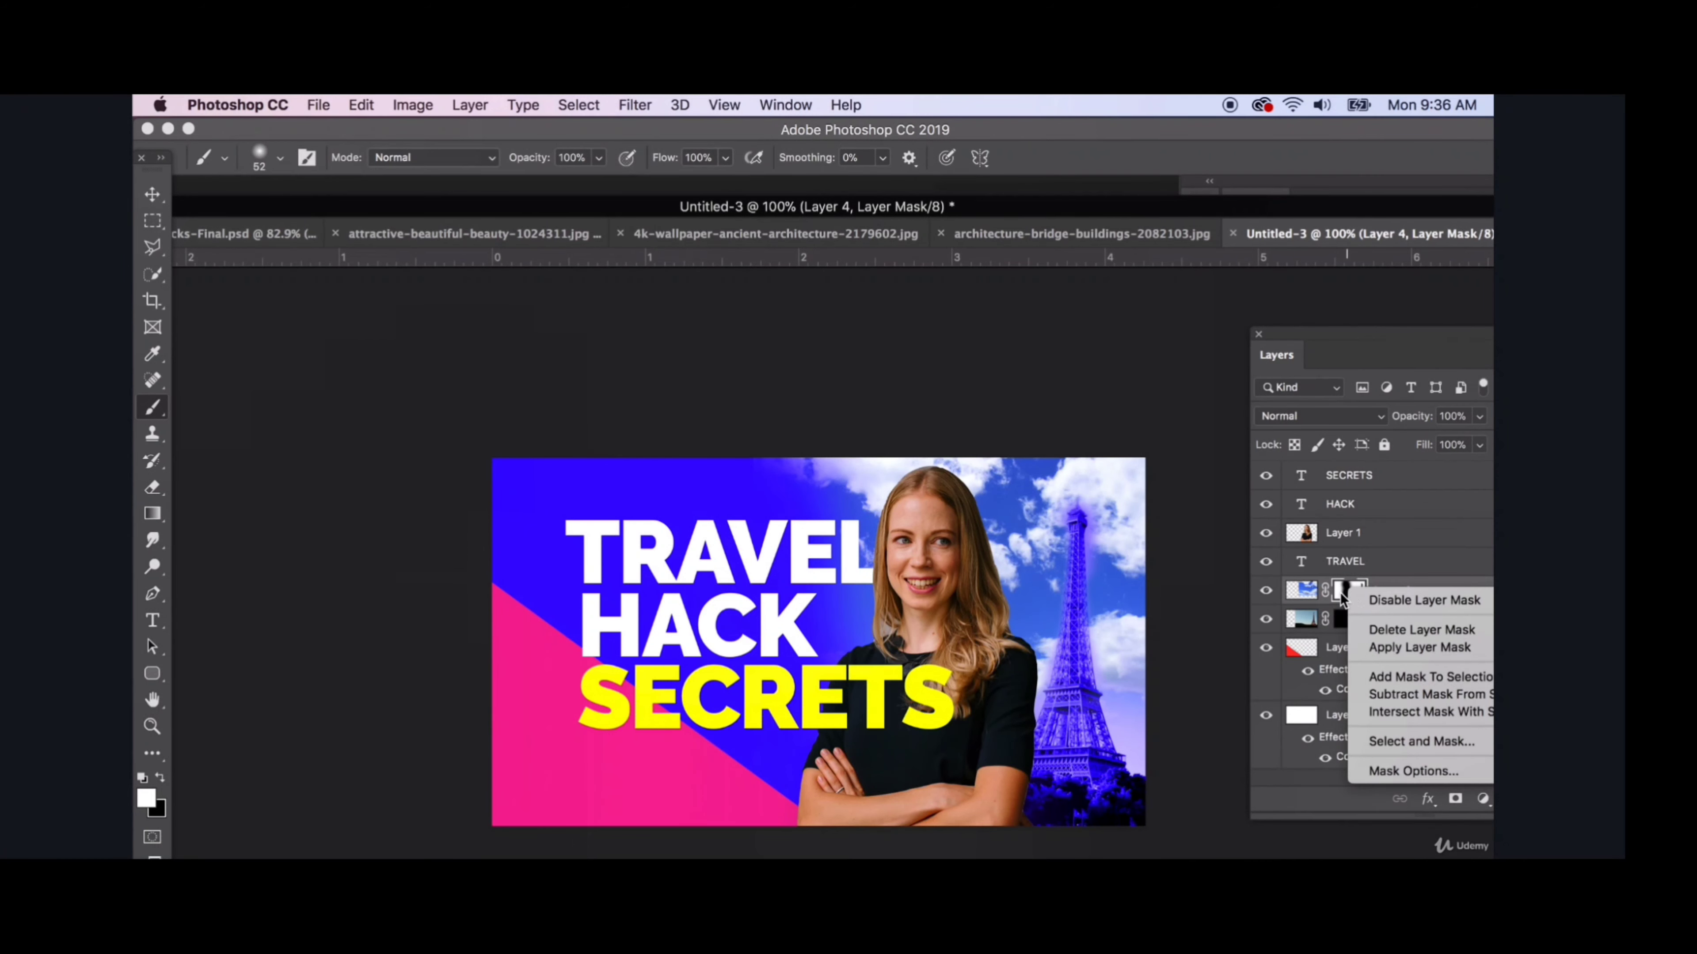
left_click(1413, 630)
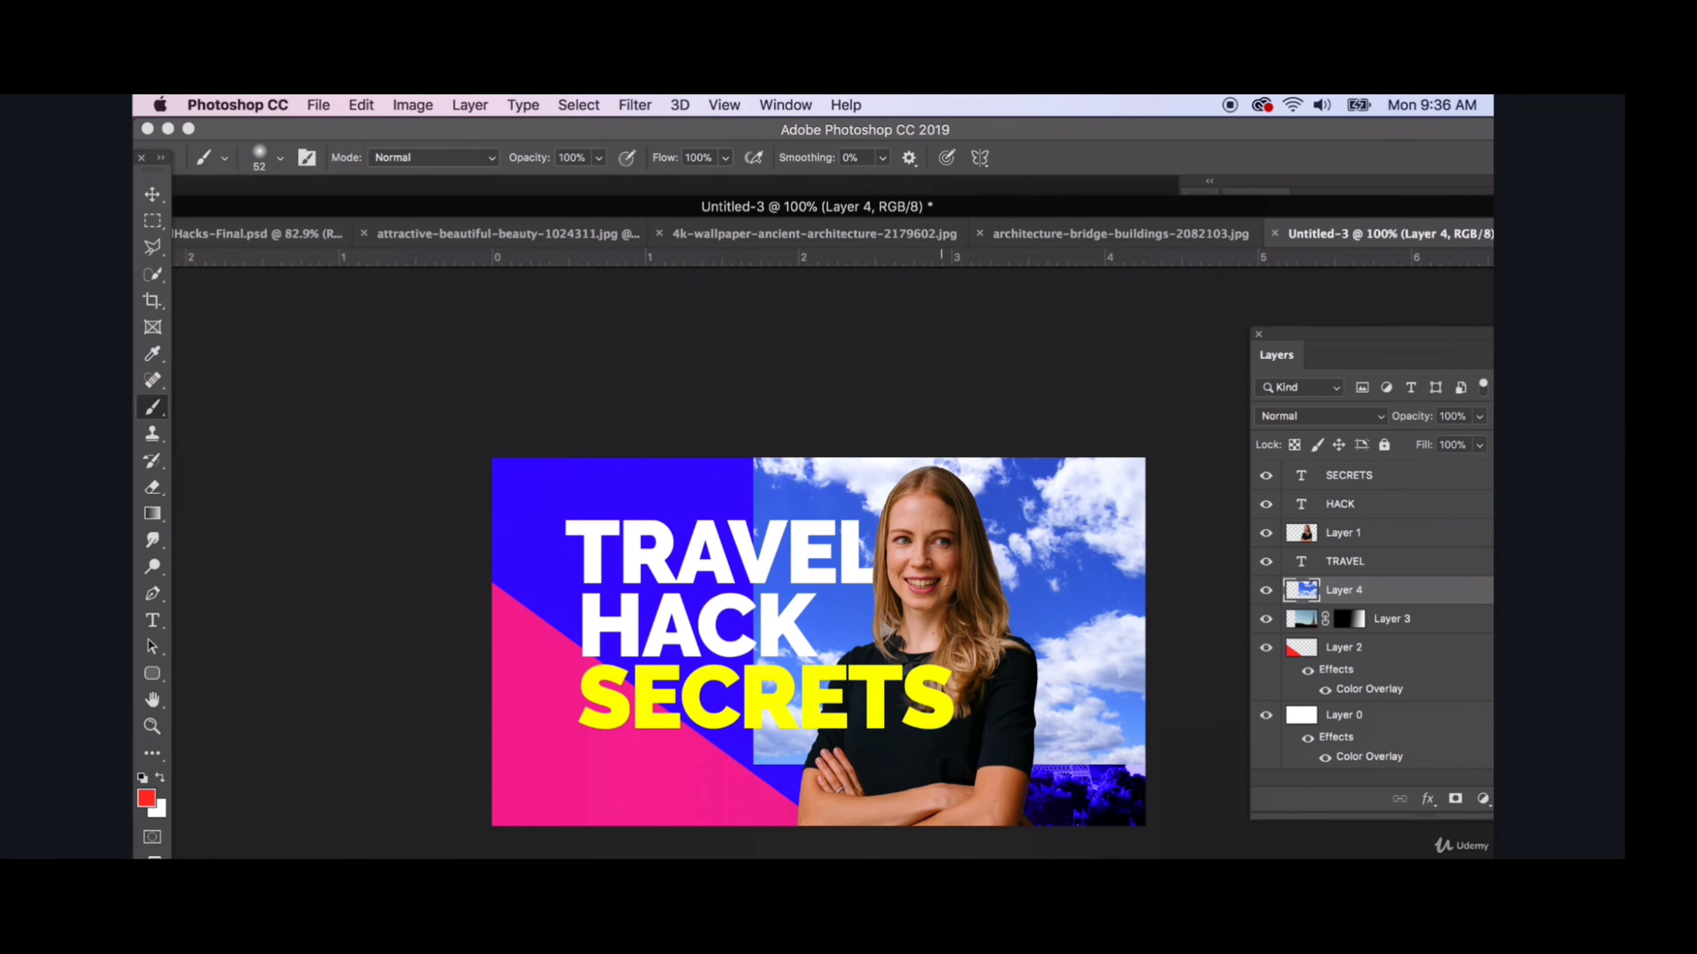
key("super+z")
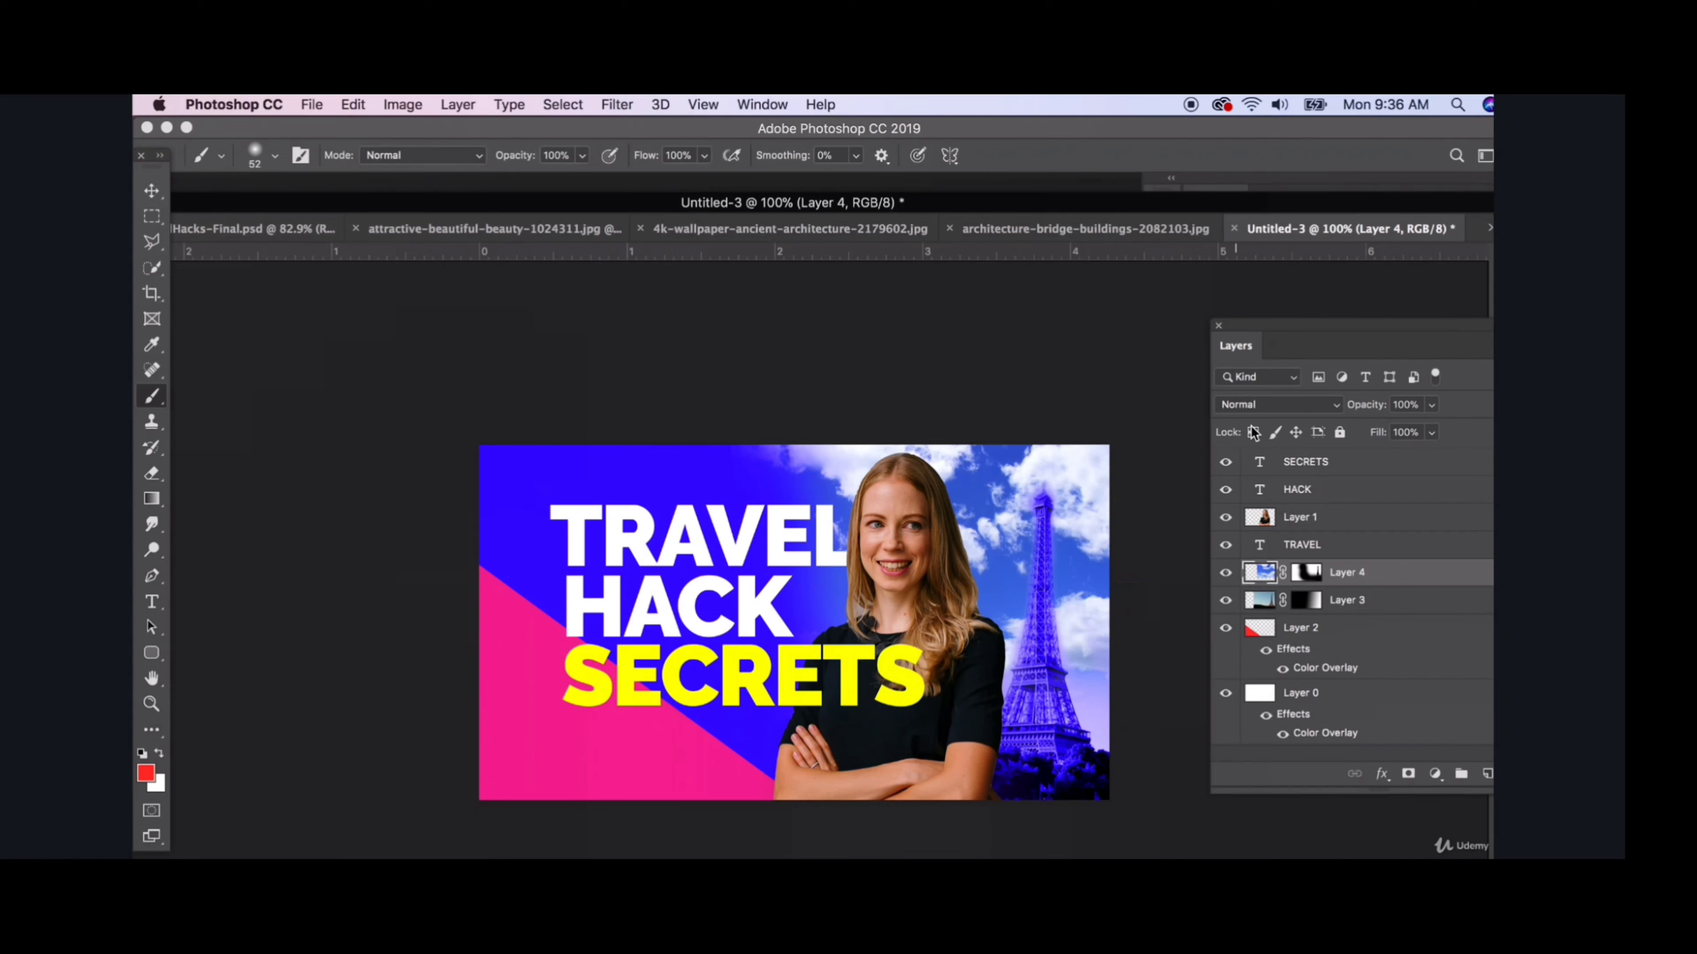
- Set Layer 4's blend mode to Luminosity with 55% opacity and deselect the layer
left_click(1262, 404)
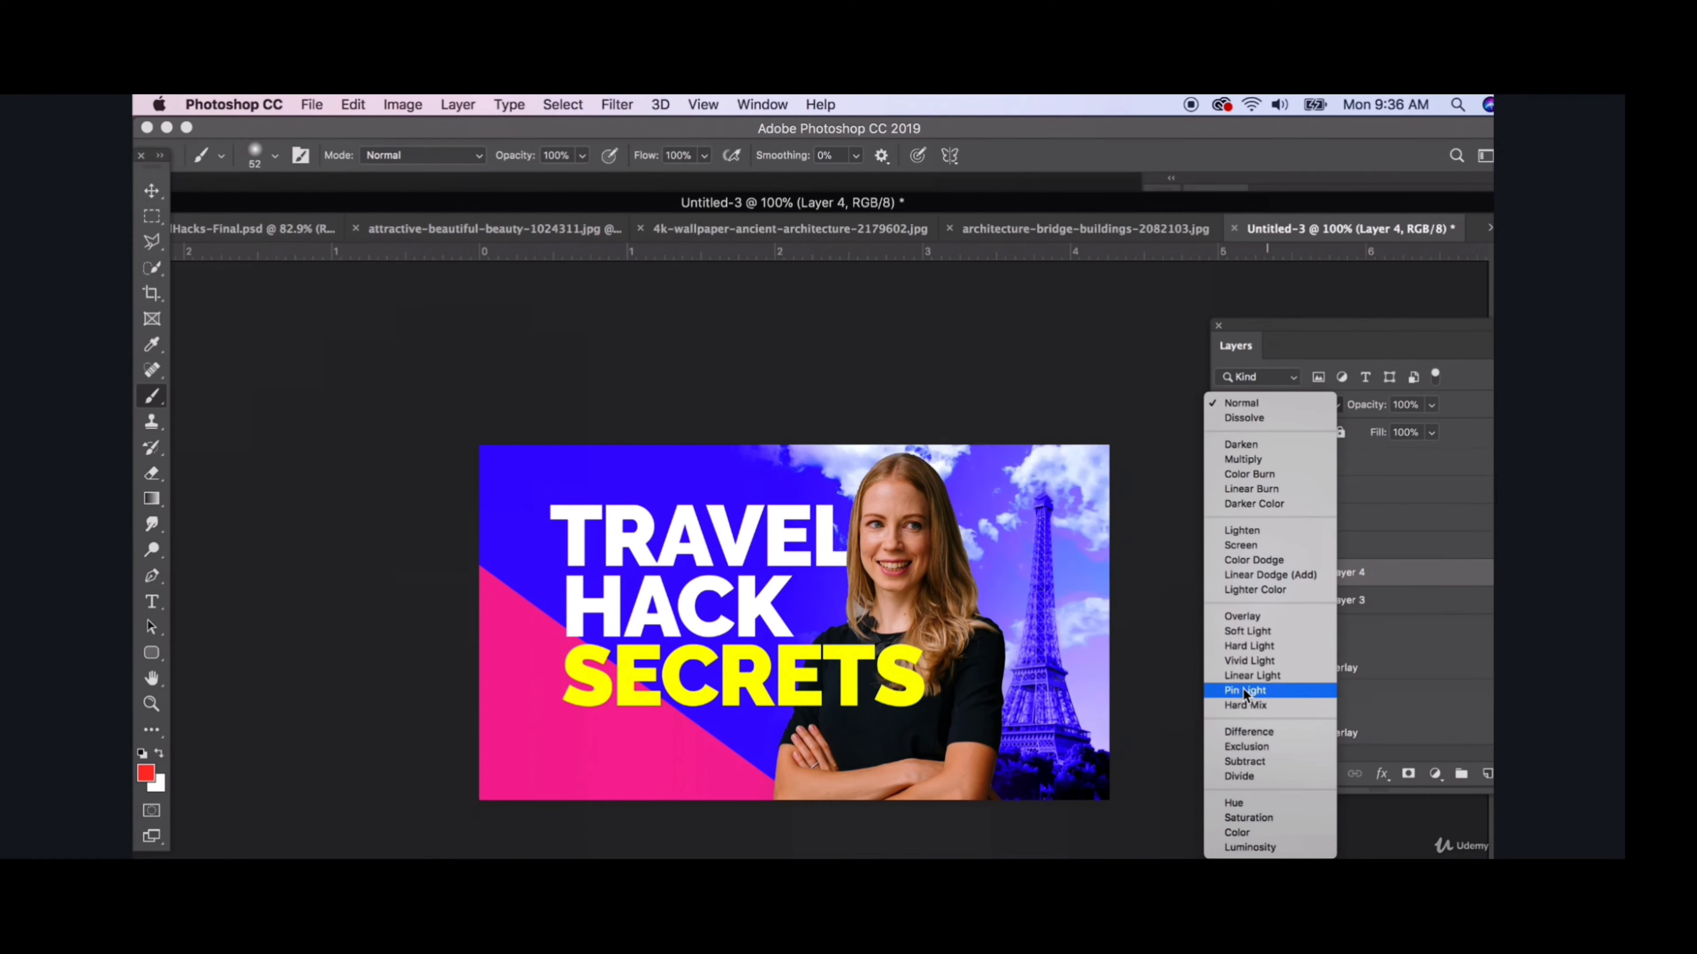
left_click(1268, 841)
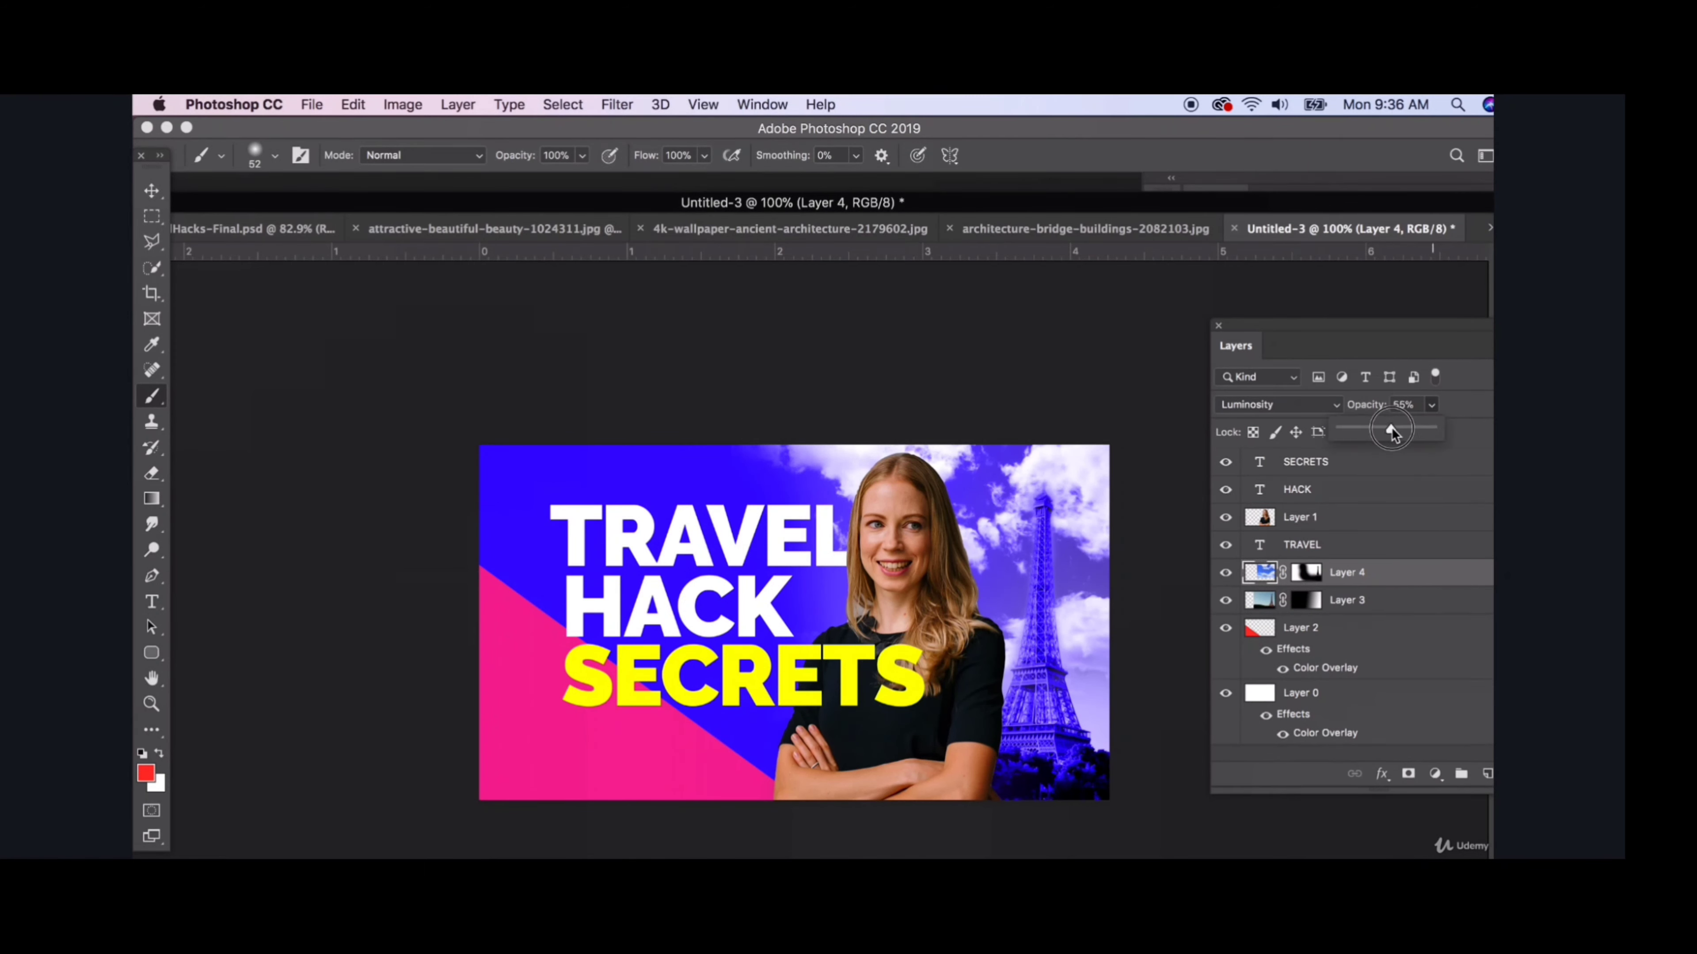
key("v")
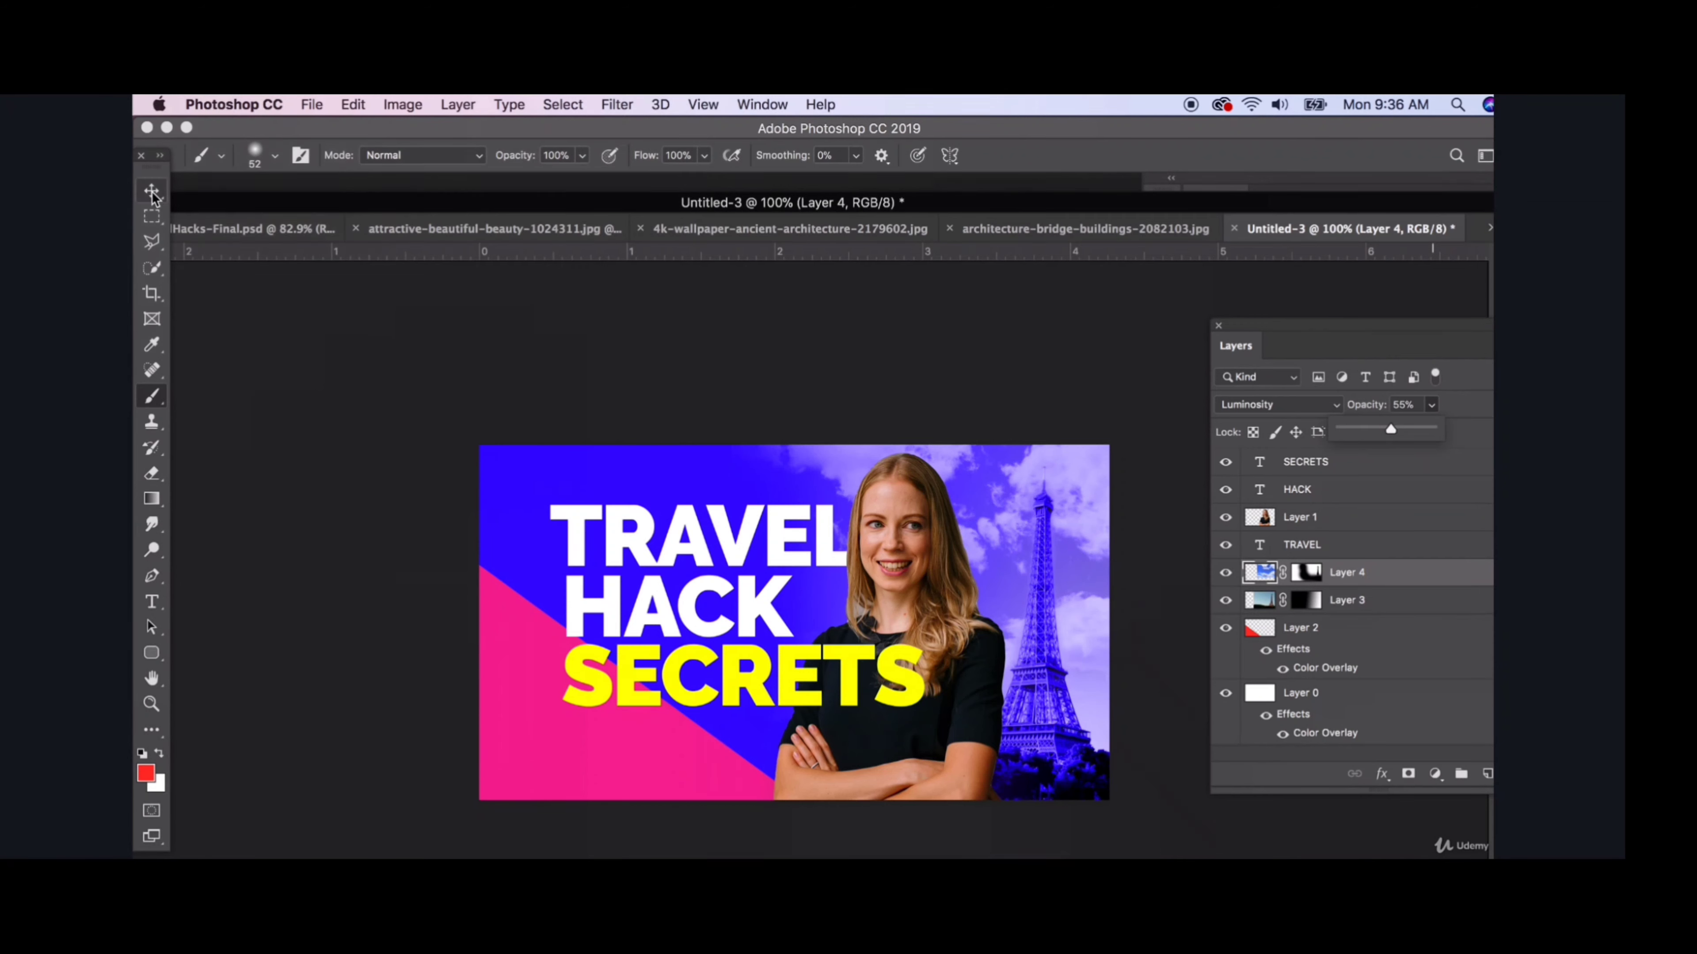
left_click(889, 304)
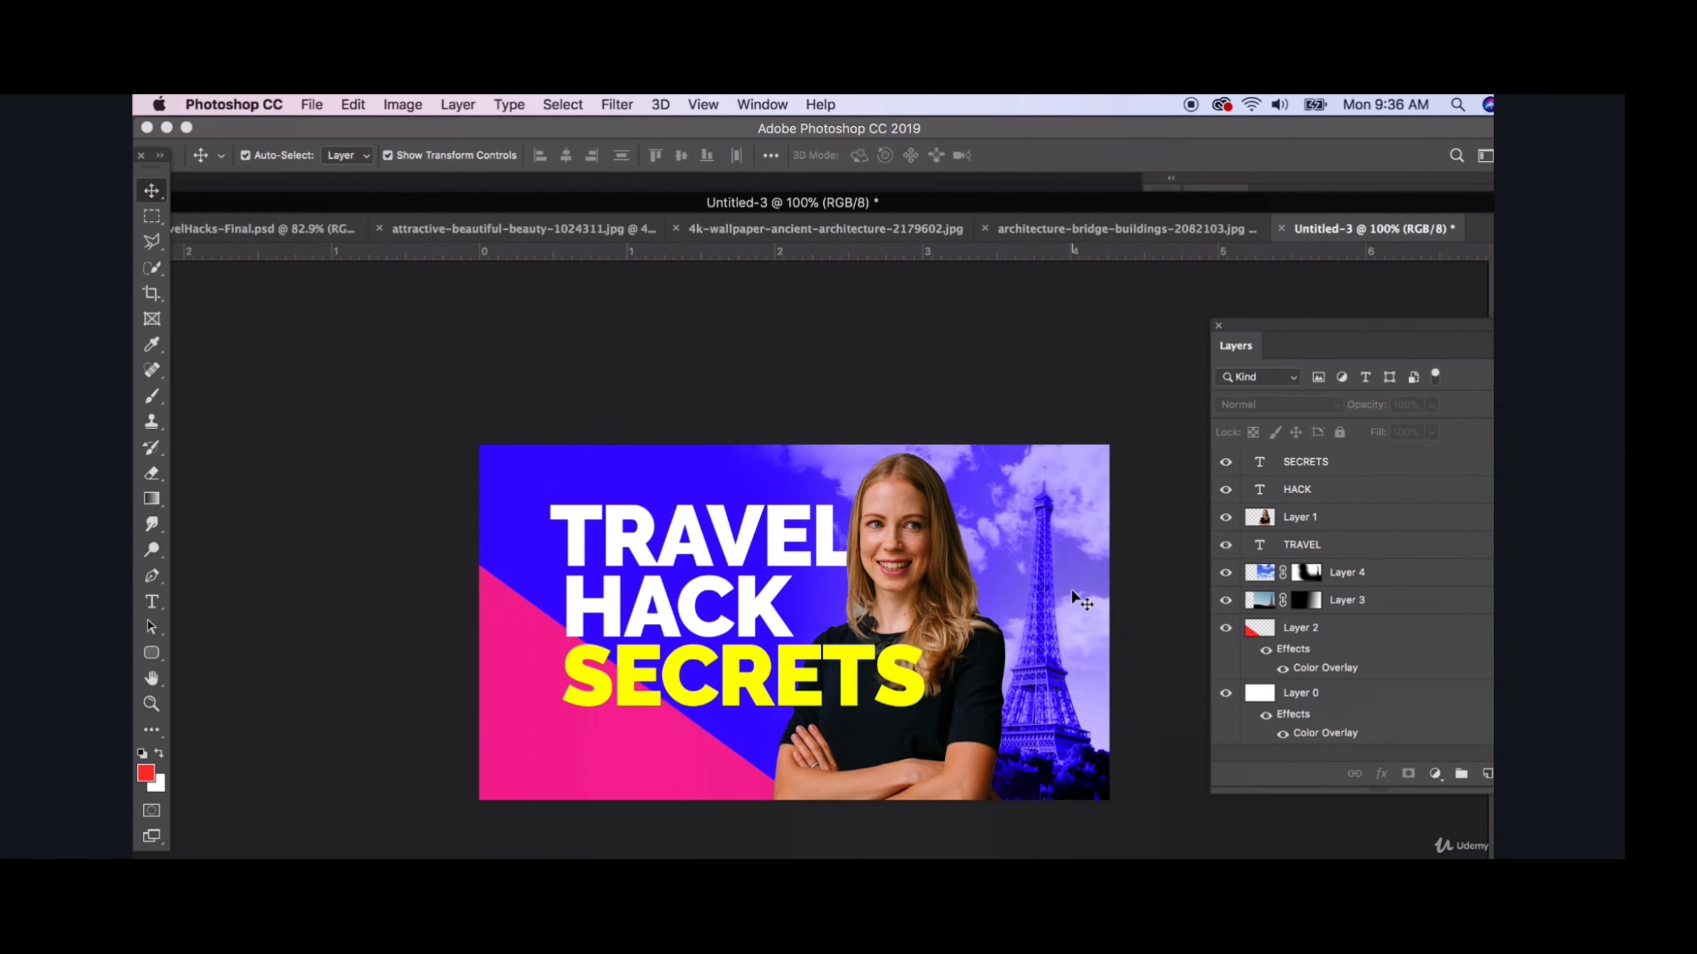
- Paste the Statue of Liberty image as a new layer and scale it down so the statue stands on the canvas's left side
key("super+v")
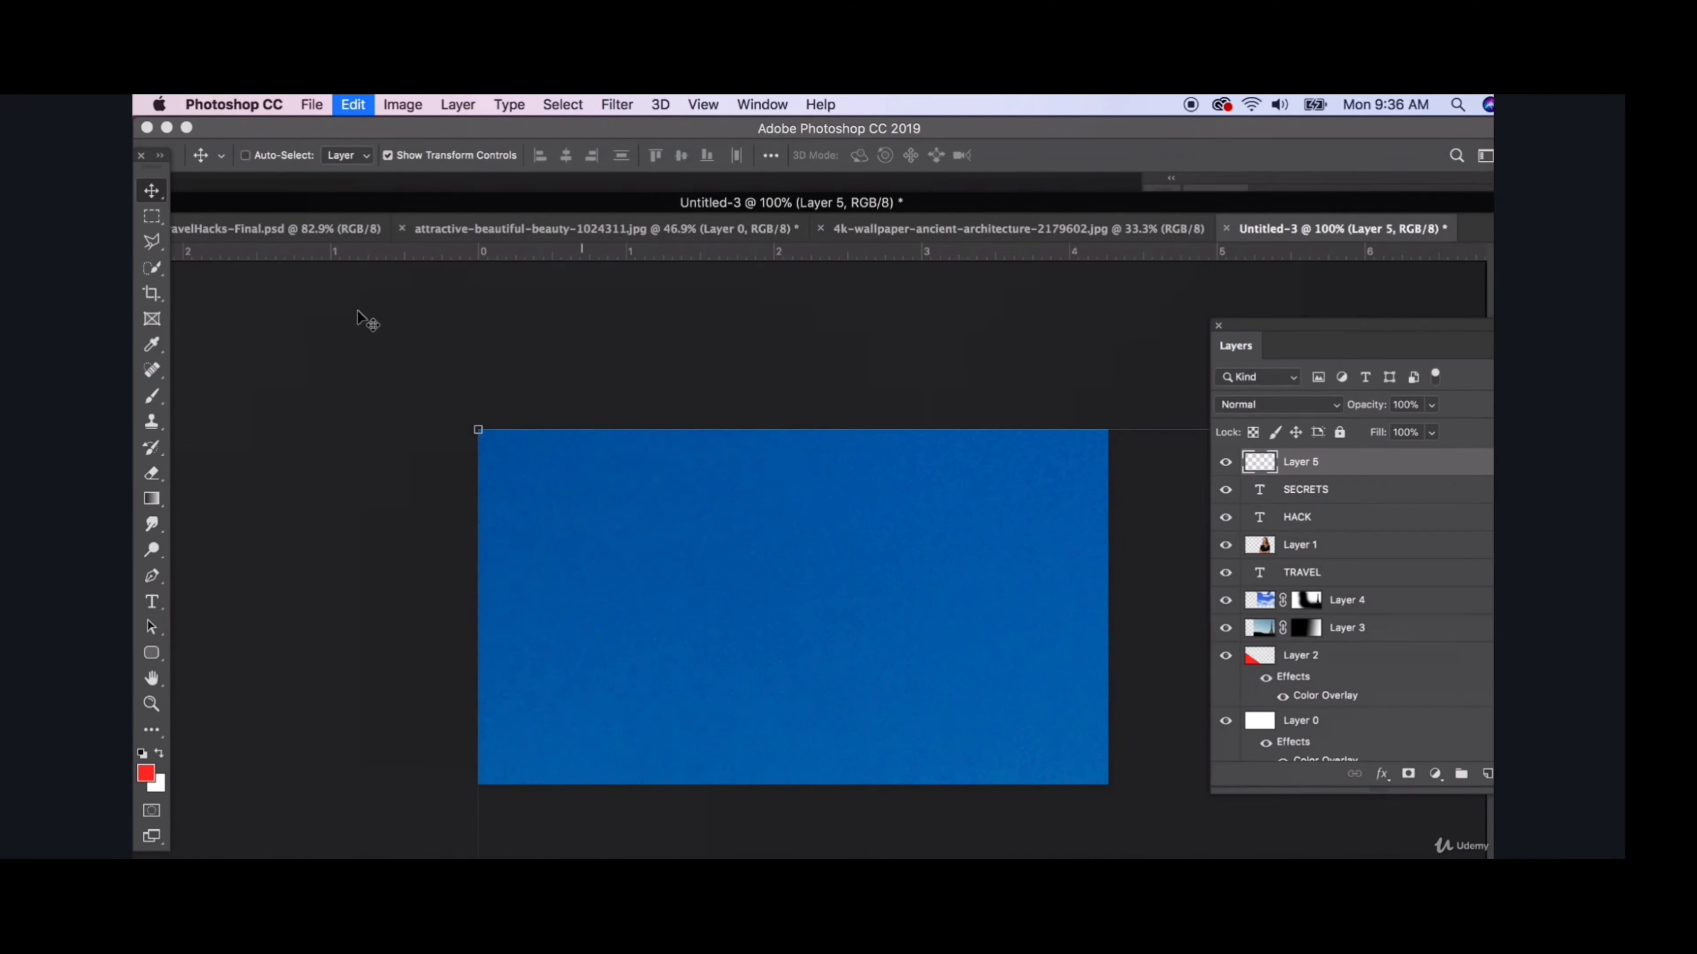
left_click_drag(478, 430, 1033, 775)
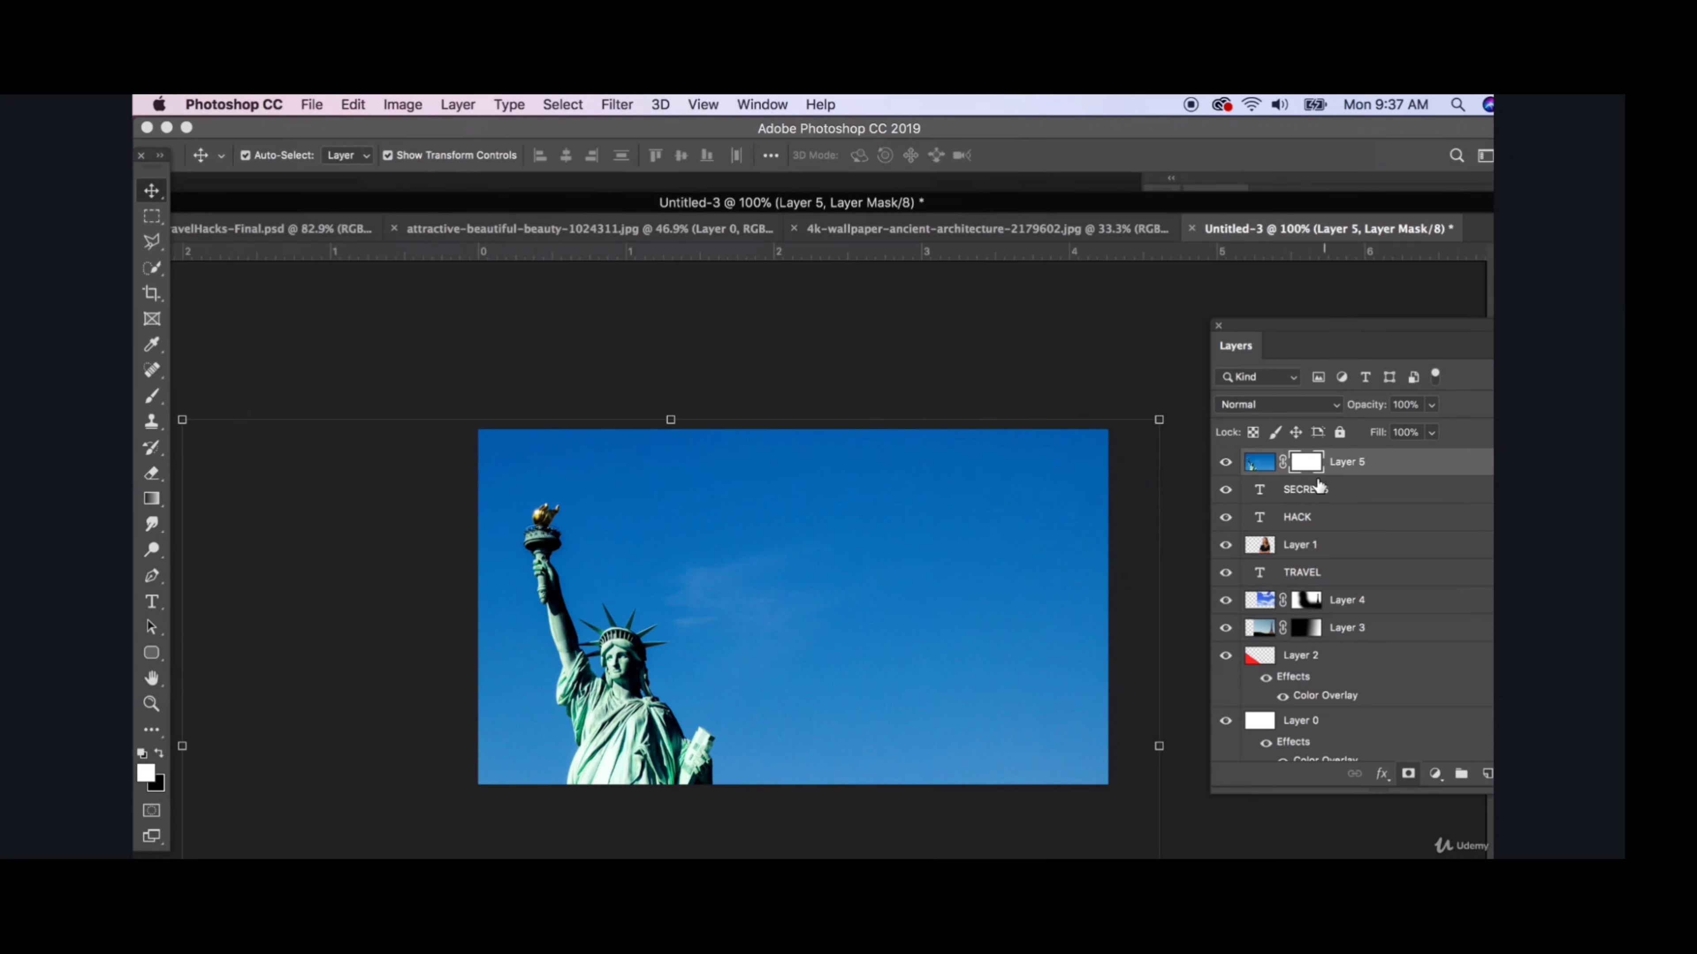
- Fade the Statue of Liberty image into the background with a white-to-black linear gradient across its layer mask, running from the statue toward the woman
left_click(155, 507)
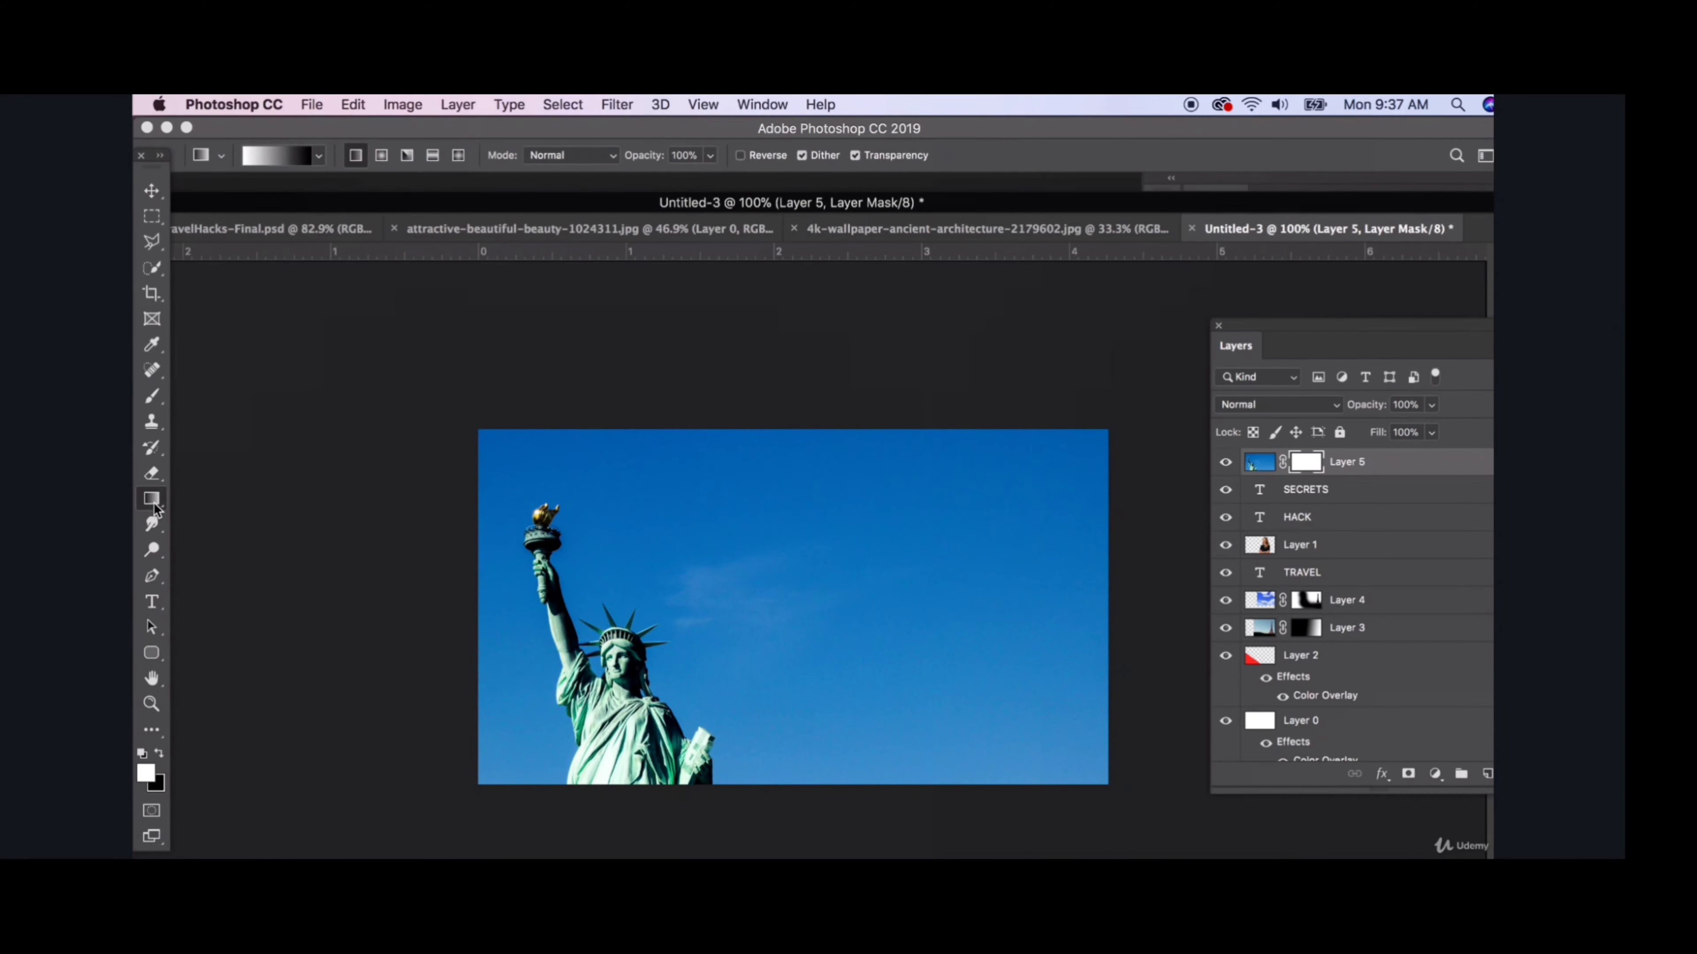
left_click(288, 158)
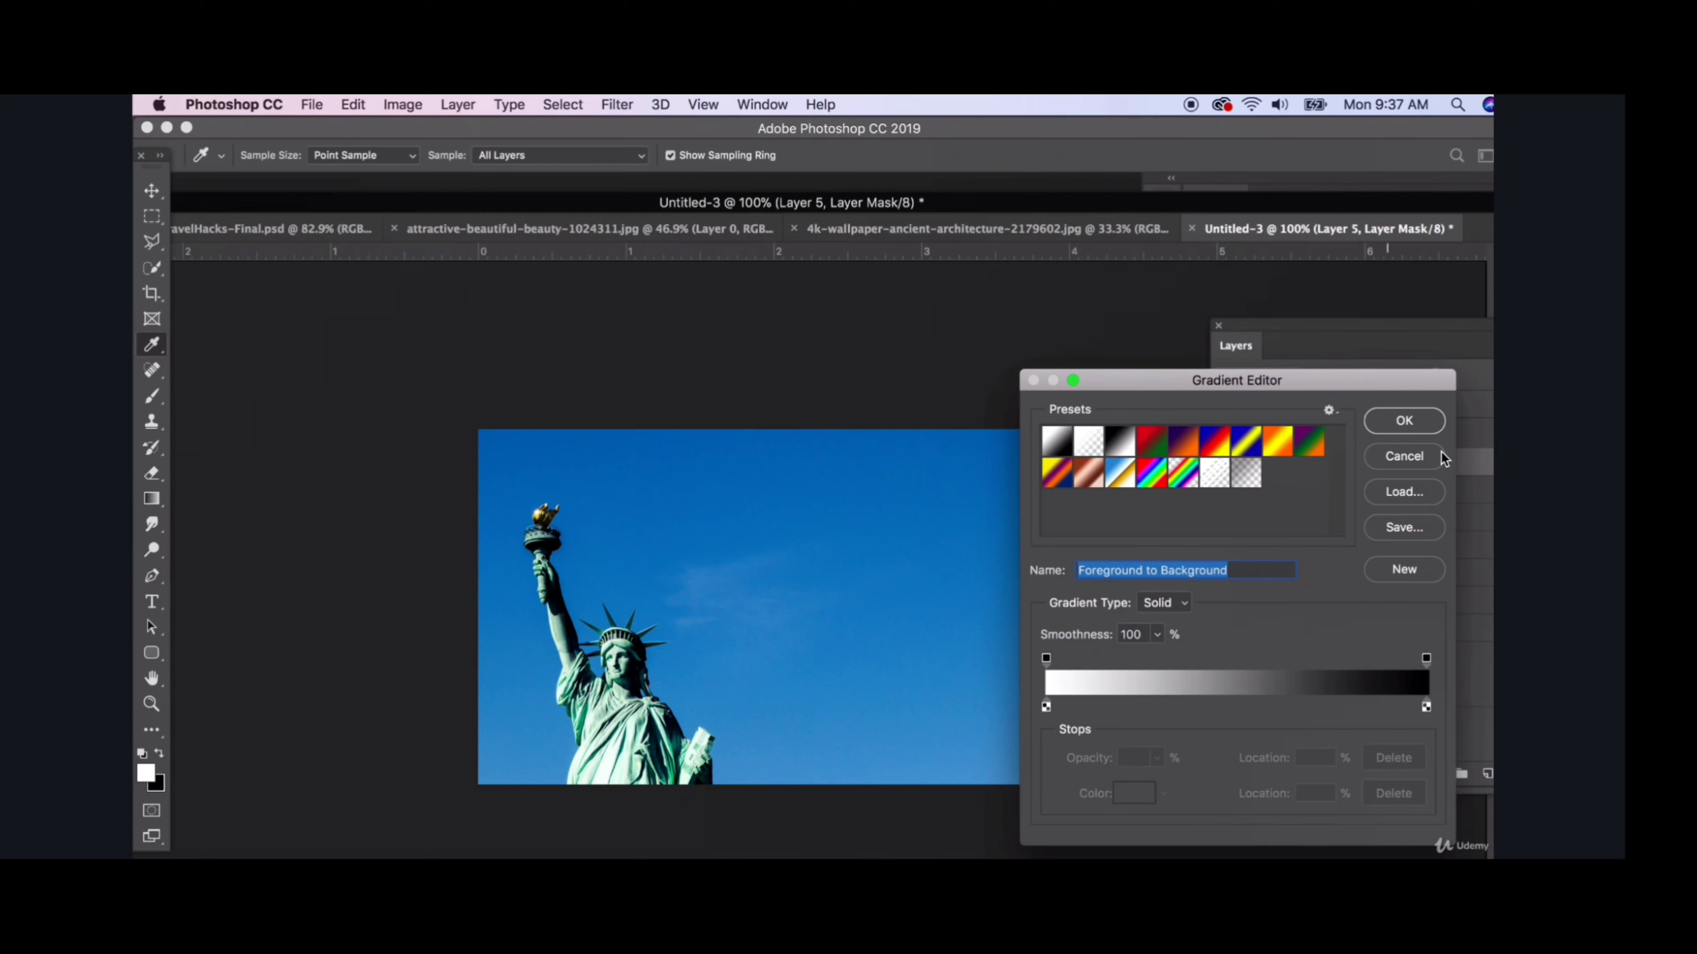
left_click(1404, 421)
left_click_drag(595, 531, 848, 534)
left_click_drag(656, 641, 889, 604)
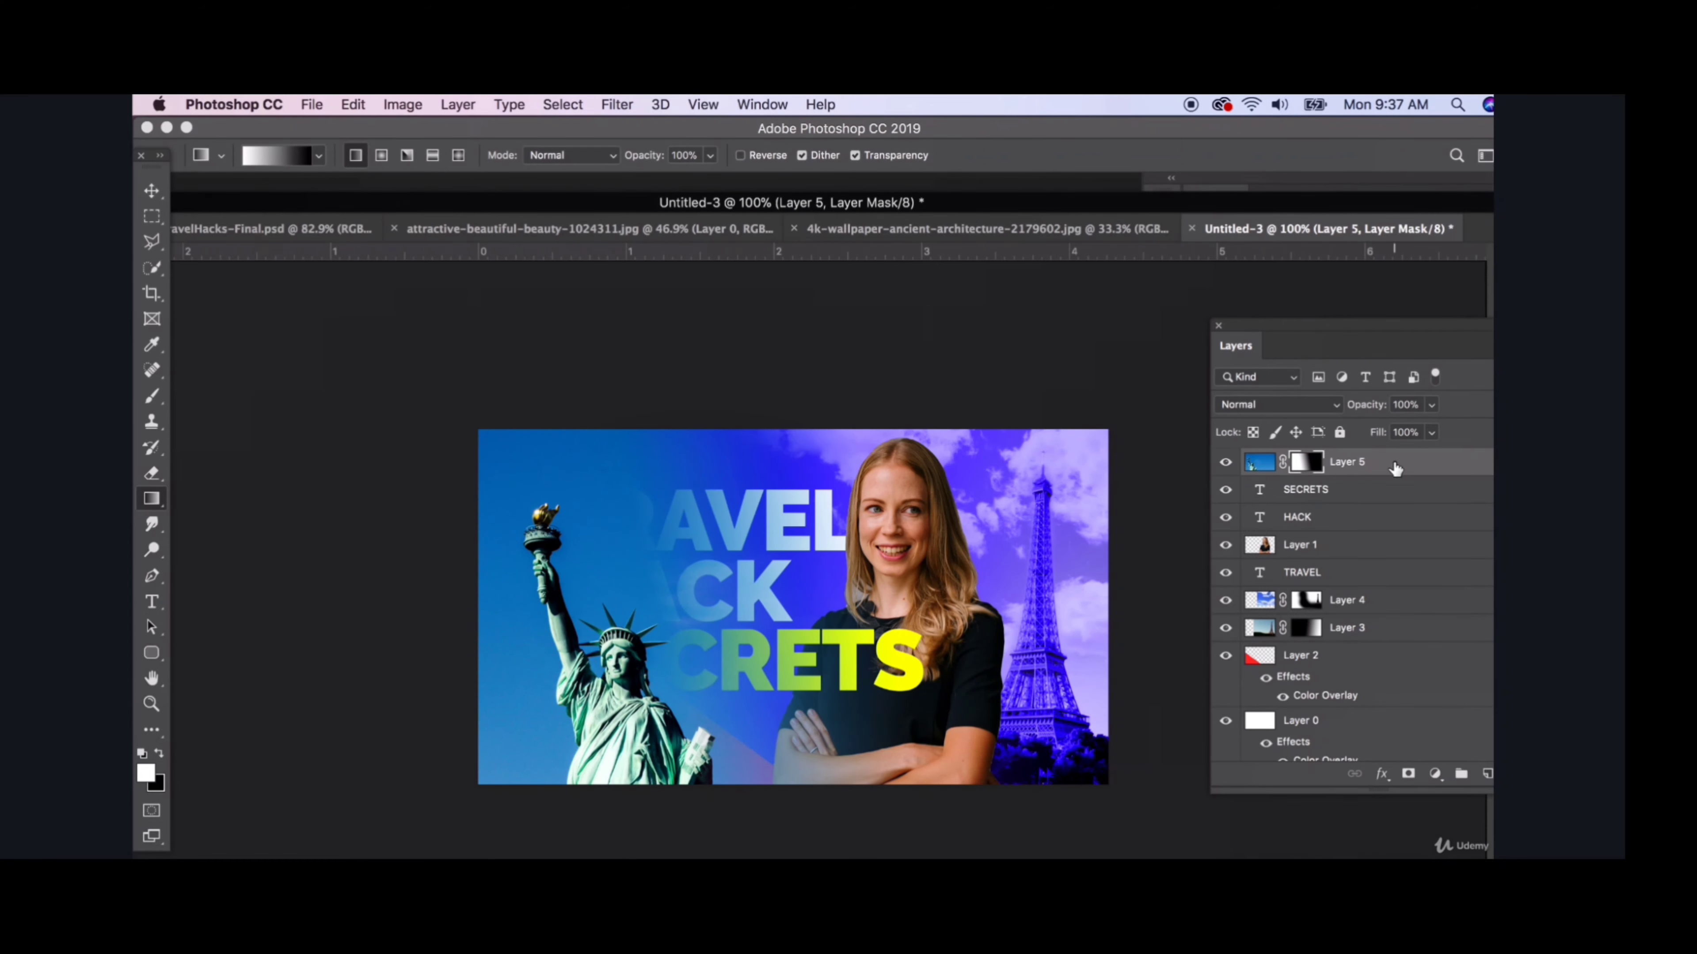
- Move Layer 5 below Layer 4 in the layer order and shift the statue slightly down and to the left
left_click_drag(1395, 468, 1333, 618)
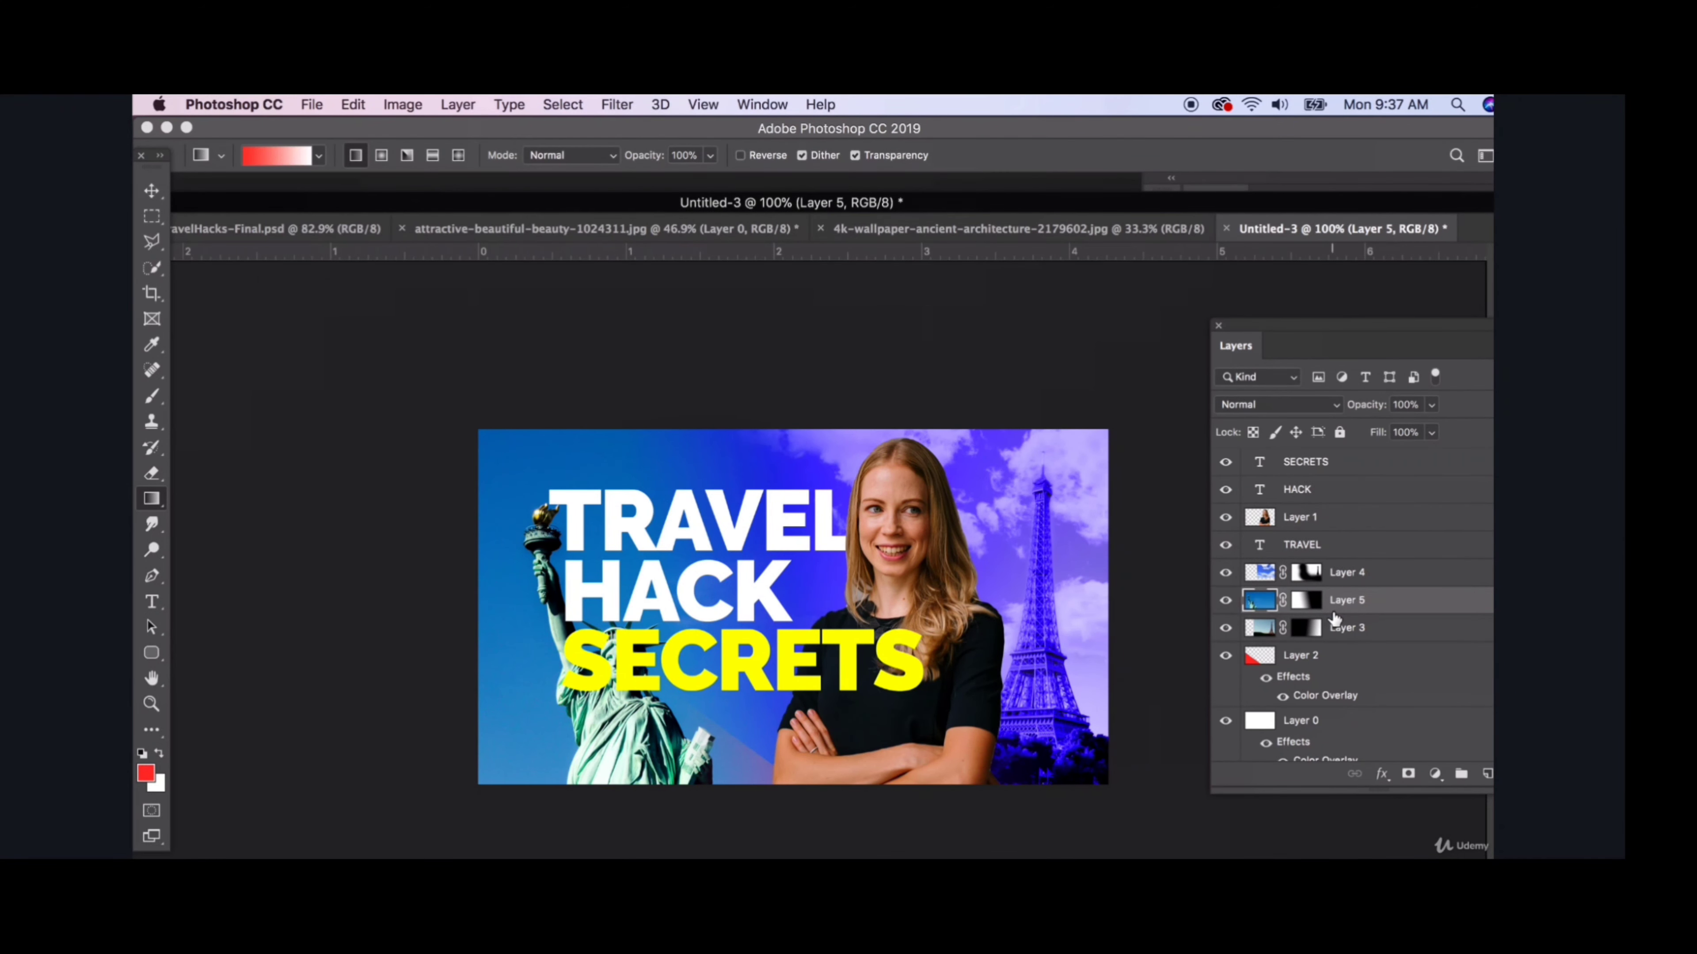
left_click(152, 191)
left_click_drag(634, 718, 612, 735)
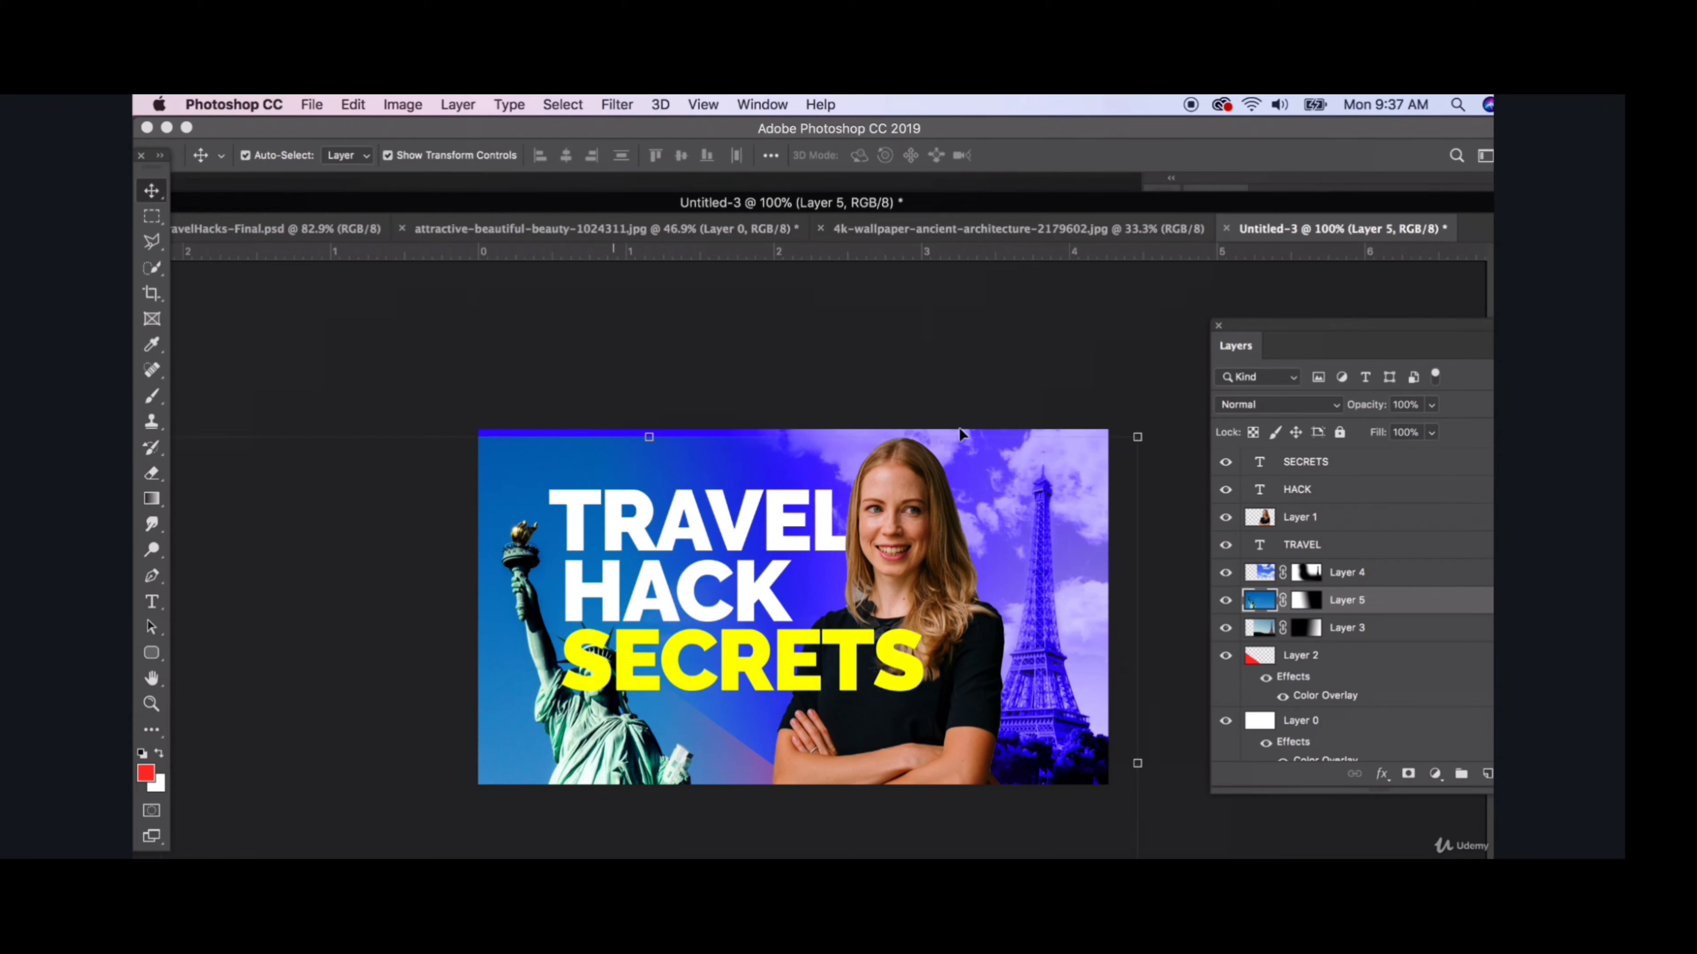
- Set the Statue of Liberty layer's blend mode to Luminosity
left_click(1272, 405)
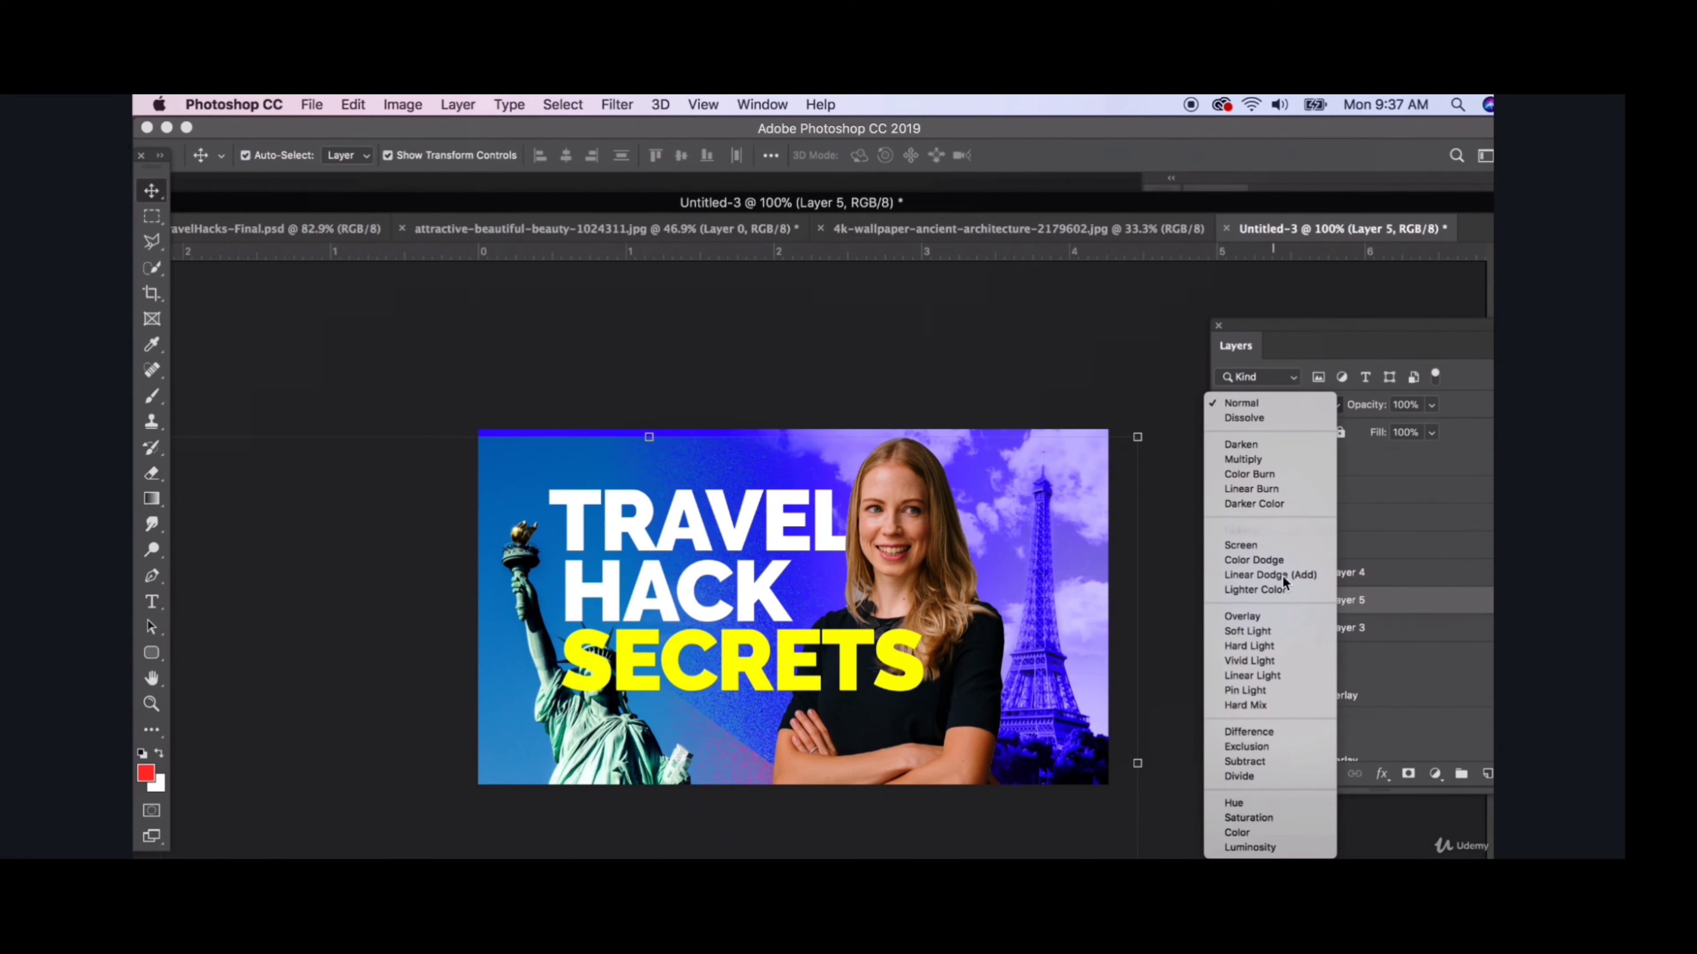
left_click(1268, 846)
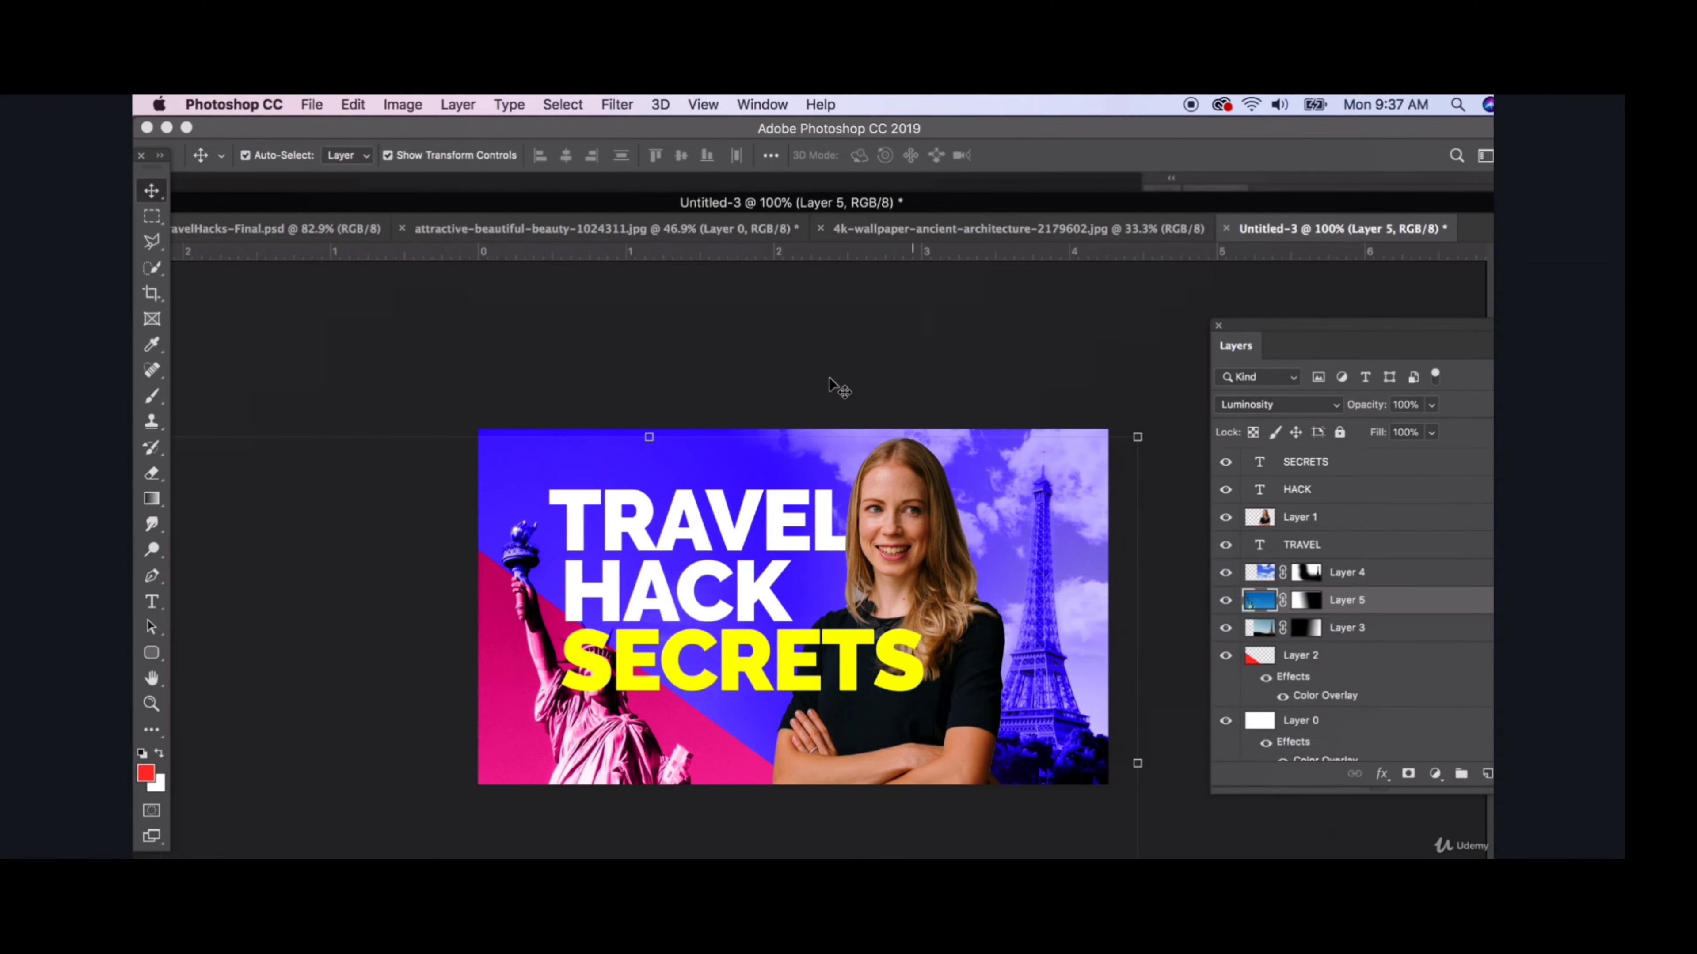
left_click(578, 715)
- Select the TRAVEL, HACK and SECRETS text layers and move them up together to clear the statue's head
left_click(663, 558)
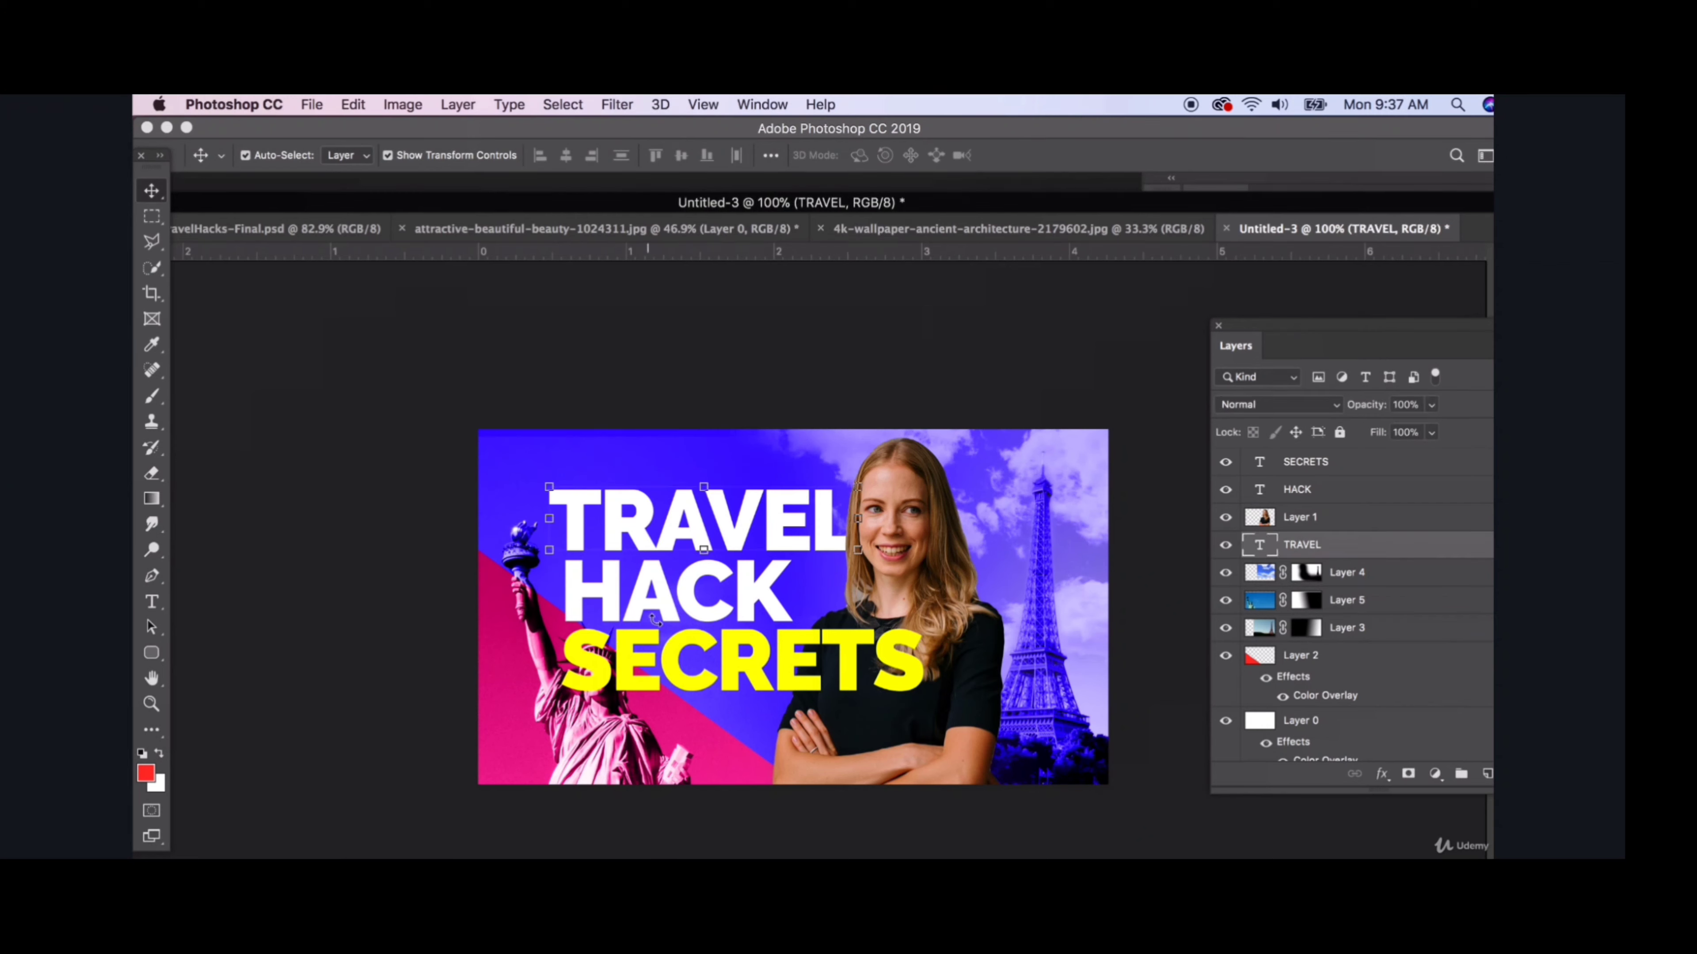
left_click(648, 636, "shift")
left_click(665, 595, "shift")
left_click_drag(664, 597, 667, 570)
left_click(359, 623)
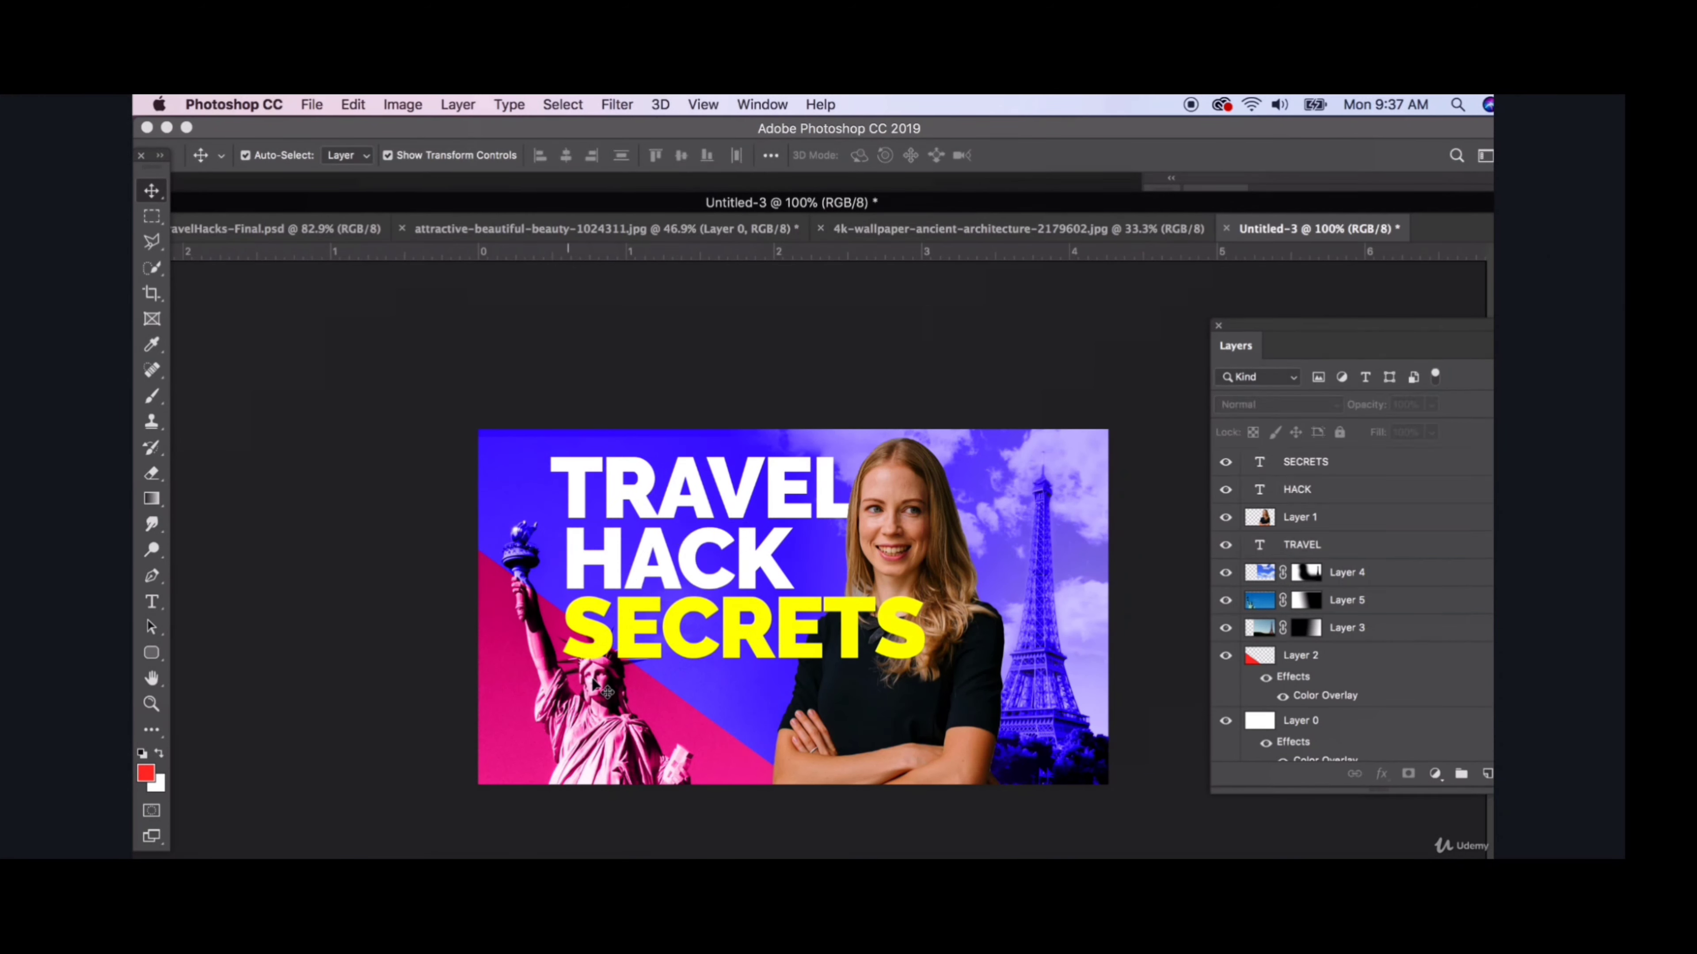
- Nudge the Statue of Liberty image slightly down below the headline text
left_click_drag(593, 684, 596, 700)
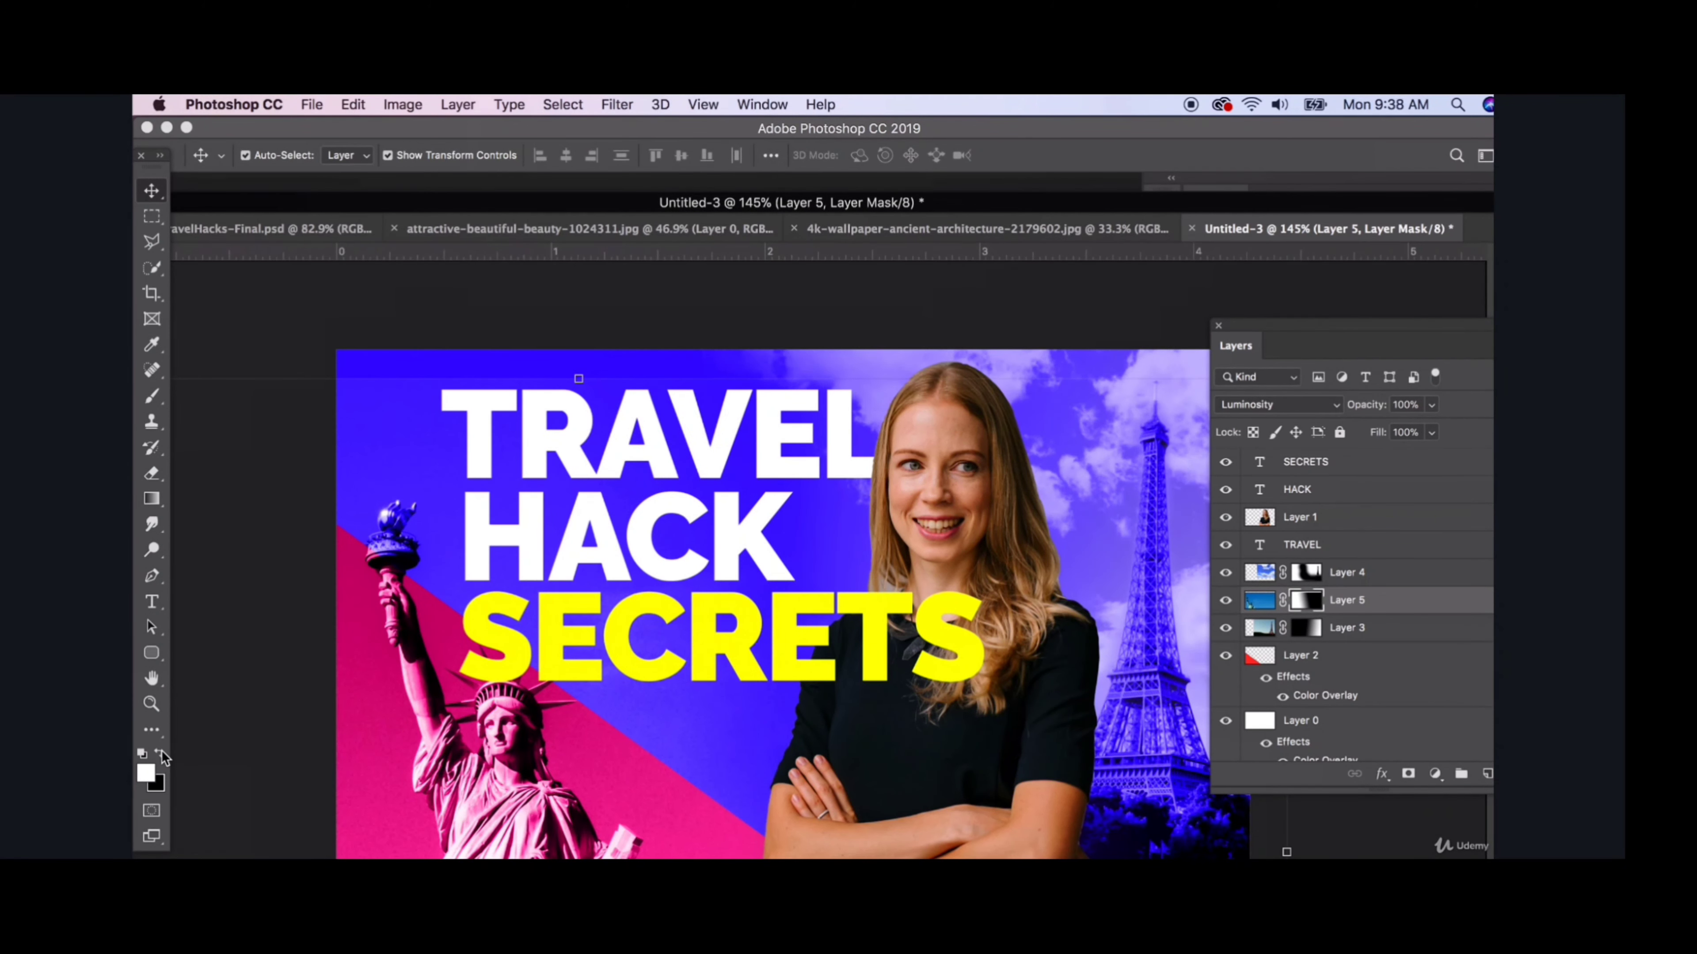
- Paint black on Layer 5's mask with a soft 178 px brush to blend away the hard edge along the canvas's upper-left part
left_click(160, 754)
left_click(160, 398)
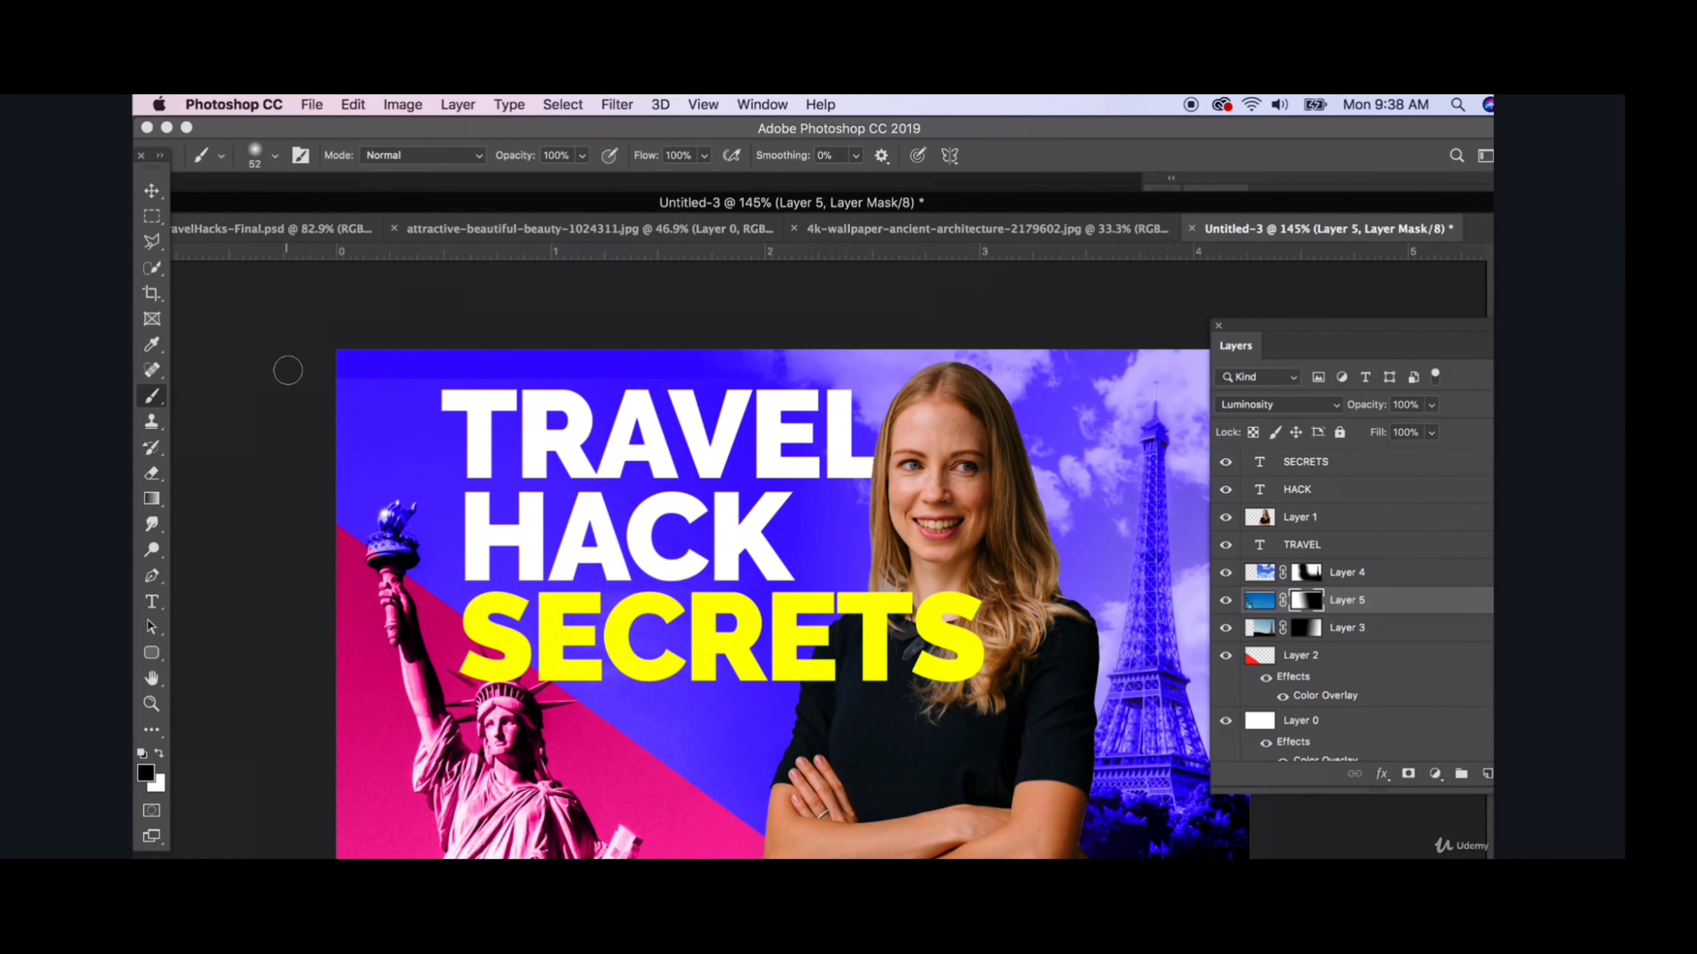
left_click(274, 156)
left_click(328, 216)
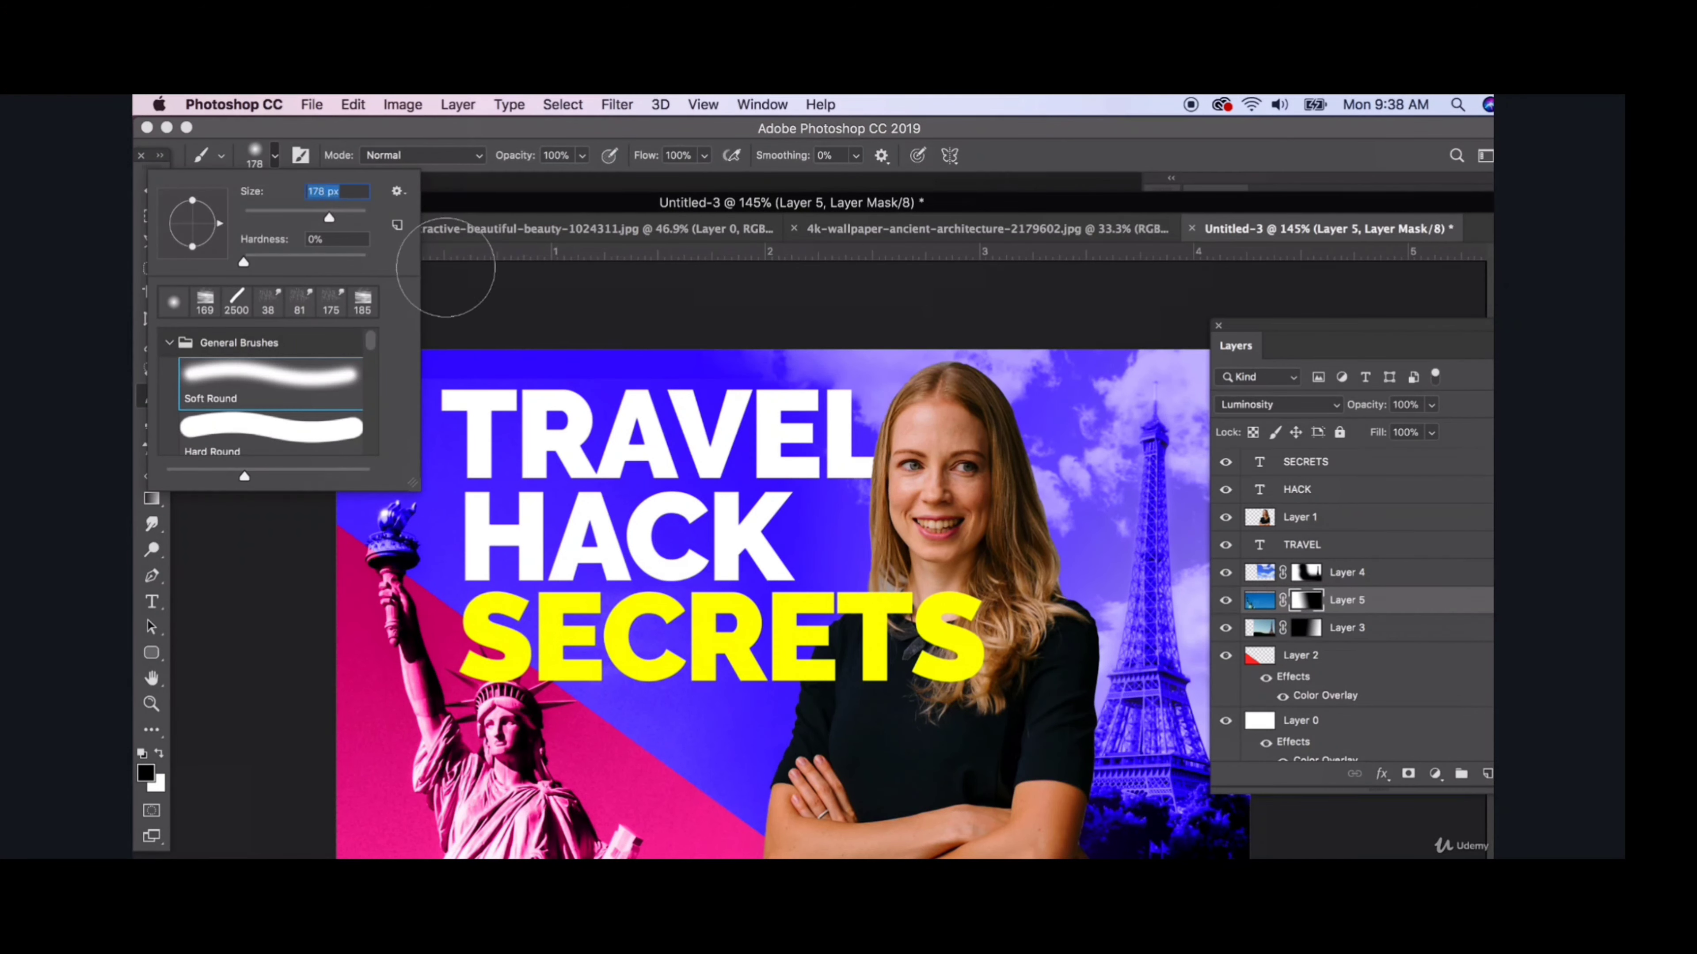
left_click(446, 265)
key("bracketright")
key("bracketright")
key("bracketright")
key("bracketright")
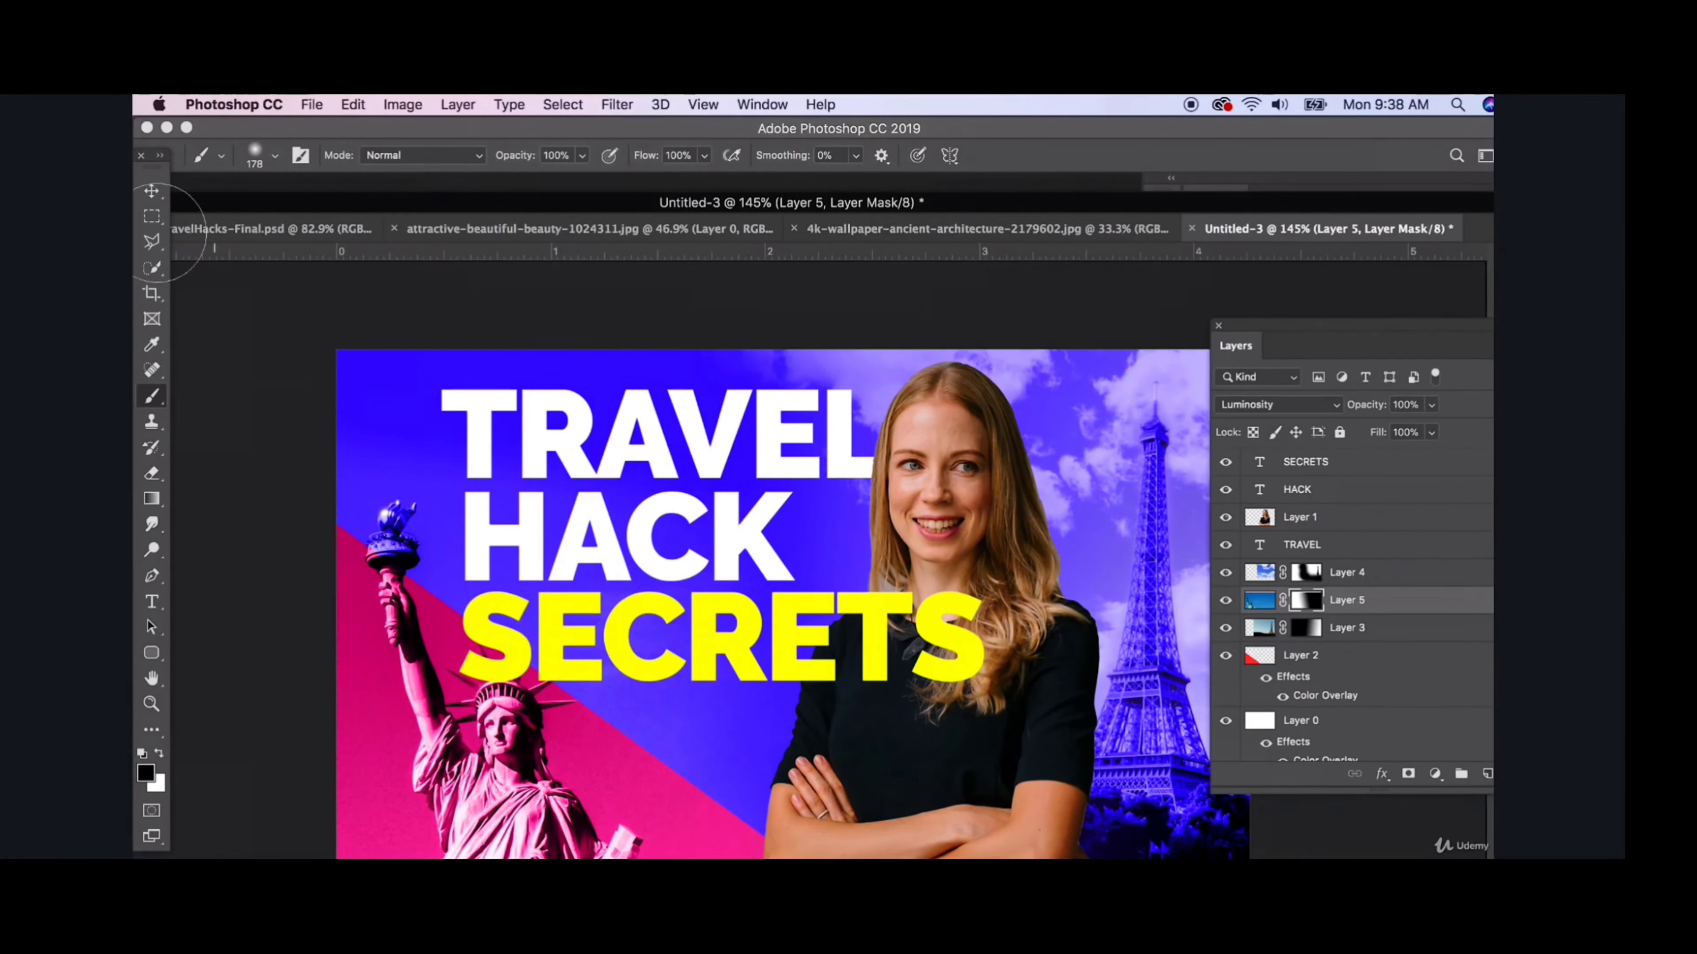
left_click(152, 191)
left_click(234, 355)
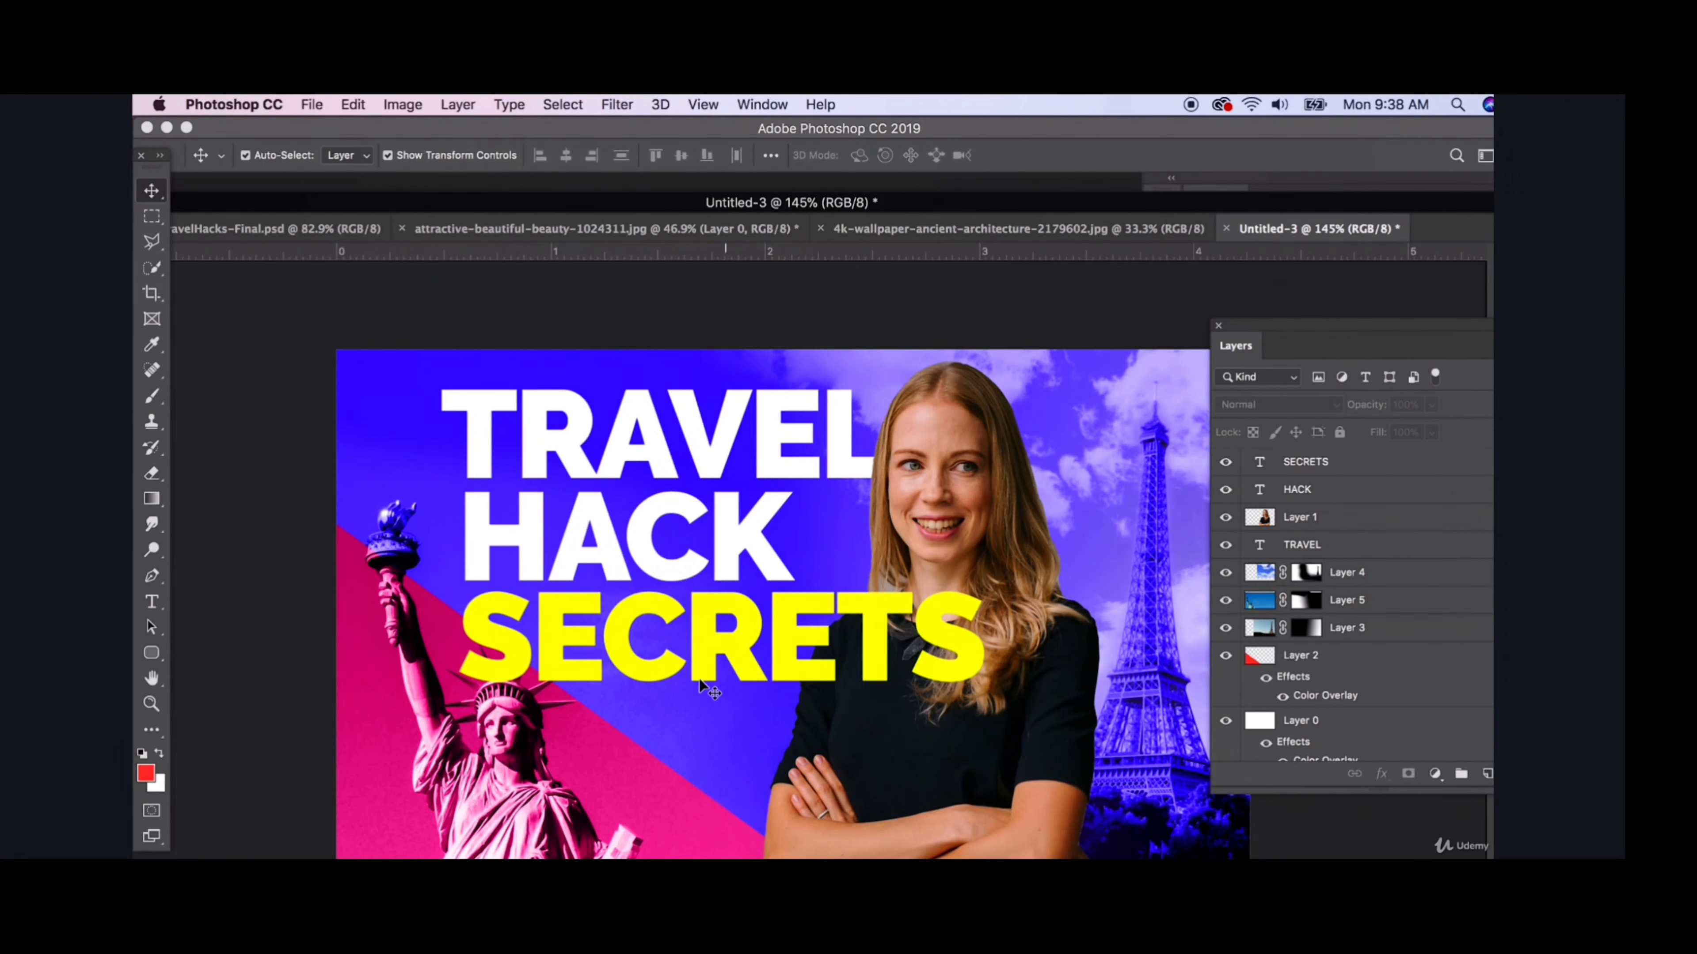
- Add a layer mask to the SECRETS text layer
scroll(497, 735, "up", 3)
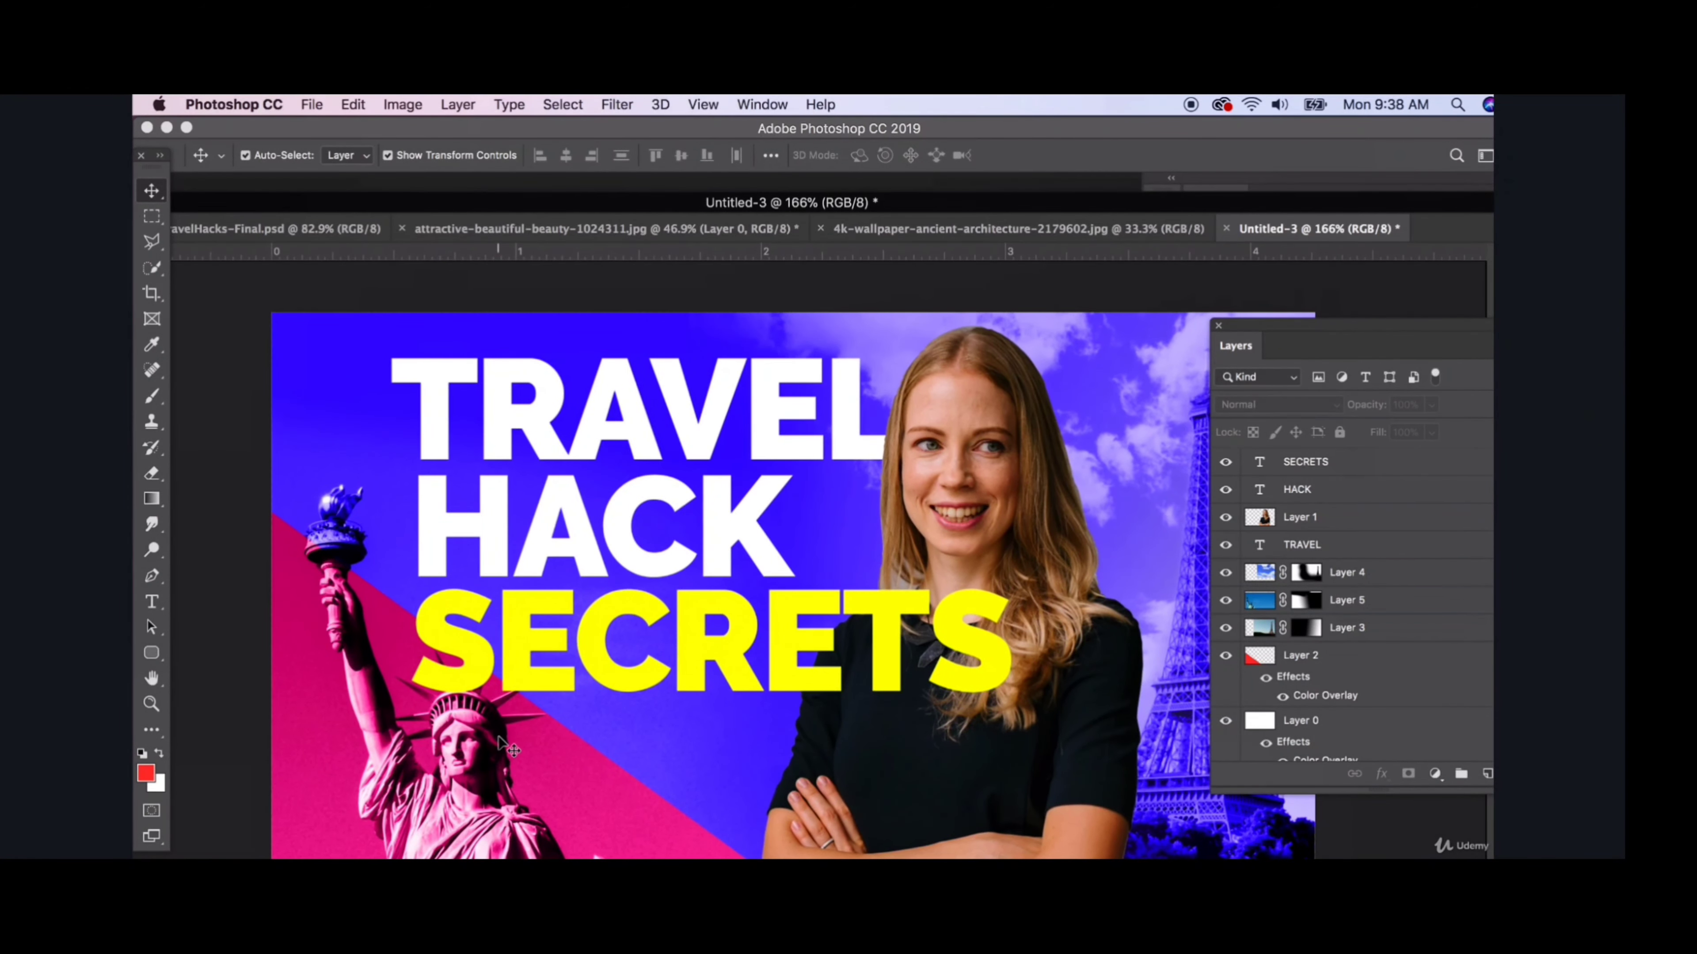
left_click(449, 737)
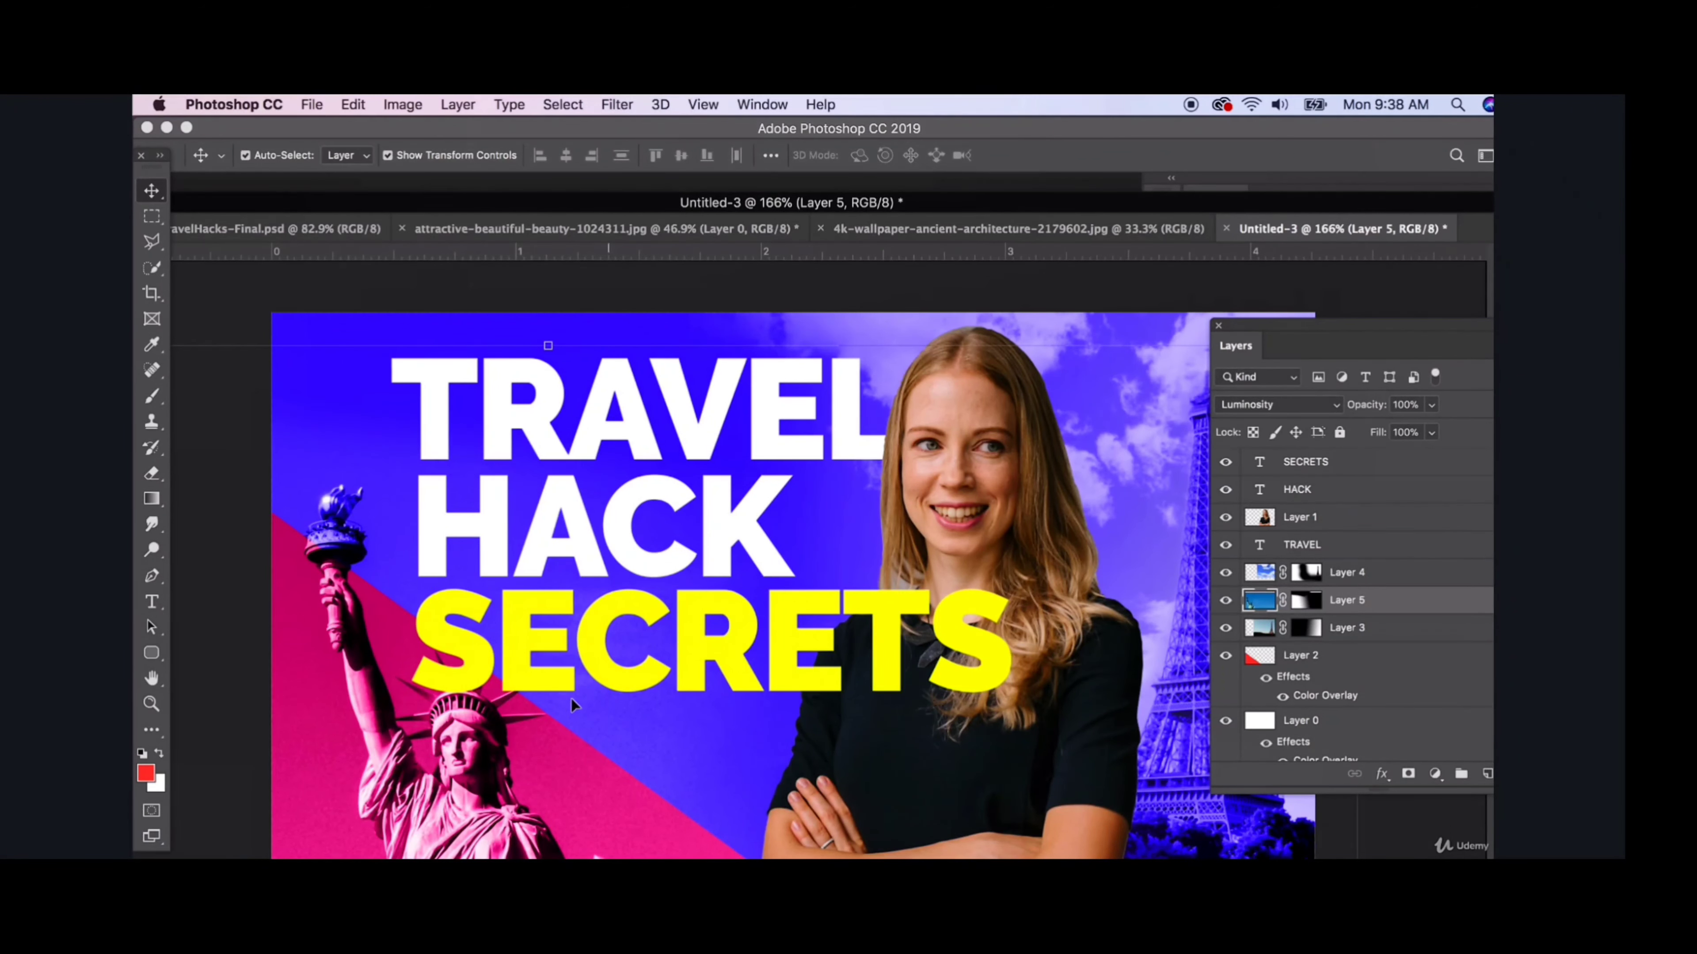
left_click(466, 641)
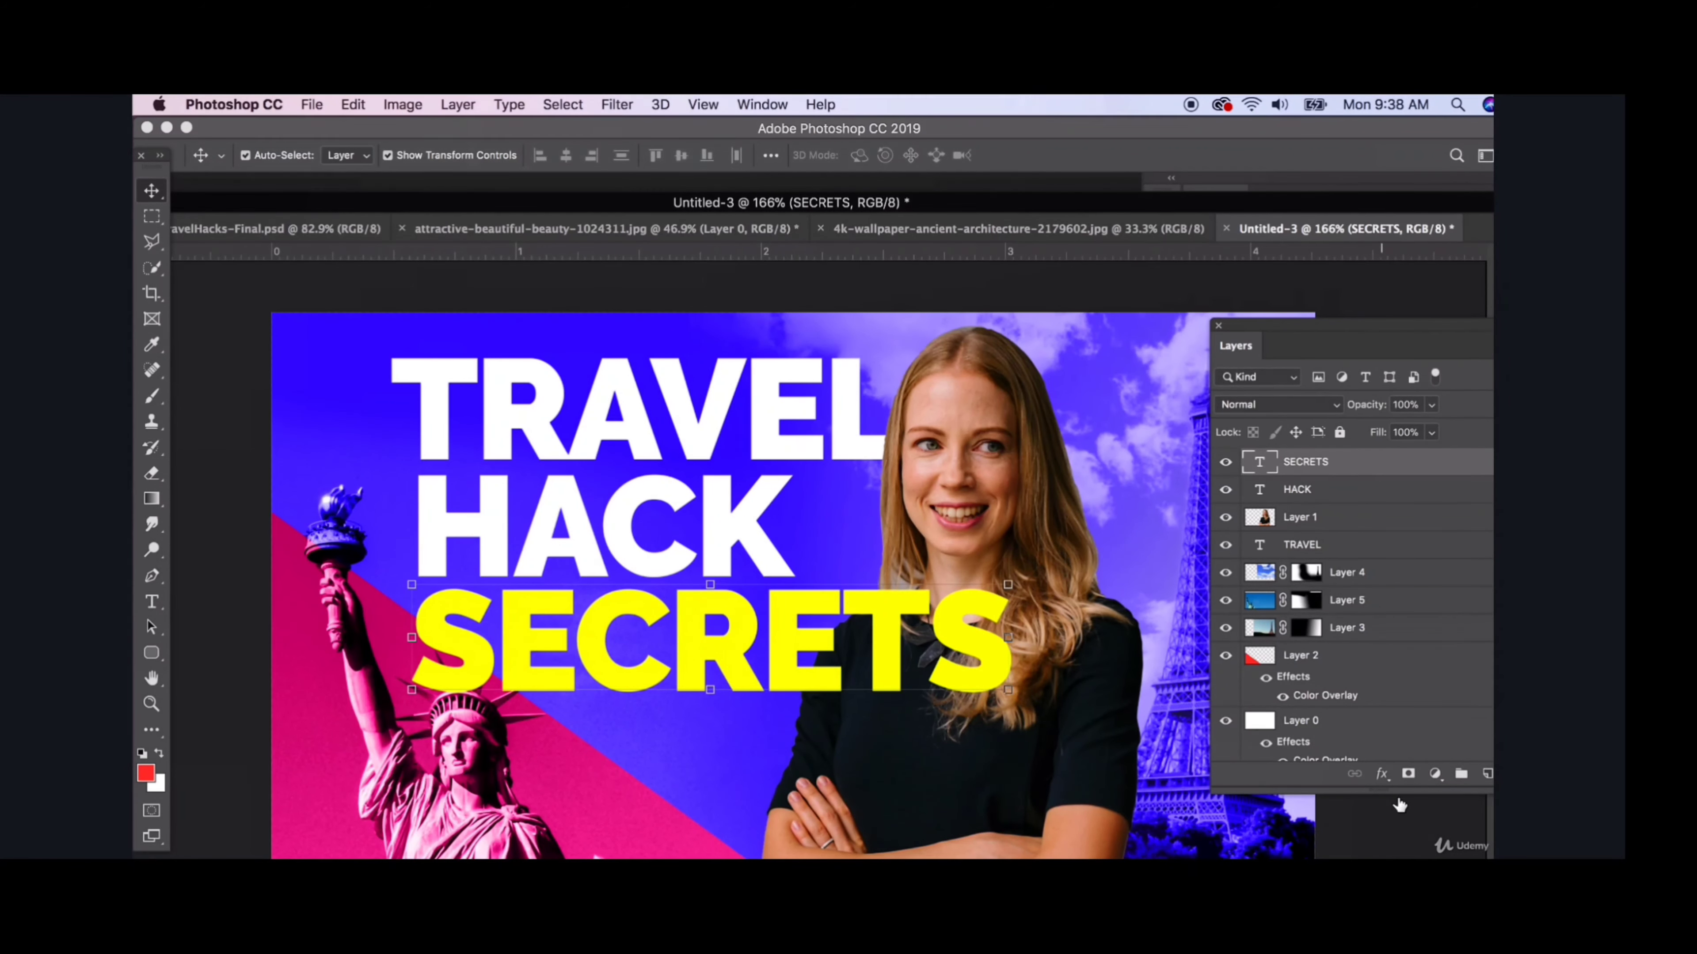
left_click(1408, 775)
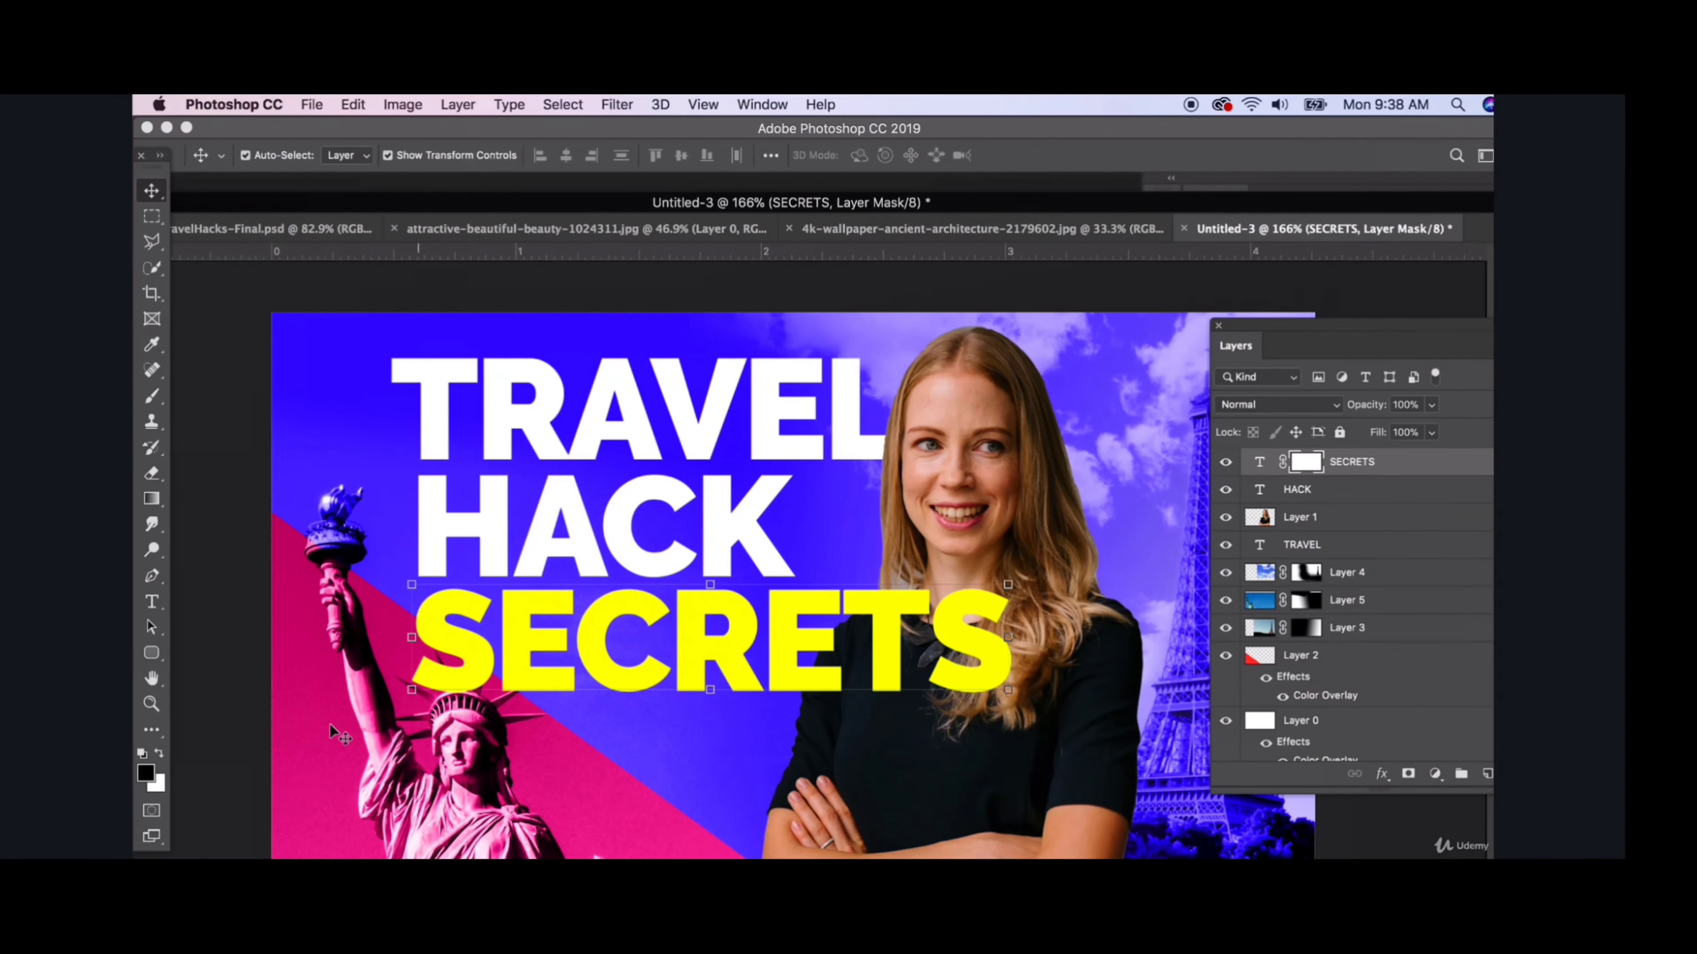
scroll(329, 722, "up", 5)
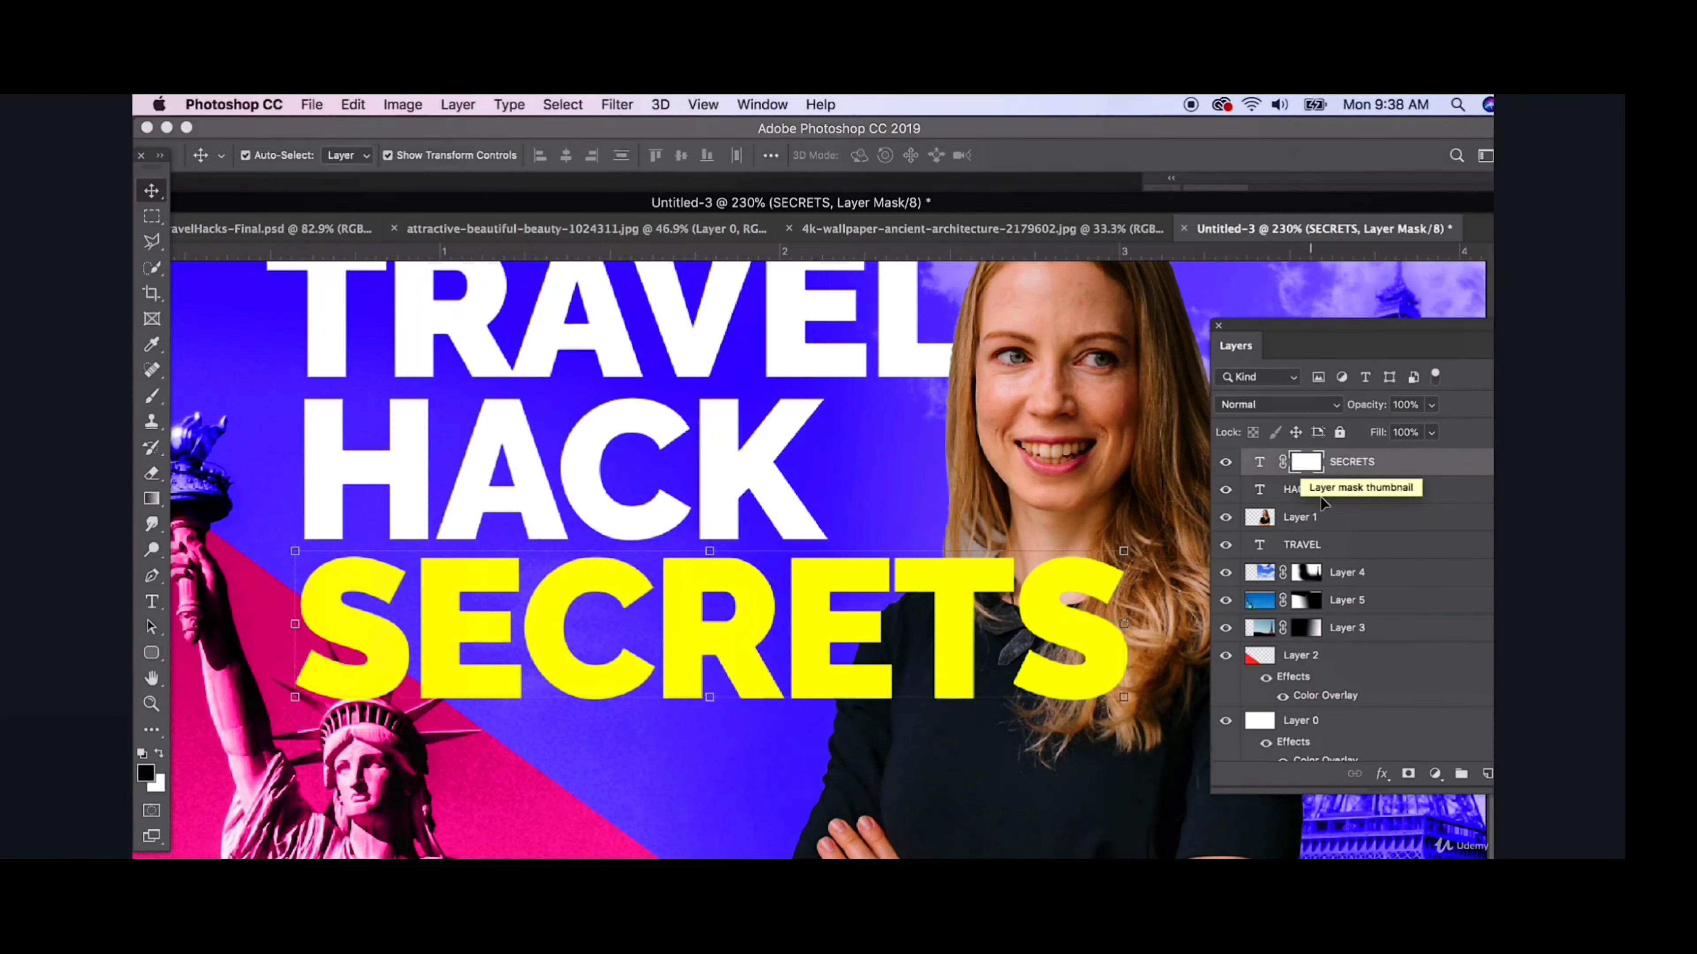
- Try to place Layer 5 above the SECRETS text layer in the layer order
left_click_drag(1258, 604, 1269, 463)
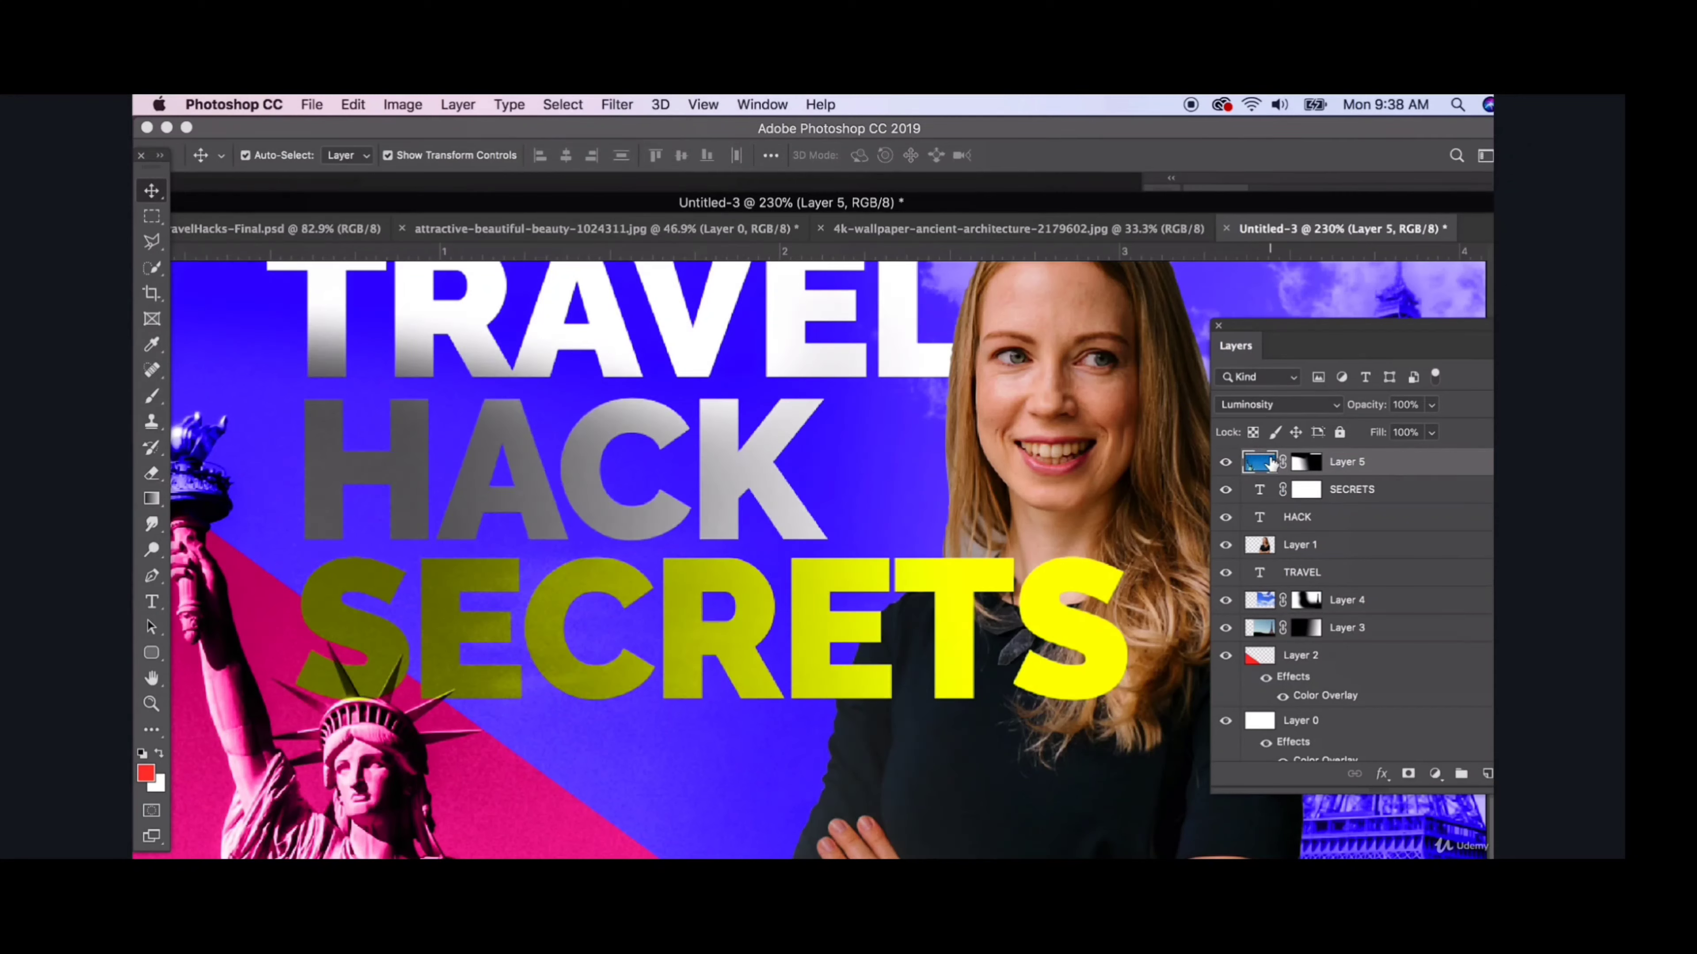
left_click(138, 230)
key("super+z")
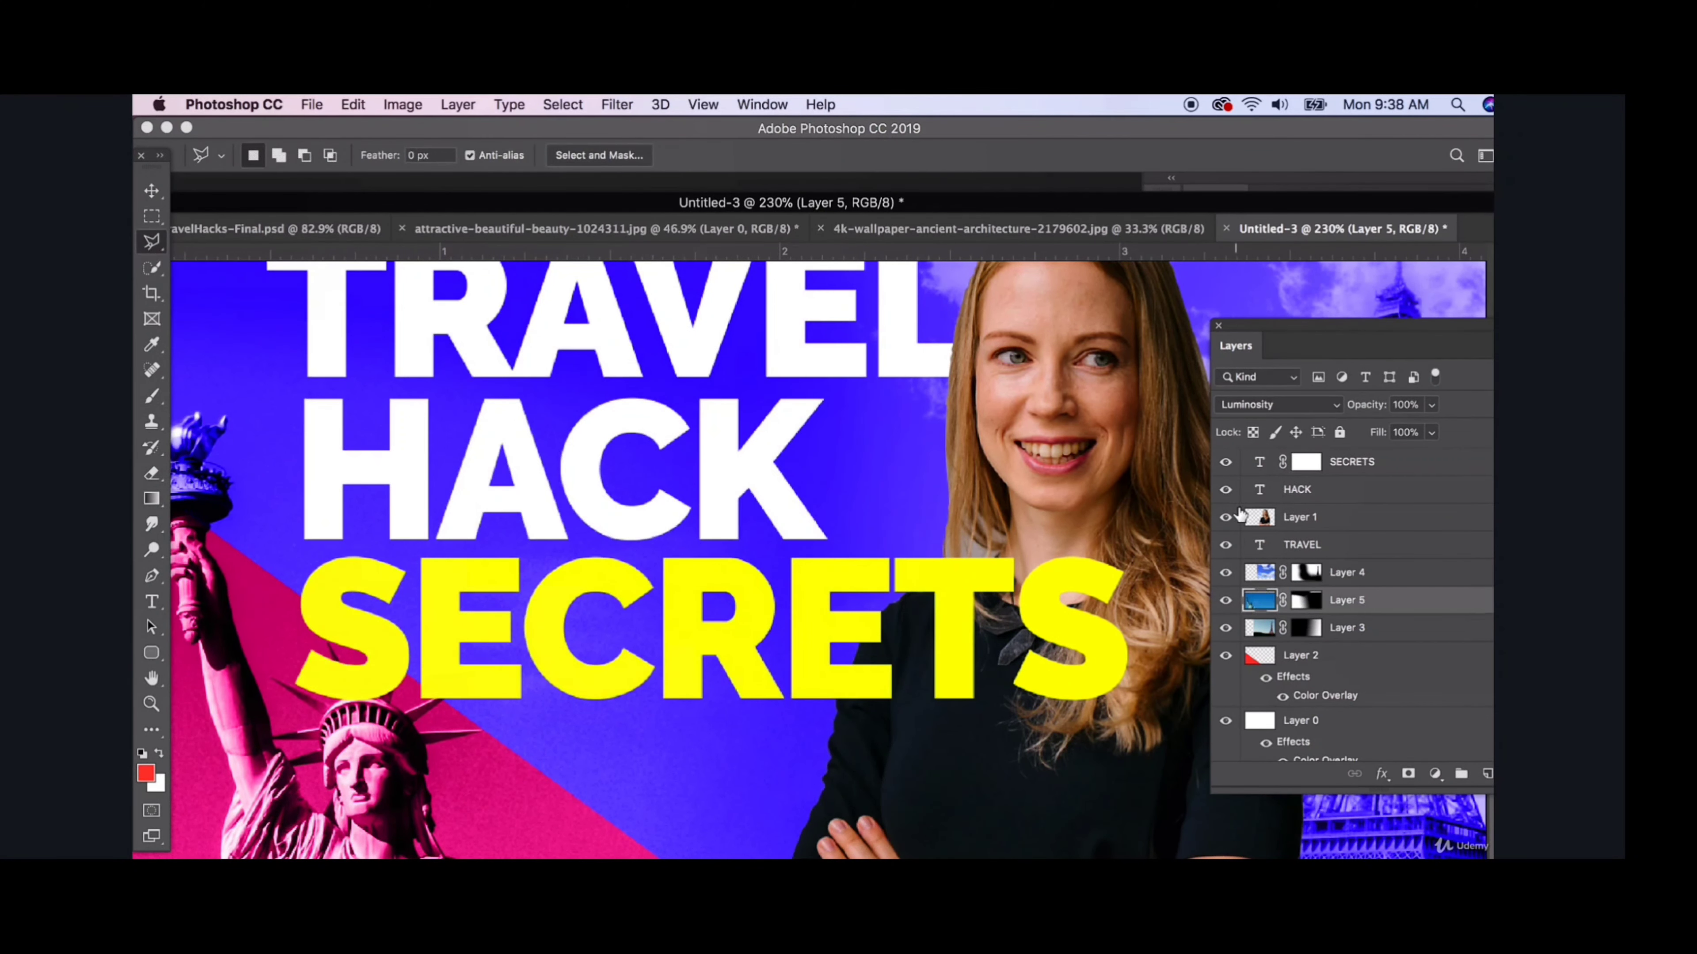
- Hide the SECRETS text and trace a Polygonal Lasso selection around the statue's crown spikes and face
left_click(1226, 463)
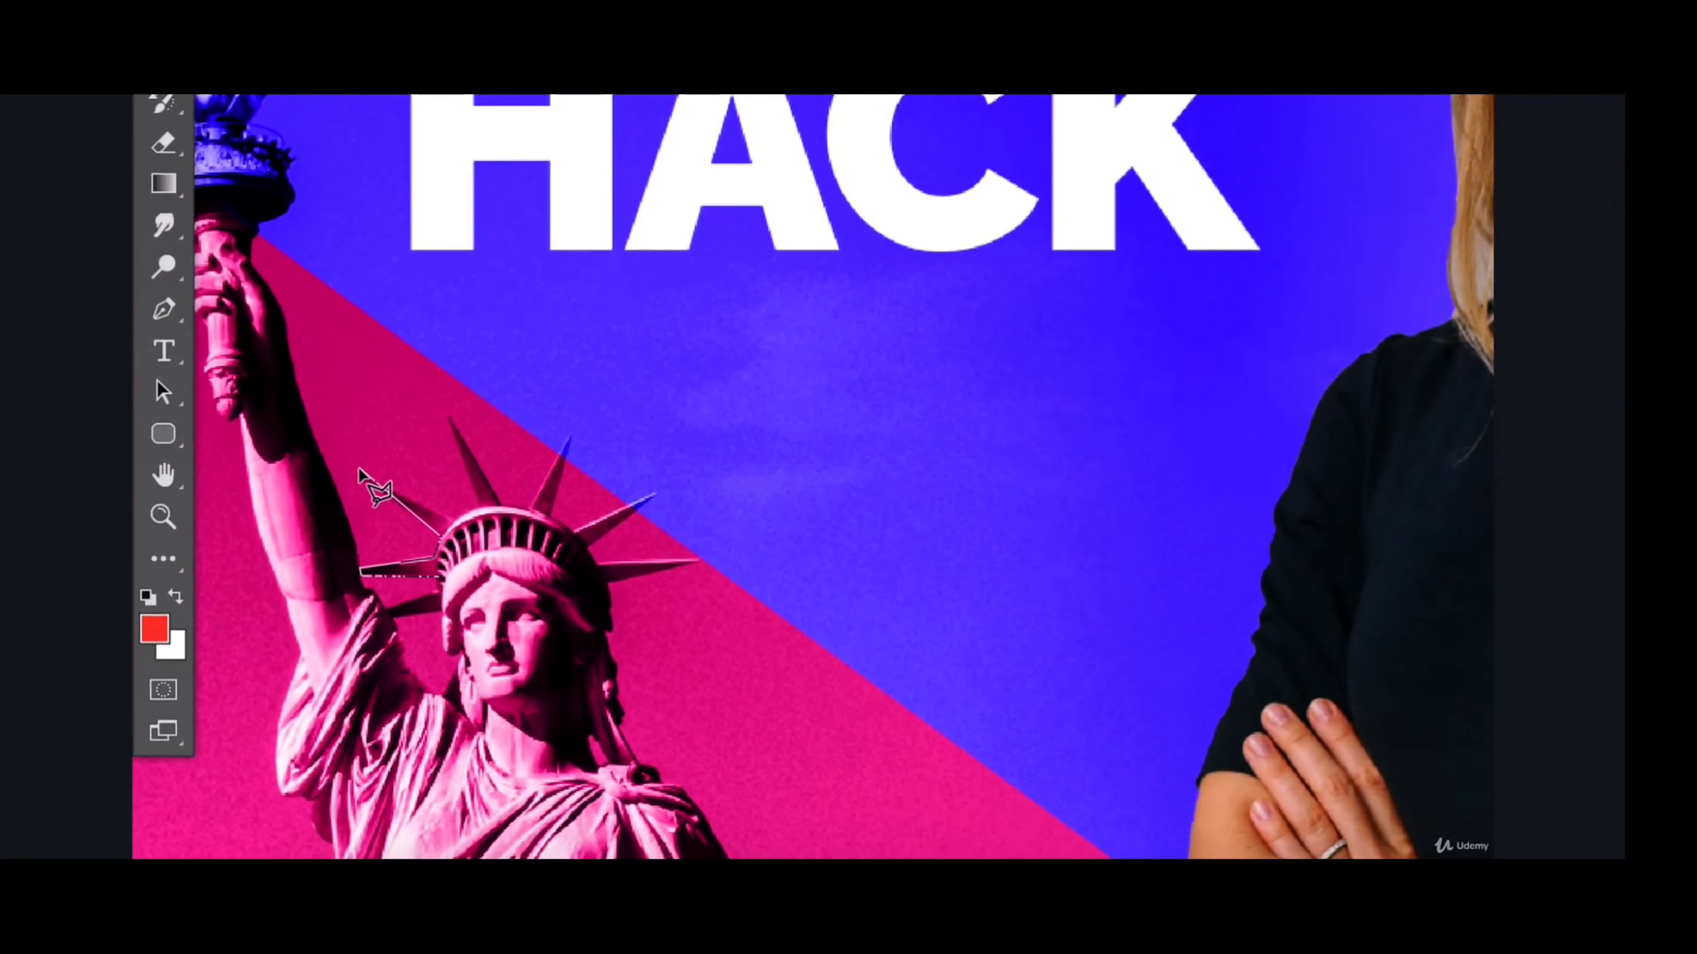
left_click(355, 474)
left_click(462, 503)
left_click(492, 490)
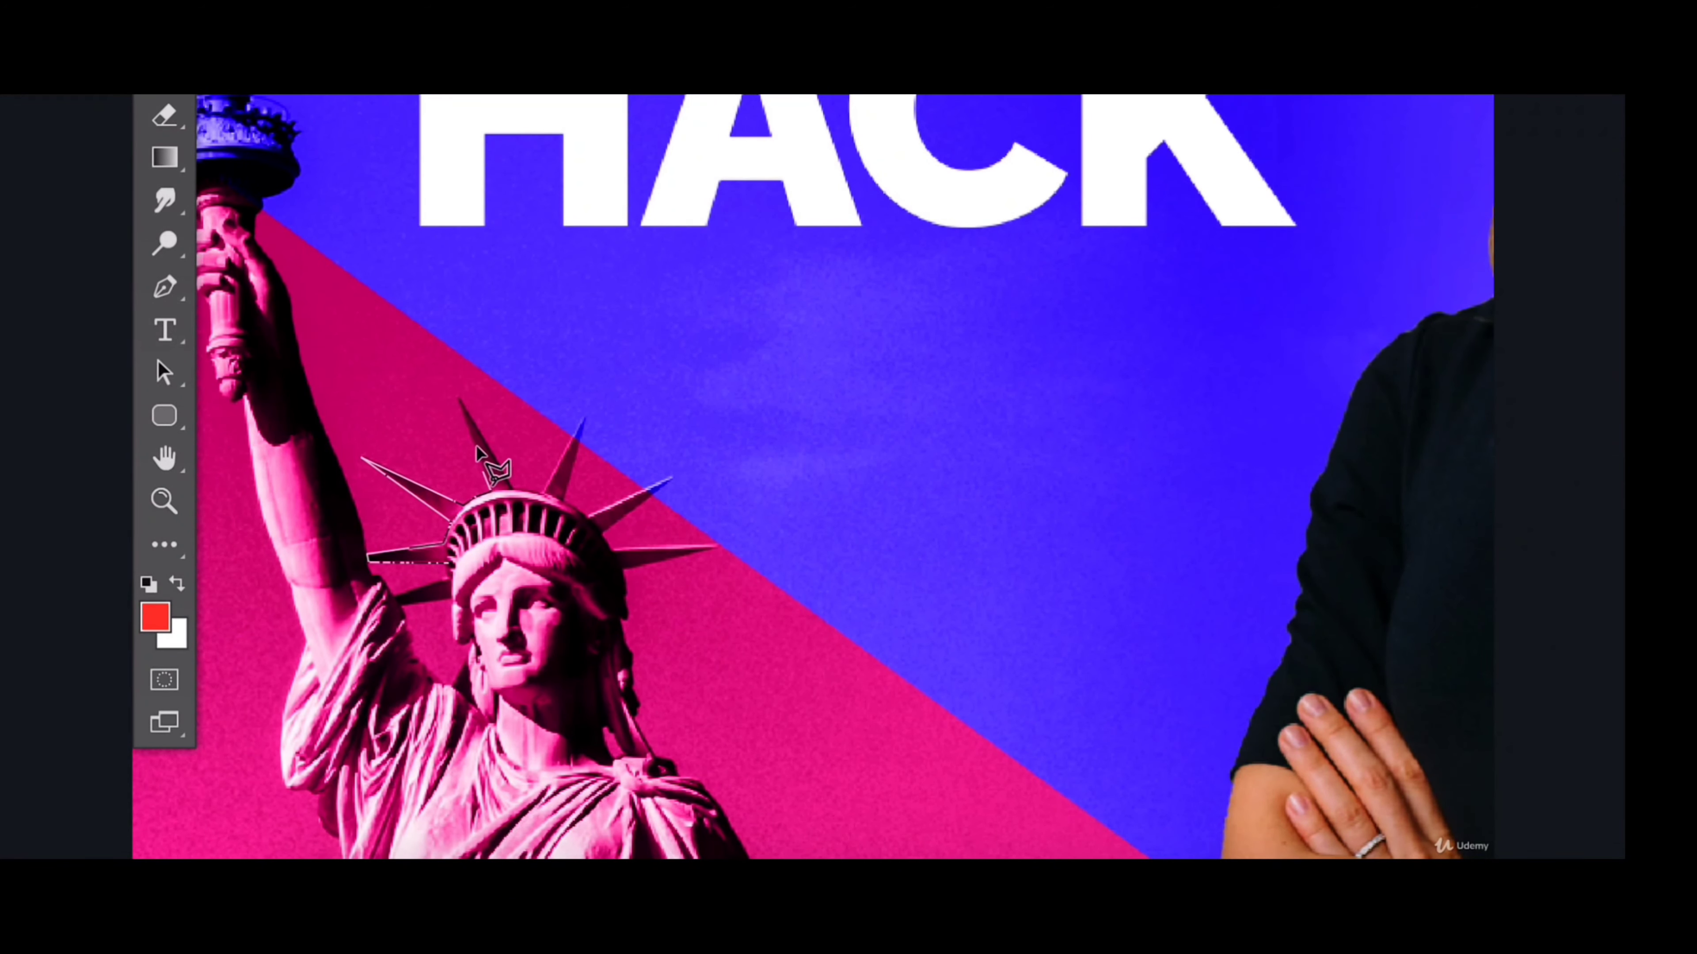
left_click(460, 400)
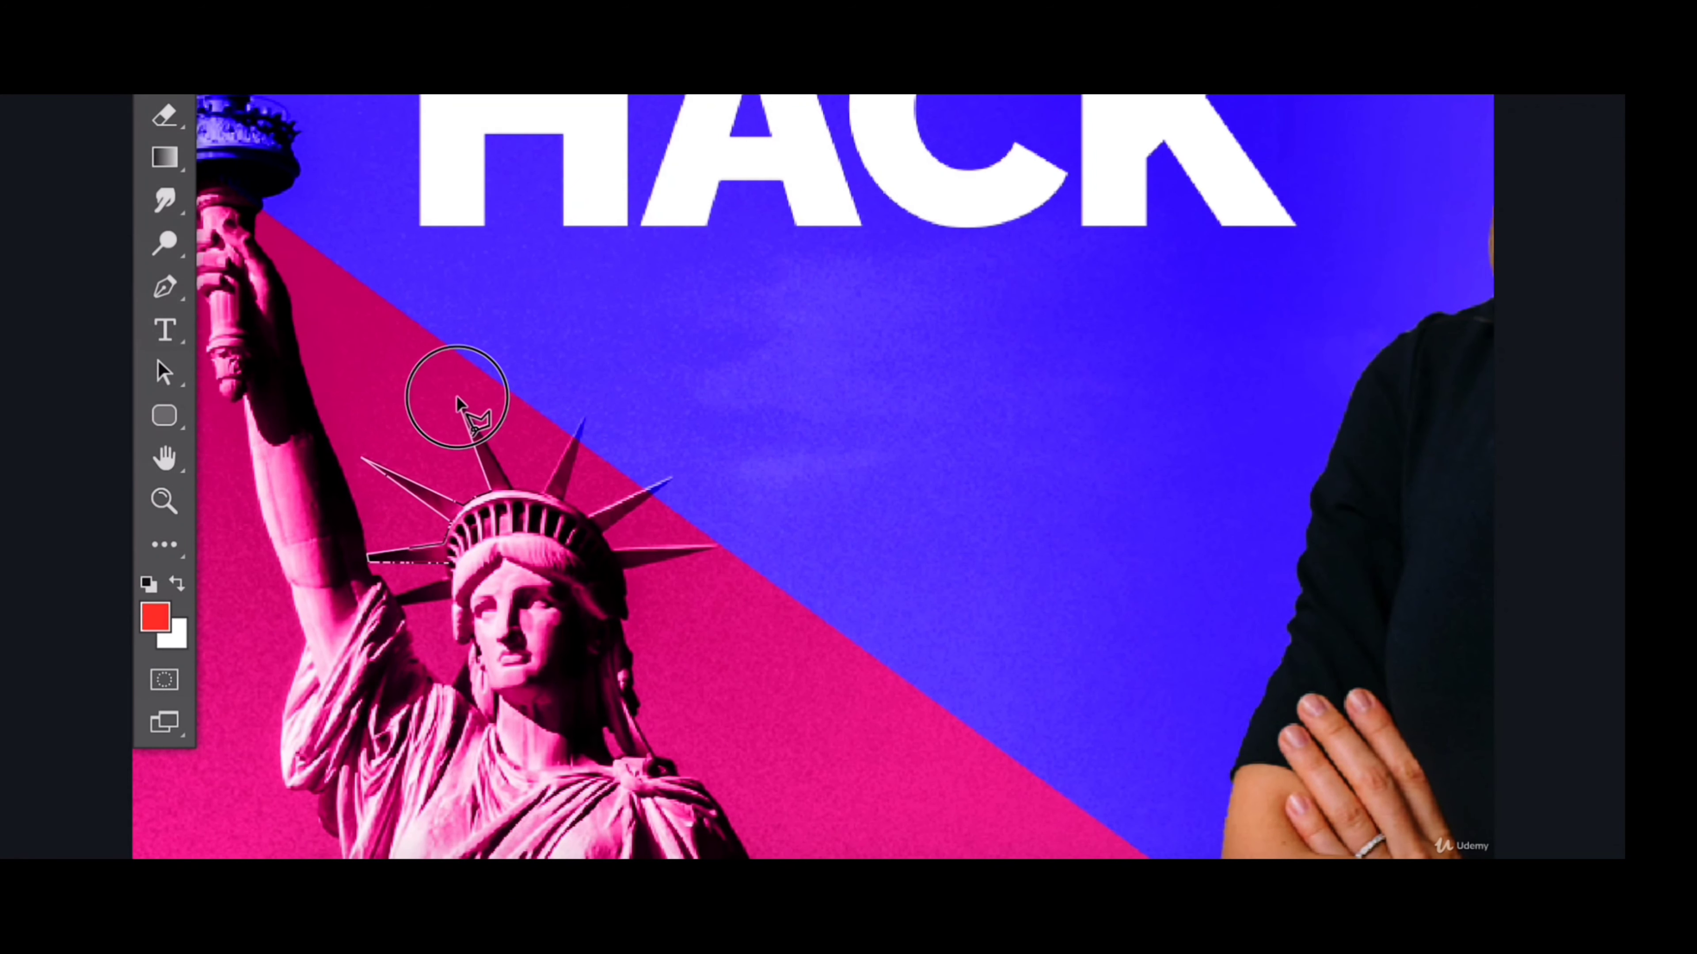
left_click(512, 489)
left_click(541, 496)
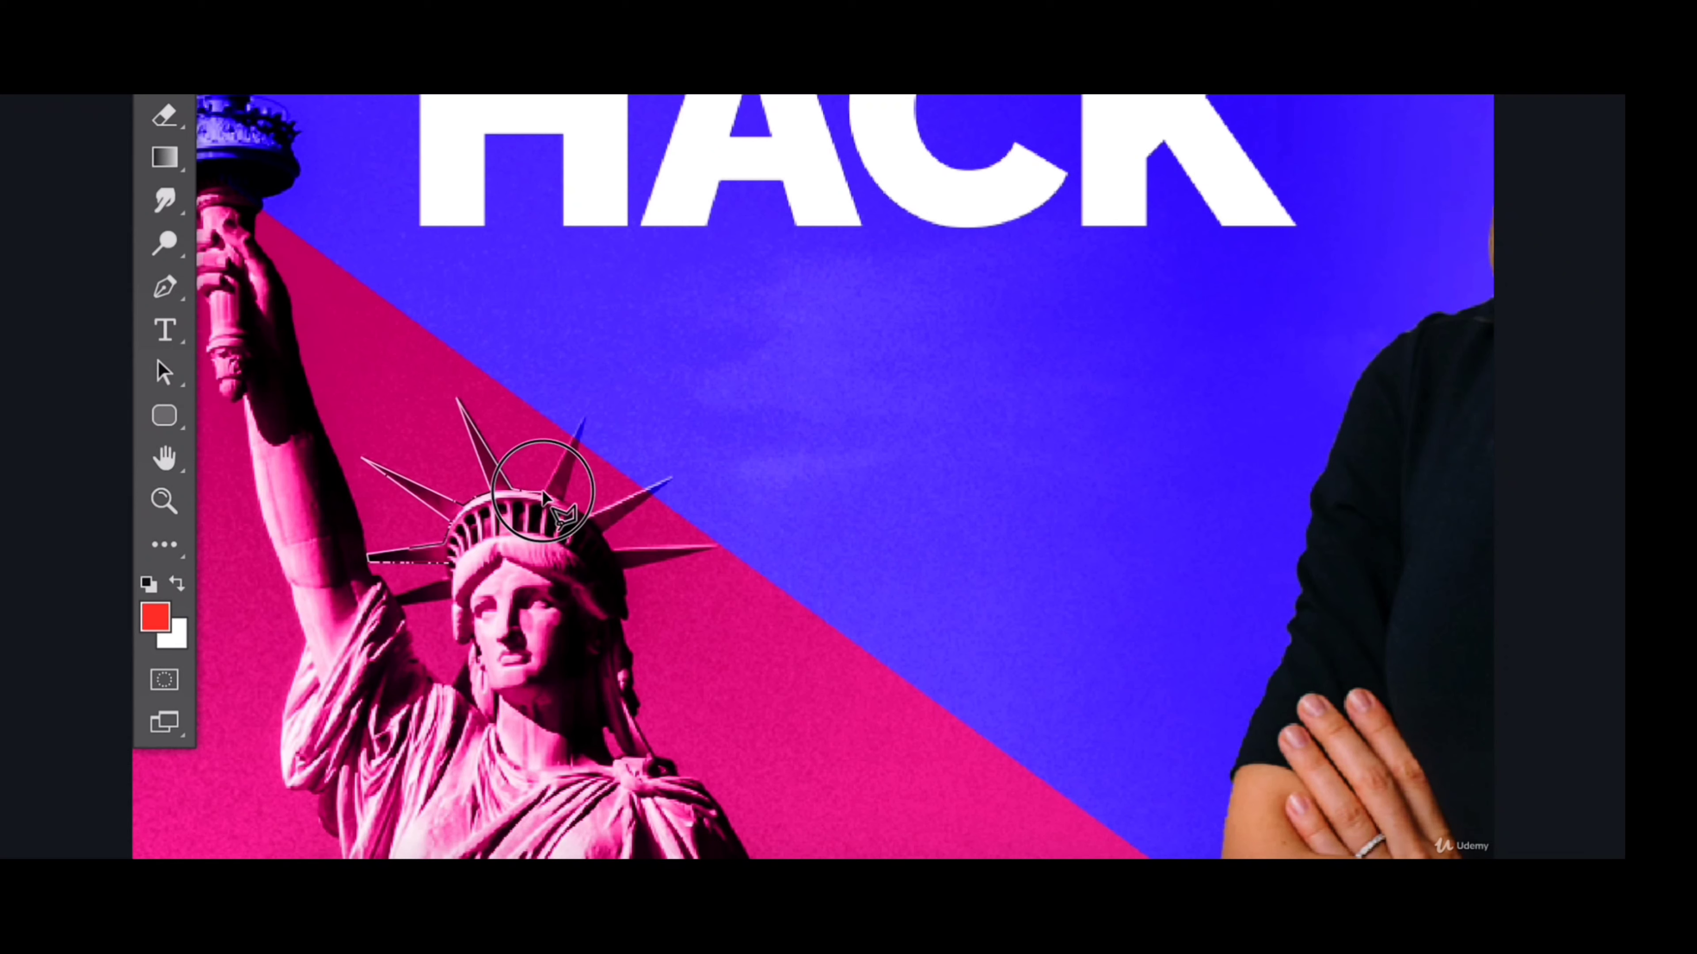
left_click(581, 422)
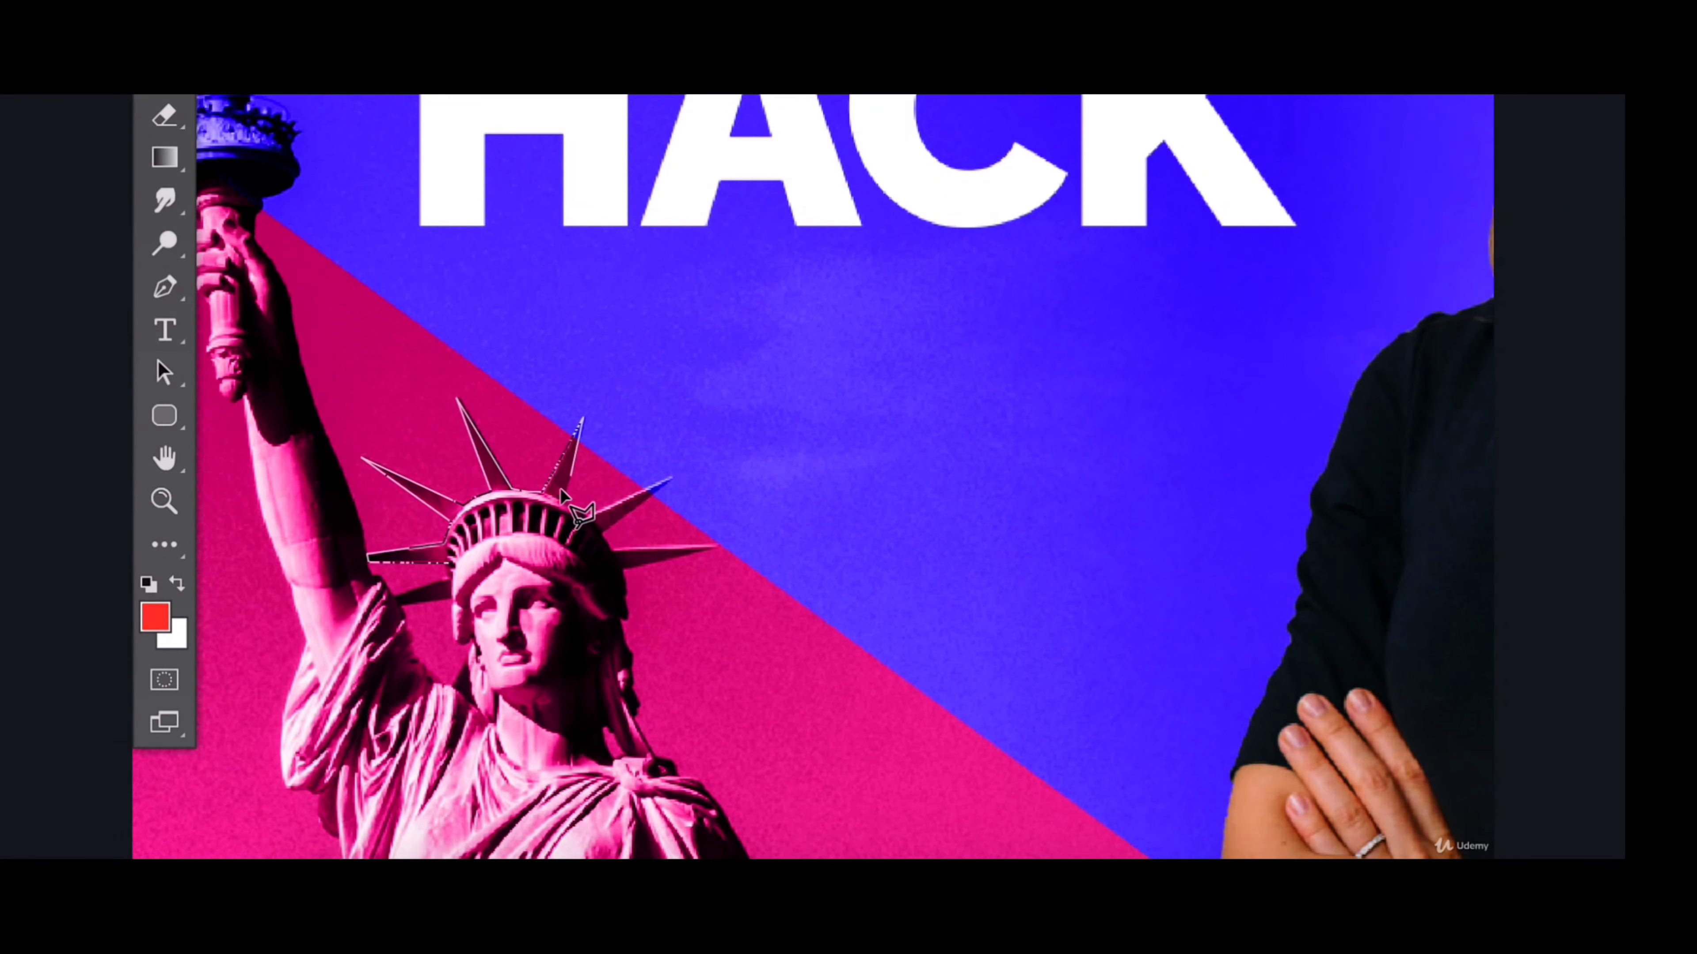
left_click(580, 513)
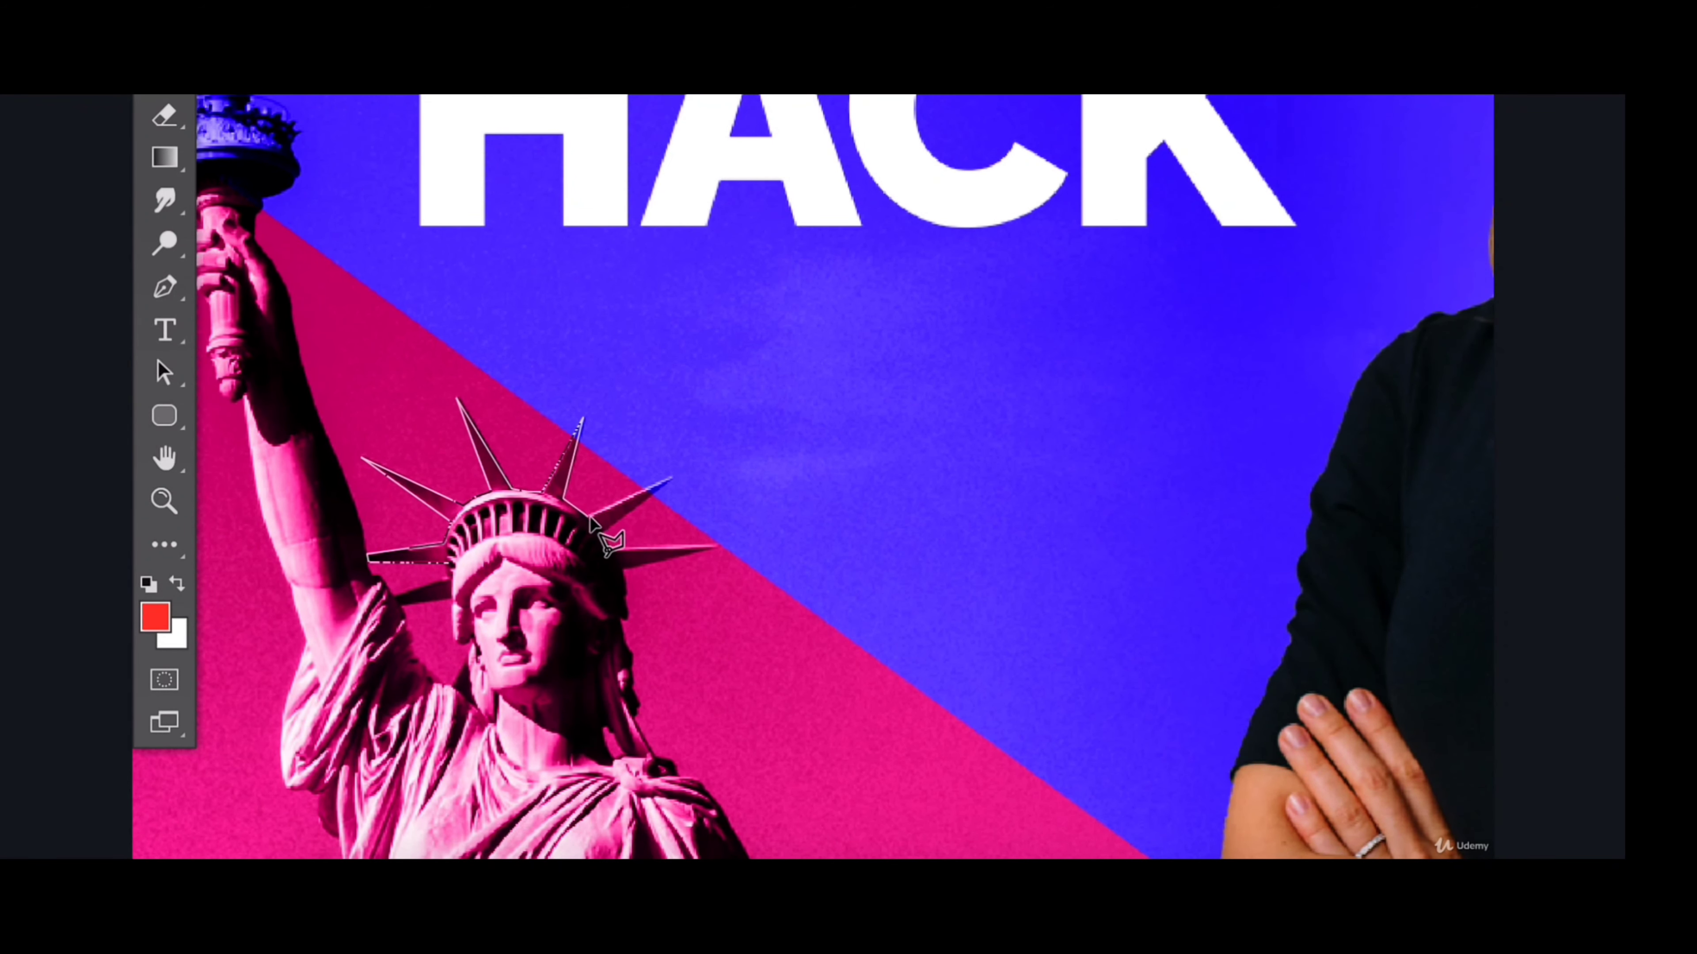
left_click(674, 477)
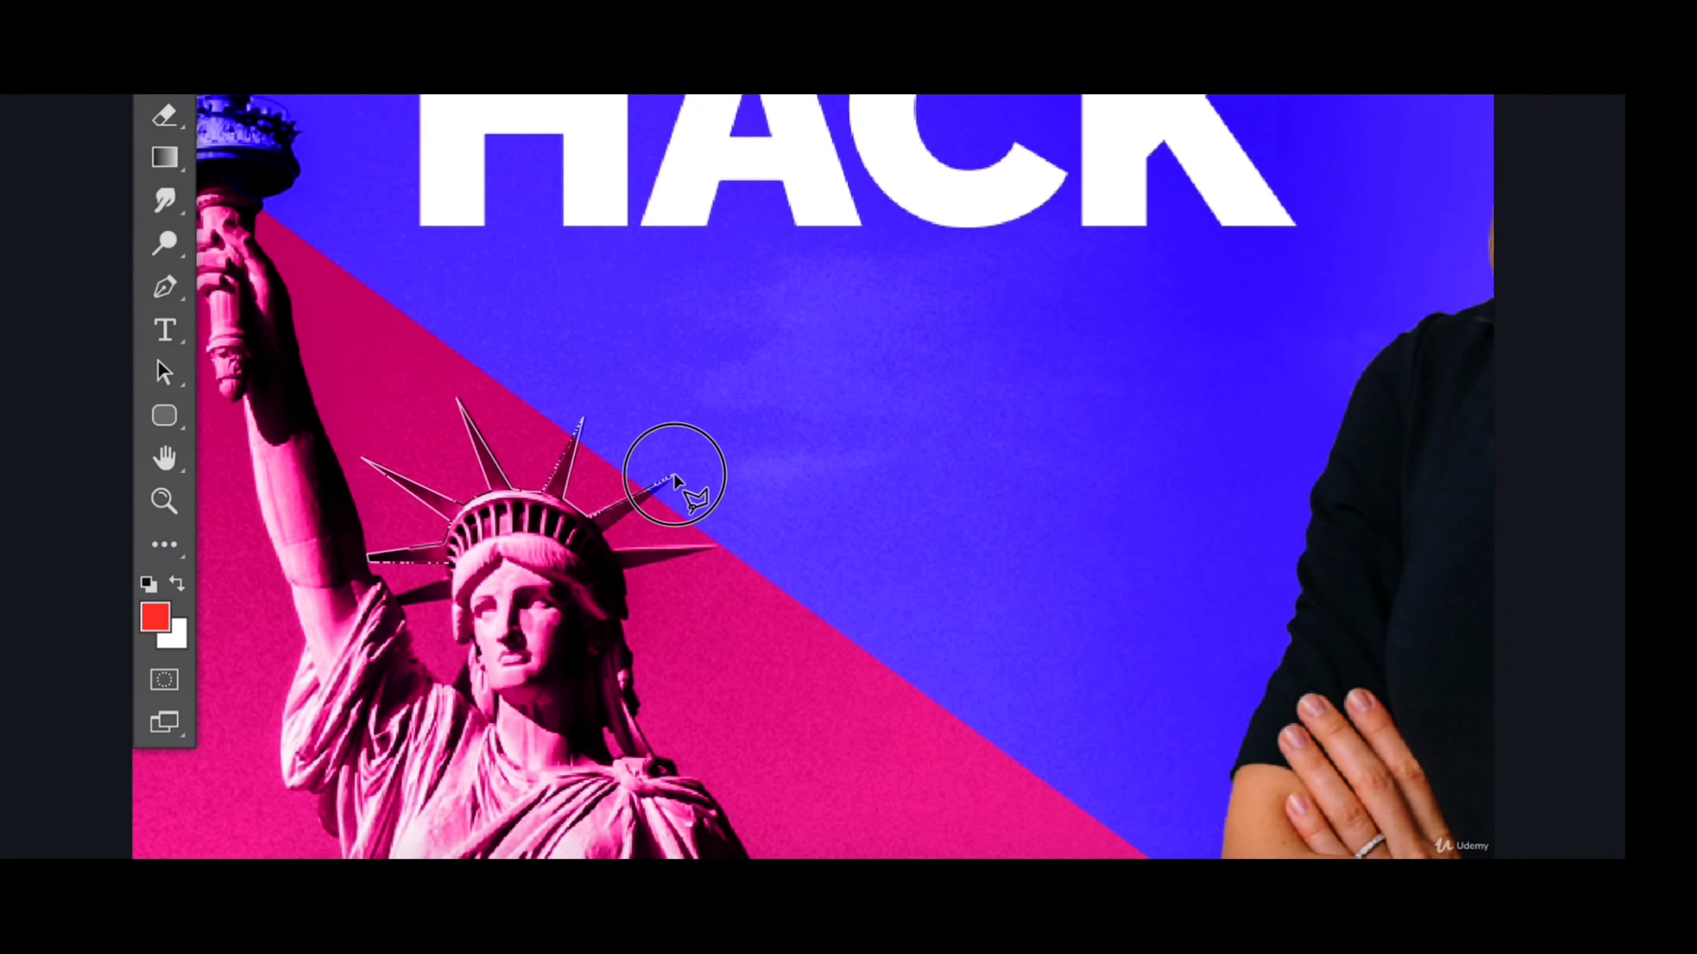
left_click(603, 531)
left_click(612, 550)
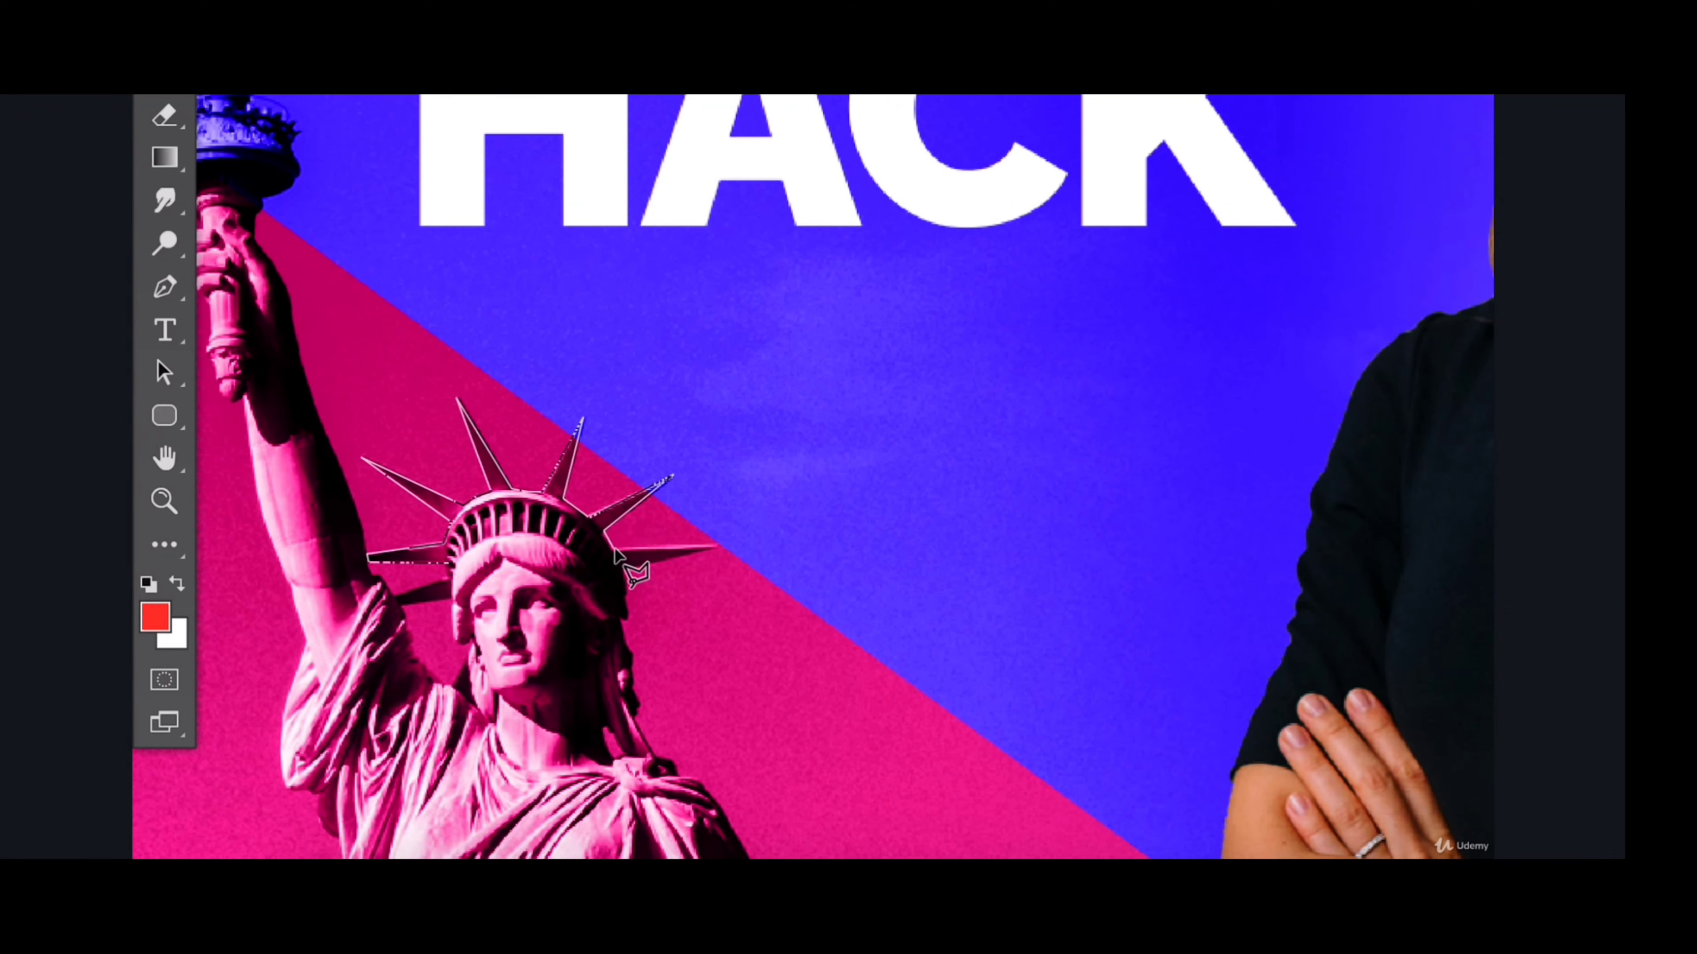
left_click(718, 548)
left_click(698, 688)
left_click(360, 642)
left_click(420, 583)
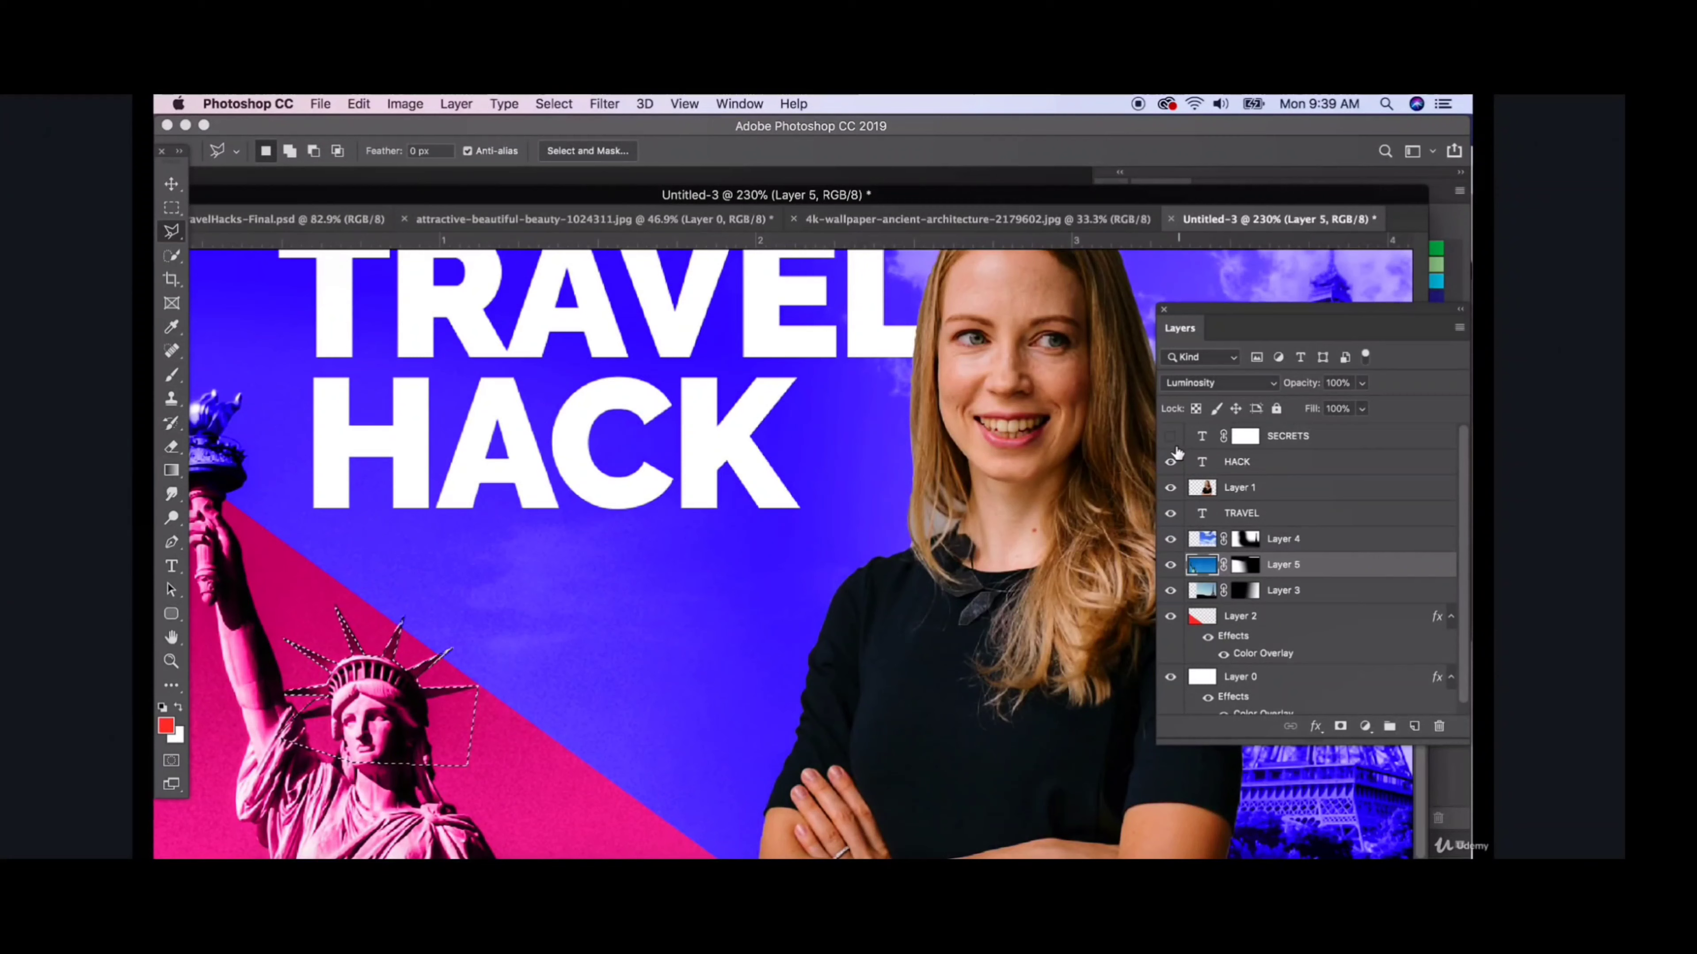
- Show the SECRETS text again, paint its mask black inside the selection so the crown spikes overlap the S, and deselect
left_click(1170, 436)
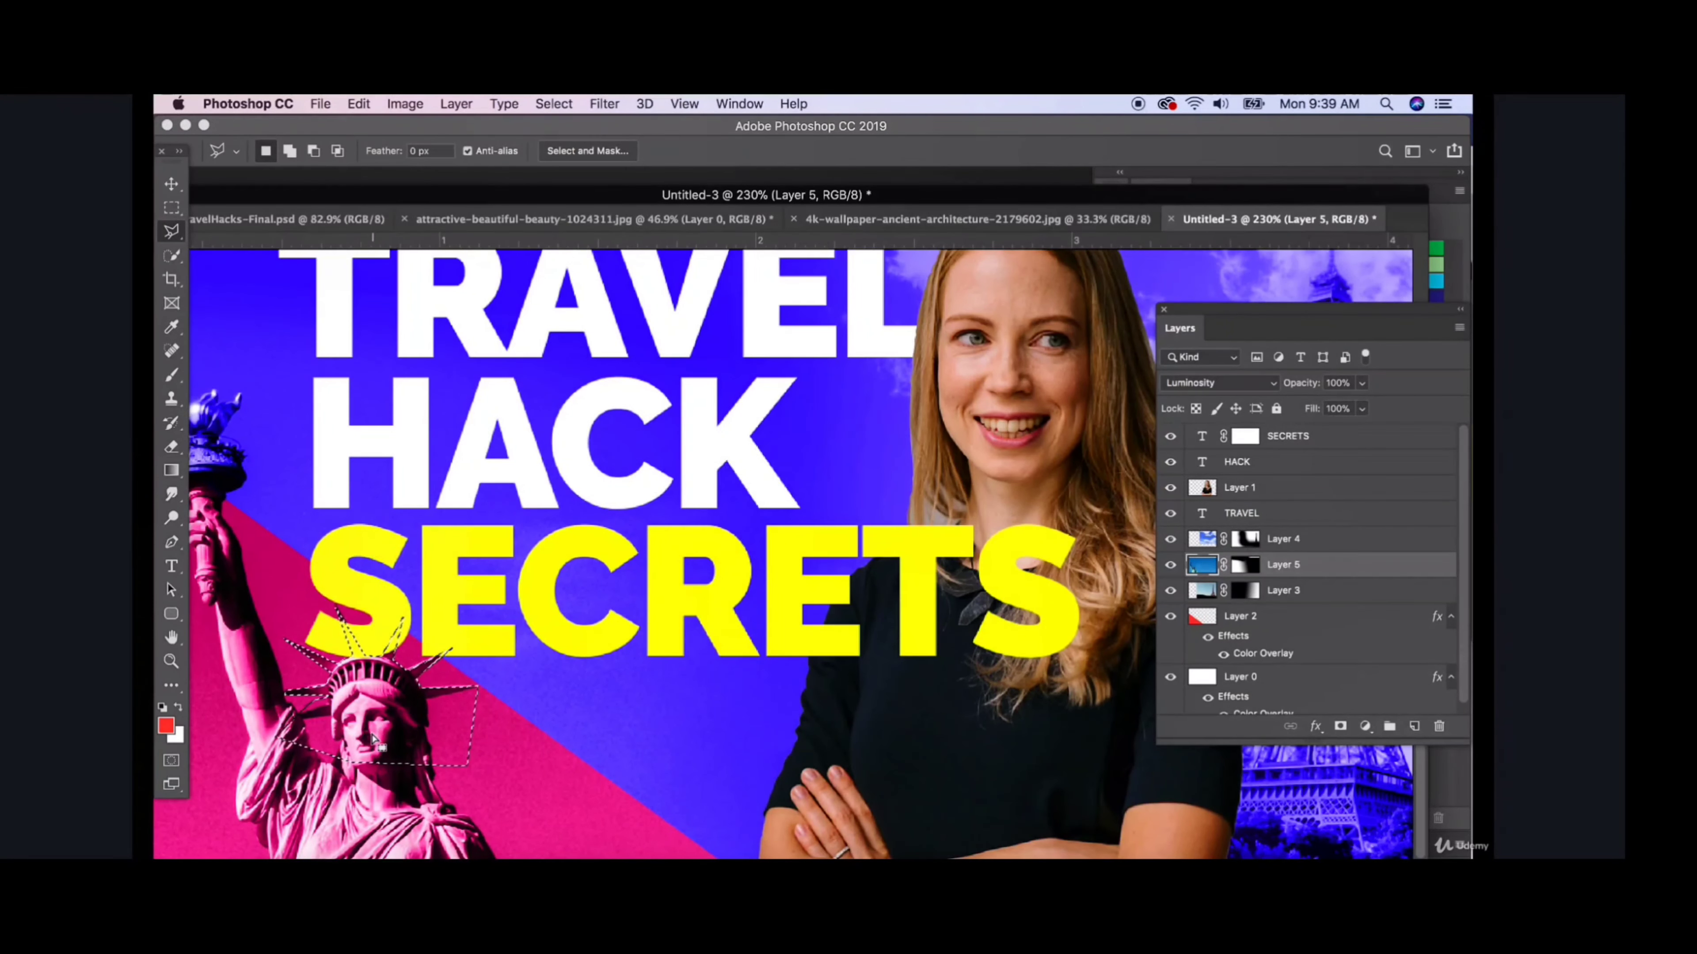
key("super+d")
left_click(1243, 438)
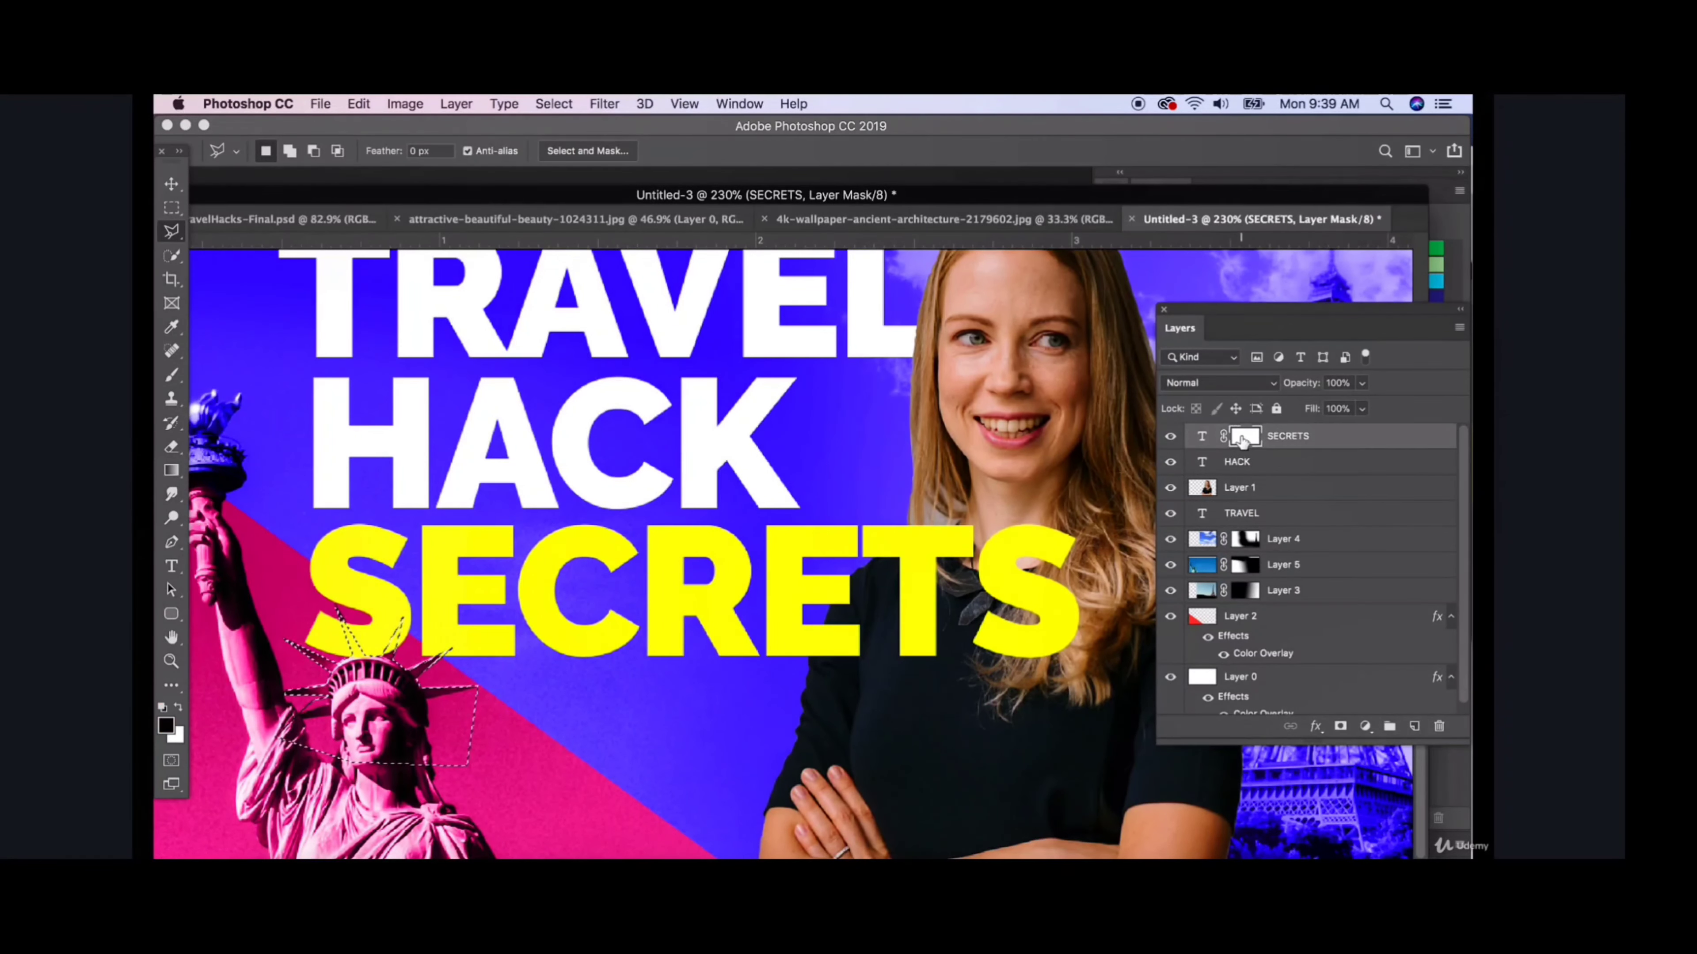
key("super+shift+d")
left_click(172, 375)
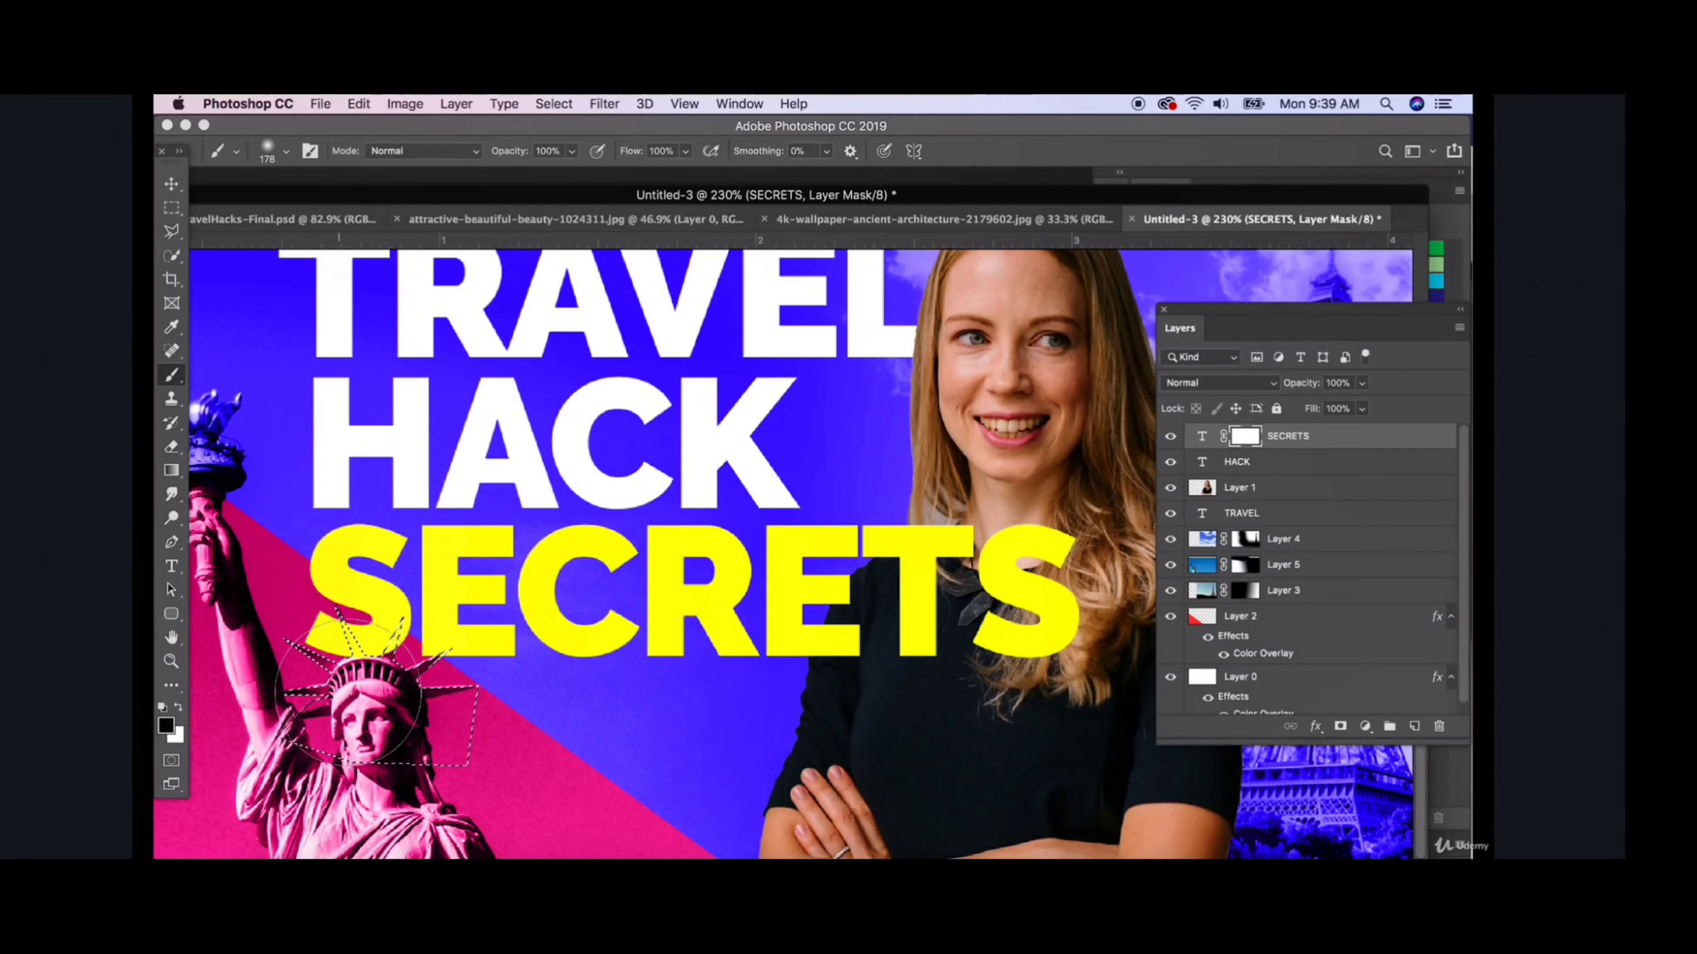
left_click_drag(395, 654, 406, 657)
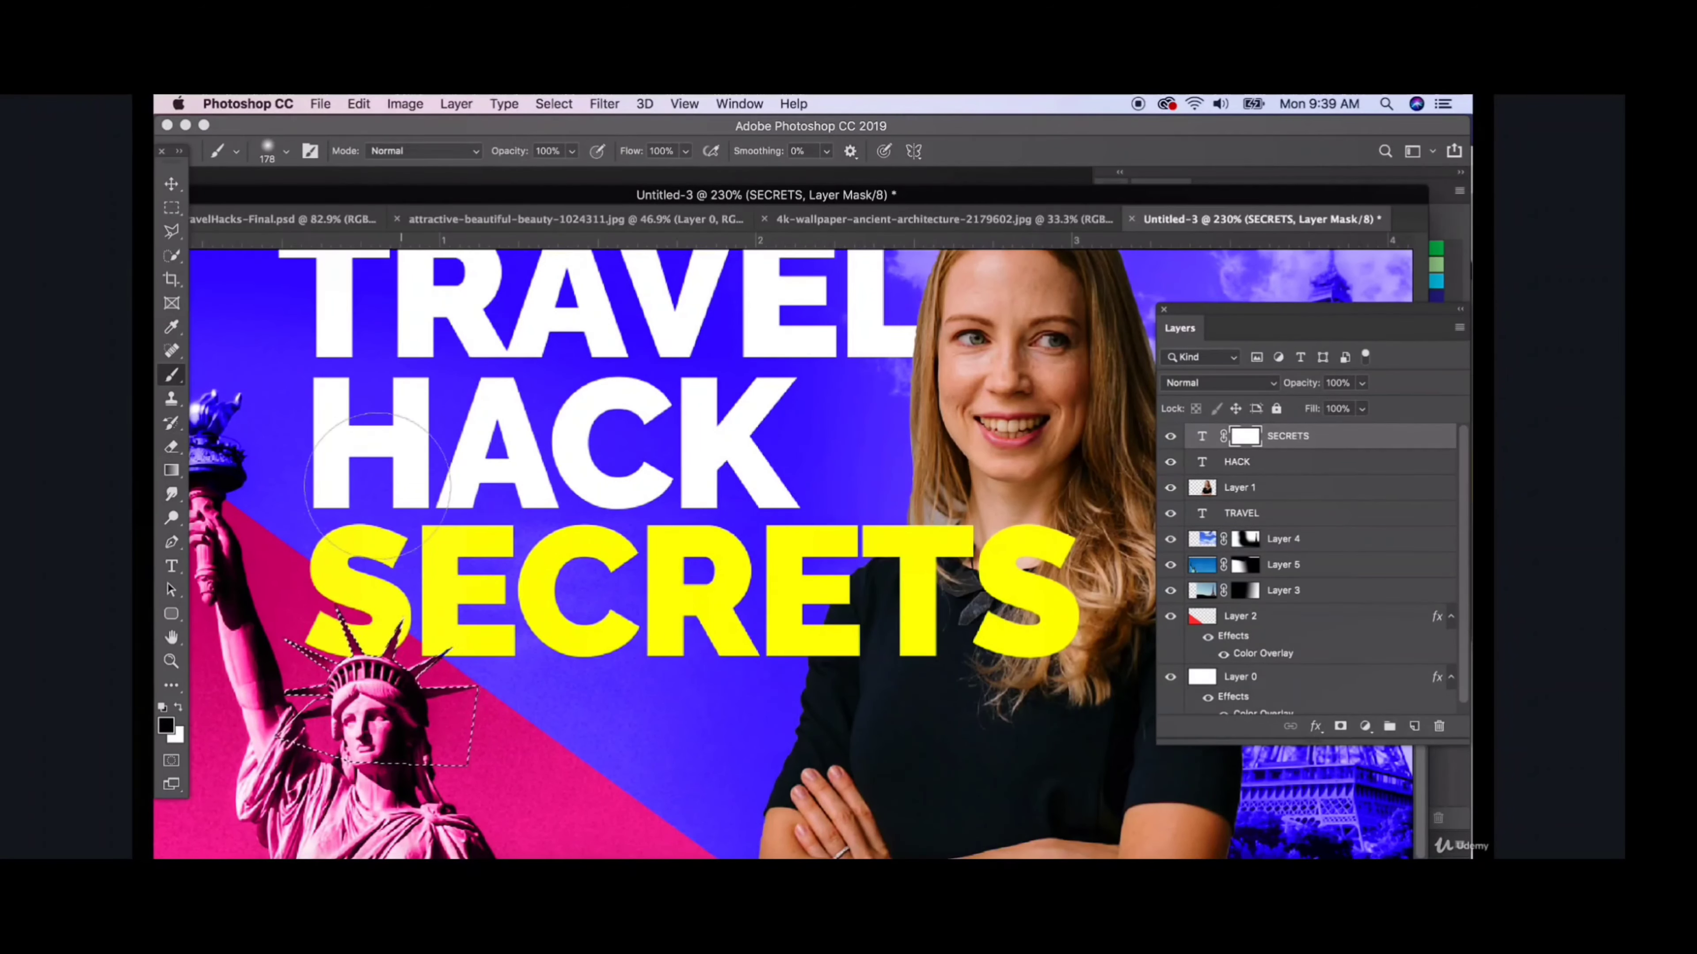
left_click(172, 207)
left_click(296, 293)
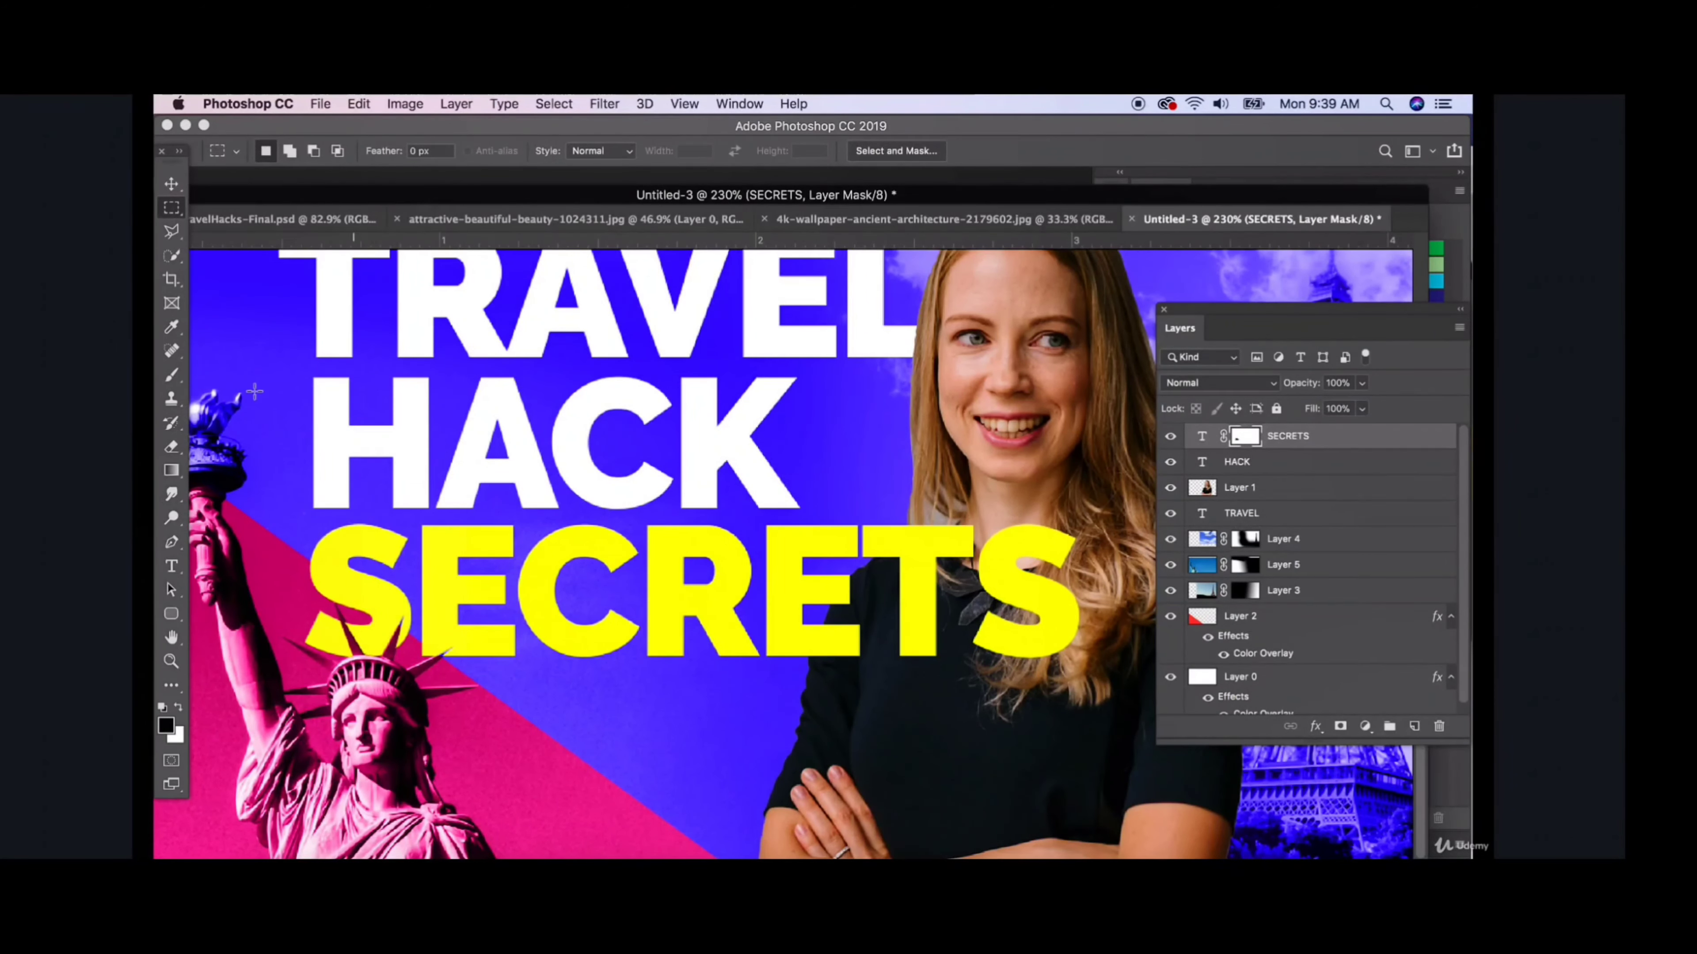
- Select the woman's photo layer, Layer 1, and turn on a Drop Shadow effect for it
key("v")
scroll(378, 534, "down", 1)
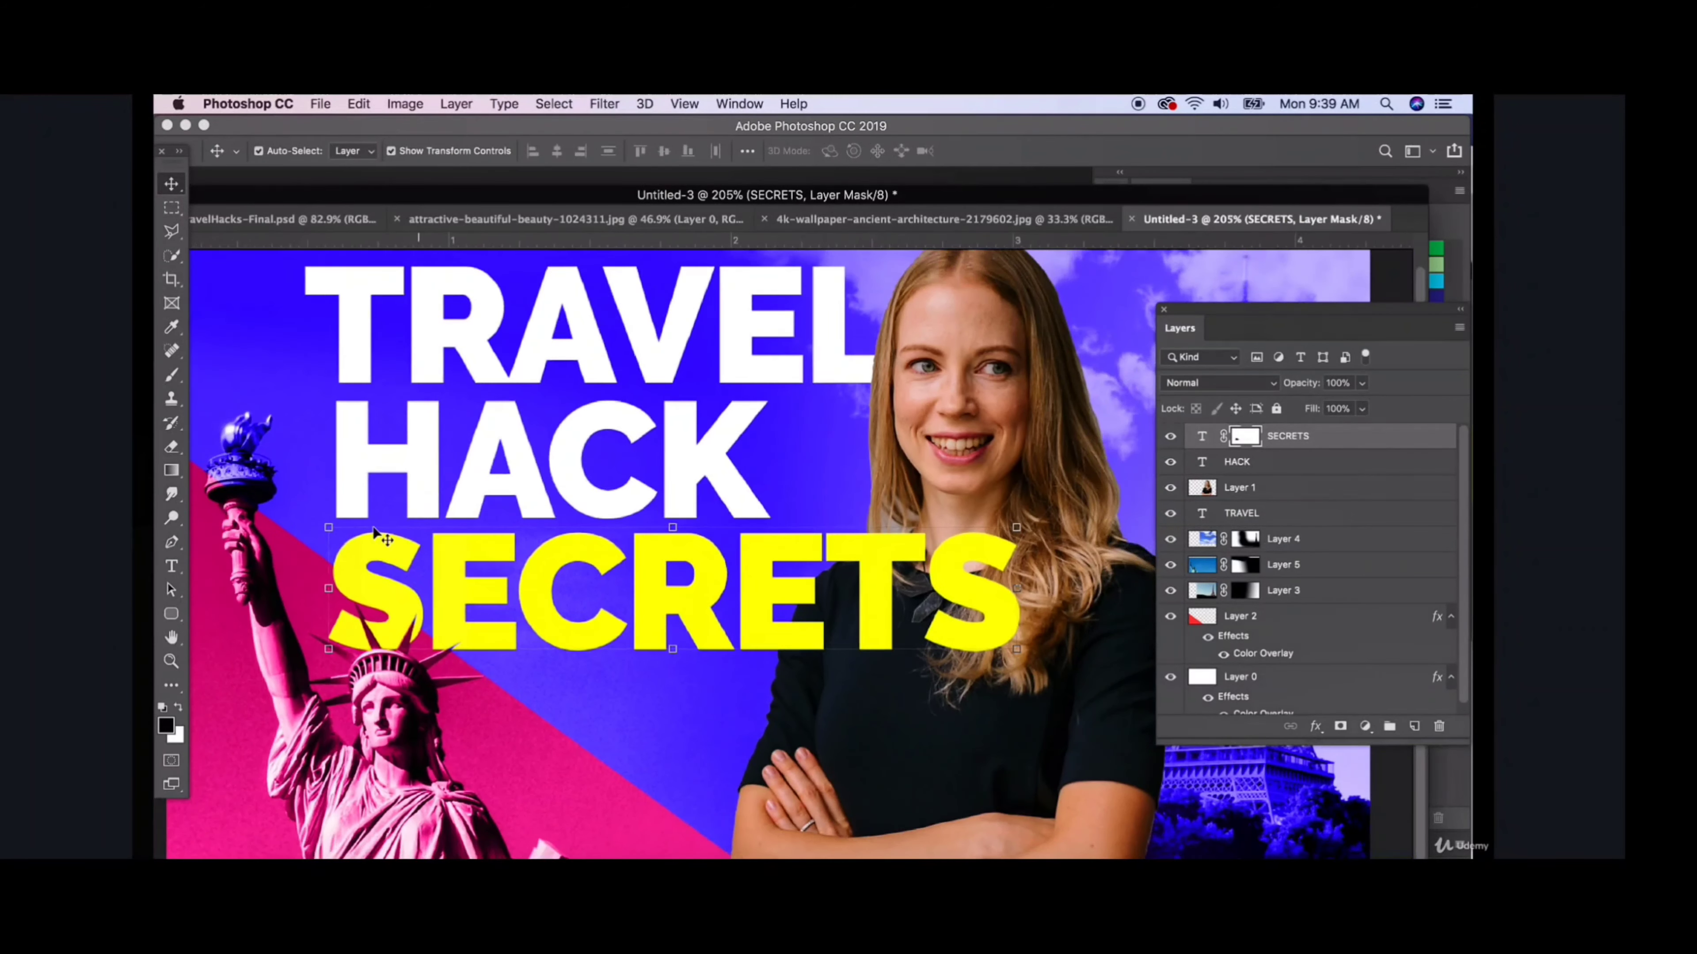
scroll(376, 533, "down", 1)
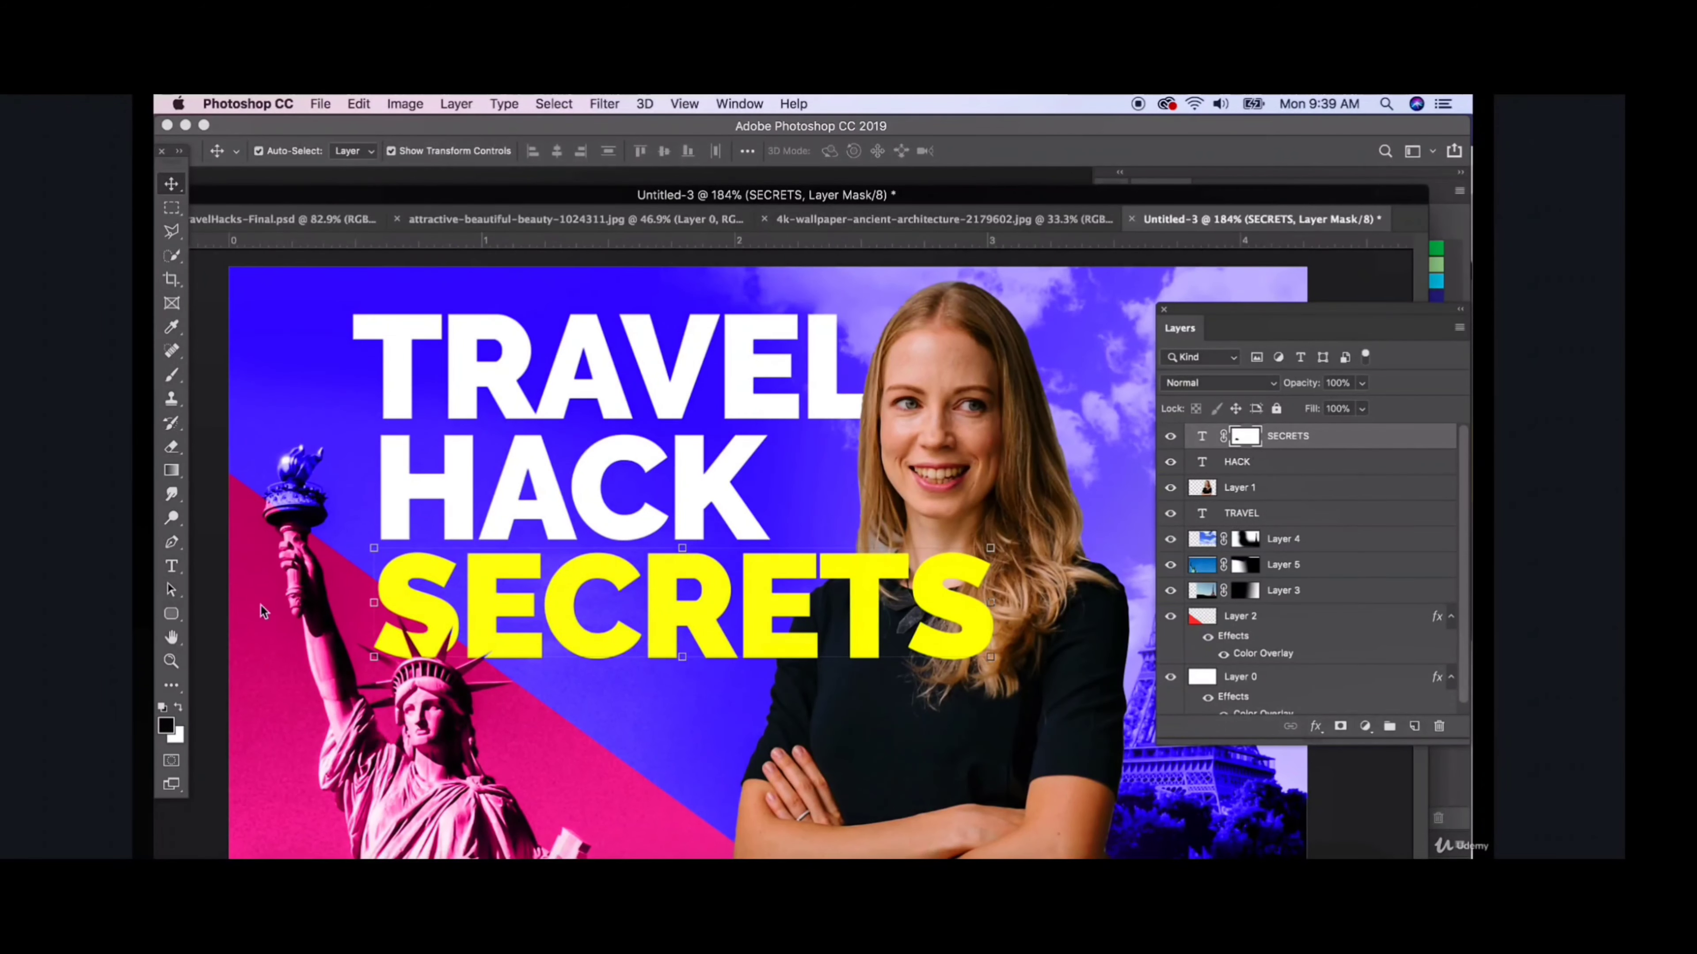
scroll(430, 667, "down", 3)
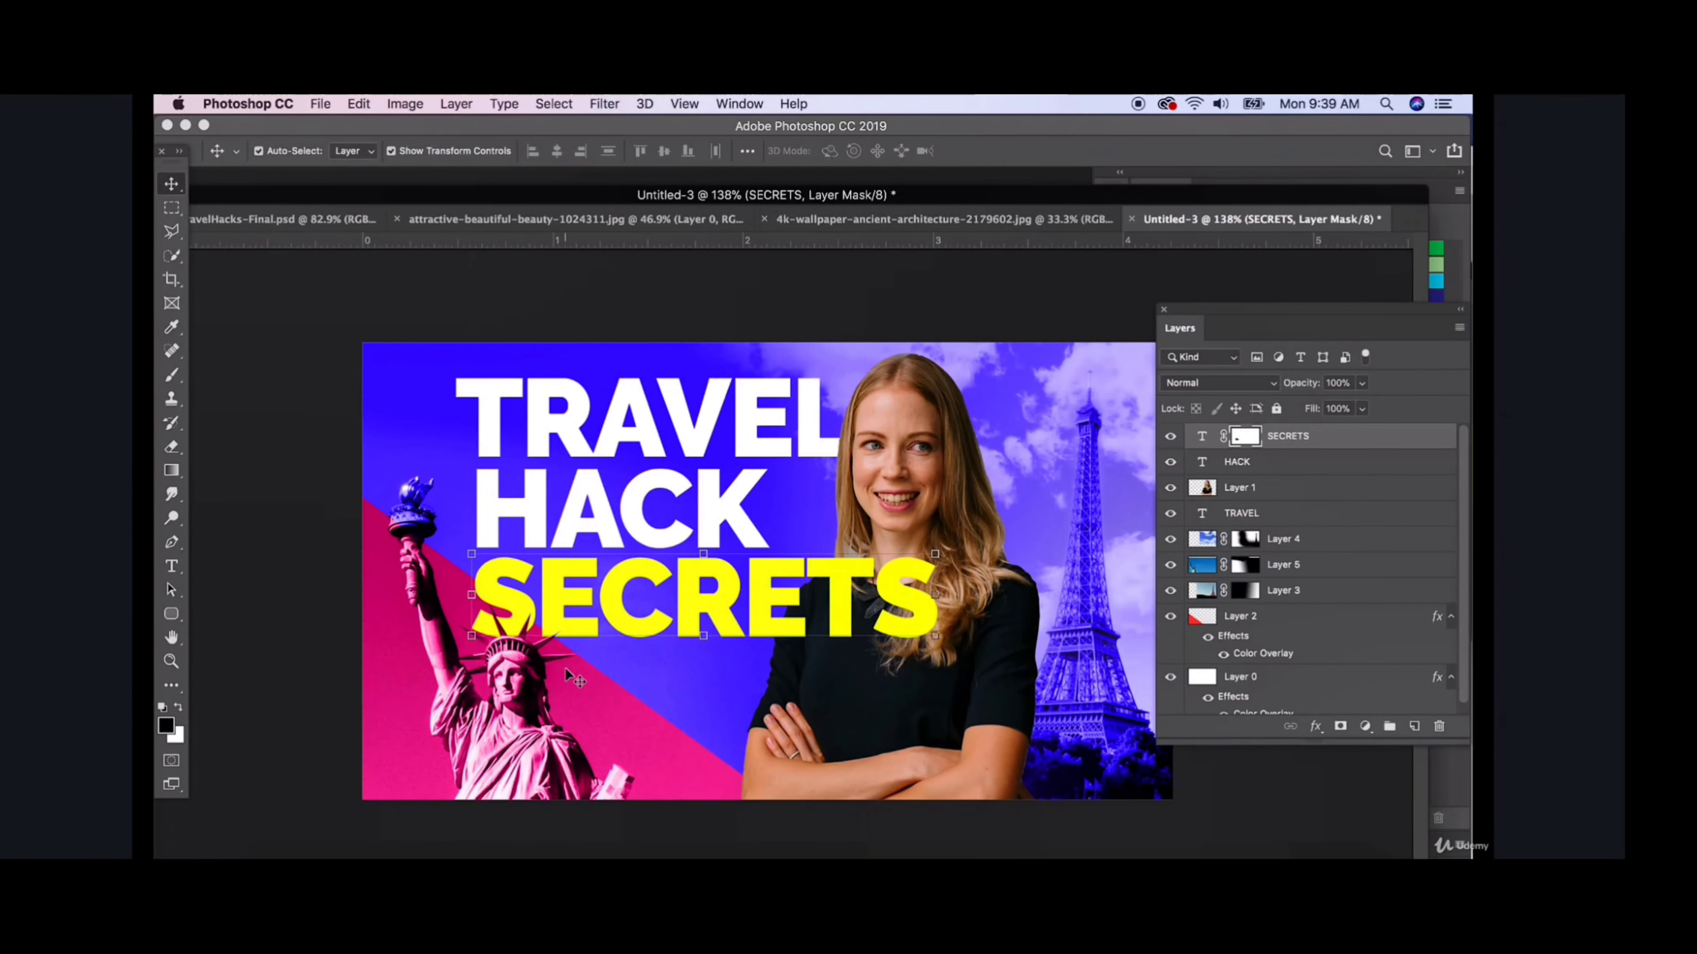
scroll(564, 667, "down", 1)
scroll(727, 549, "down", 1)
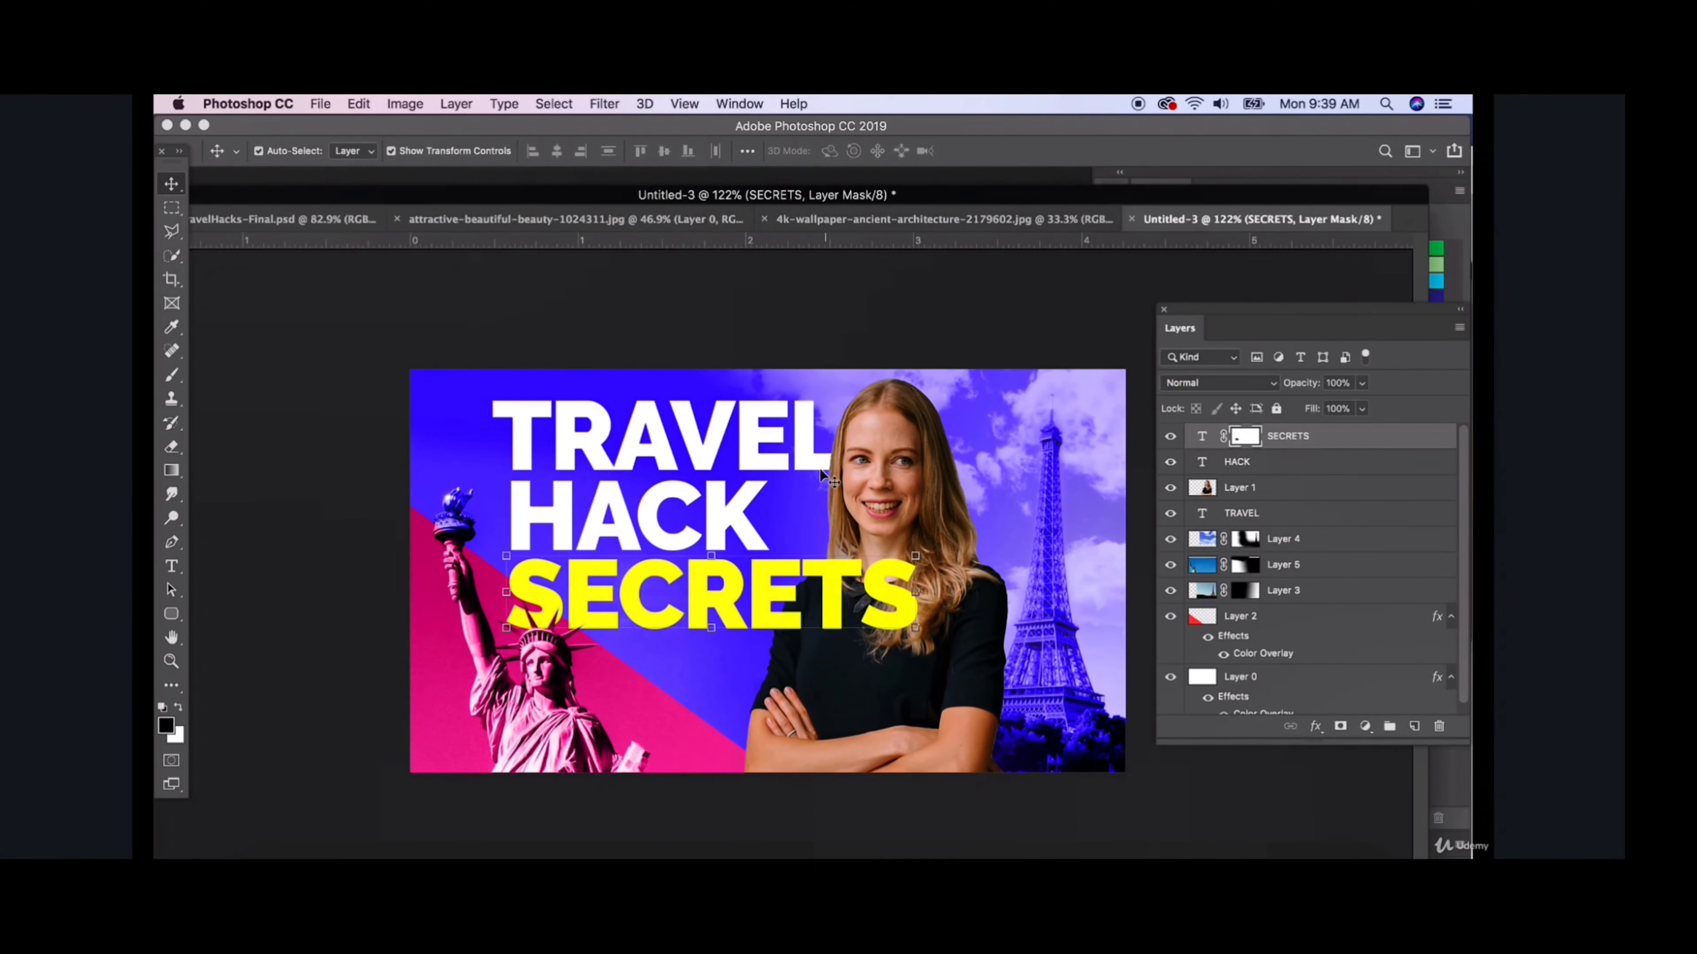
left_click(849, 476)
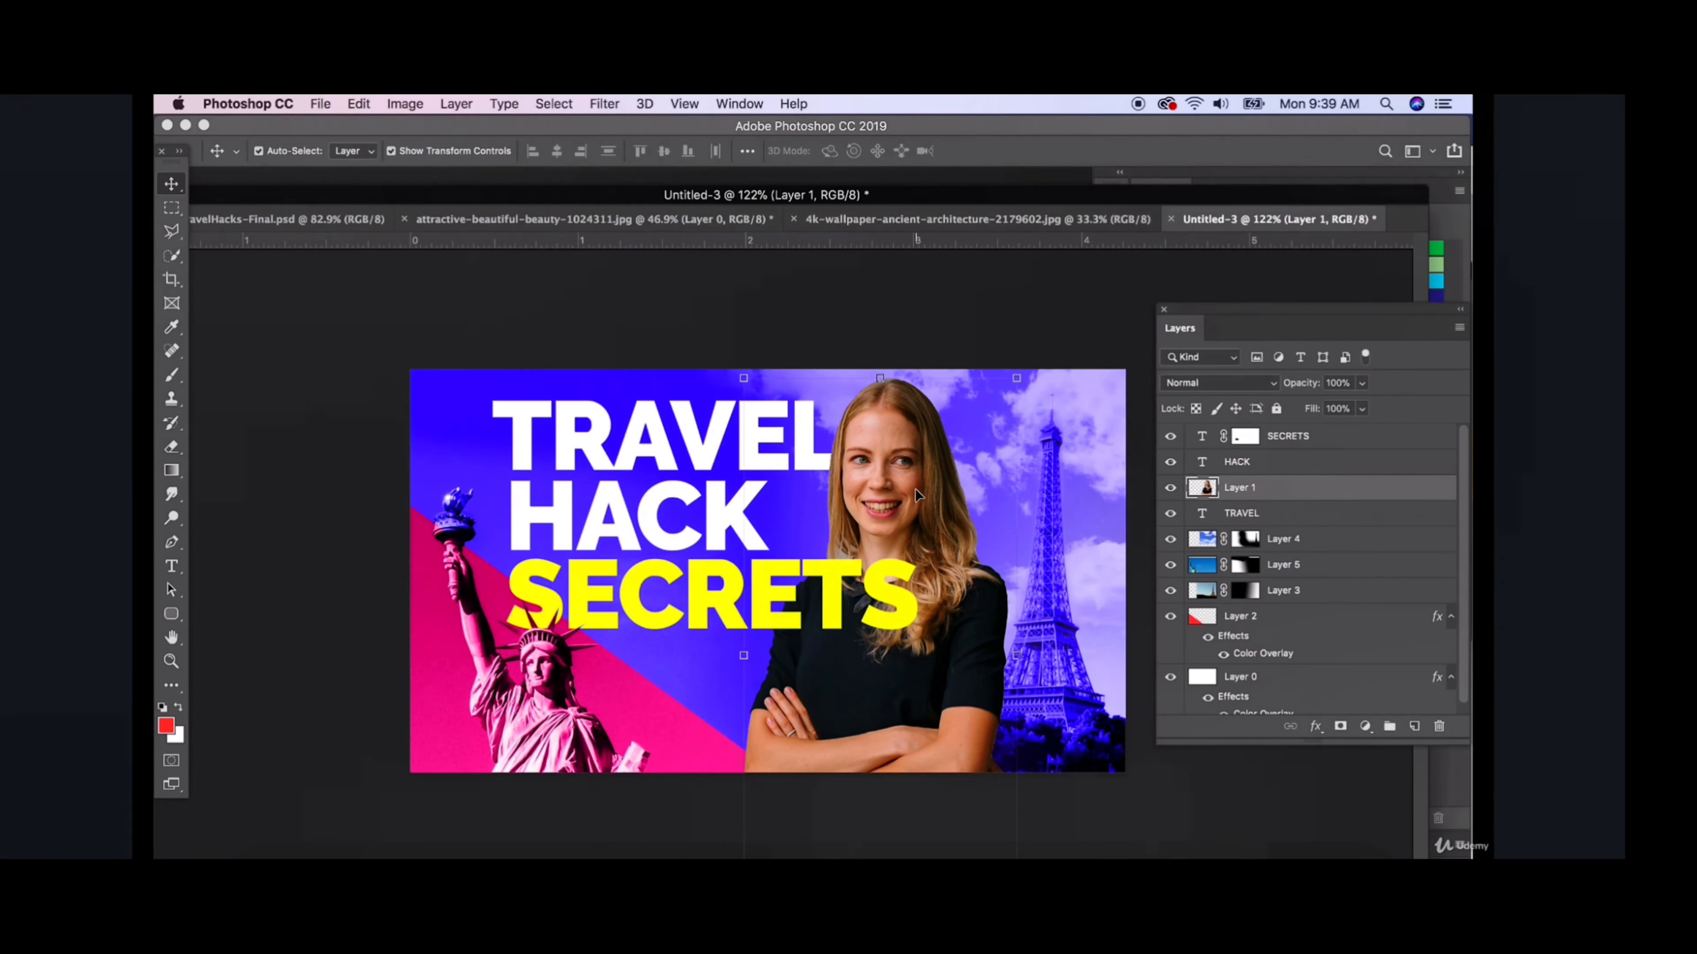
double_click(1338, 489)
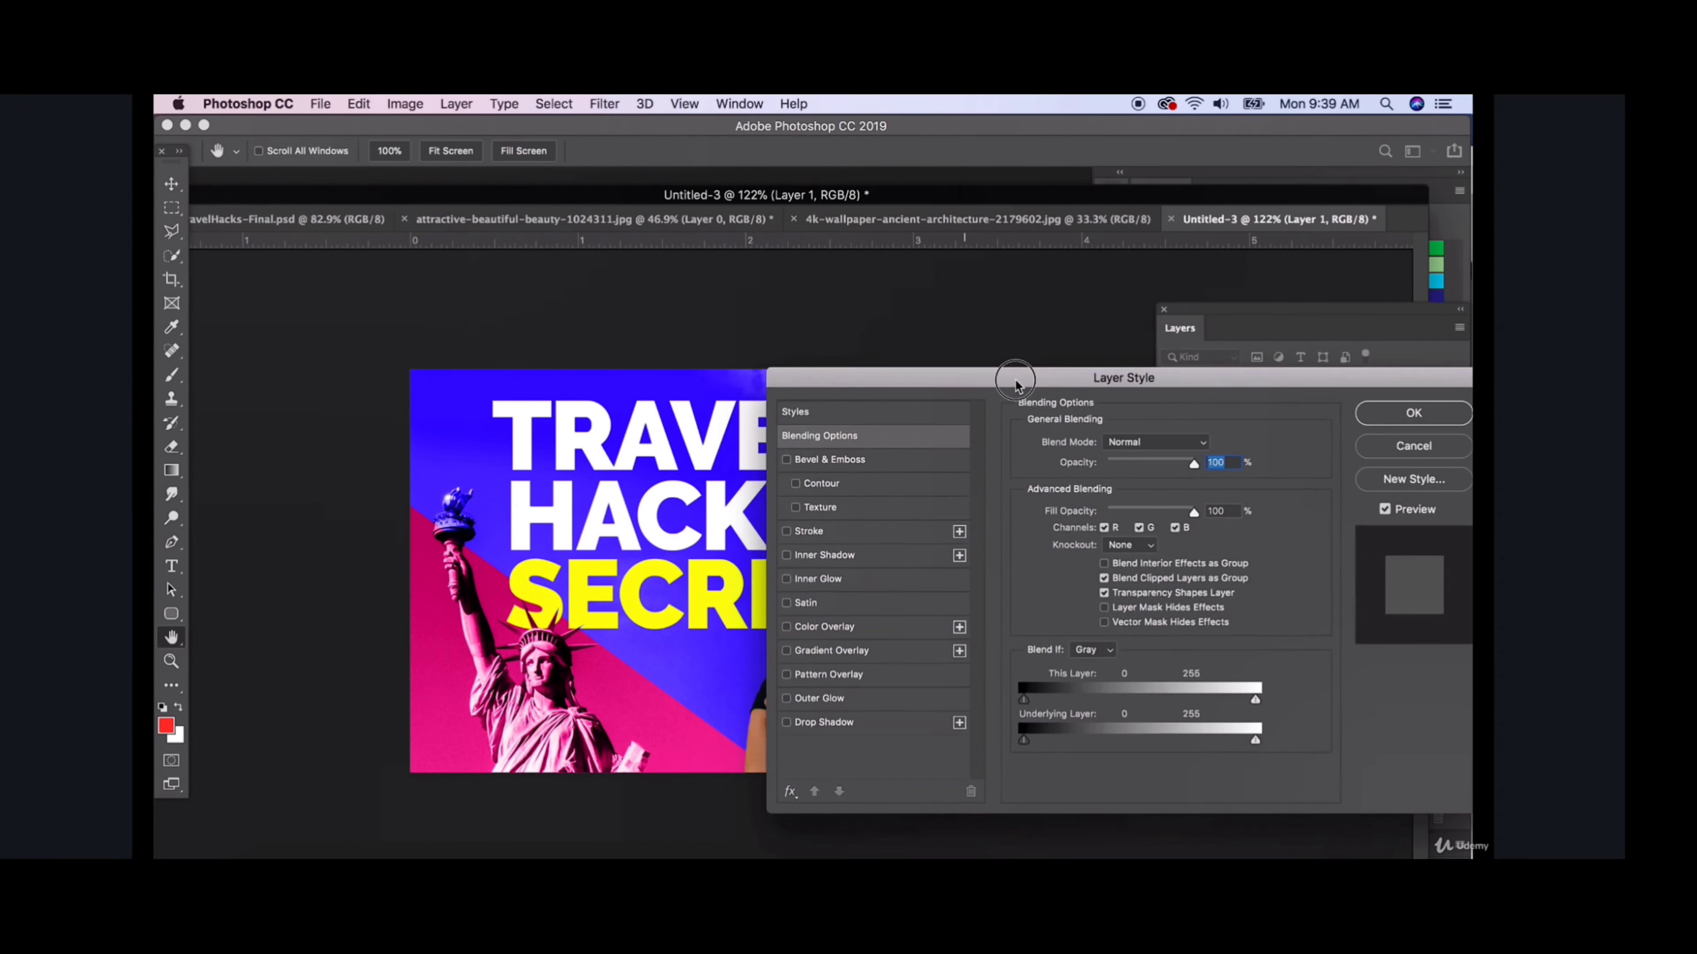
left_click(1083, 713)
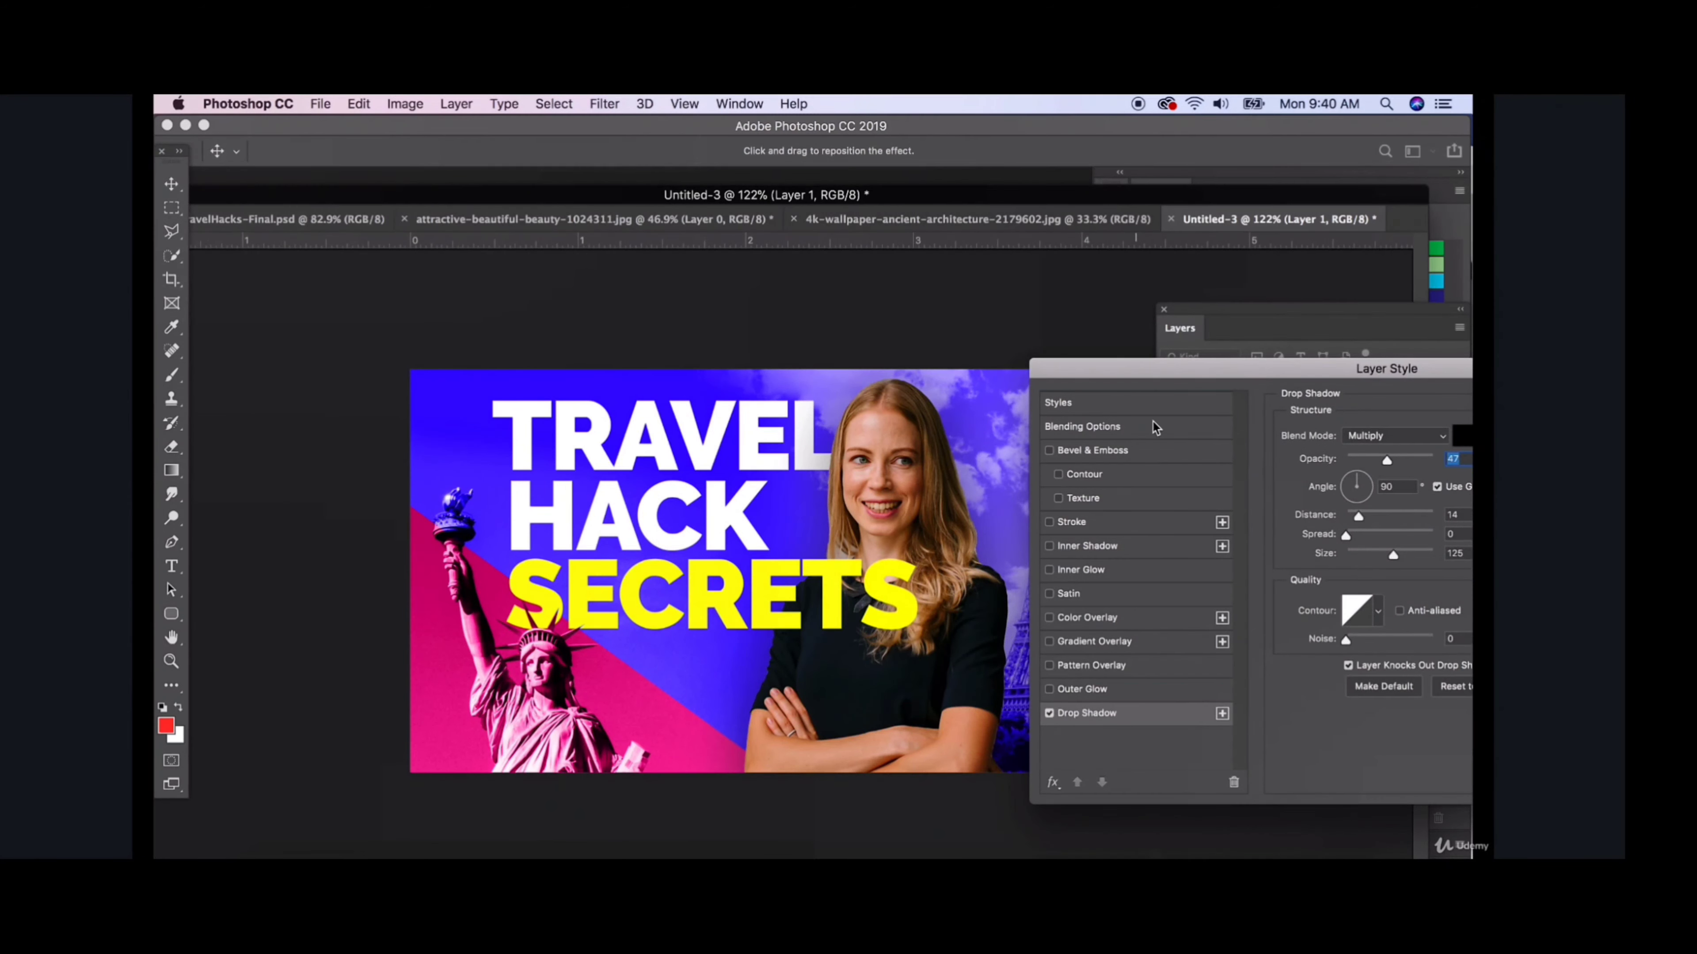
- Set the woman's drop shadow to 36% opacity, 0 px distance and 18 px size, and apply it
left_click_drag(1170, 375, 1125, 420)
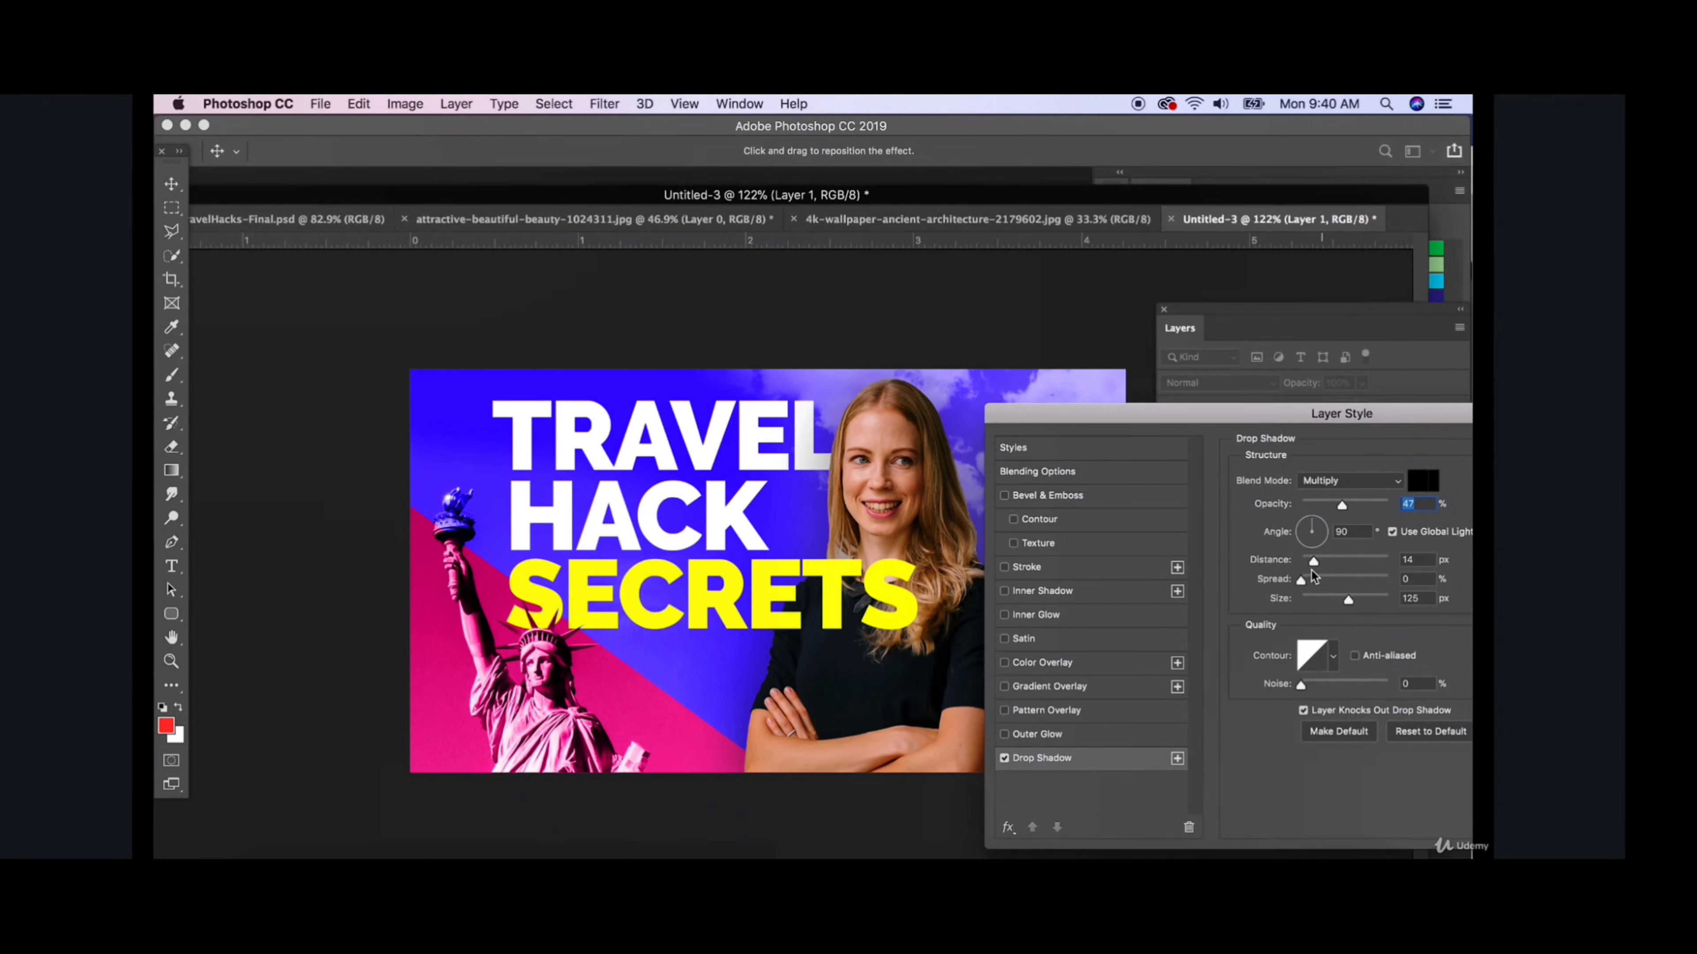
left_click_drag(1313, 565, 1312, 600)
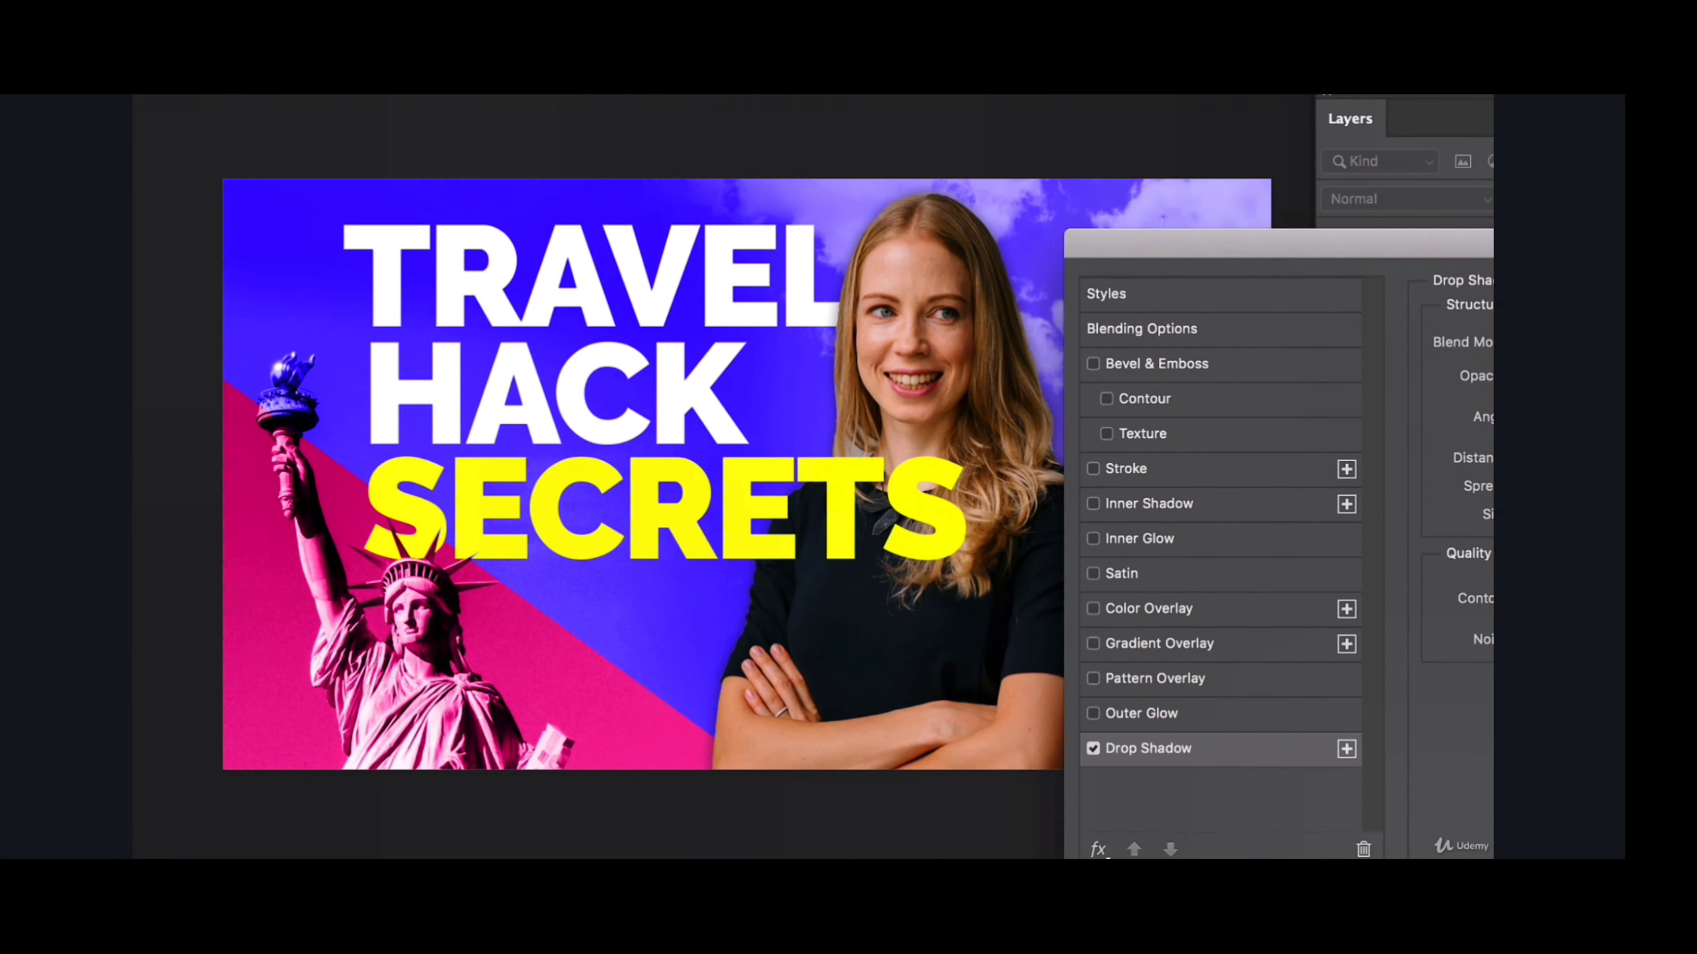
left_click_drag(1507, 275, 1231, 298)
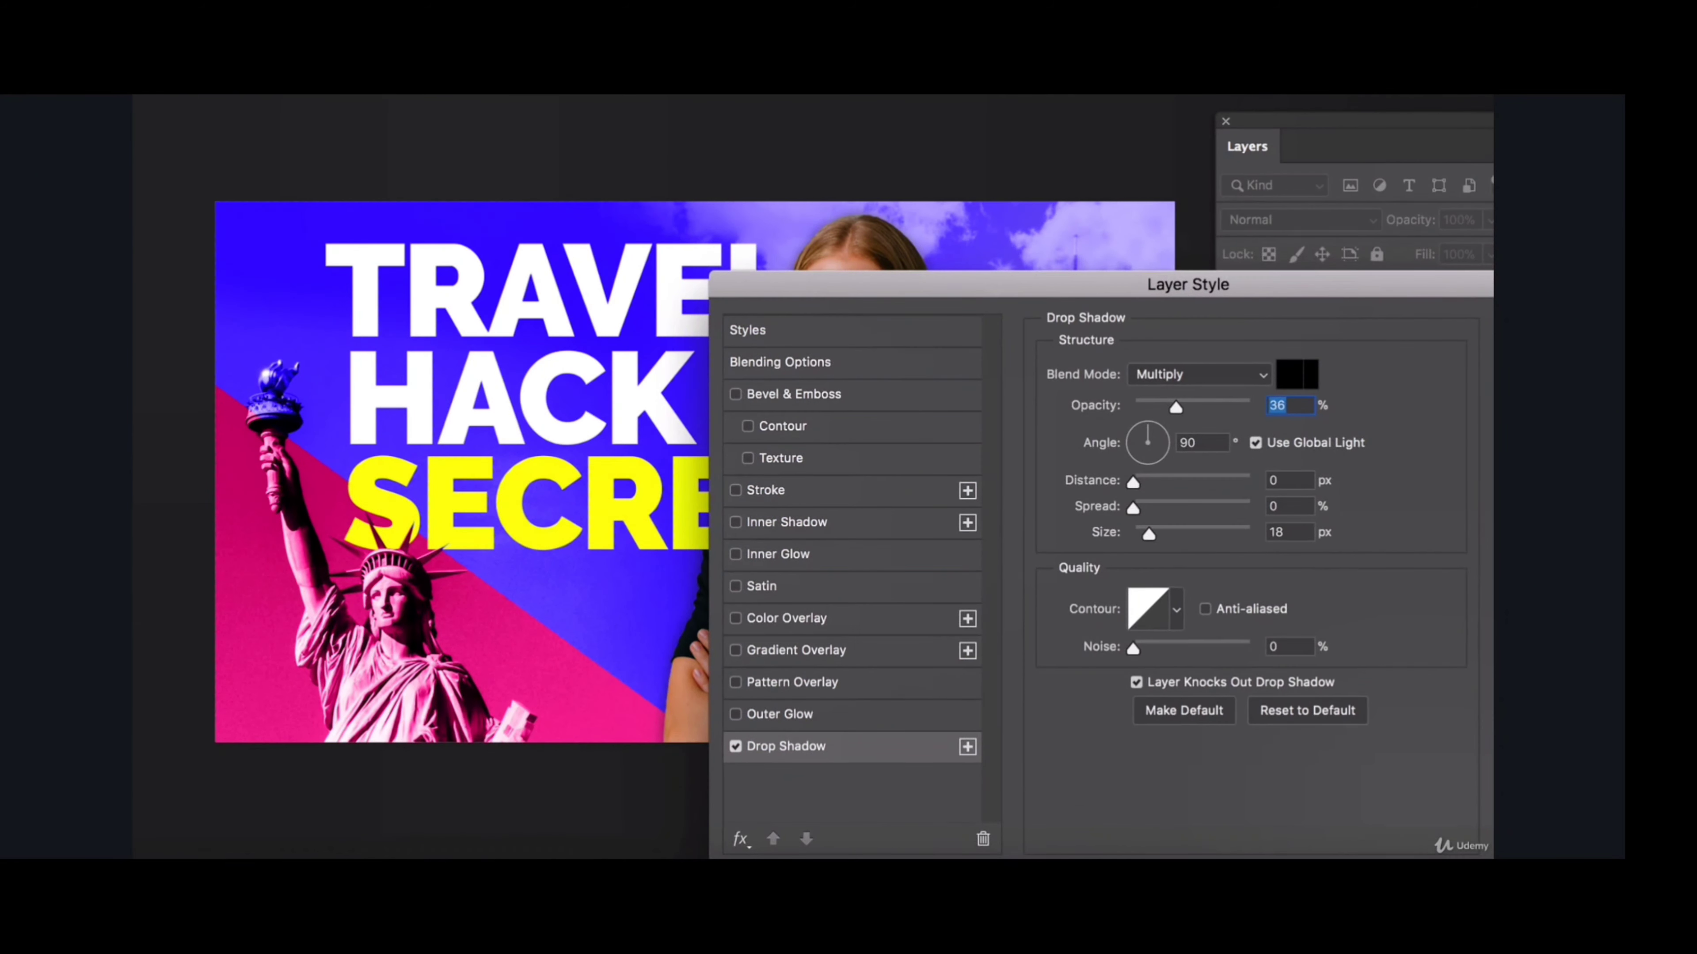
key("Return")
left_click(1034, 120)
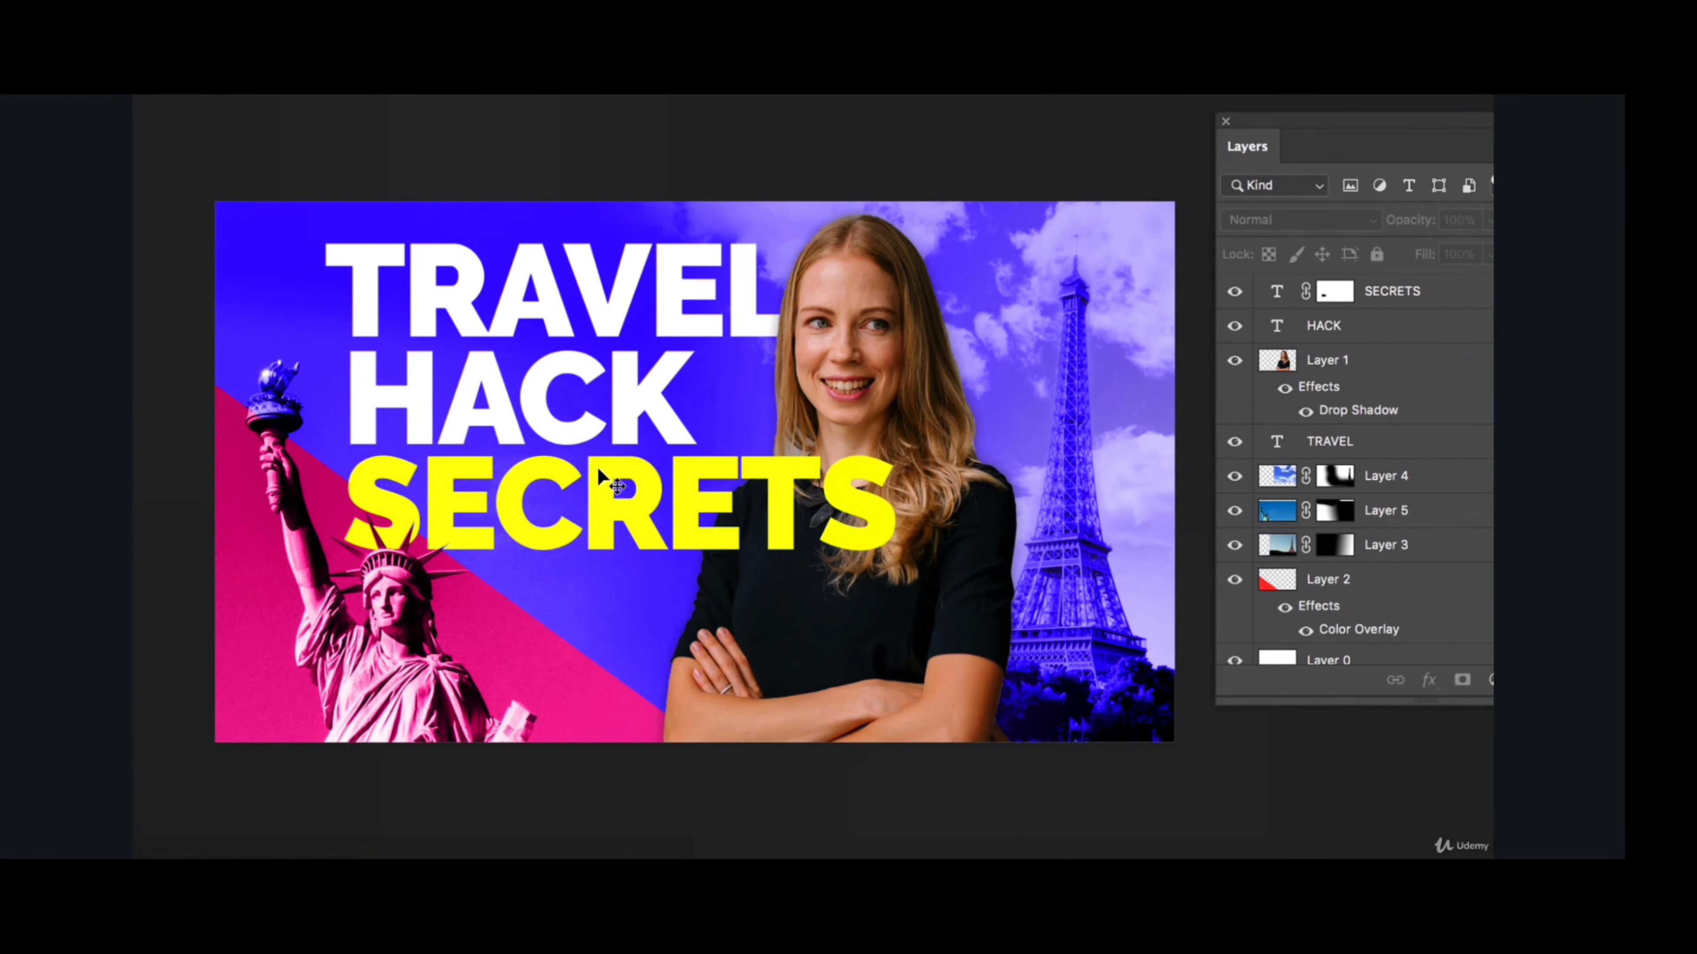
- Apply a Bevel & Emboss texture to the SECRETS text with scale 97% and depth +711%
left_click(548, 494)
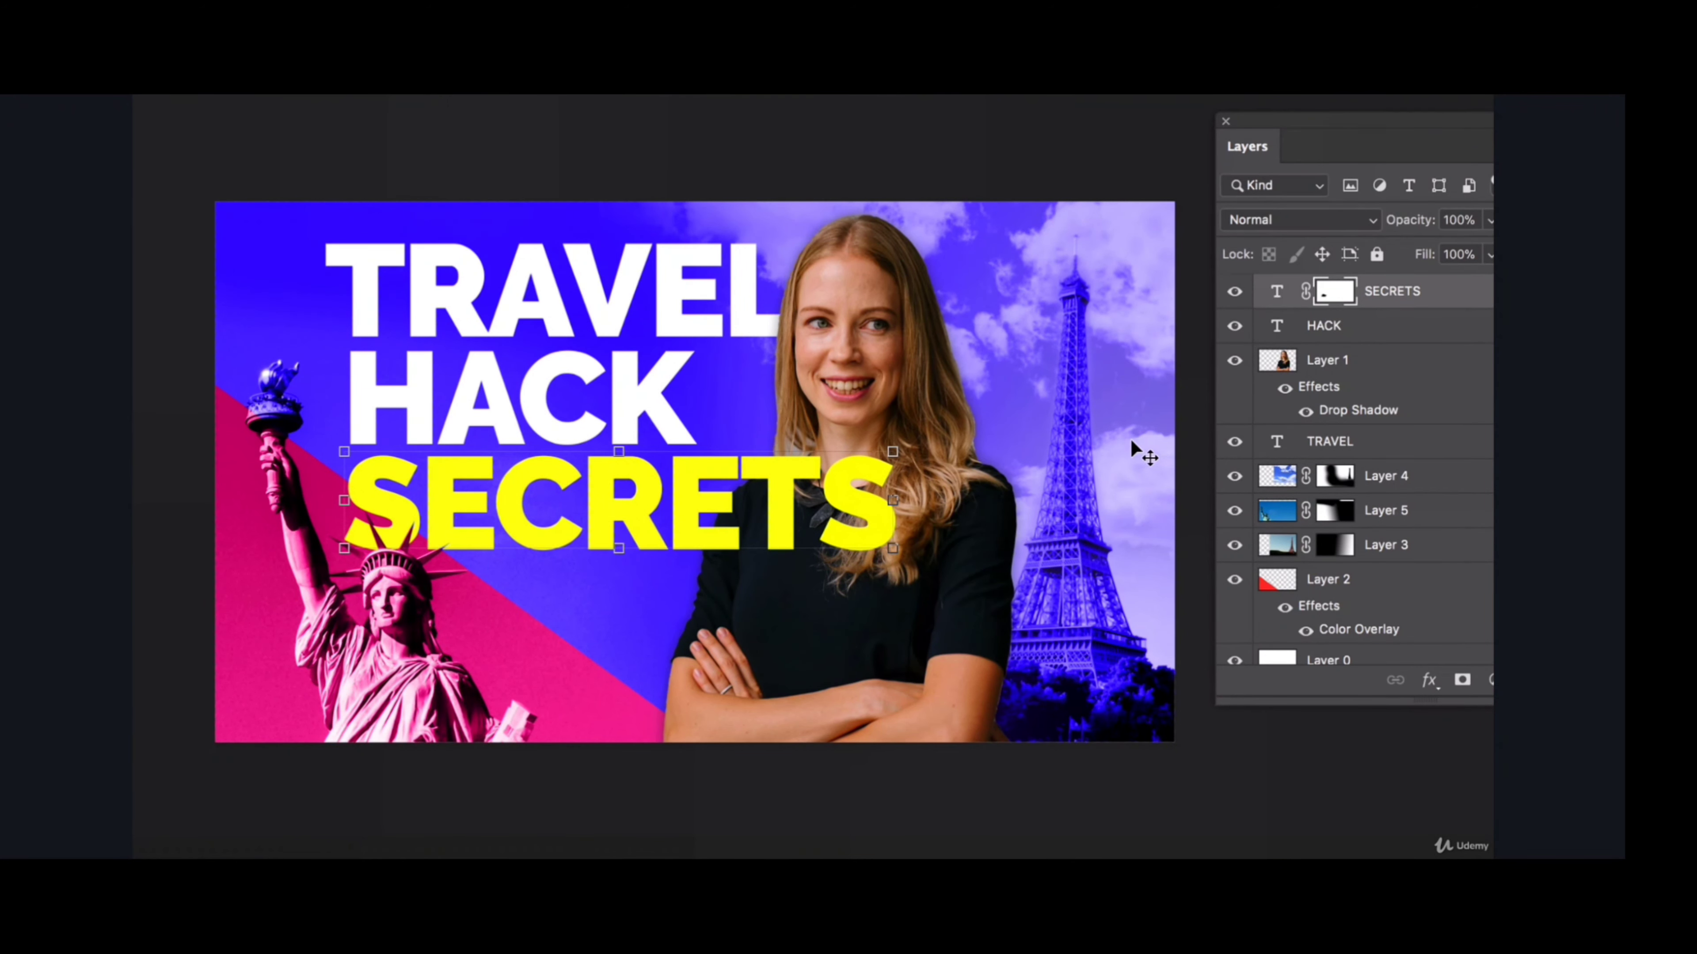
double_click(1484, 302)
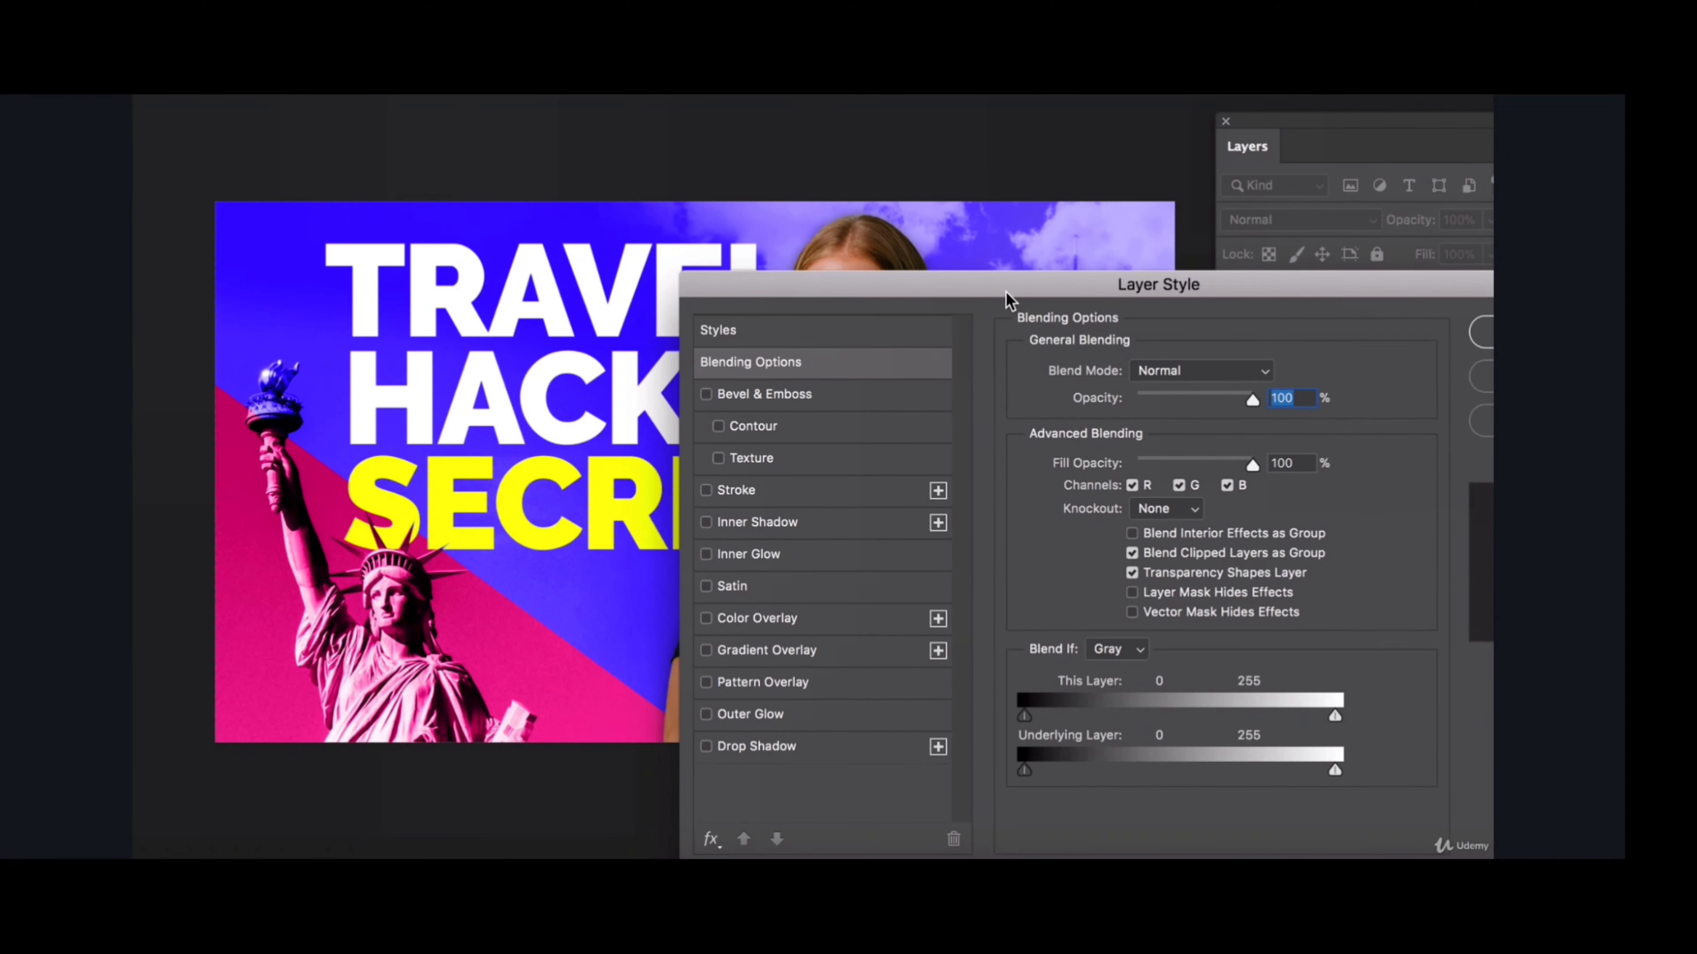
left_click_drag(1006, 293, 1099, 140)
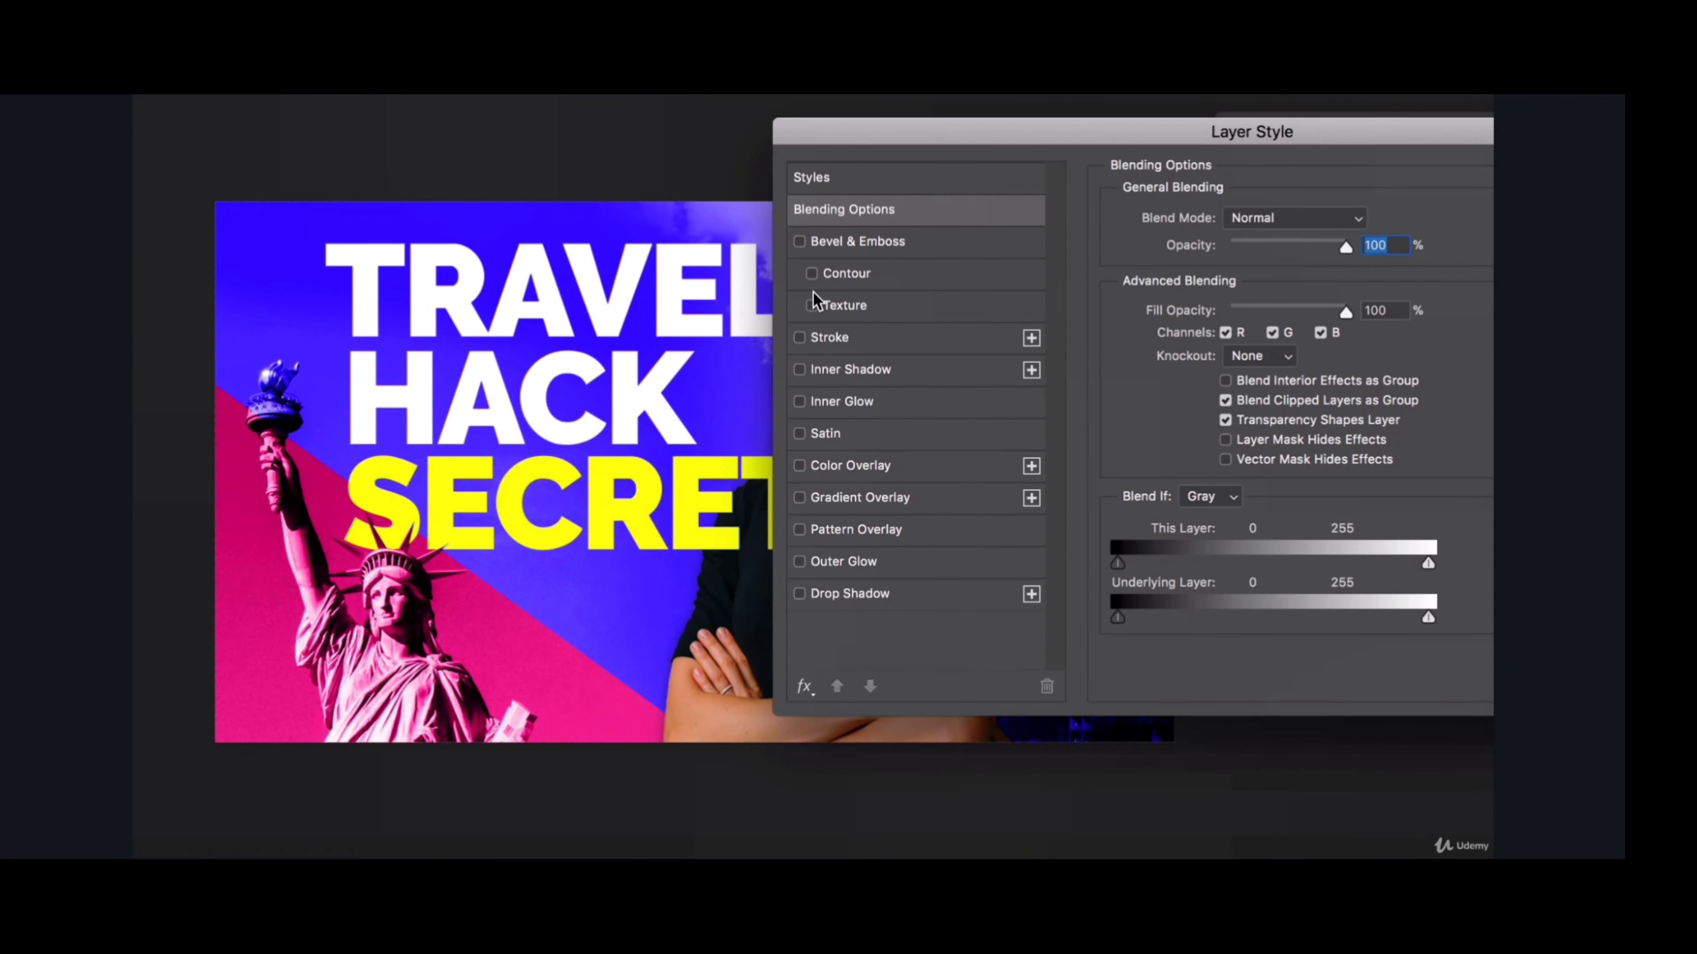
left_click(843, 309)
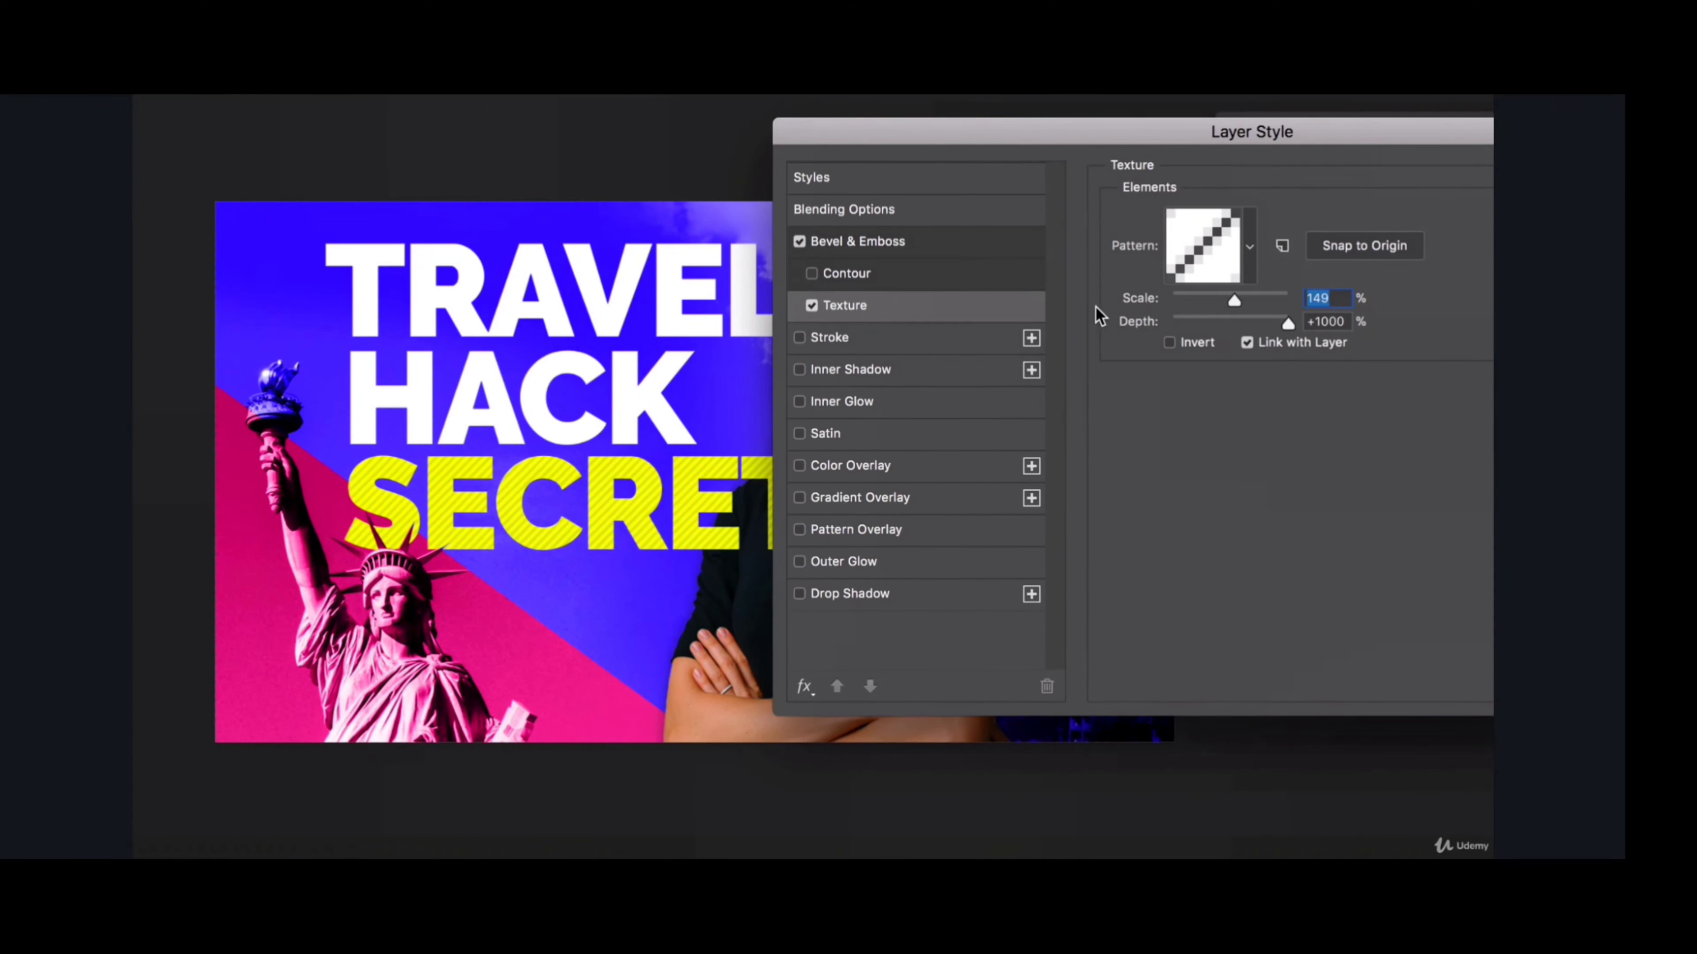
left_click_drag(1192, 140, 1236, 153)
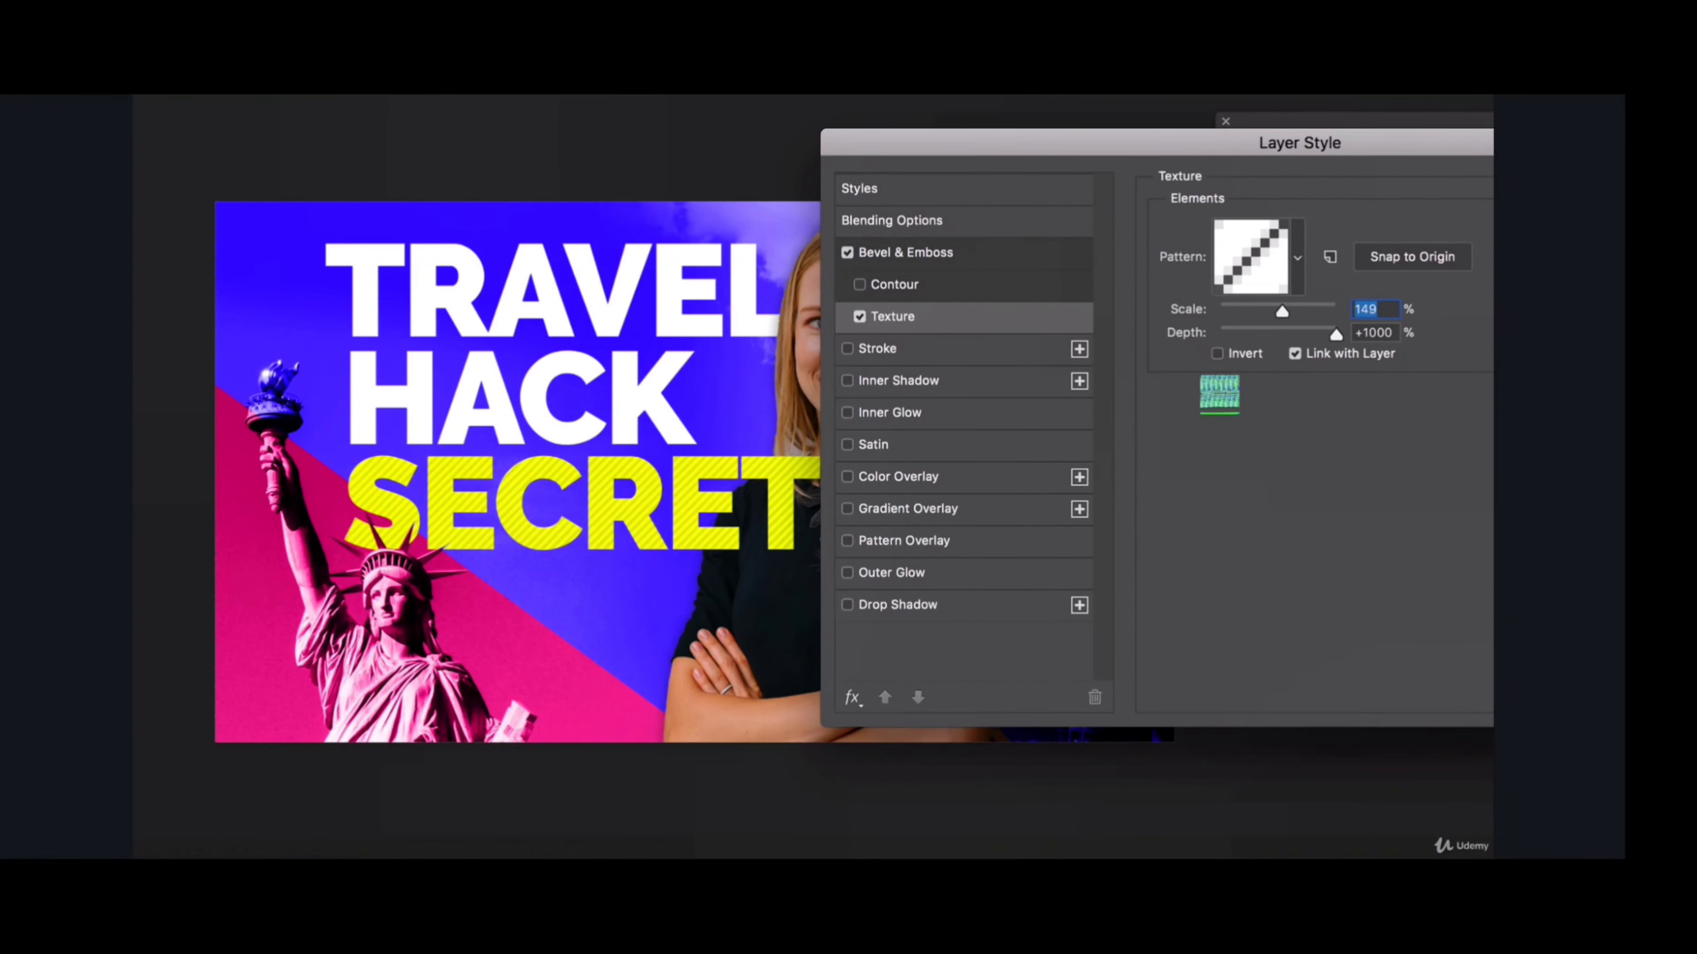
mouse_move(1276, 310)
left_mouse_down()
mouse_move(1256, 307)
mouse_move(1310, 330)
mouse_move(1291, 330)
left_mouse_up()
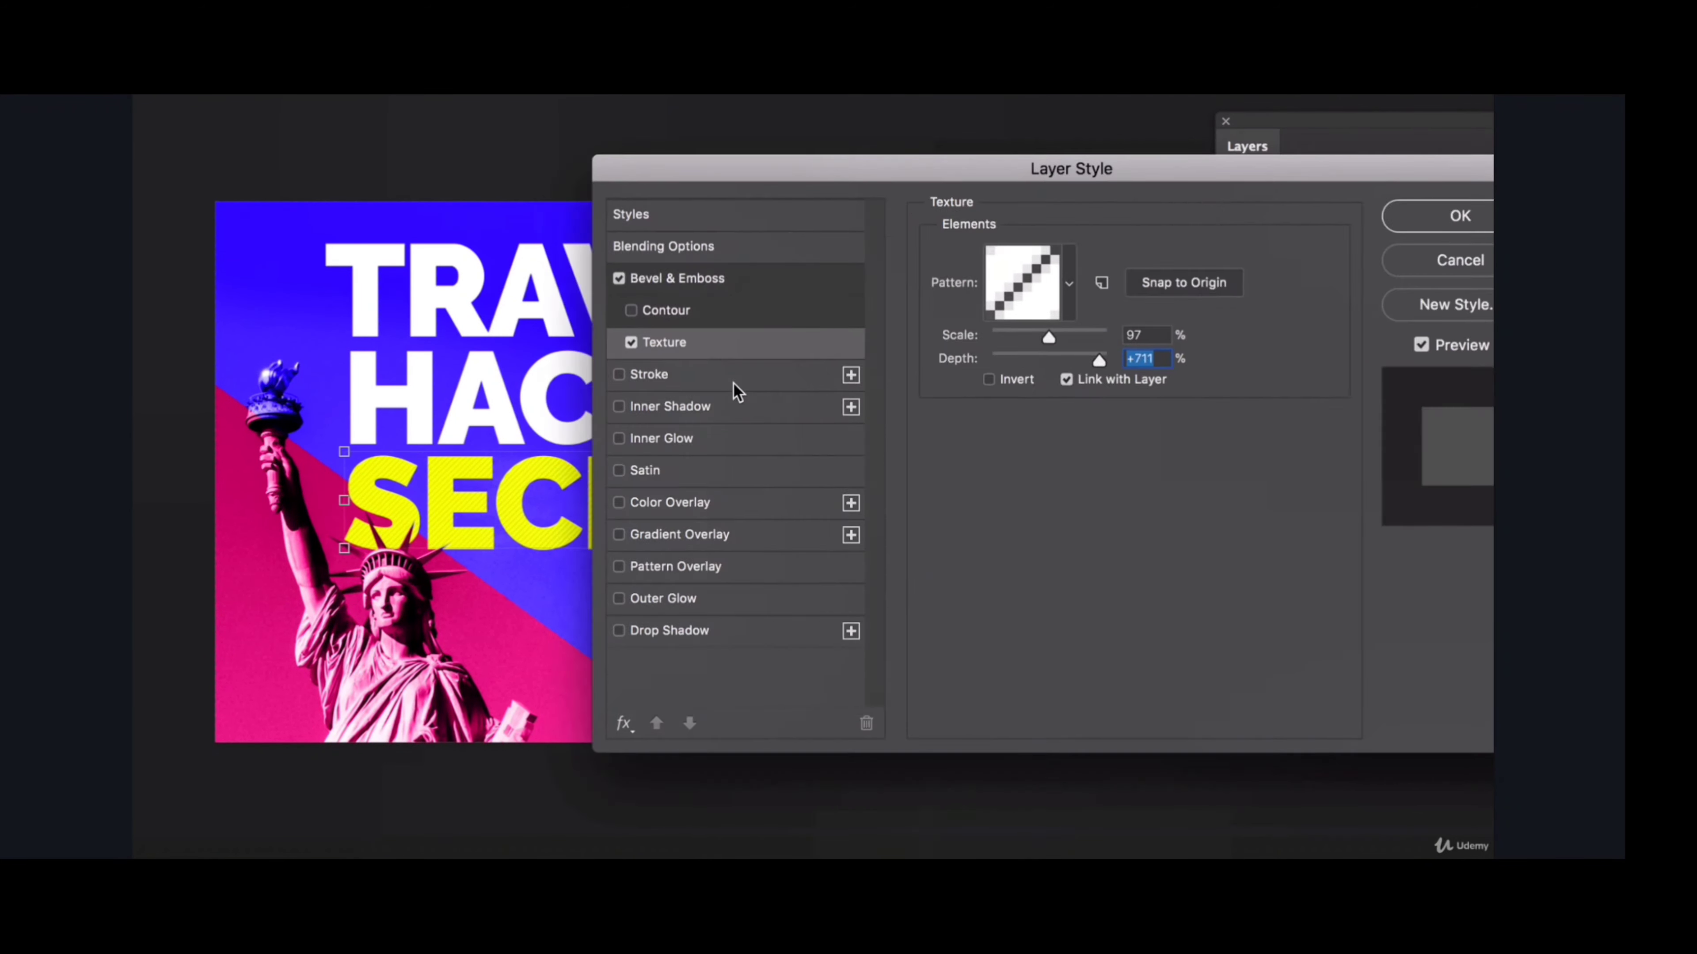
key("Return")
- Apply a Bevel & Emboss texture to the pink triangle, Layer 2, and deselect the layer
left_click(246, 620)
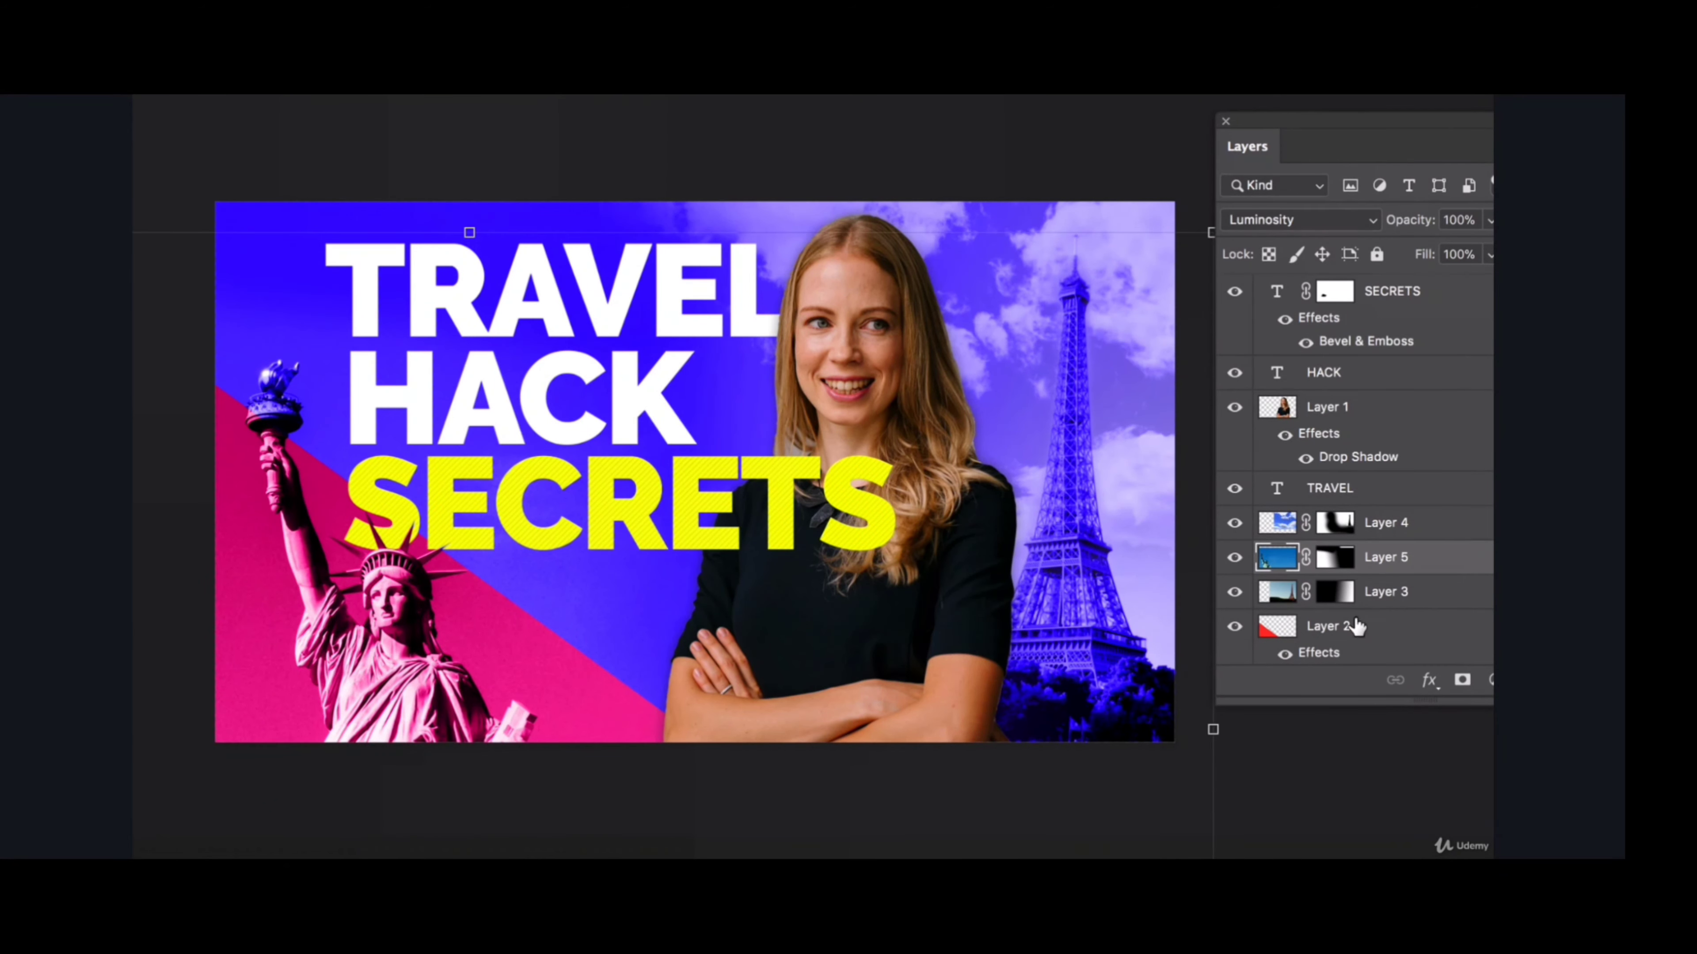
left_click(1356, 626)
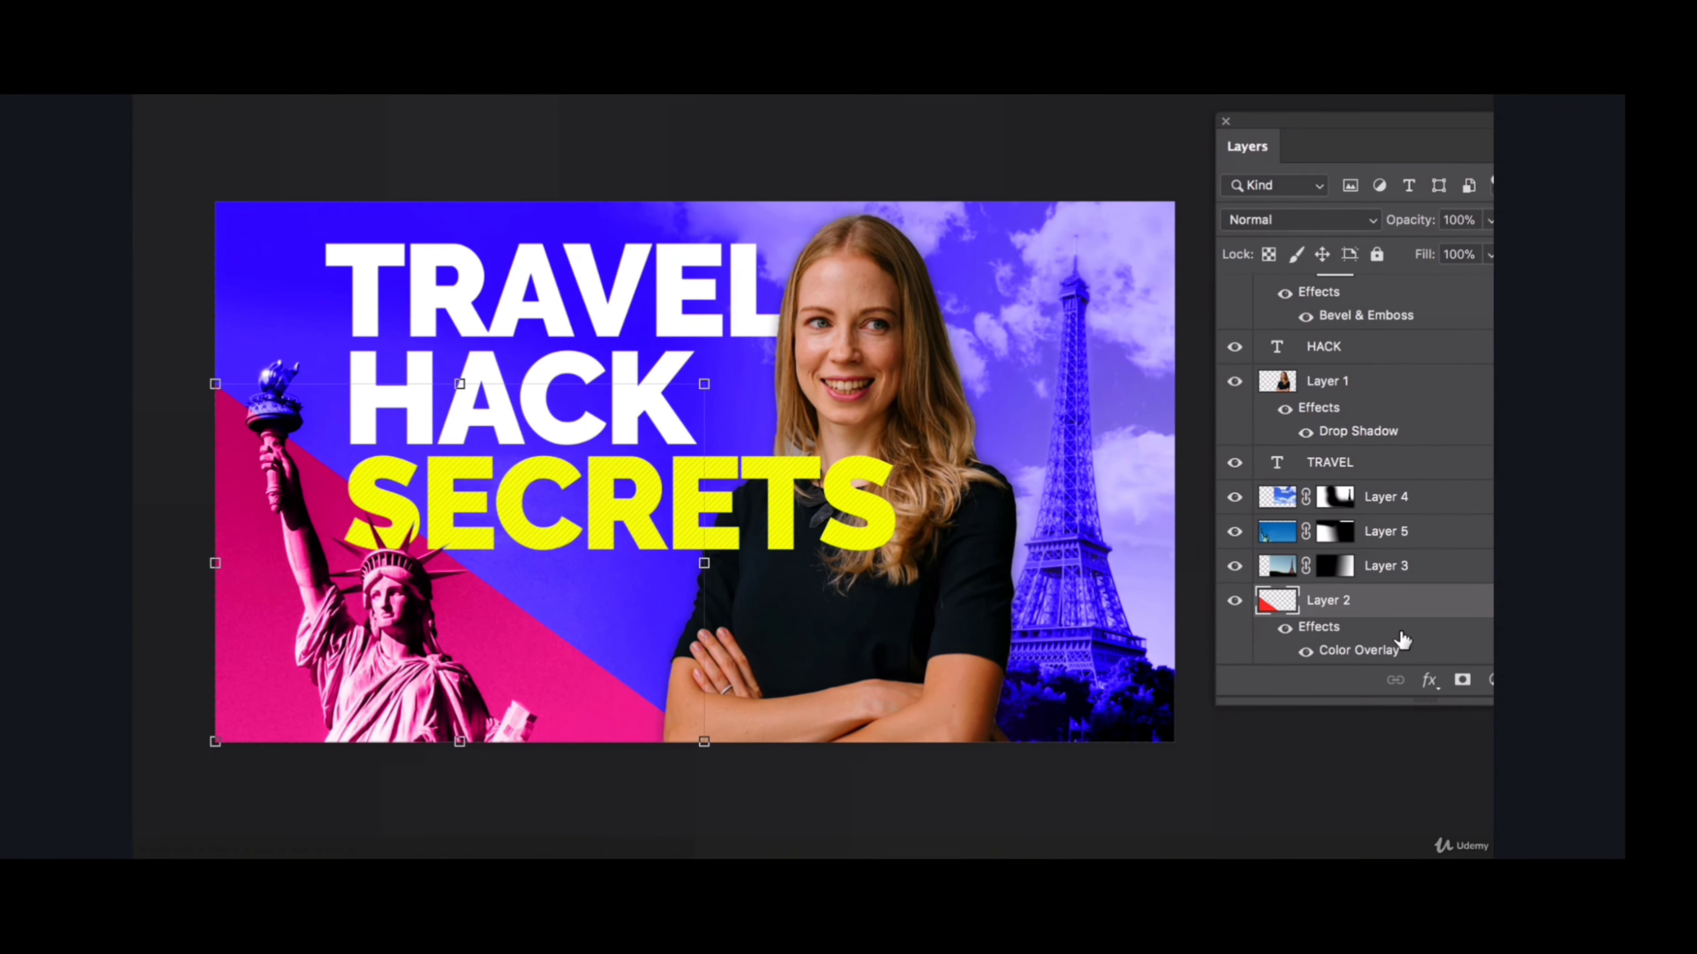
double_click(1462, 604)
left_click_drag(746, 175, 921, 148)
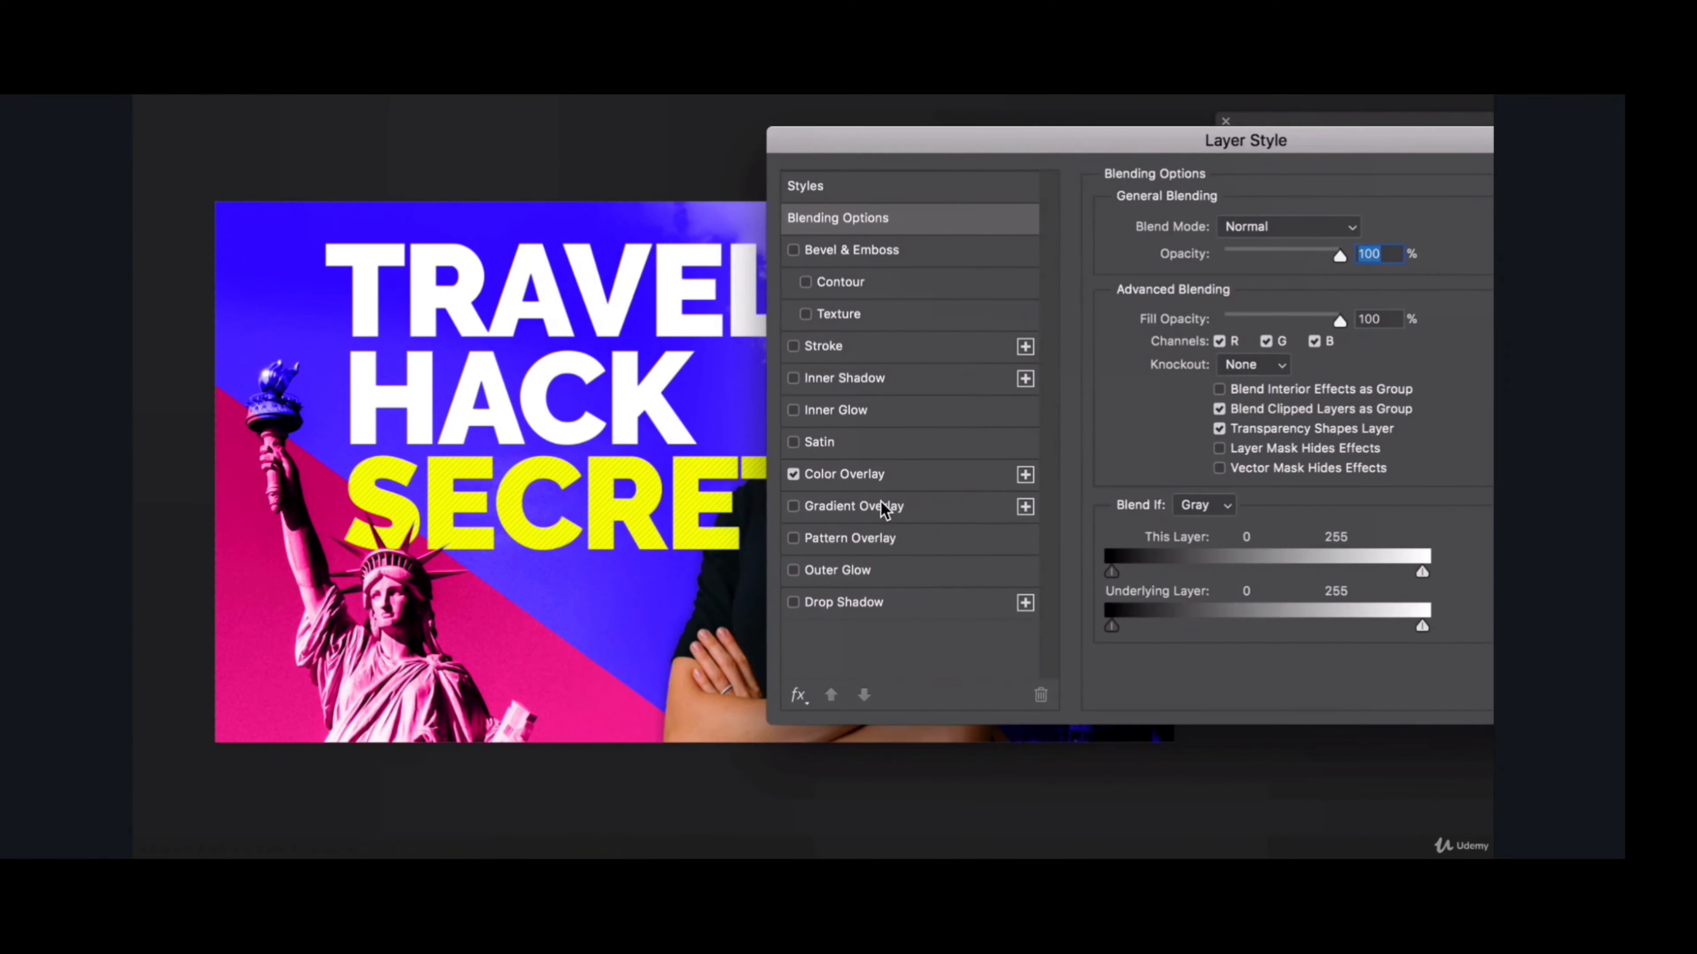
left_click(826, 319)
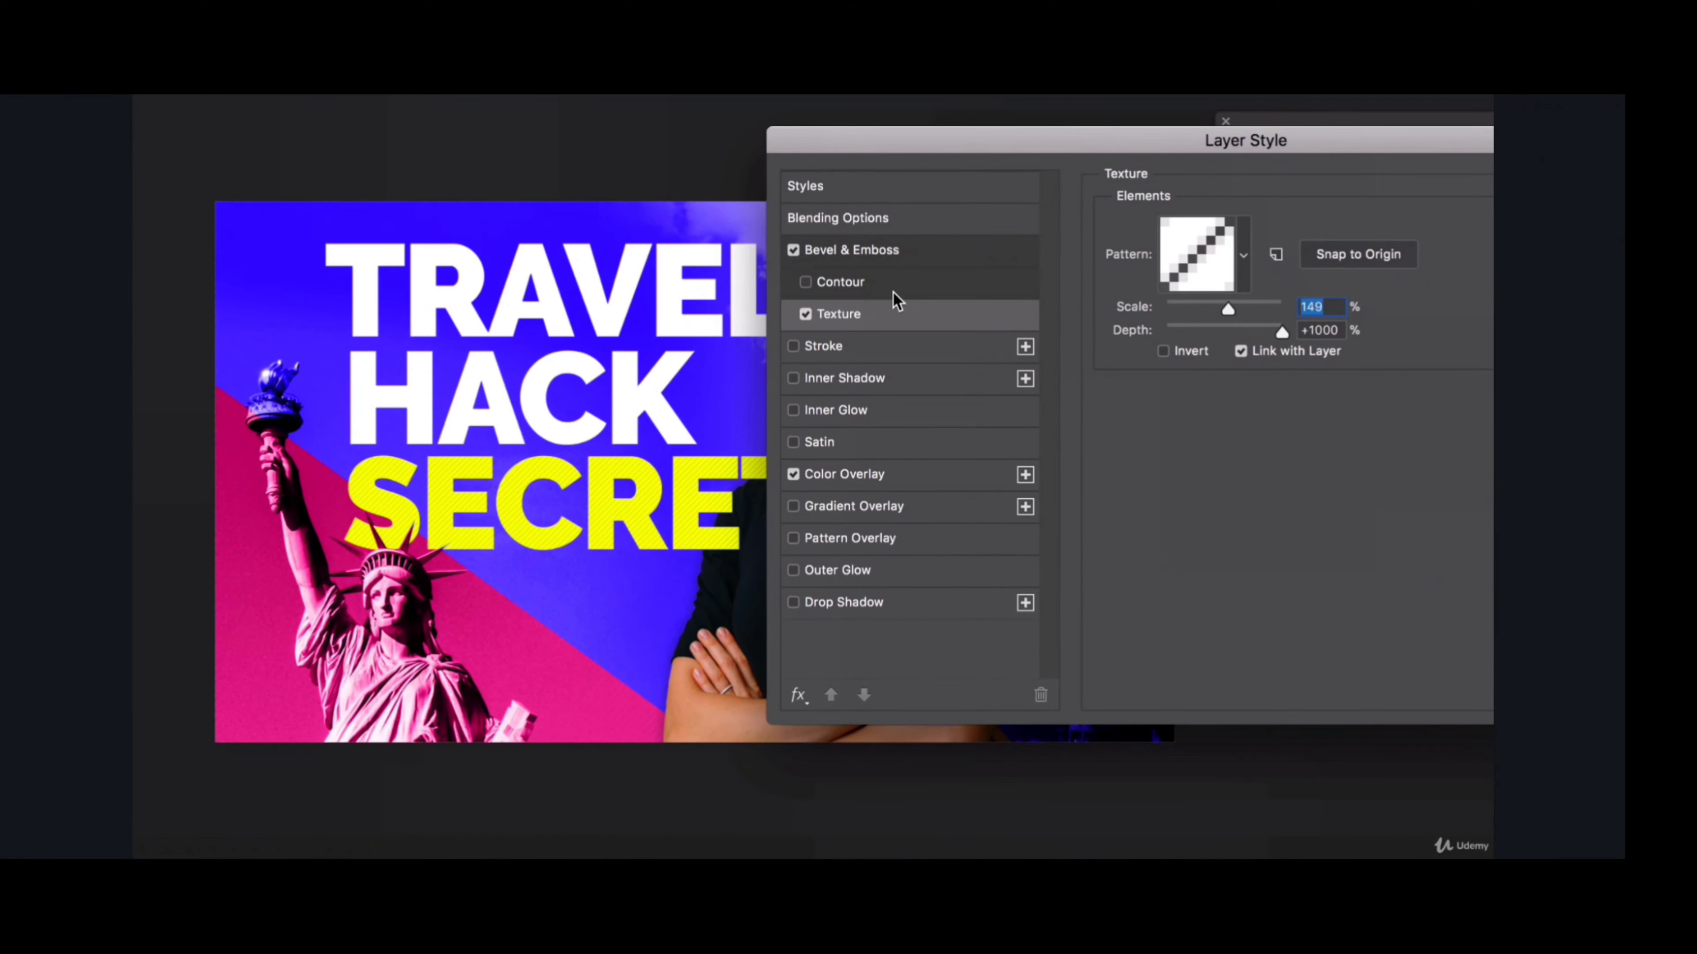
left_click(1636, 184)
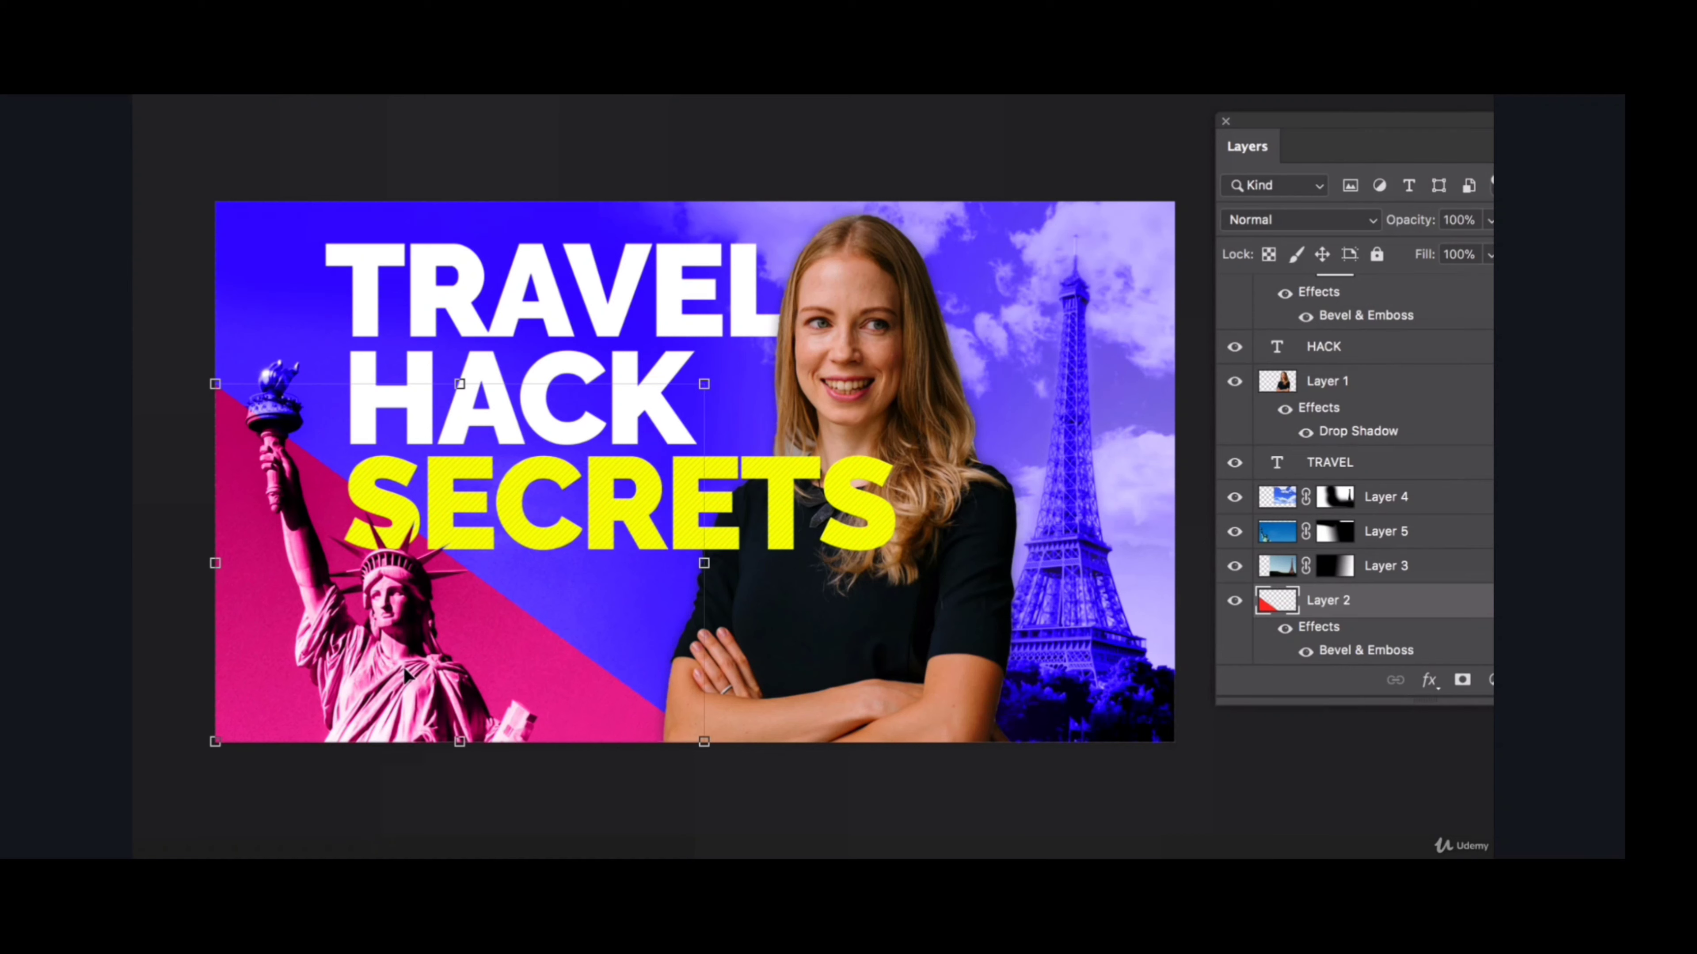
left_click(776, 137)
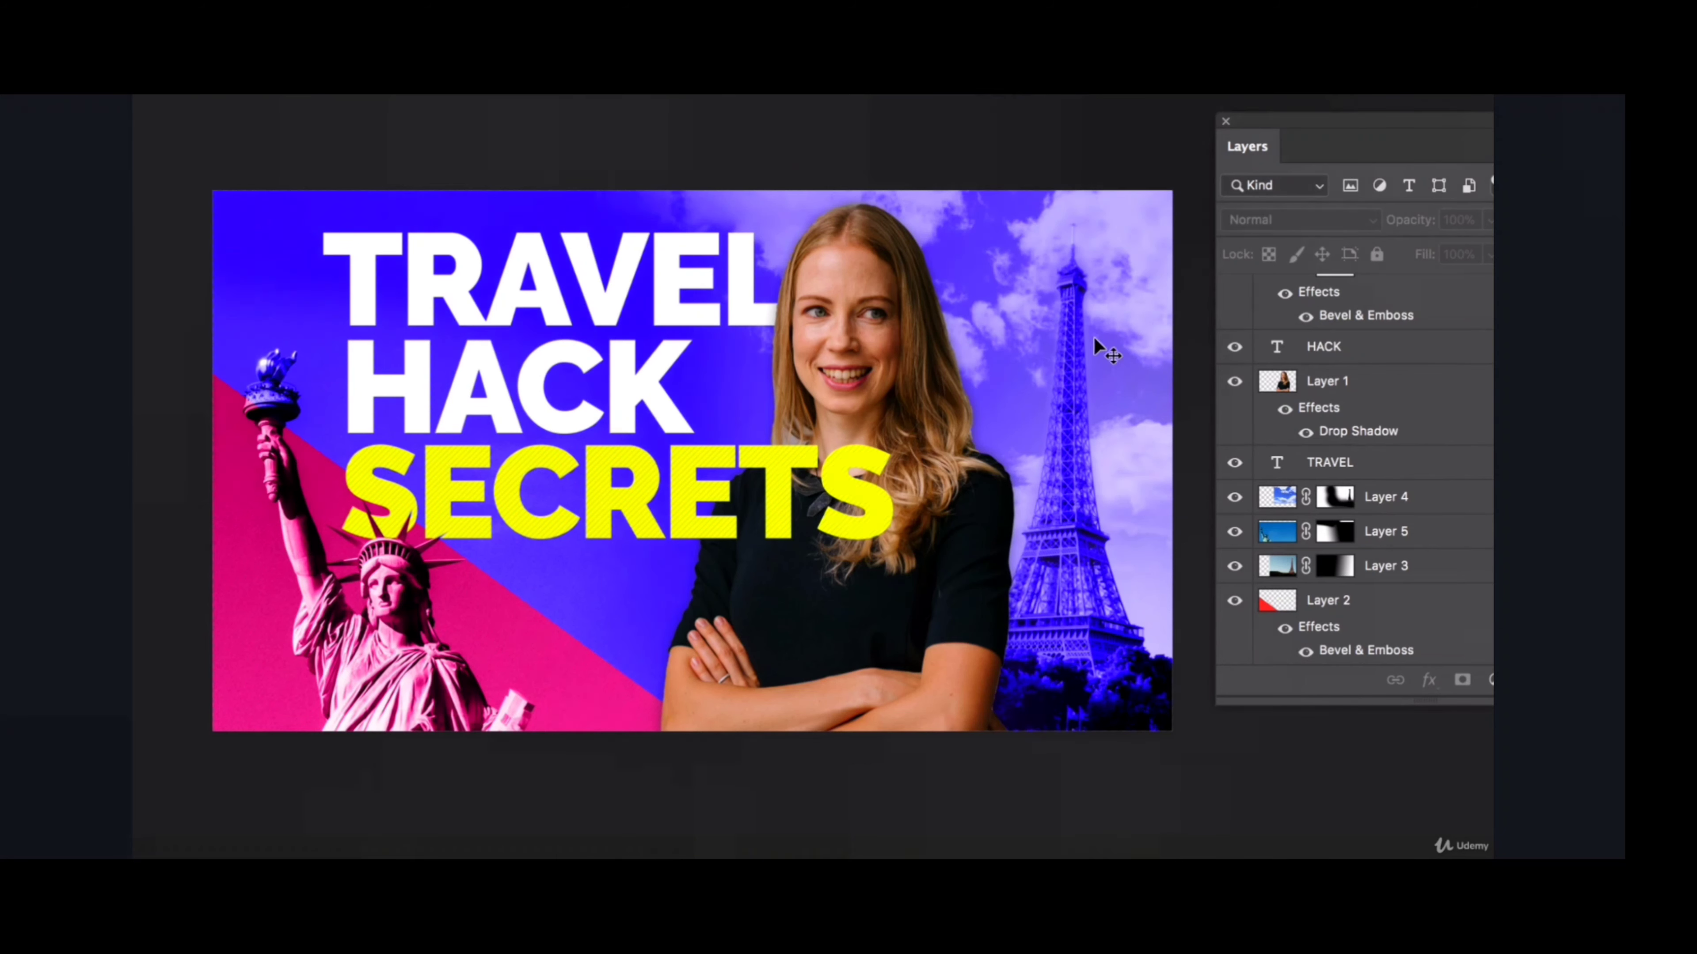
- Brush Layer 4's mask over the Eiffel Tower and raise the cloud layer's opacity
left_click(1069, 454)
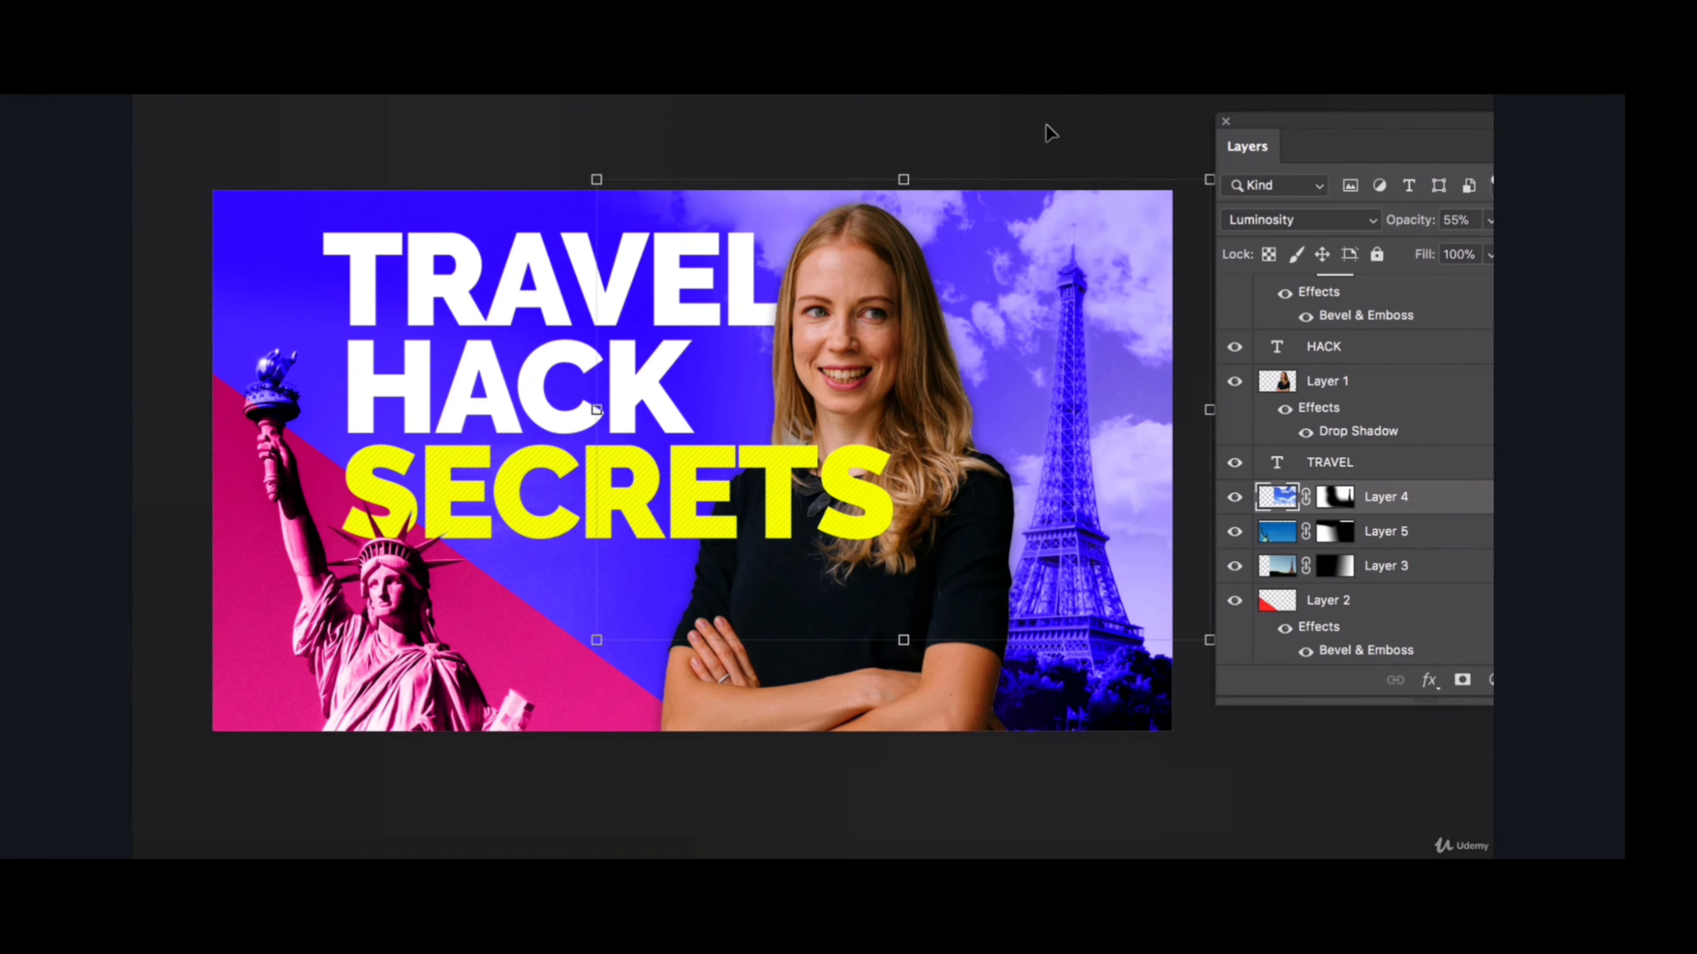
left_click(1331, 505)
key("b")
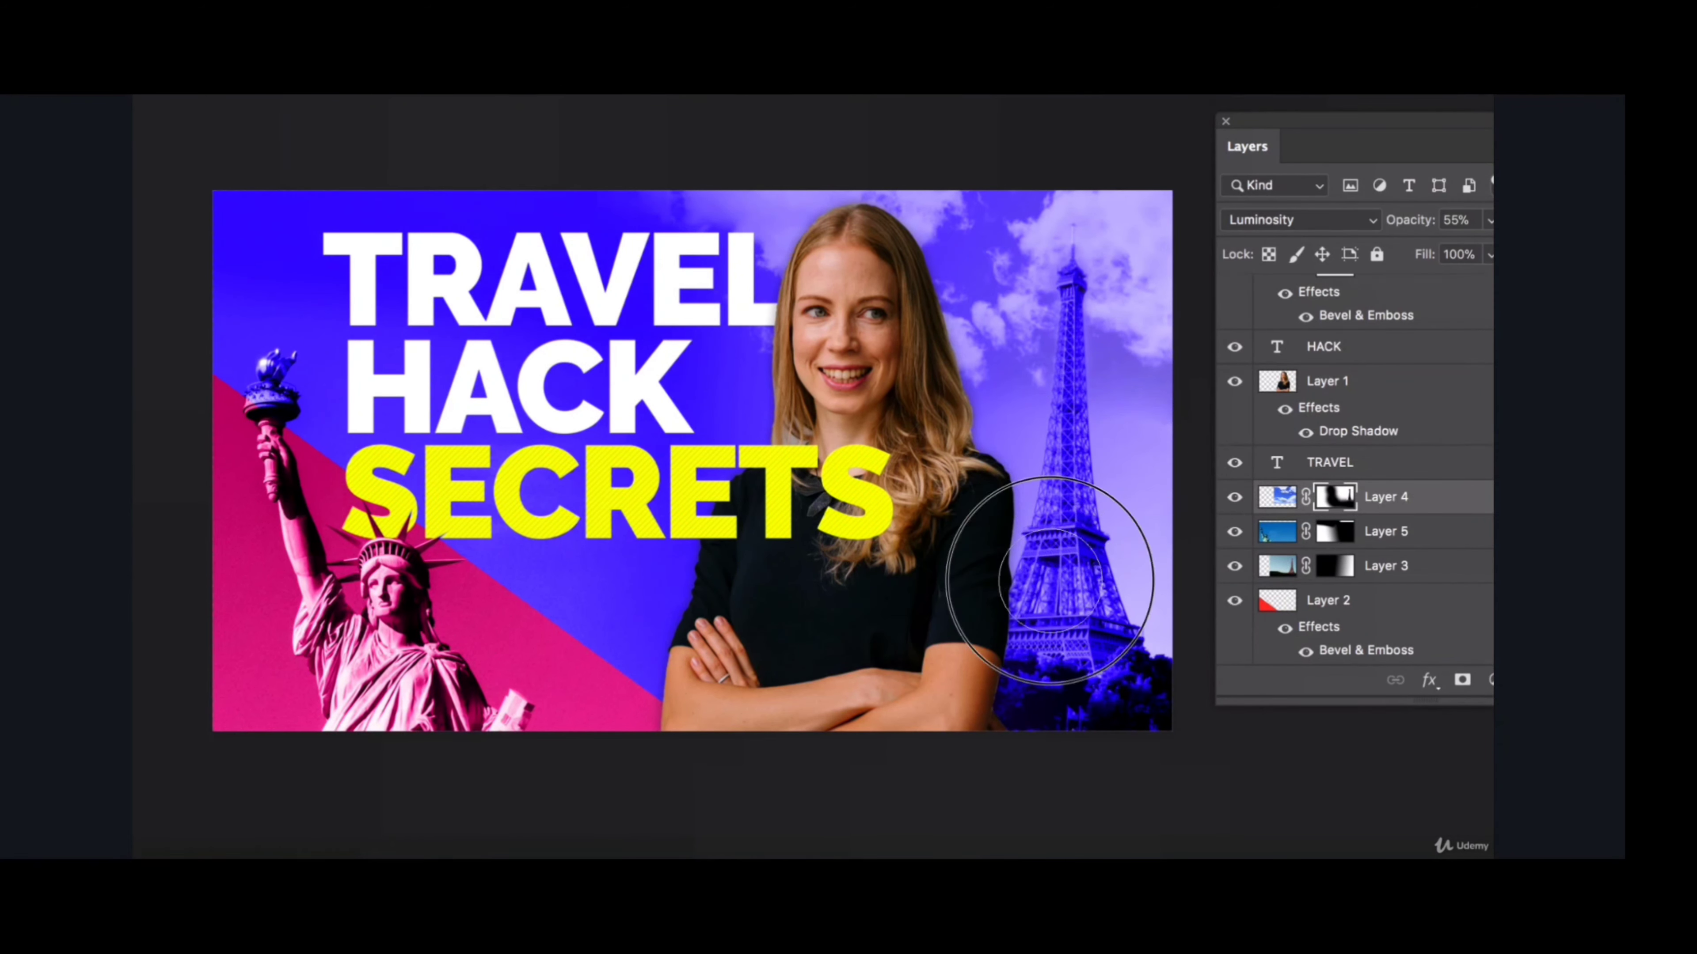
left_click_drag(1108, 549, 1106, 544)
key("v")
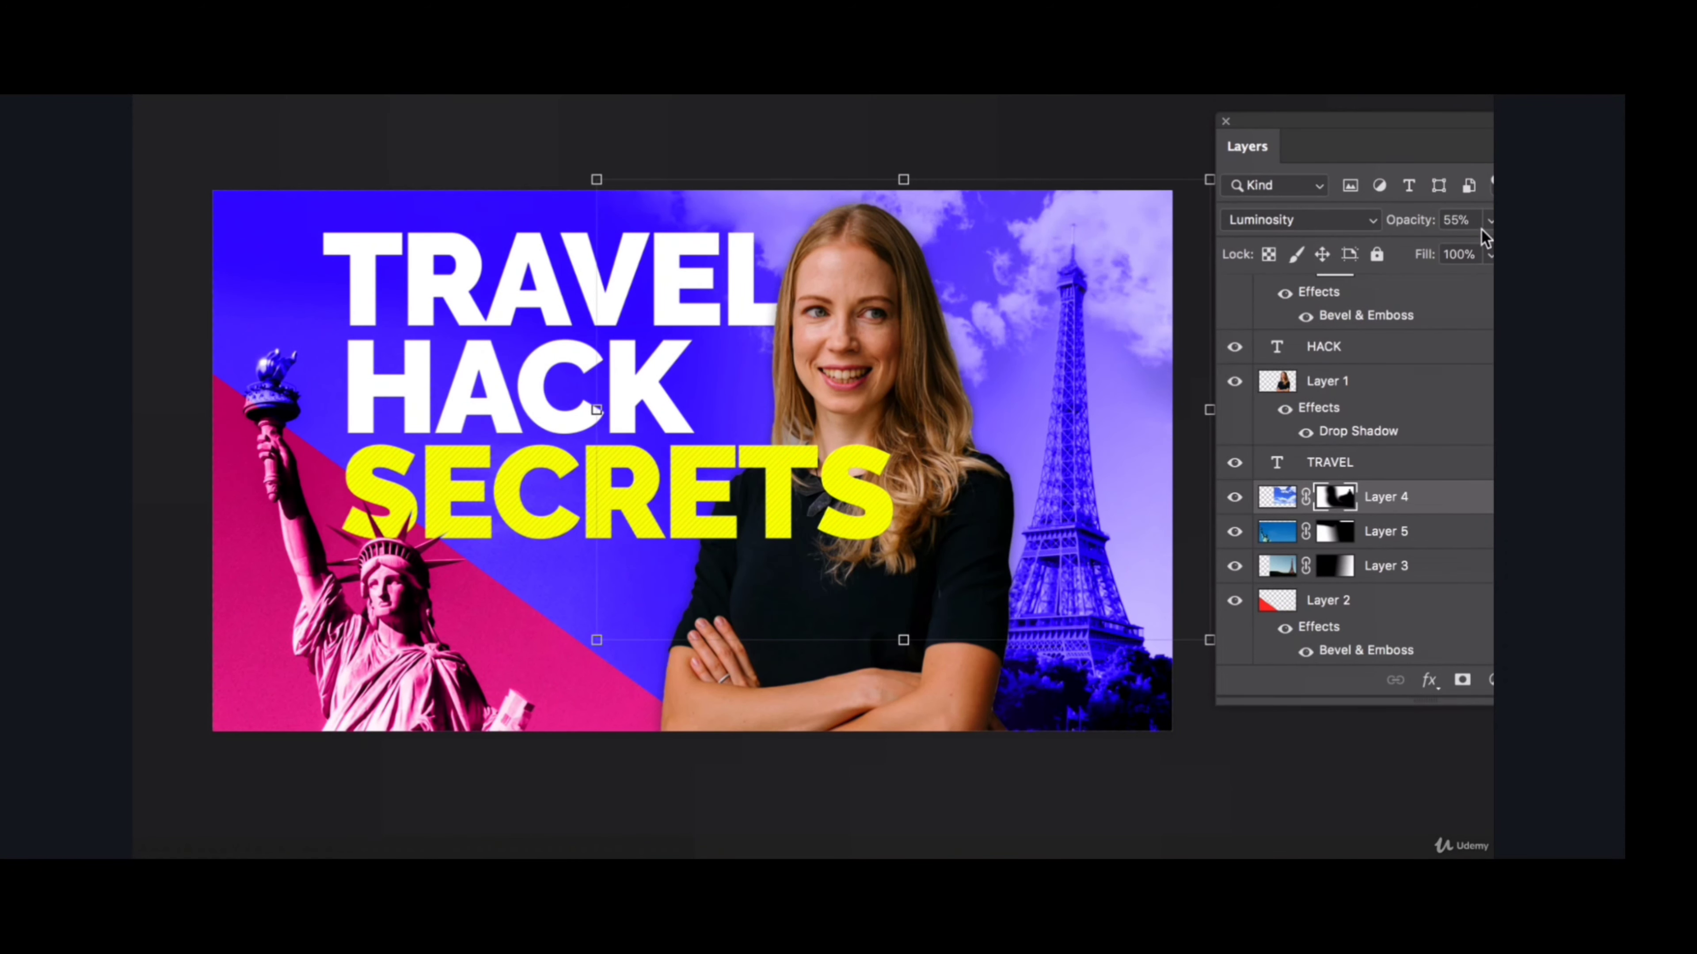
left_click(1489, 222)
left_click_drag(1490, 250, 1515, 251)
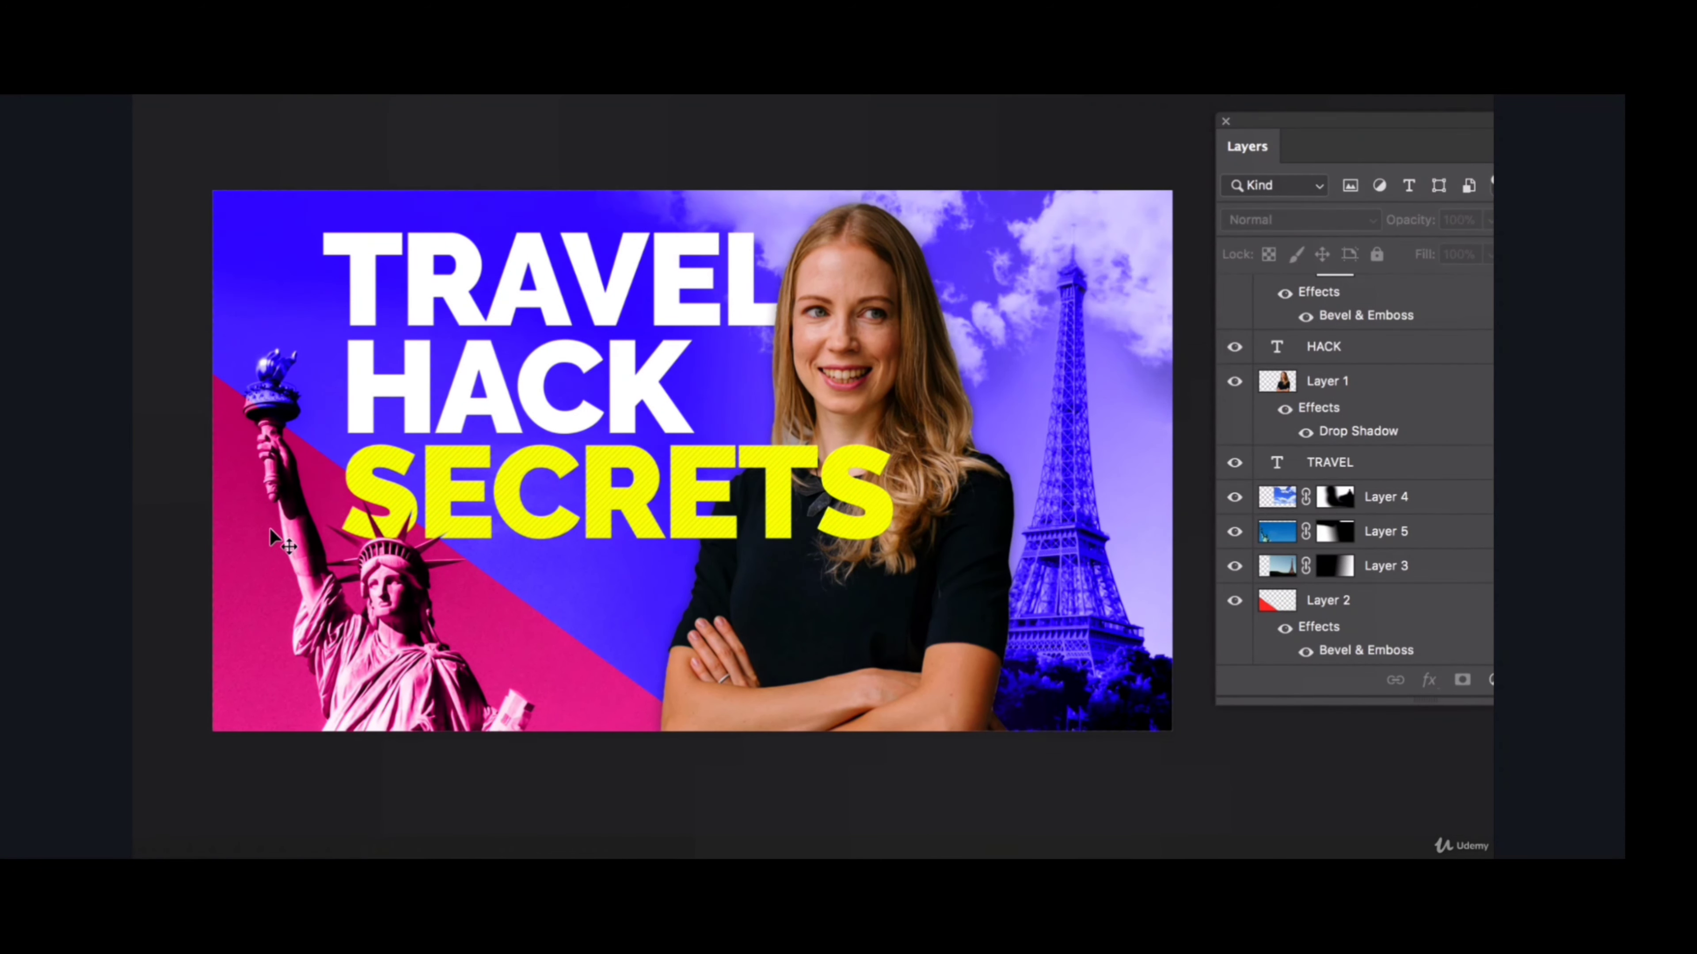
- Turn on a Gradient Overlay for the triangle on Layer 2 and turn off its Color Overlay
left_click(1404, 602)
scroll(1490, 615, "down", 1)
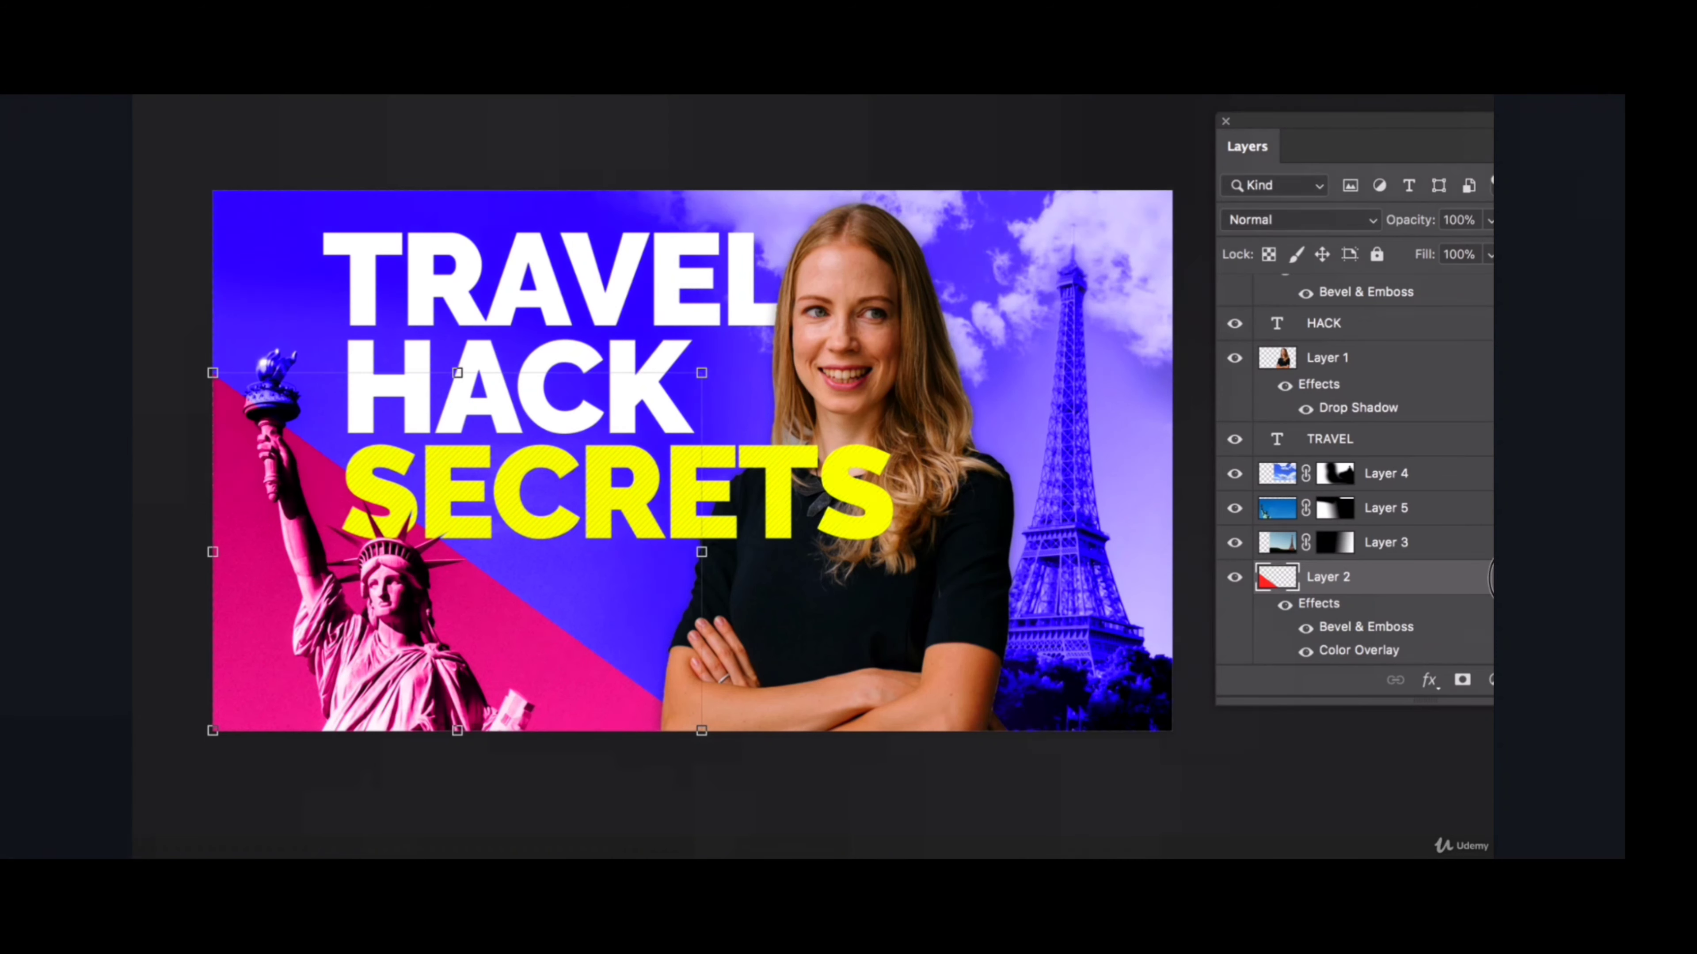
double_click(1489, 580)
left_click(706, 507)
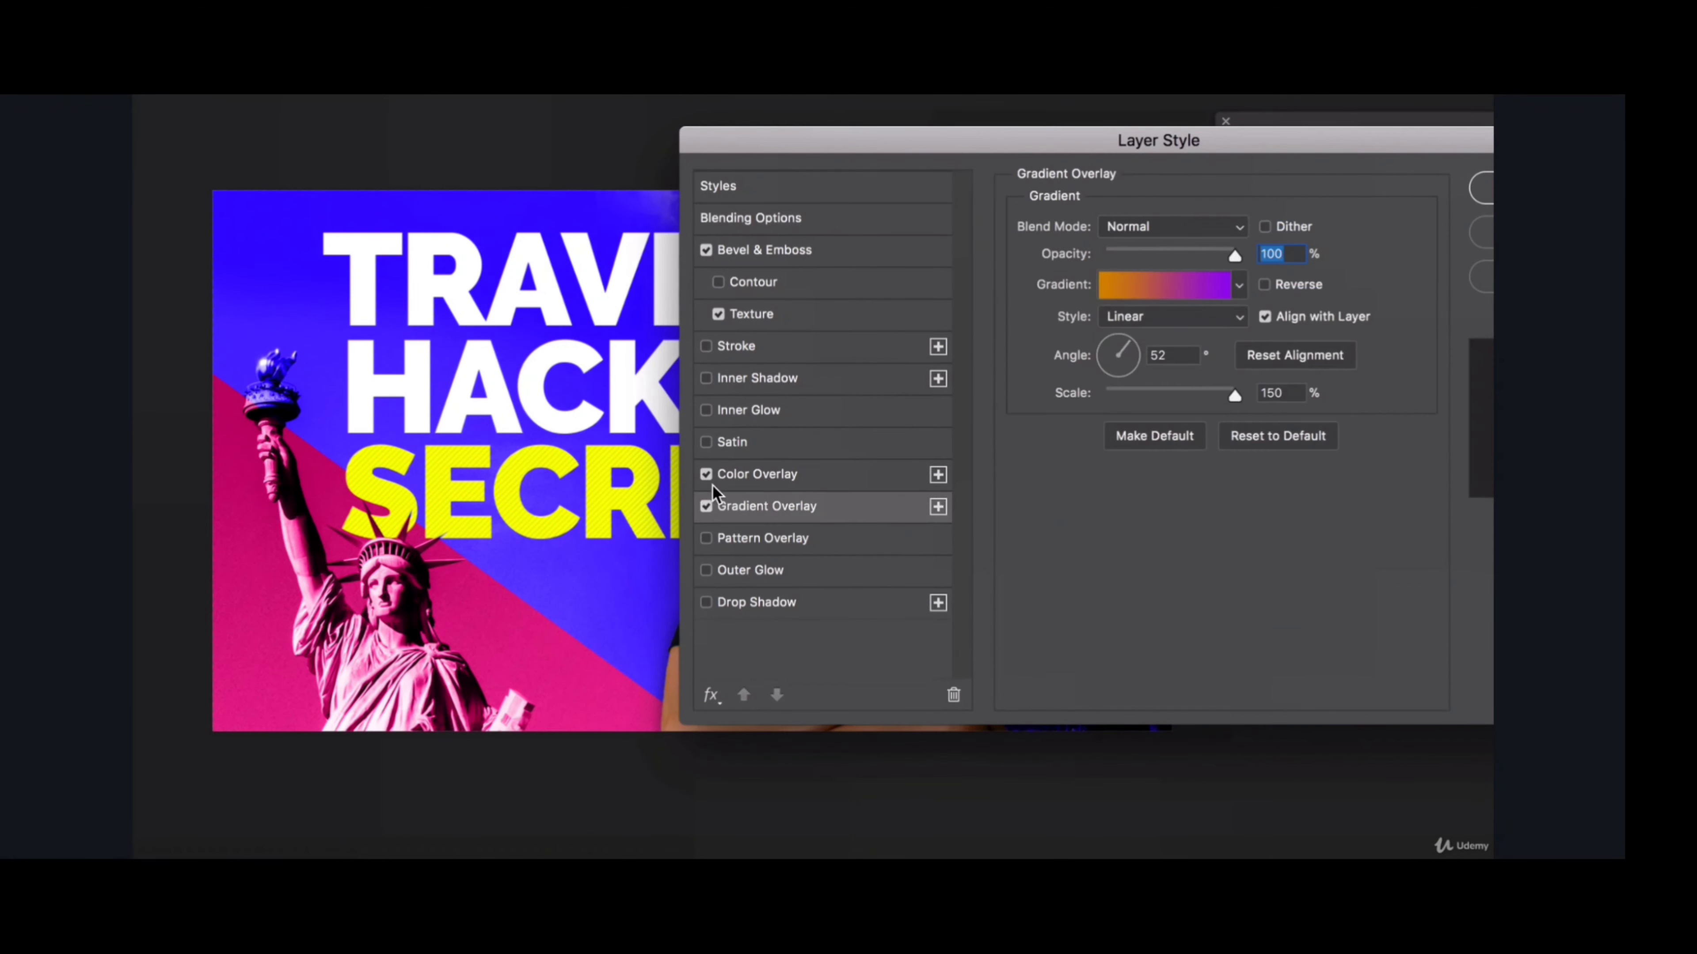
left_click(705, 475)
left_click_drag(857, 152, 1047, 148)
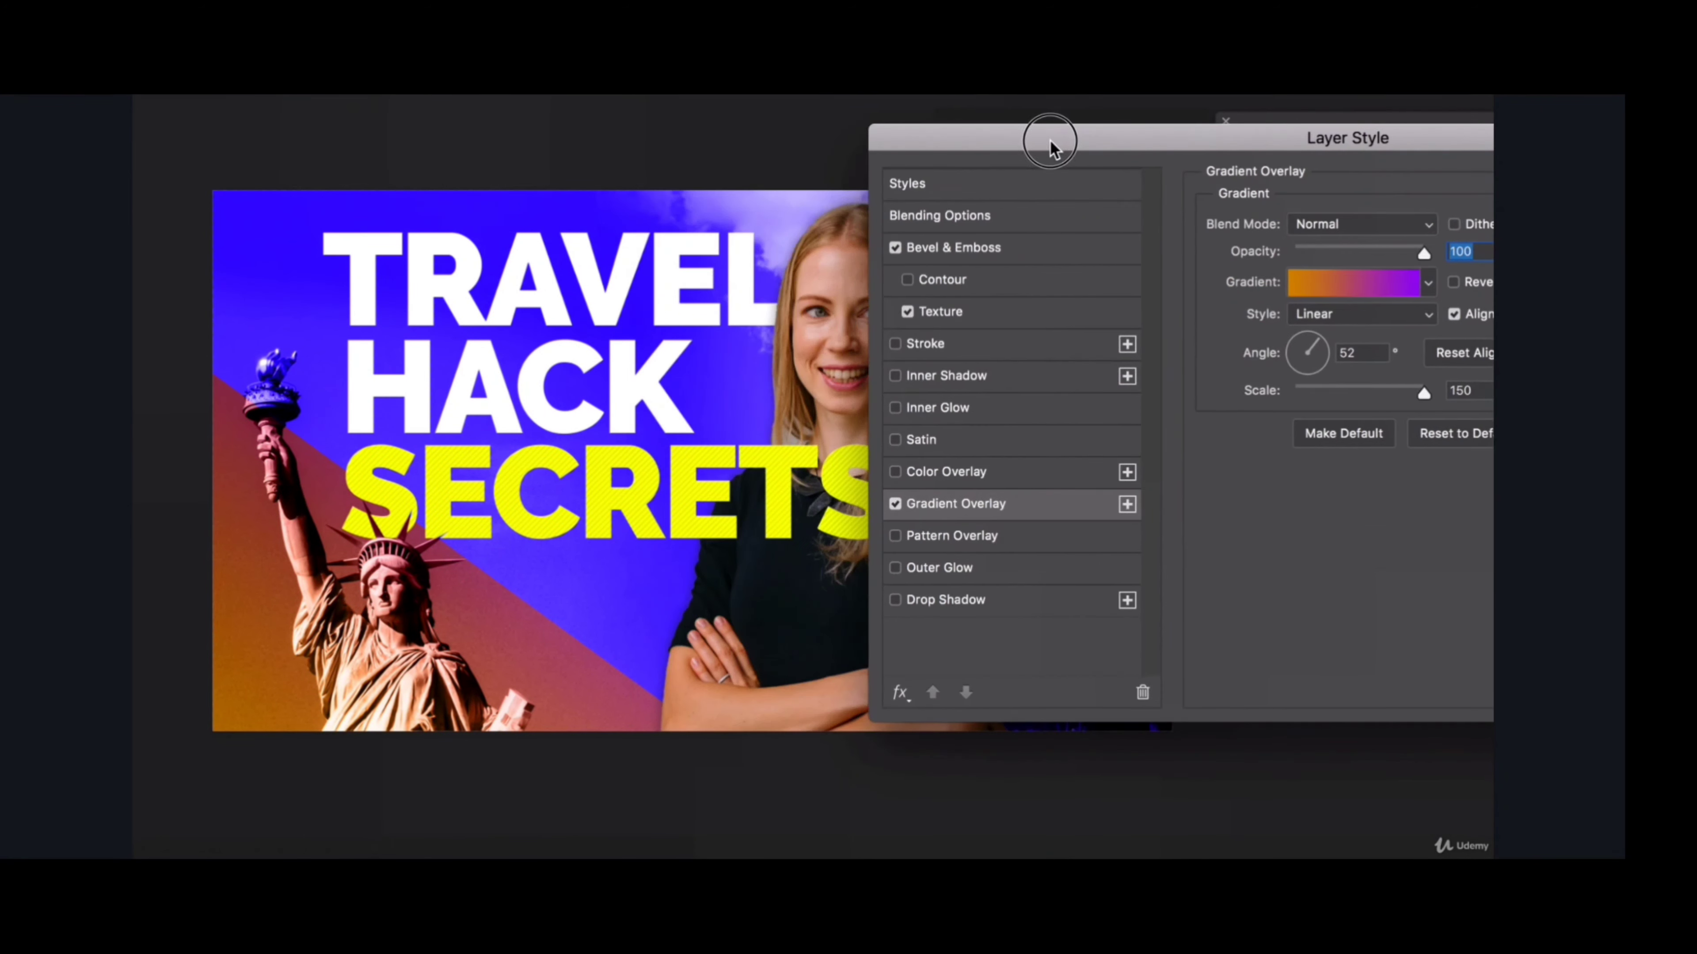
- Change the orange colour stop of the triangle's overlay gradient to a brighter orange
left_click(1342, 292)
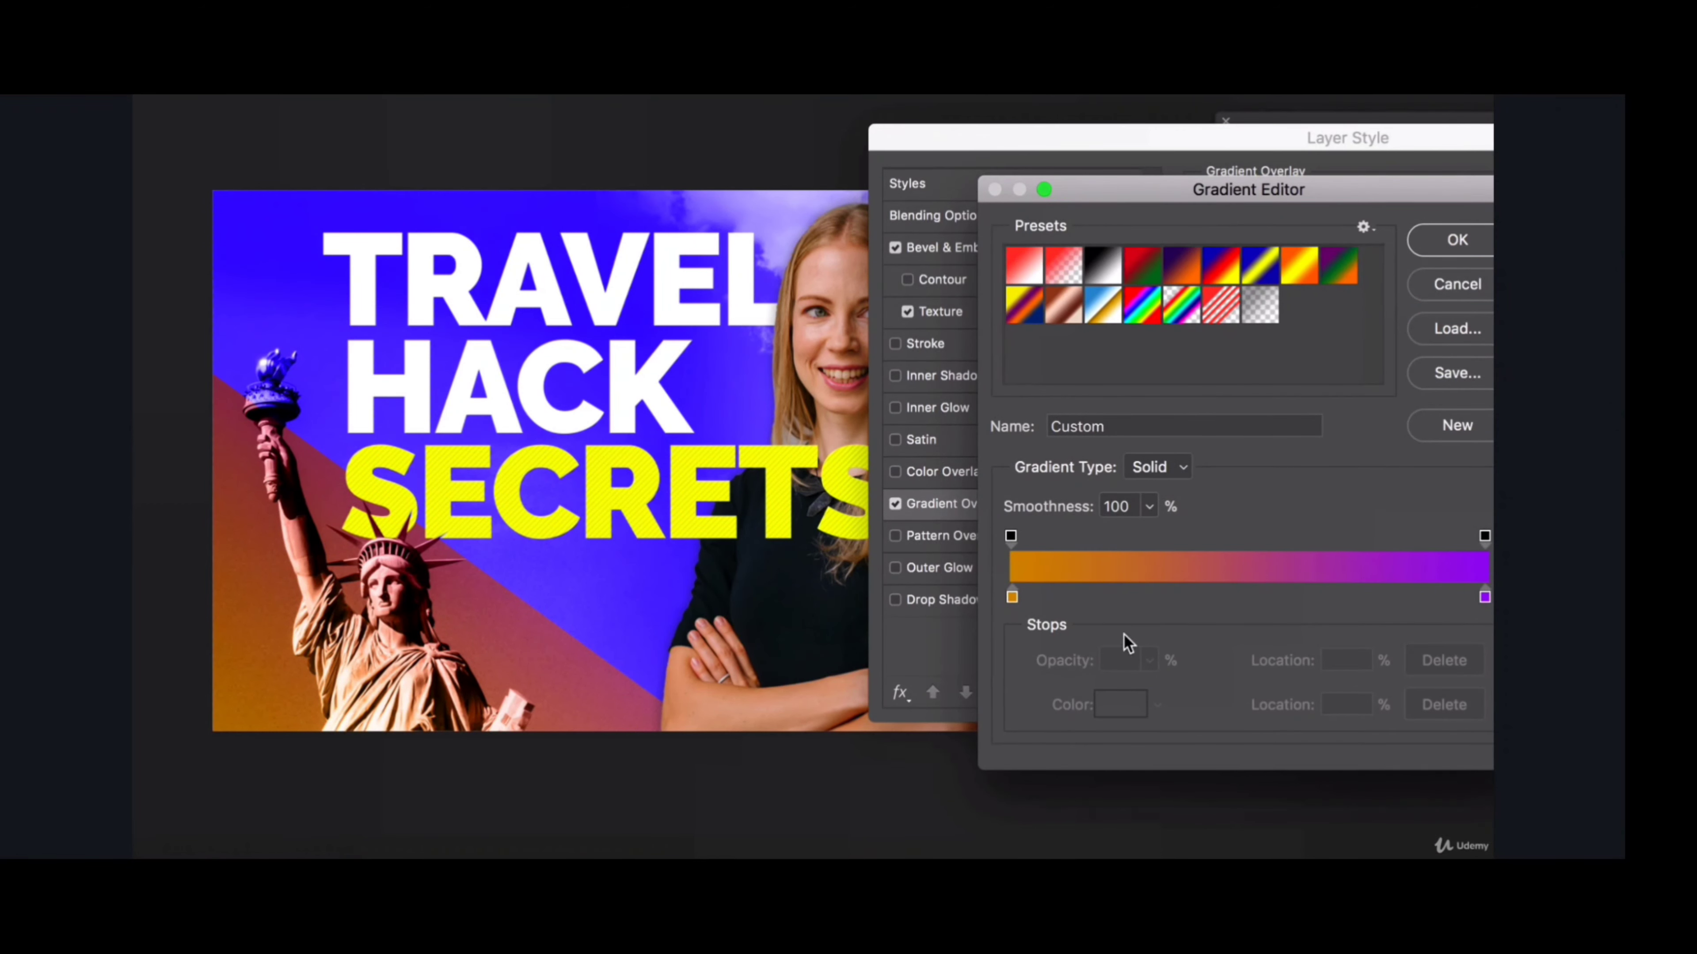
left_click(1011, 597)
left_click(1120, 703)
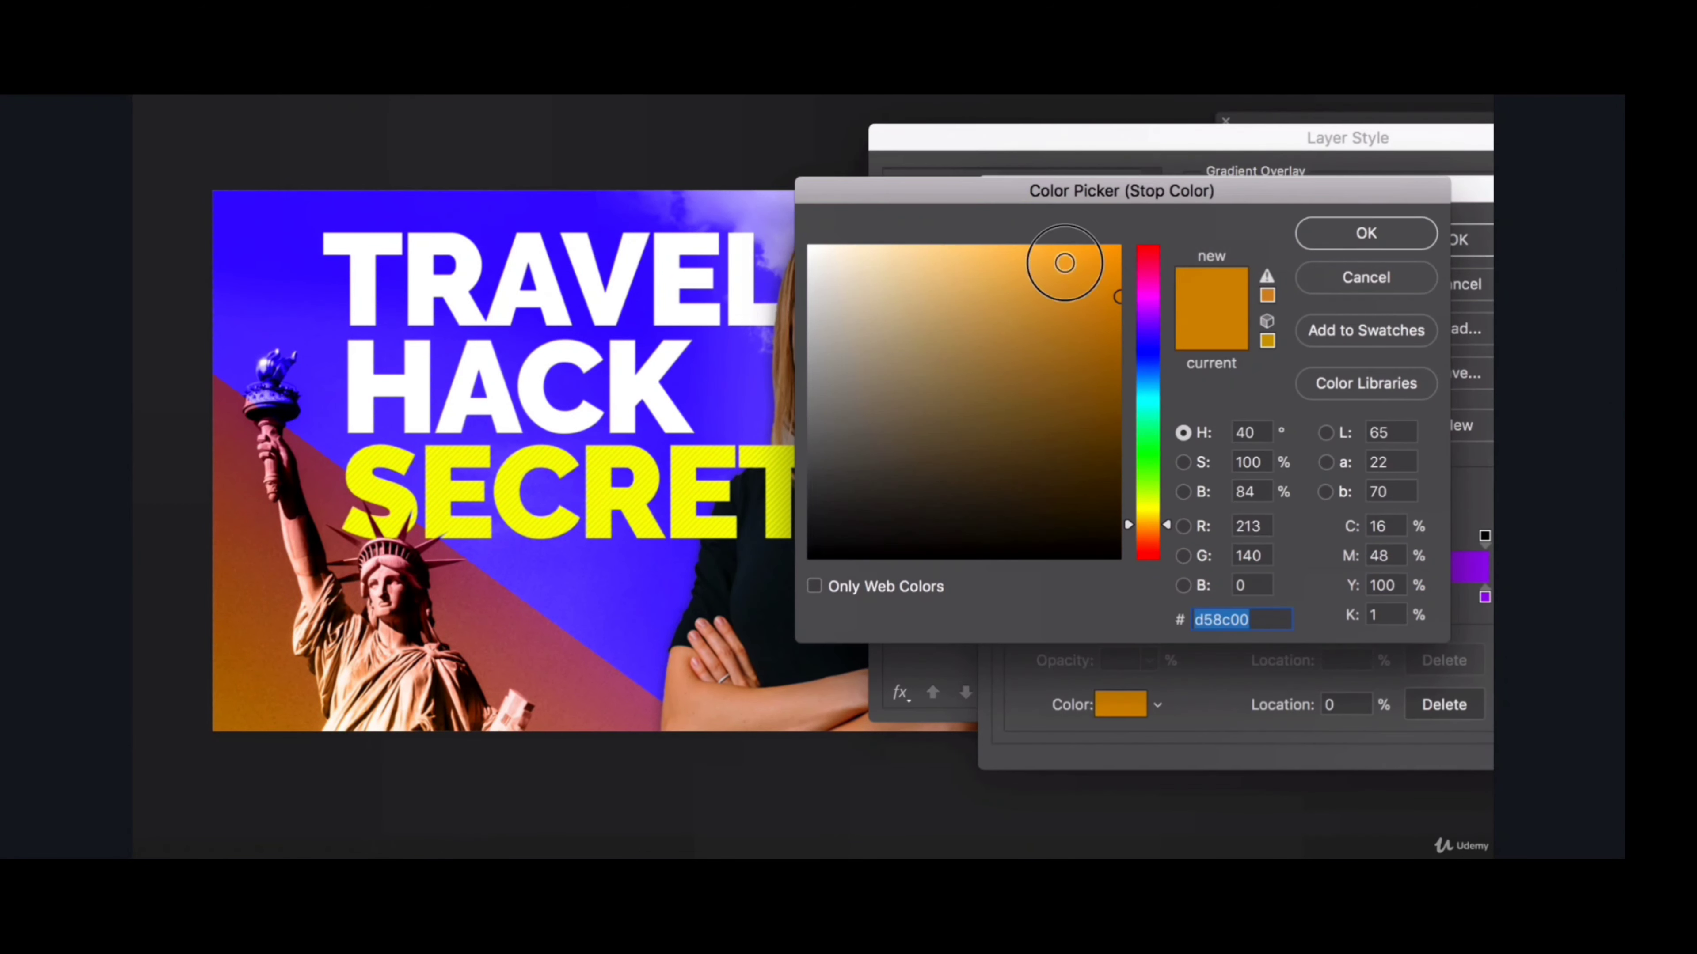
left_click_drag(1060, 258, 1088, 221)
left_click(1329, 244)
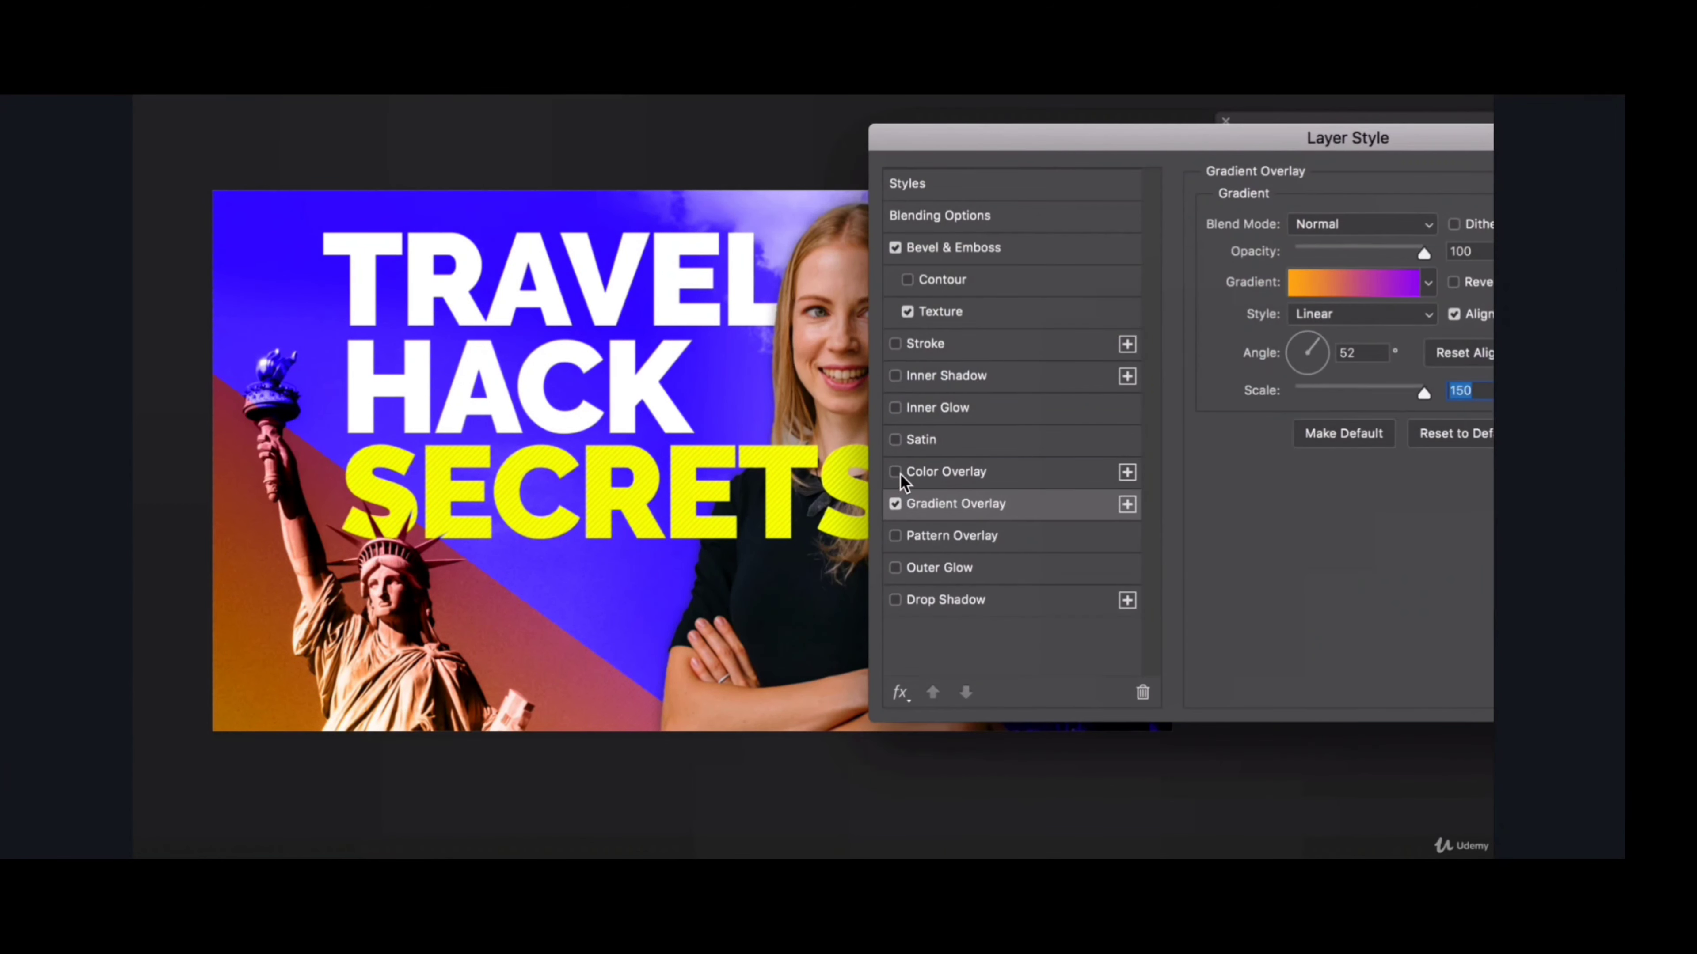
- Compare the triangle with and without its Color Overlay, leave the overlay on and apply the layer style
left_click(896, 472)
left_click(896, 472)
left_click(895, 472)
left_click_drag(1330, 136, 1126, 174)
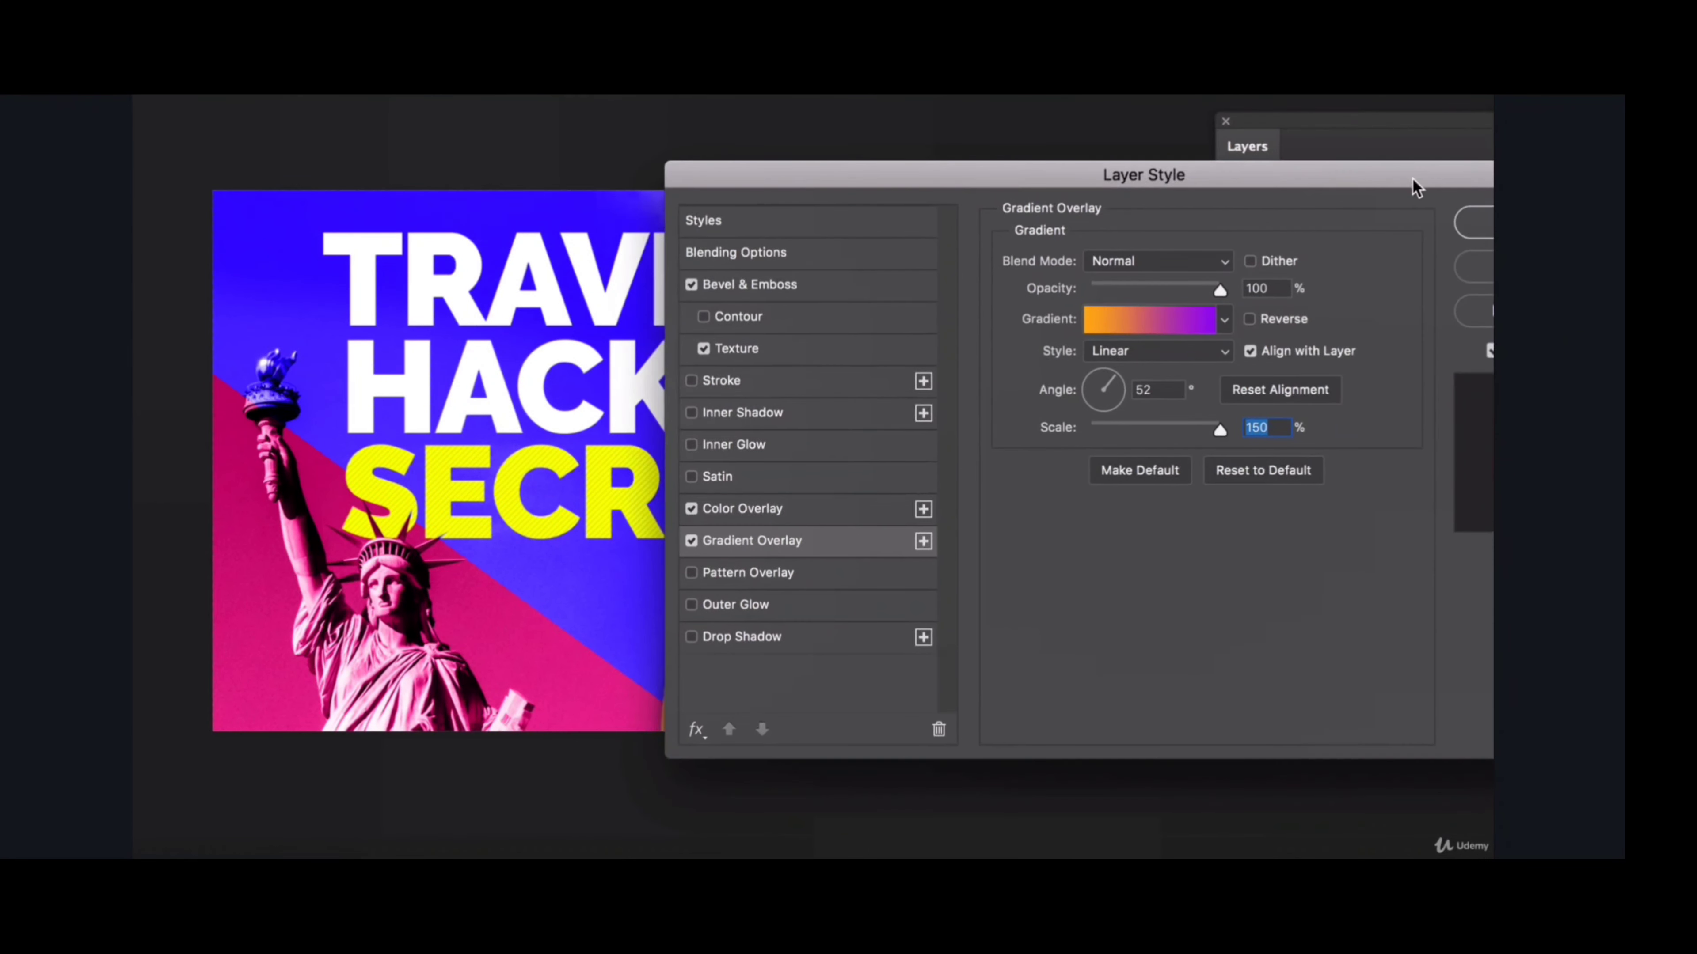
left_click(1466, 224)
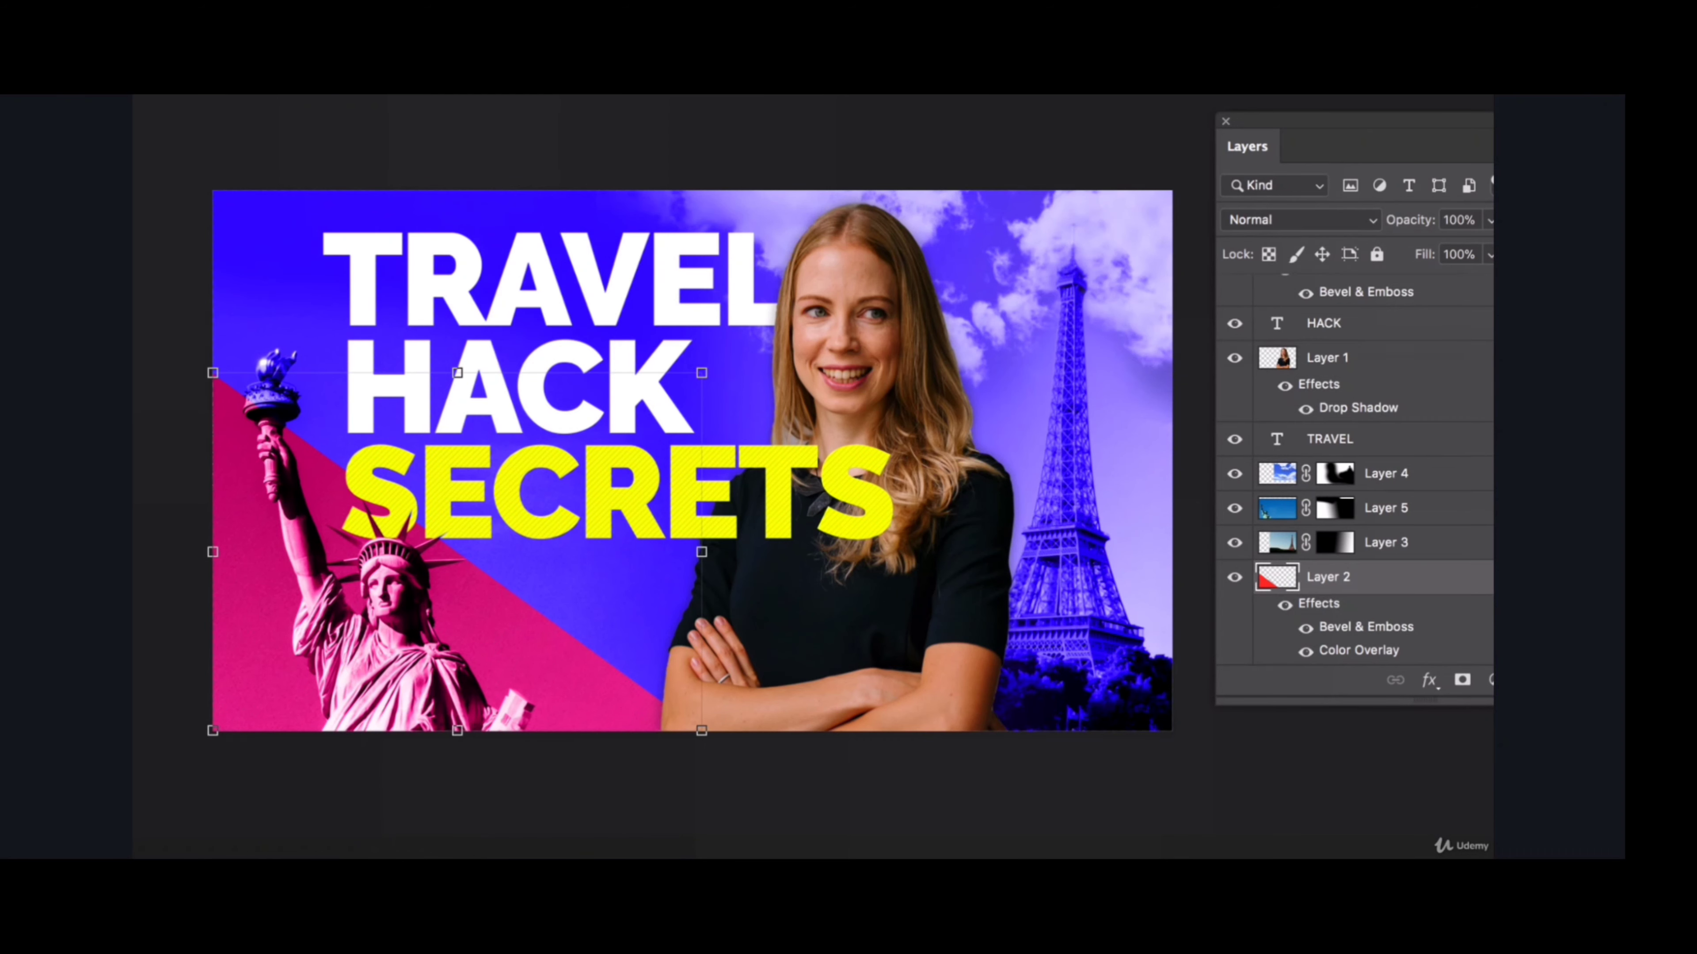
- Examine the whole thumbnail composition at reduced and enlarged sizes with no layer selected
scroll(692, 461, "down", 2)
scroll(692, 461, "left", 4)
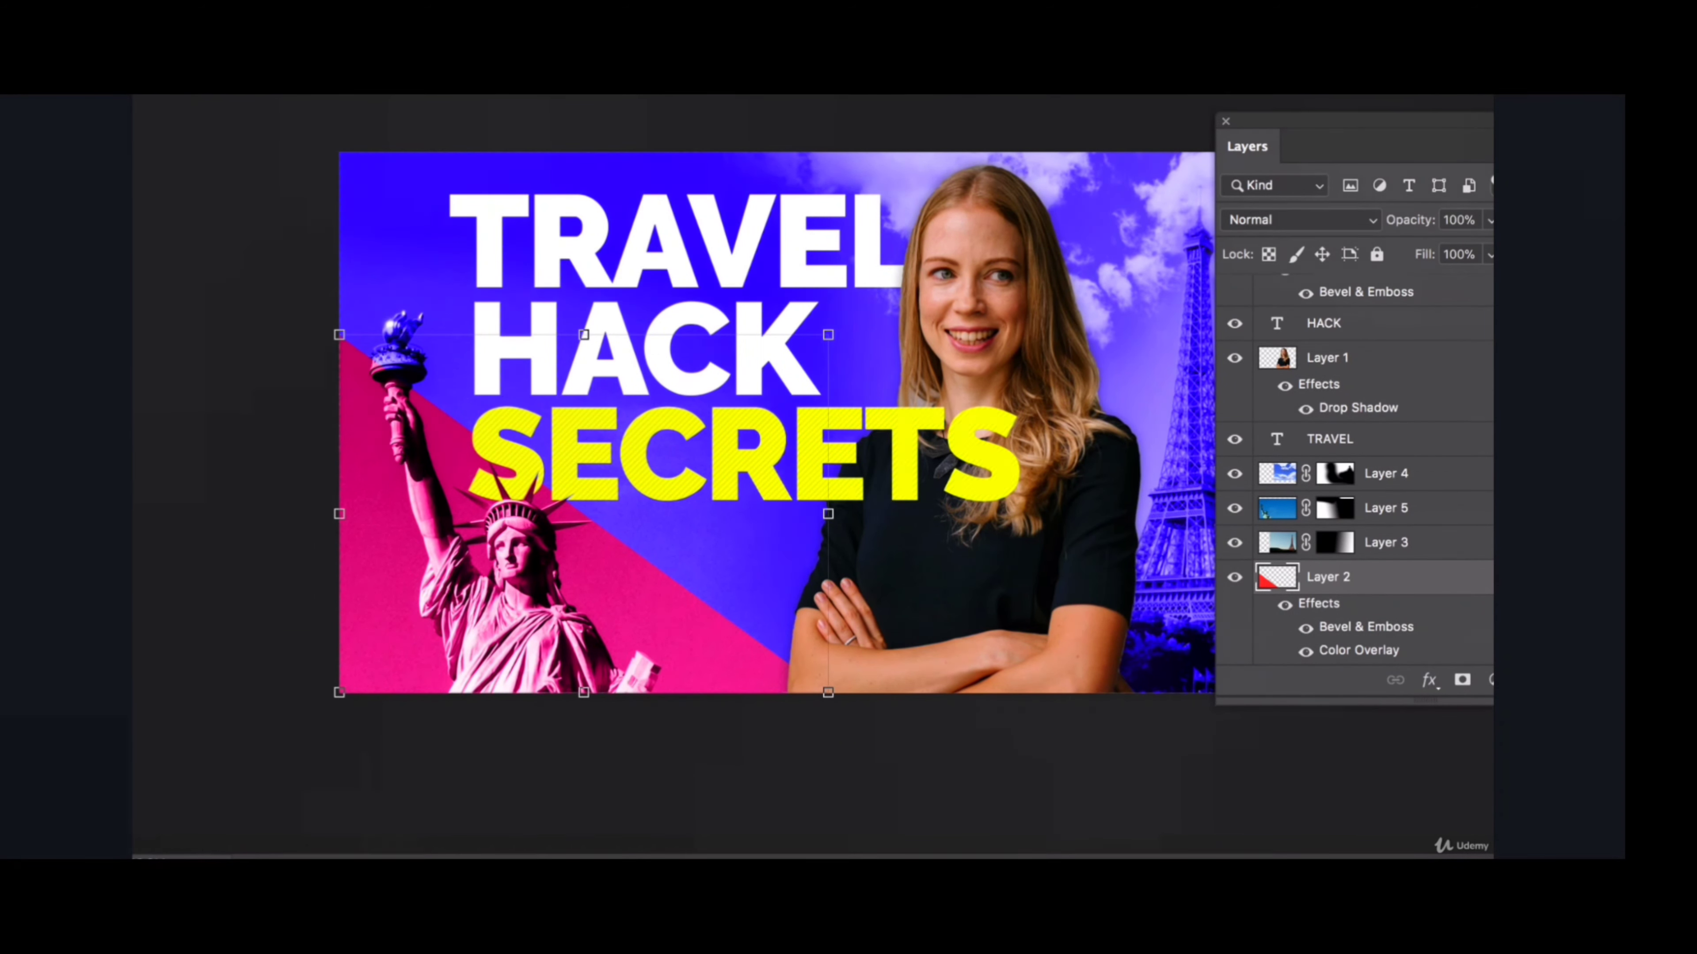
key("super+minus")
key("super+minus")
key("super+minus")
left_click(698, 146)
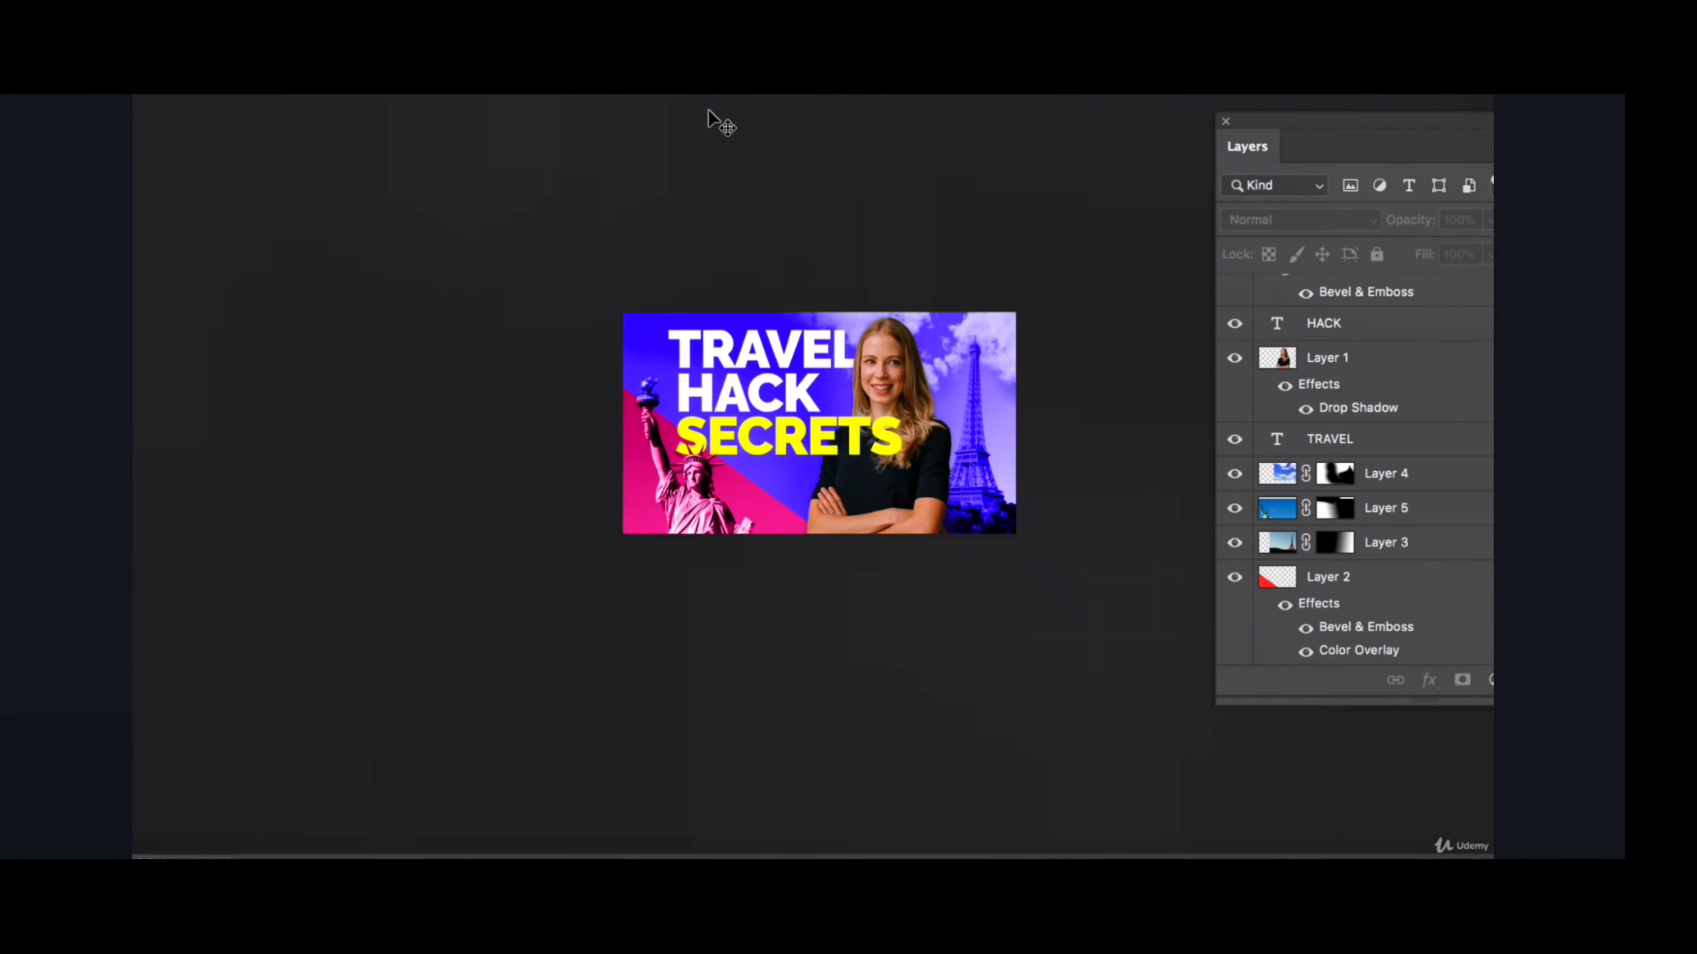
scroll(819, 423, "right", 6)
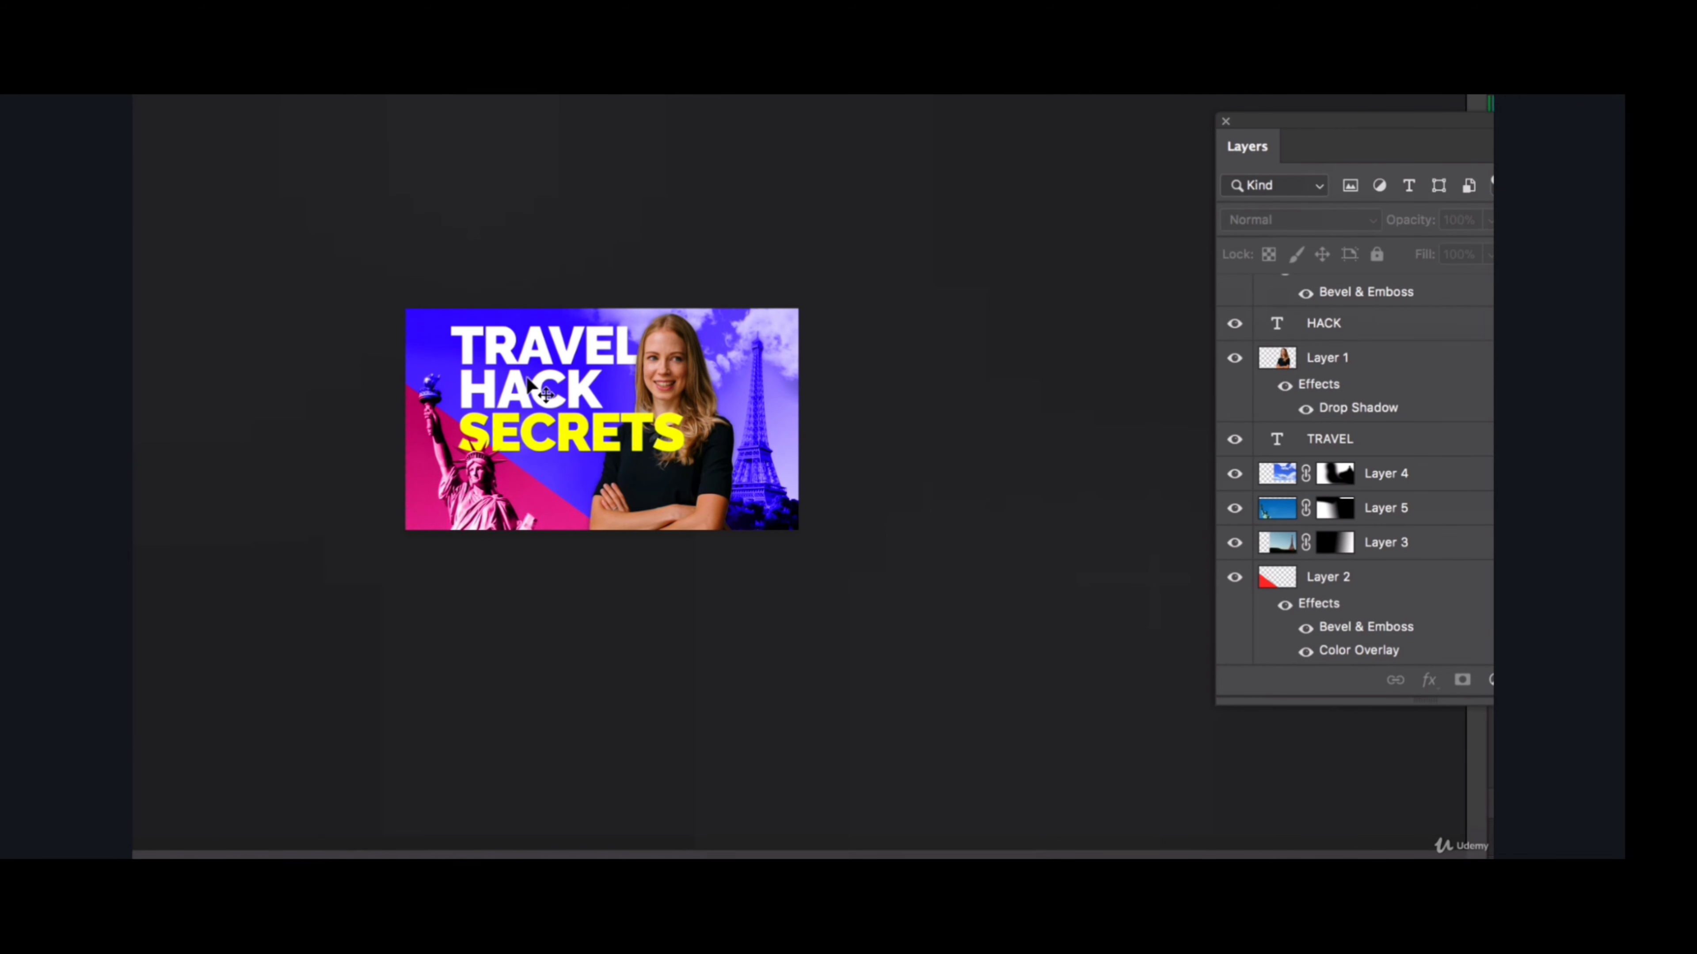
key("ctrl+plus")
key("ctrl+plus")
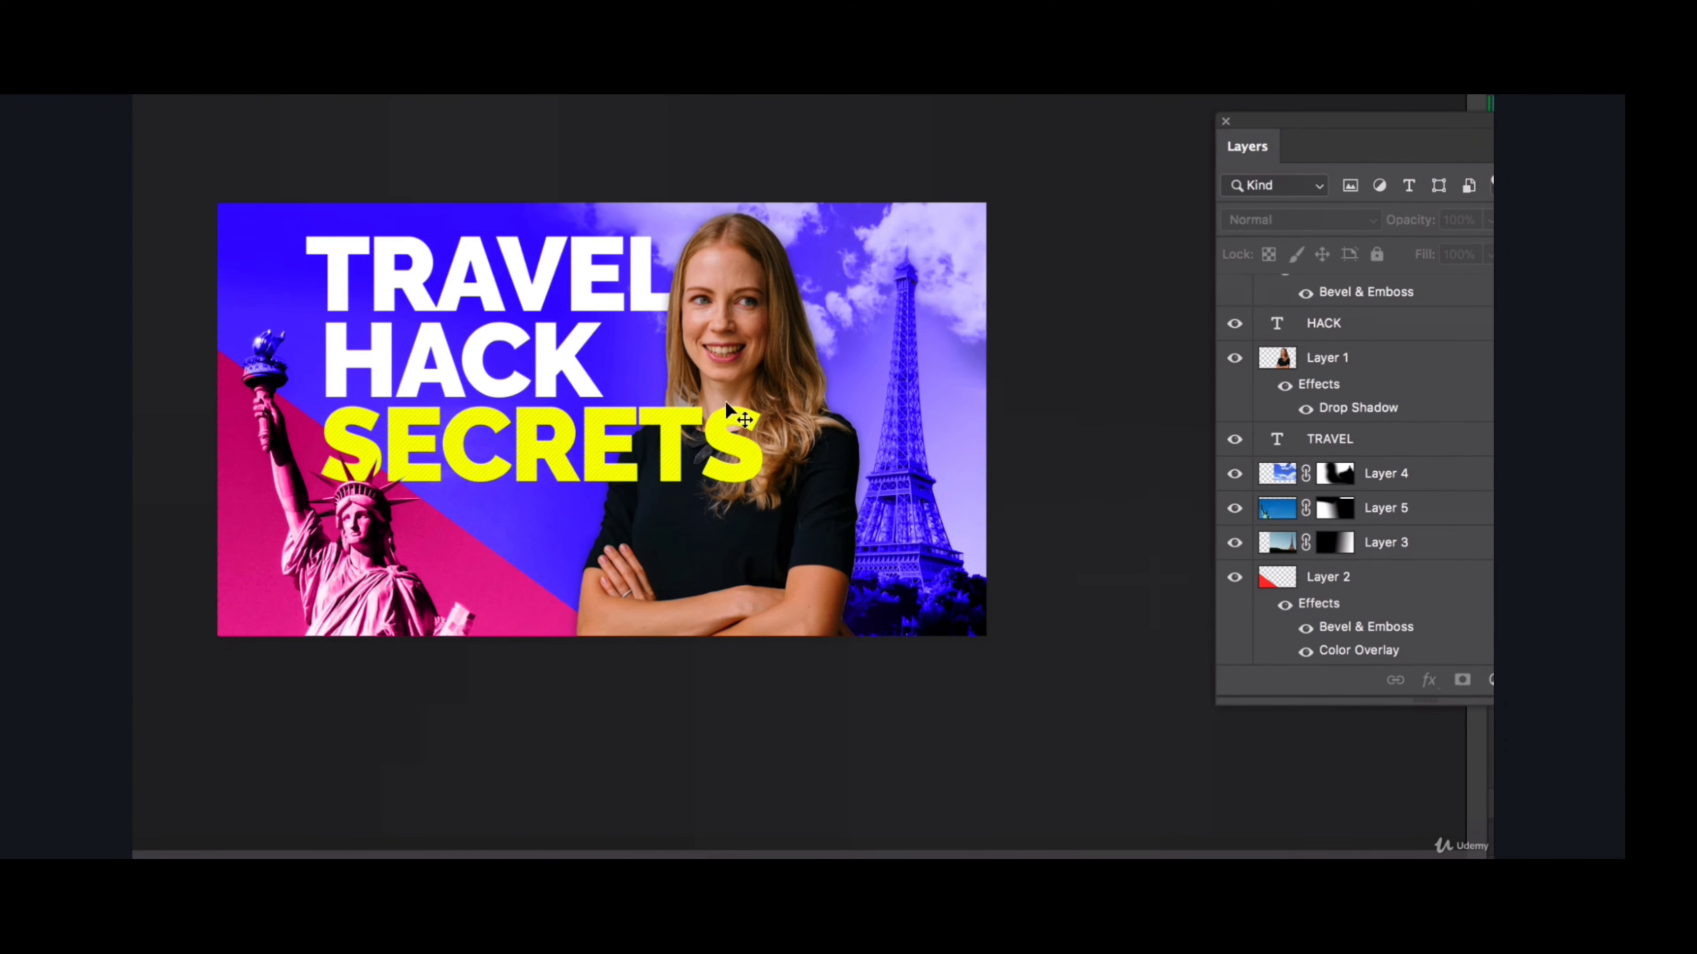
- Convert the woman's photo on Layer 1 to black and white, fine-tuning the colour channel mix
left_click(734, 309)
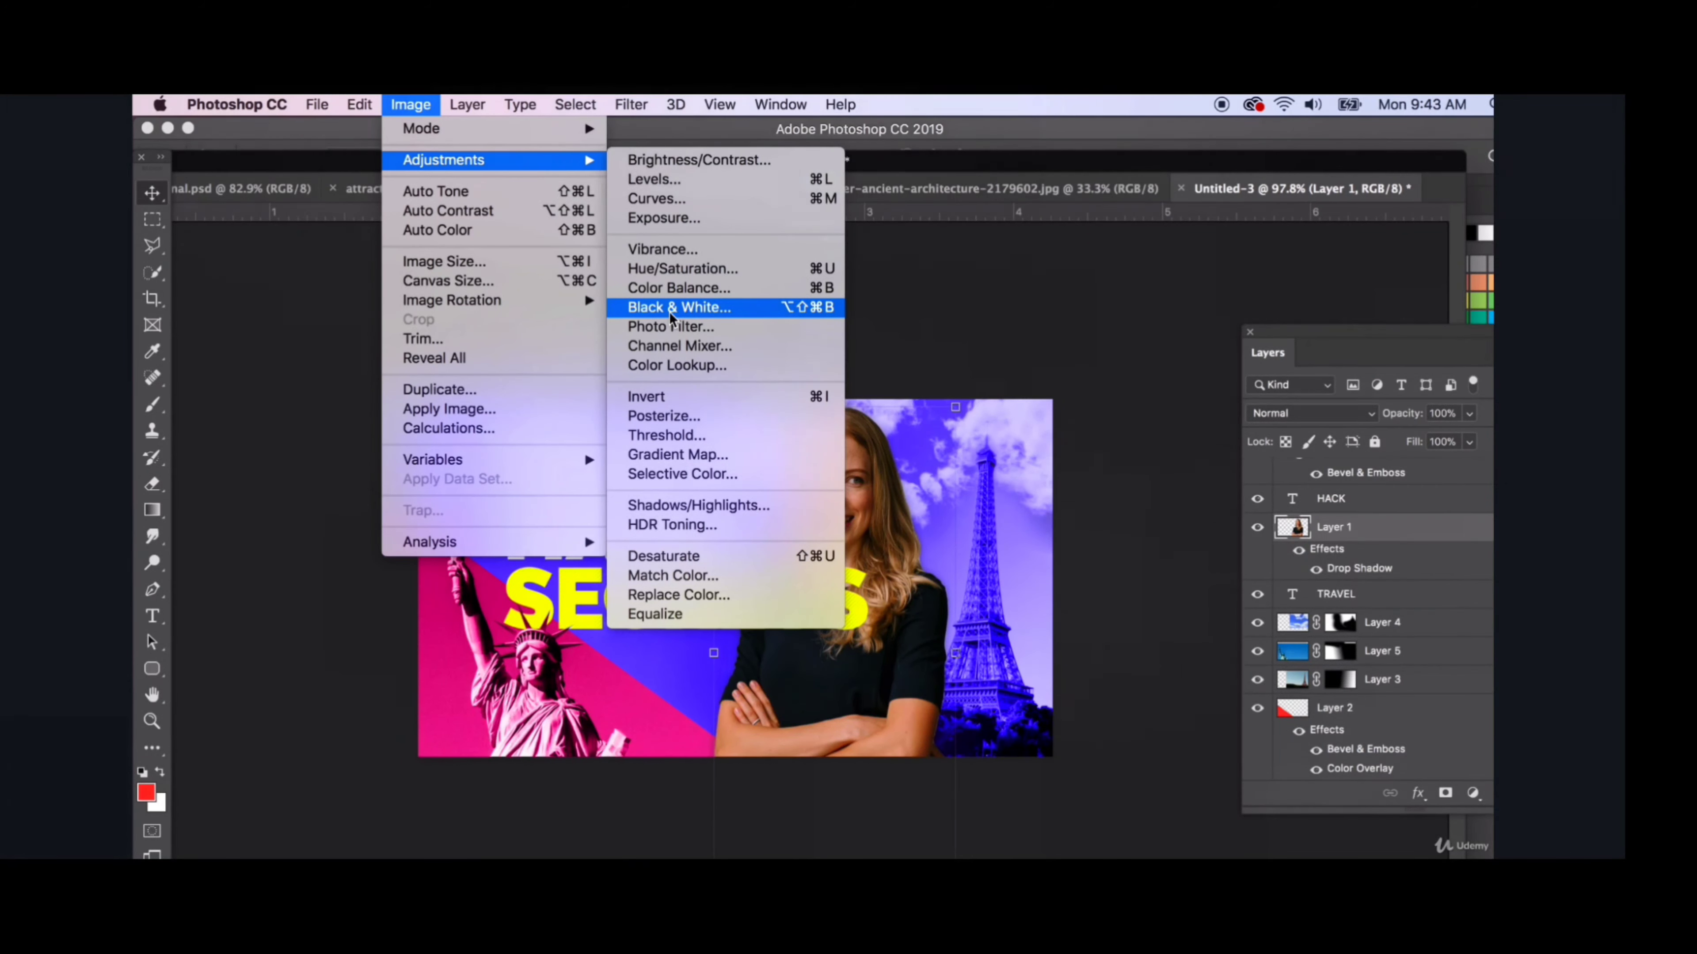
left_click(669, 309)
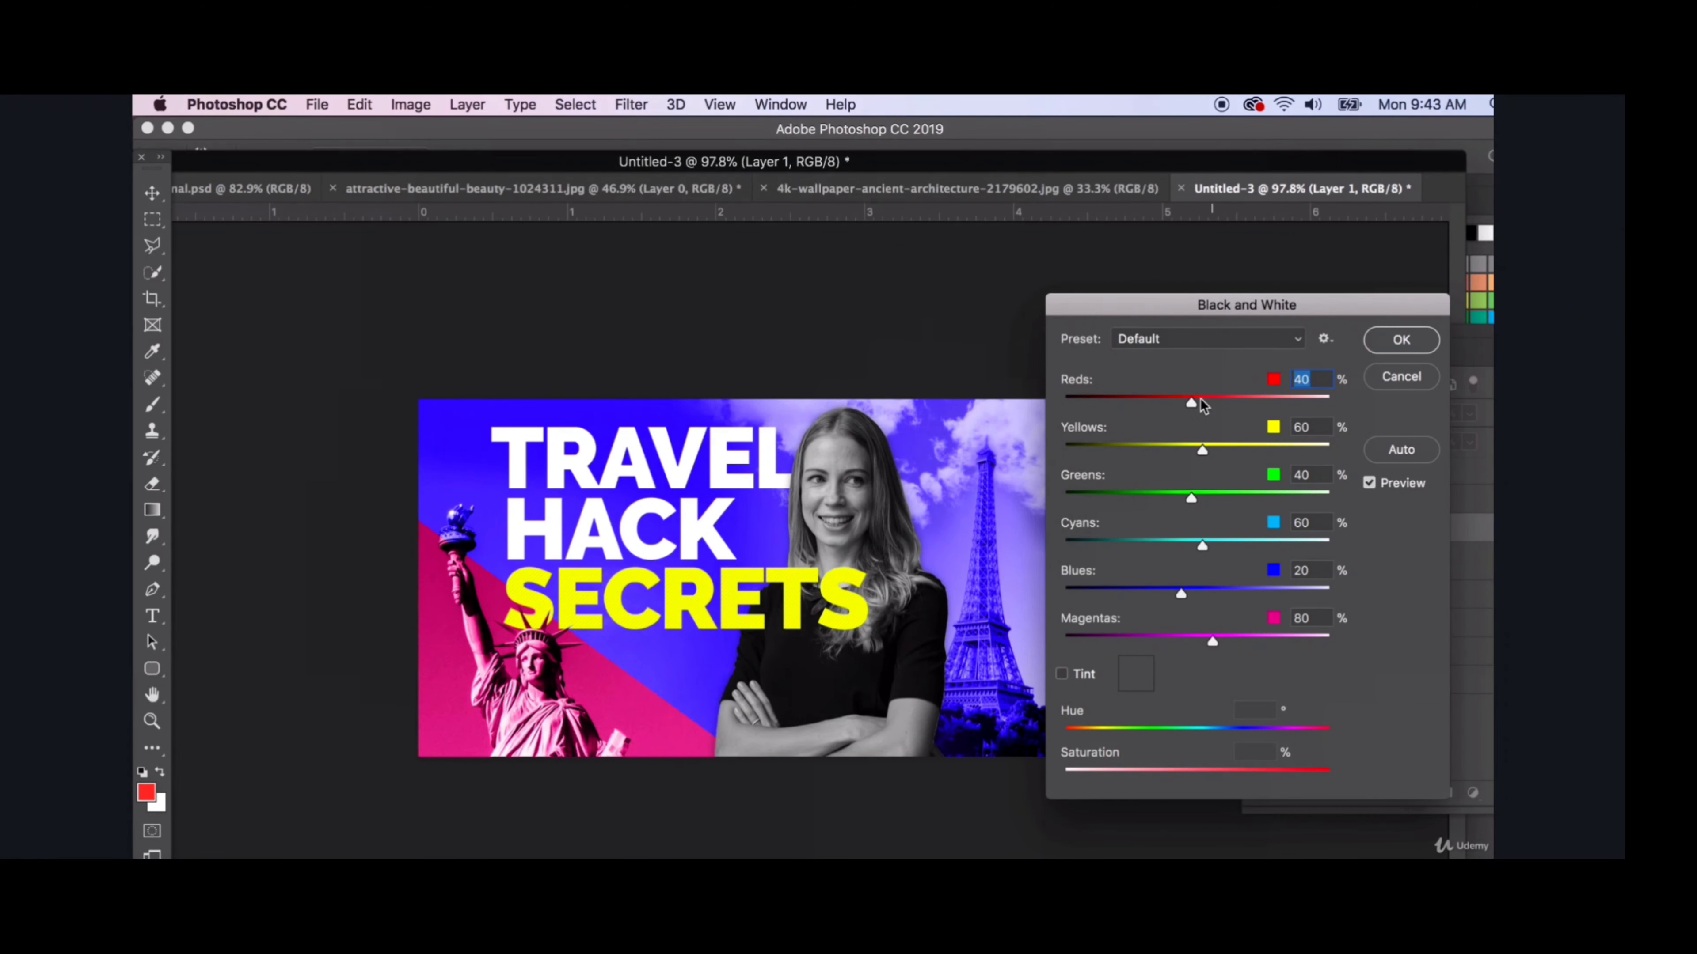
left_click_drag(1201, 406, 1193, 499)
left_click(1205, 500)
left_click_drag(1199, 642, 1212, 641)
left_click_drag(1181, 594, 1185, 594)
left_click(1411, 346)
- Apply an Exposure adjustment to the woman's photo on Layer 1, slightly shifting its tonal settings
left_click(410, 104)
mouse_move(440, 160)
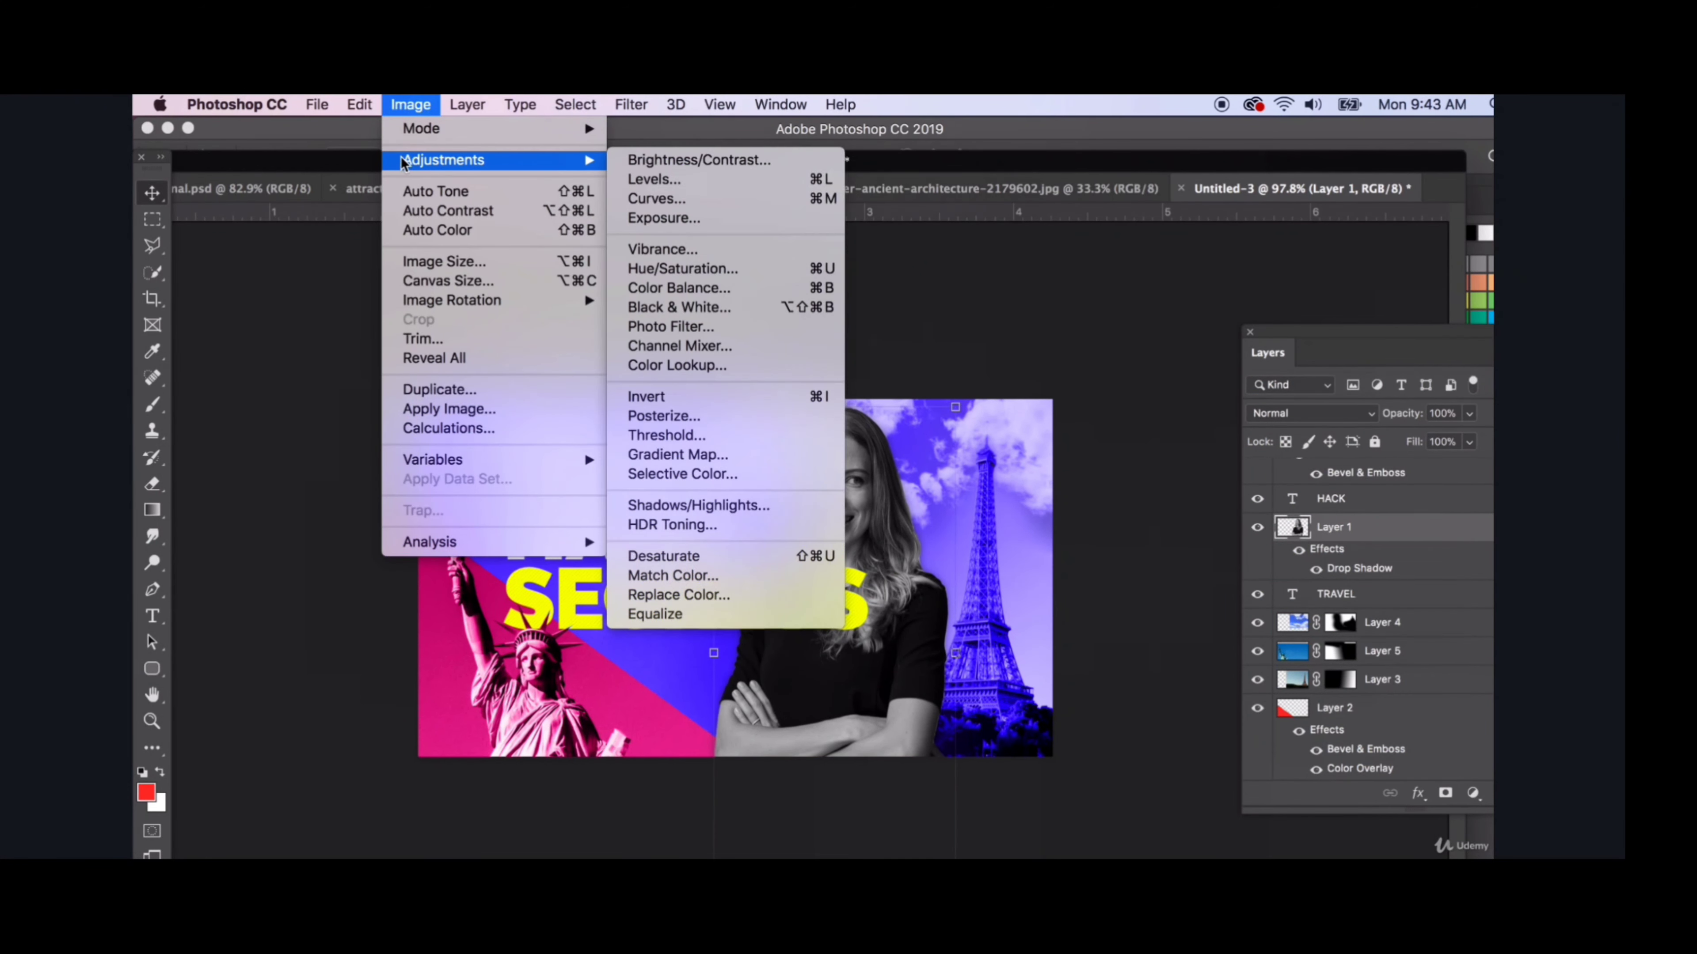
left_click(658, 217)
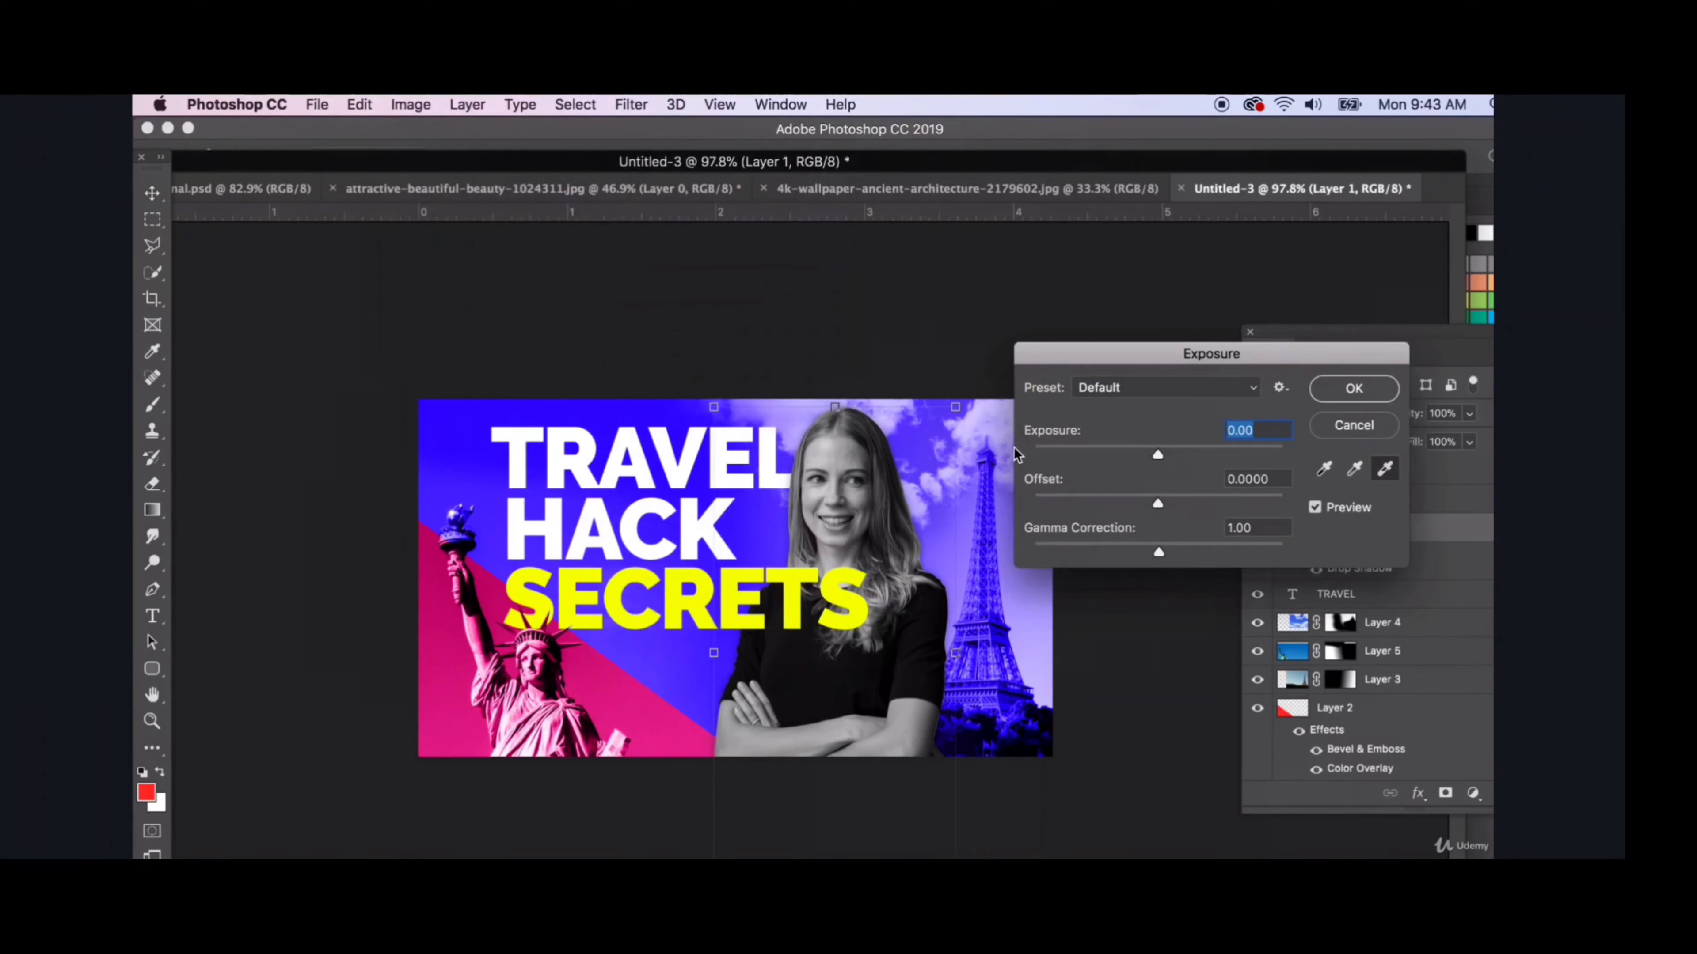
left_click_drag(1159, 455, 1163, 505)
left_click(1350, 389)
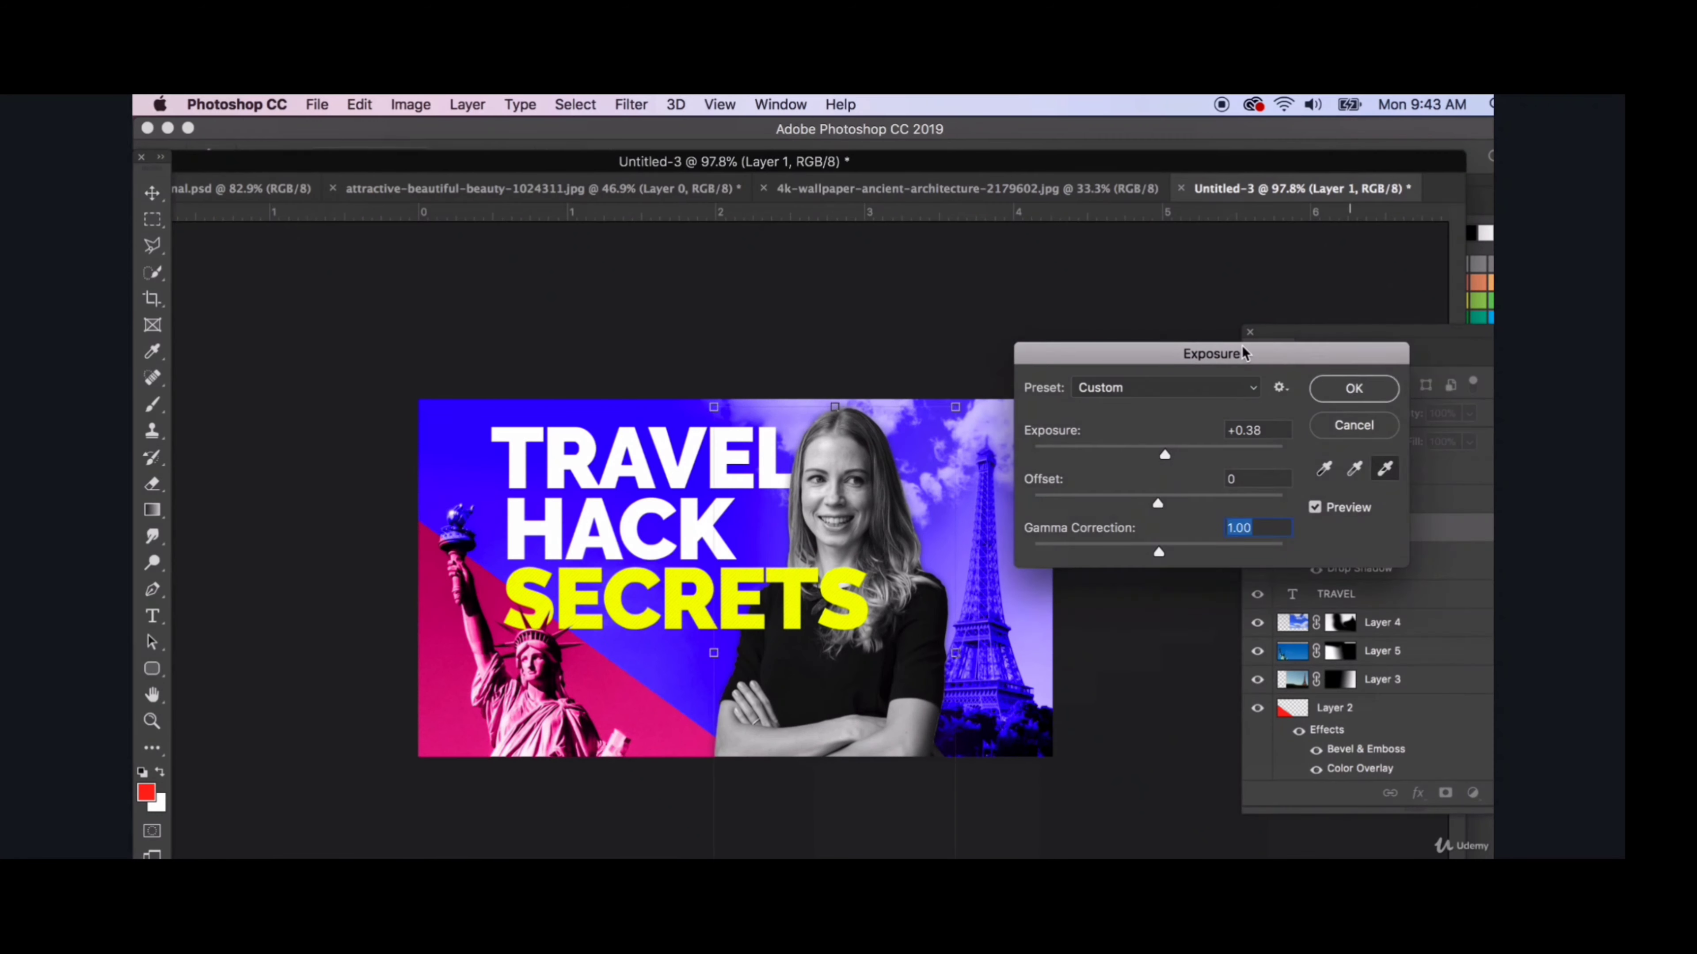
- Apply the Sharpen filter to the woman's photo on Layer 1
left_click(630, 105)
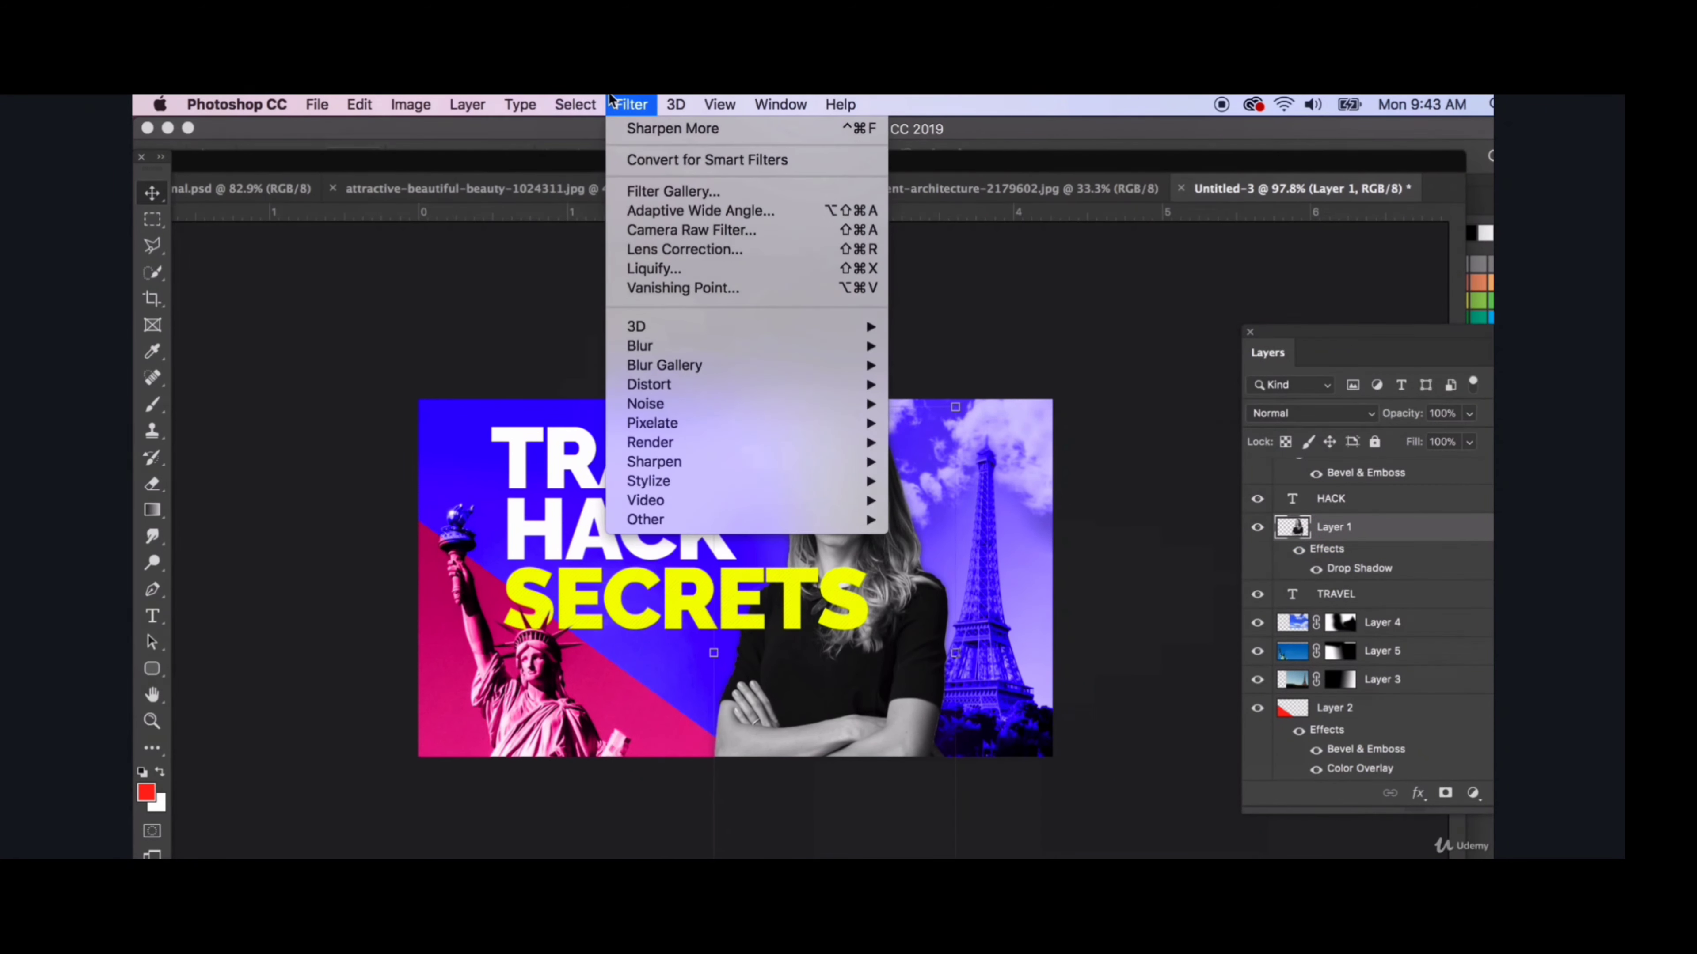
left_click(666, 162)
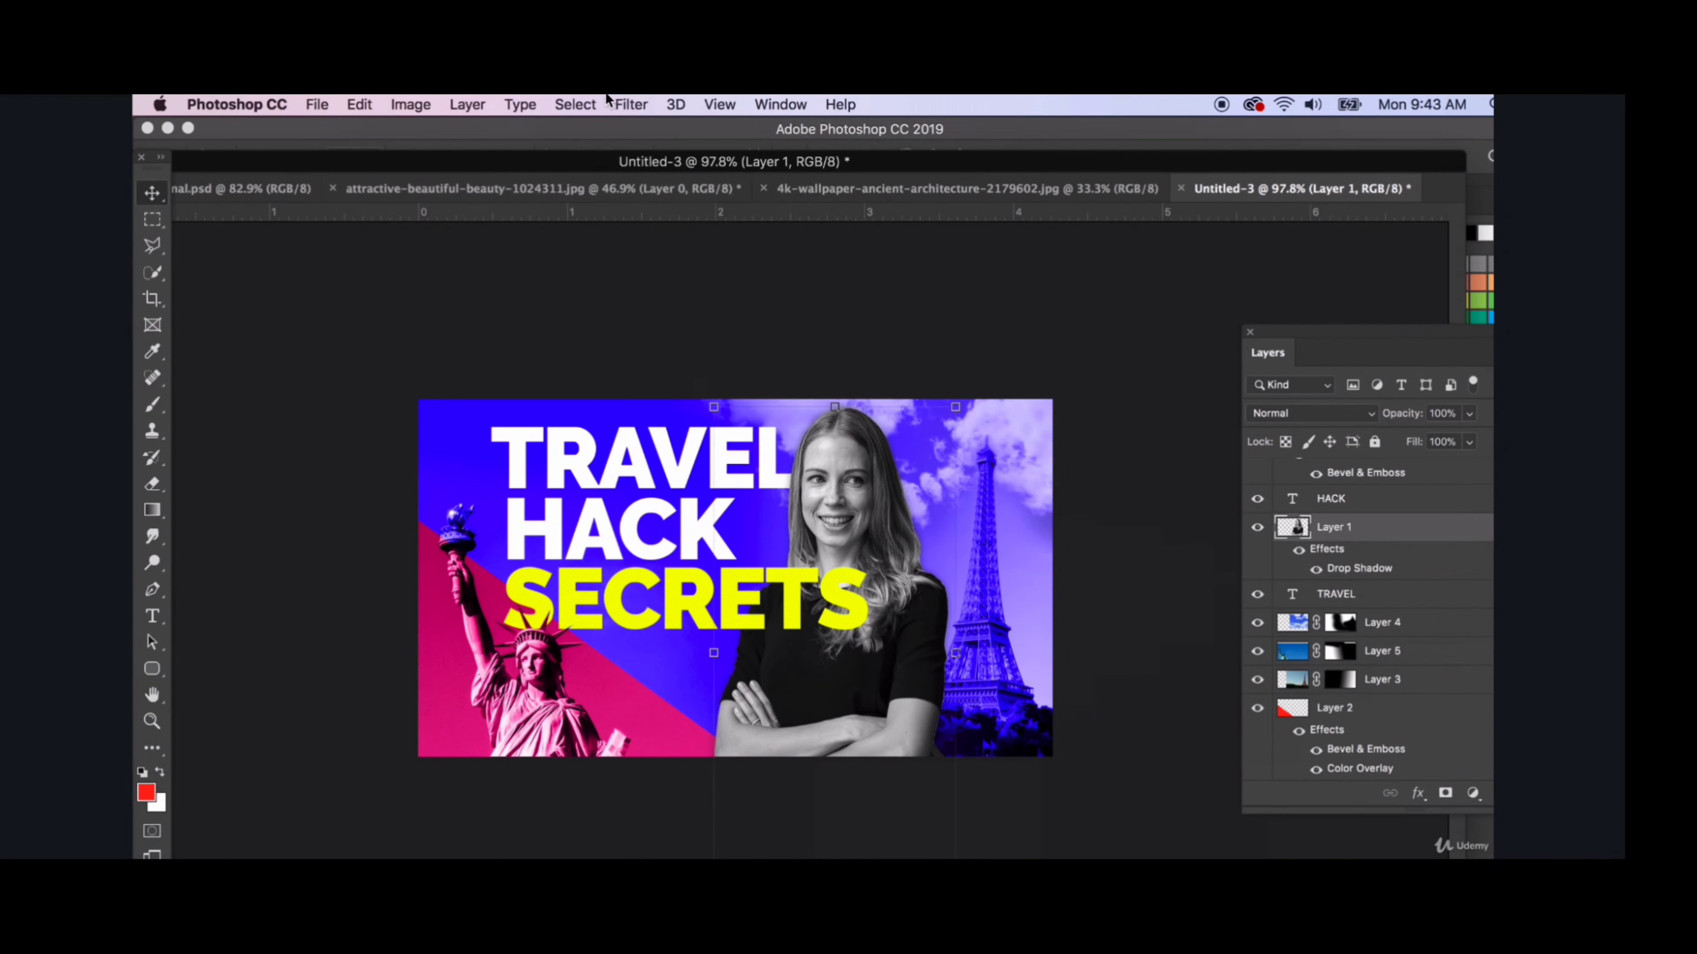
left_click(631, 105)
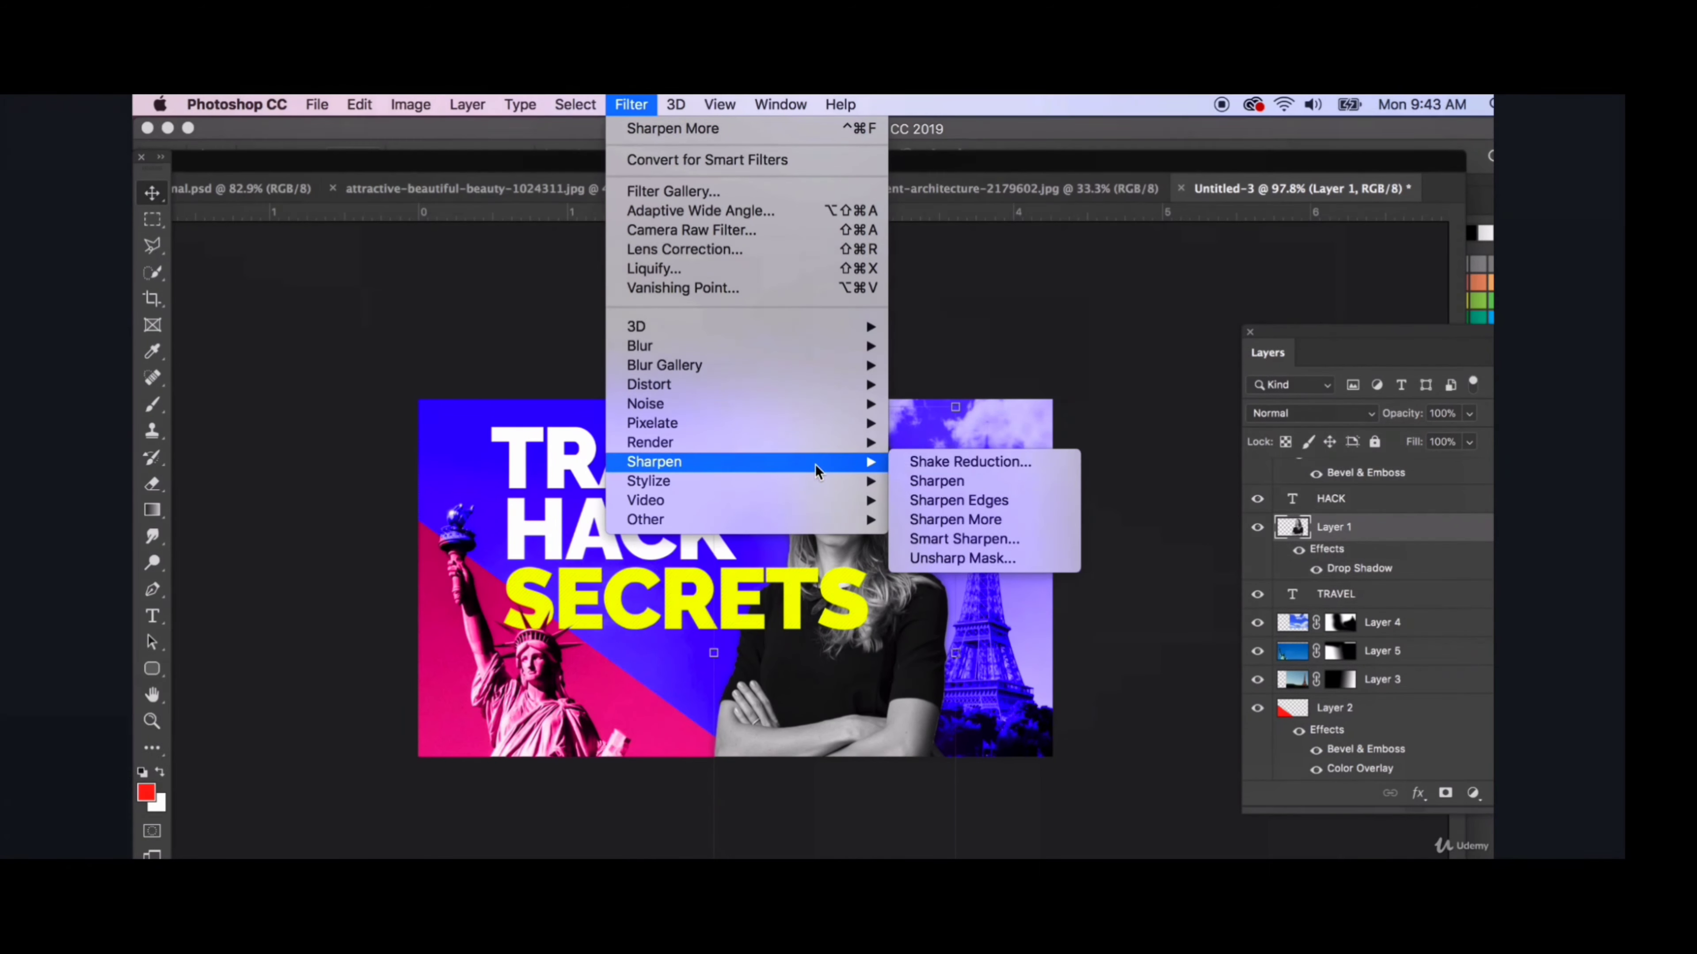
left_click(924, 482)
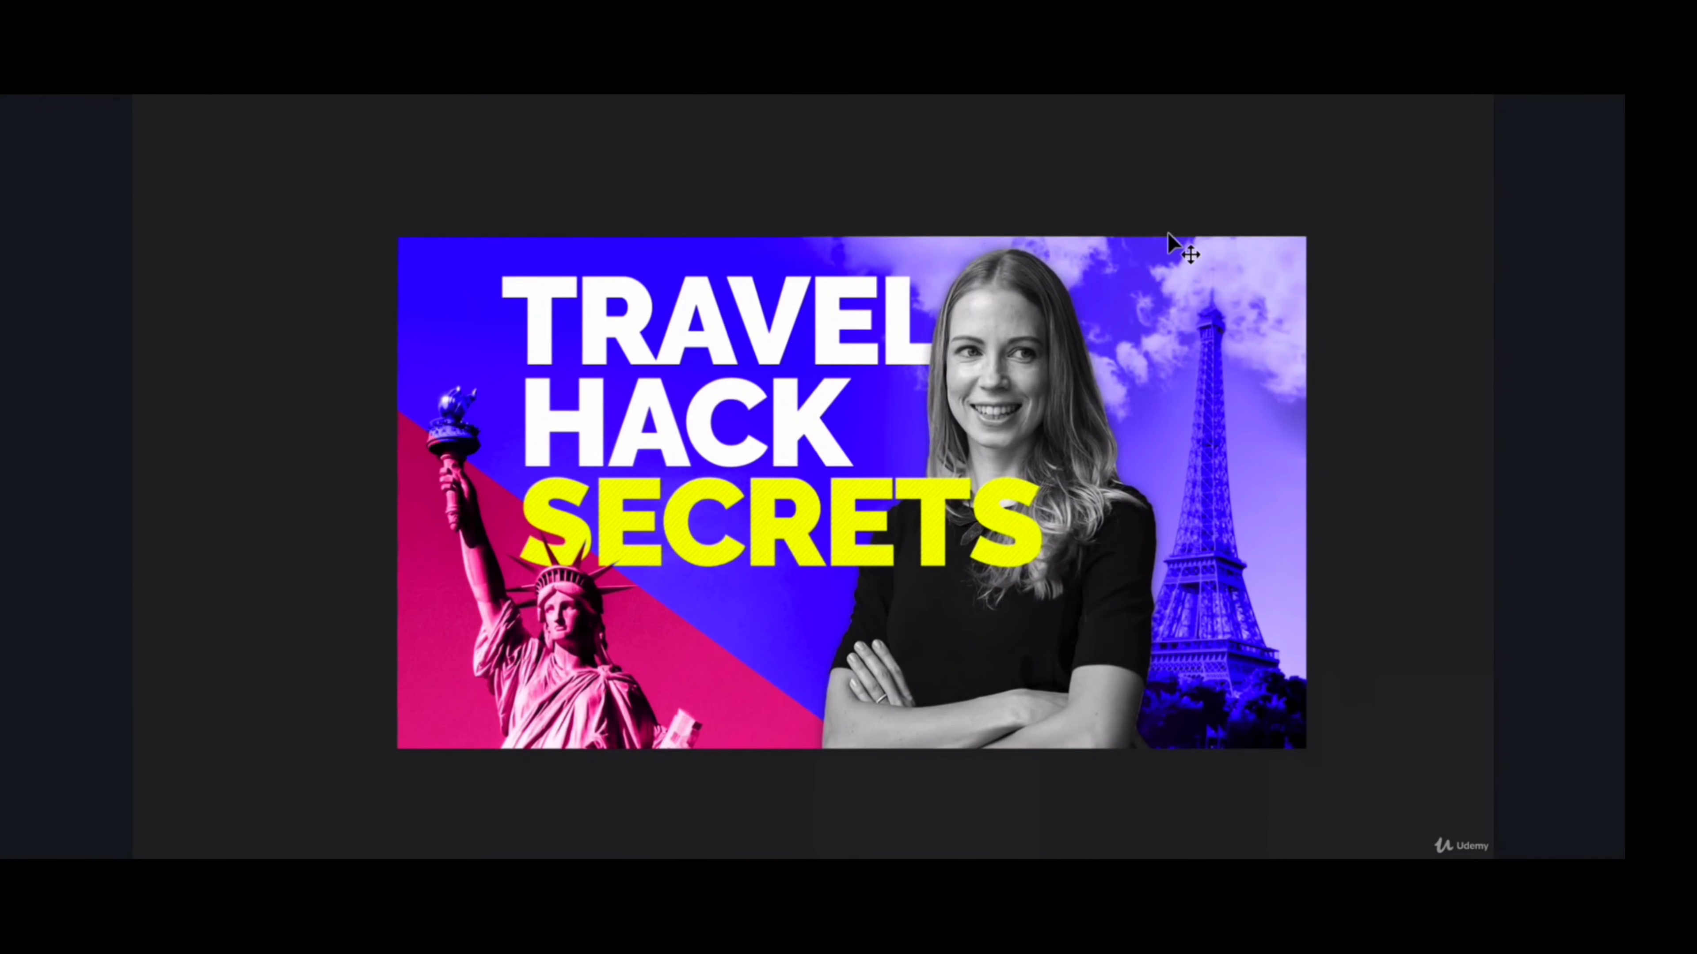
key("ctrl+t")
left_click(691, 96)
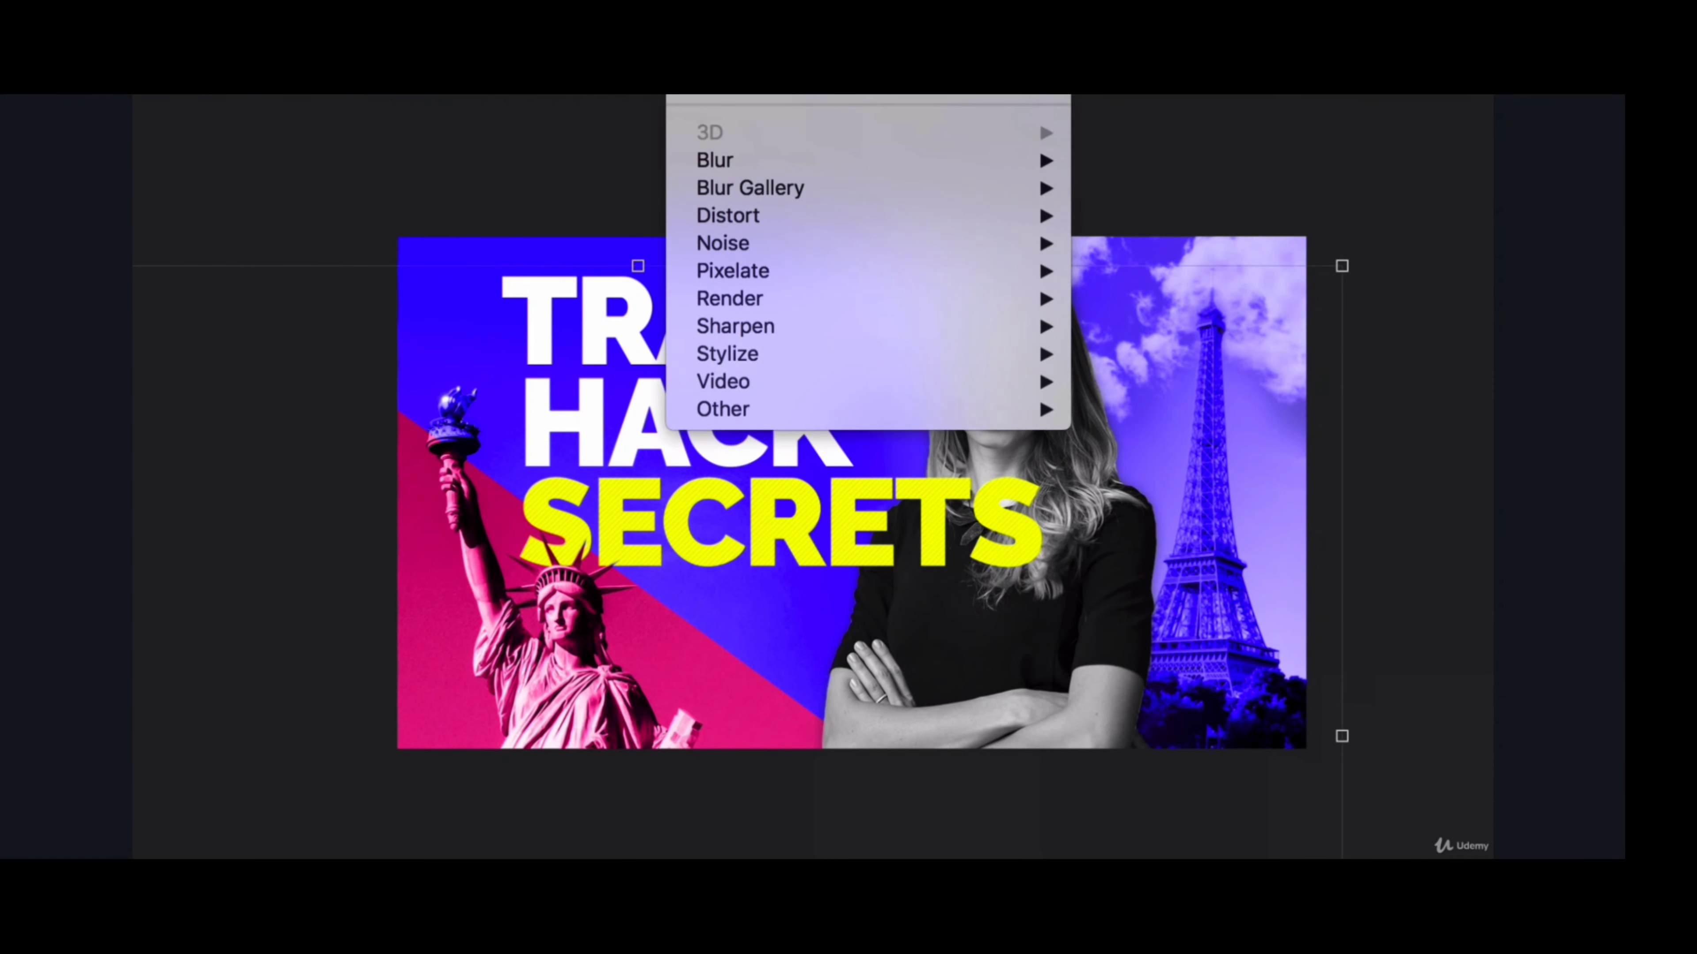
mouse_move(825, 95)
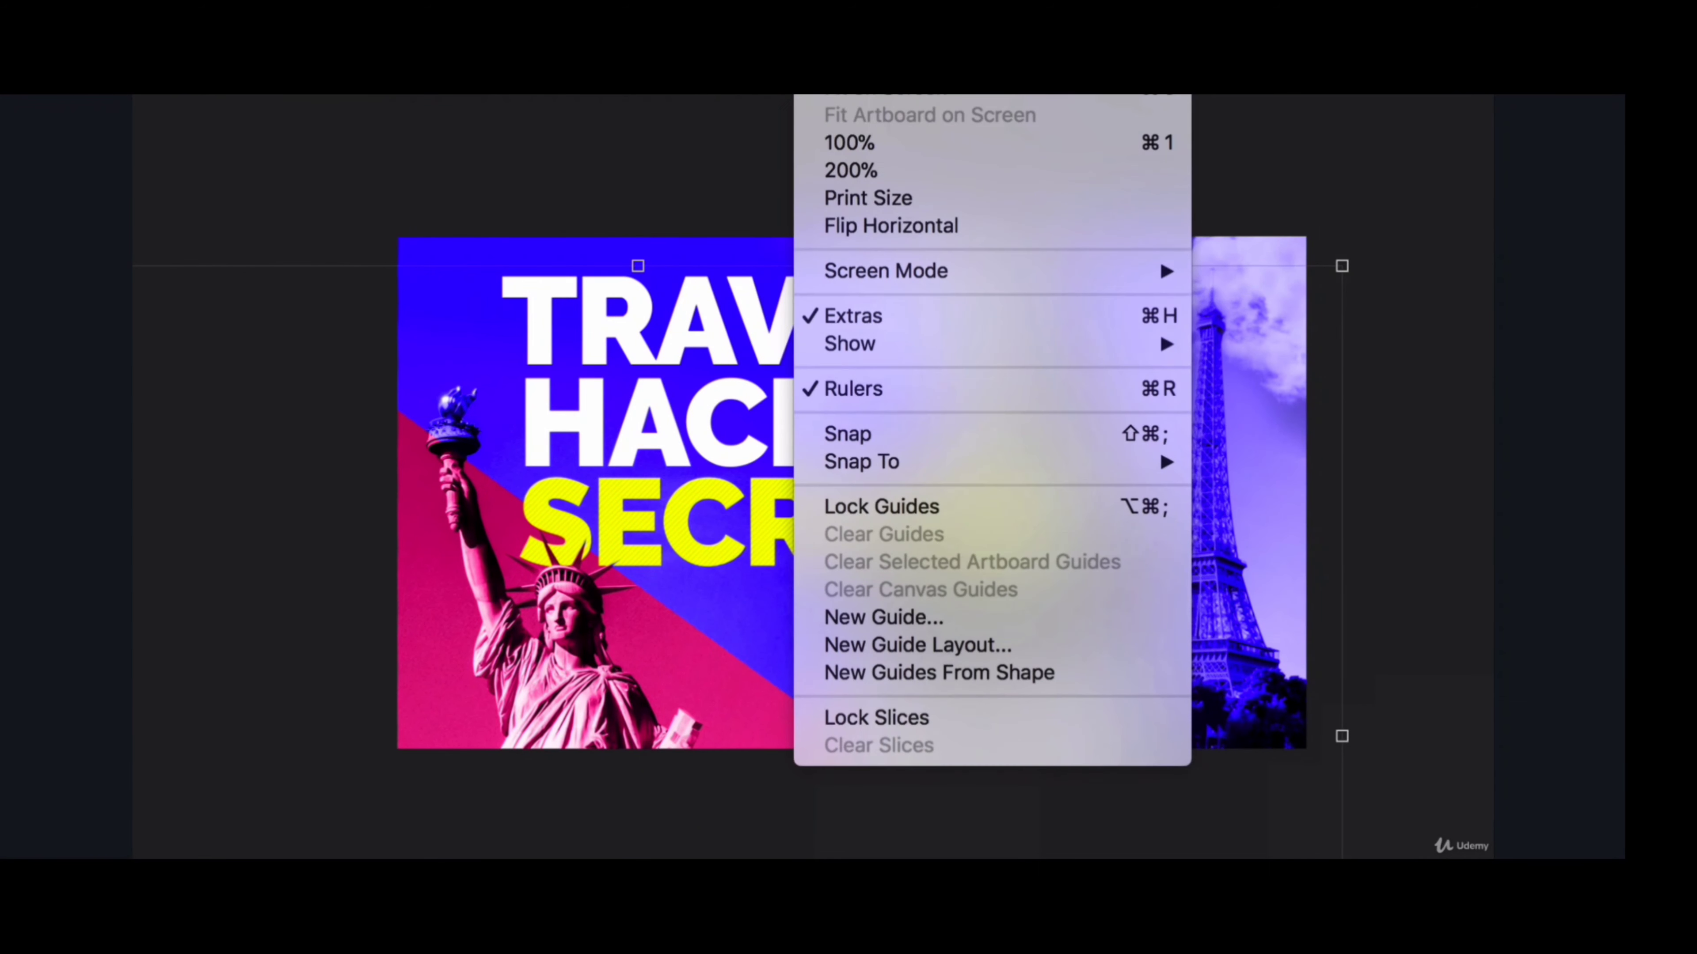
mouse_move(692, 95)
key("Escape")
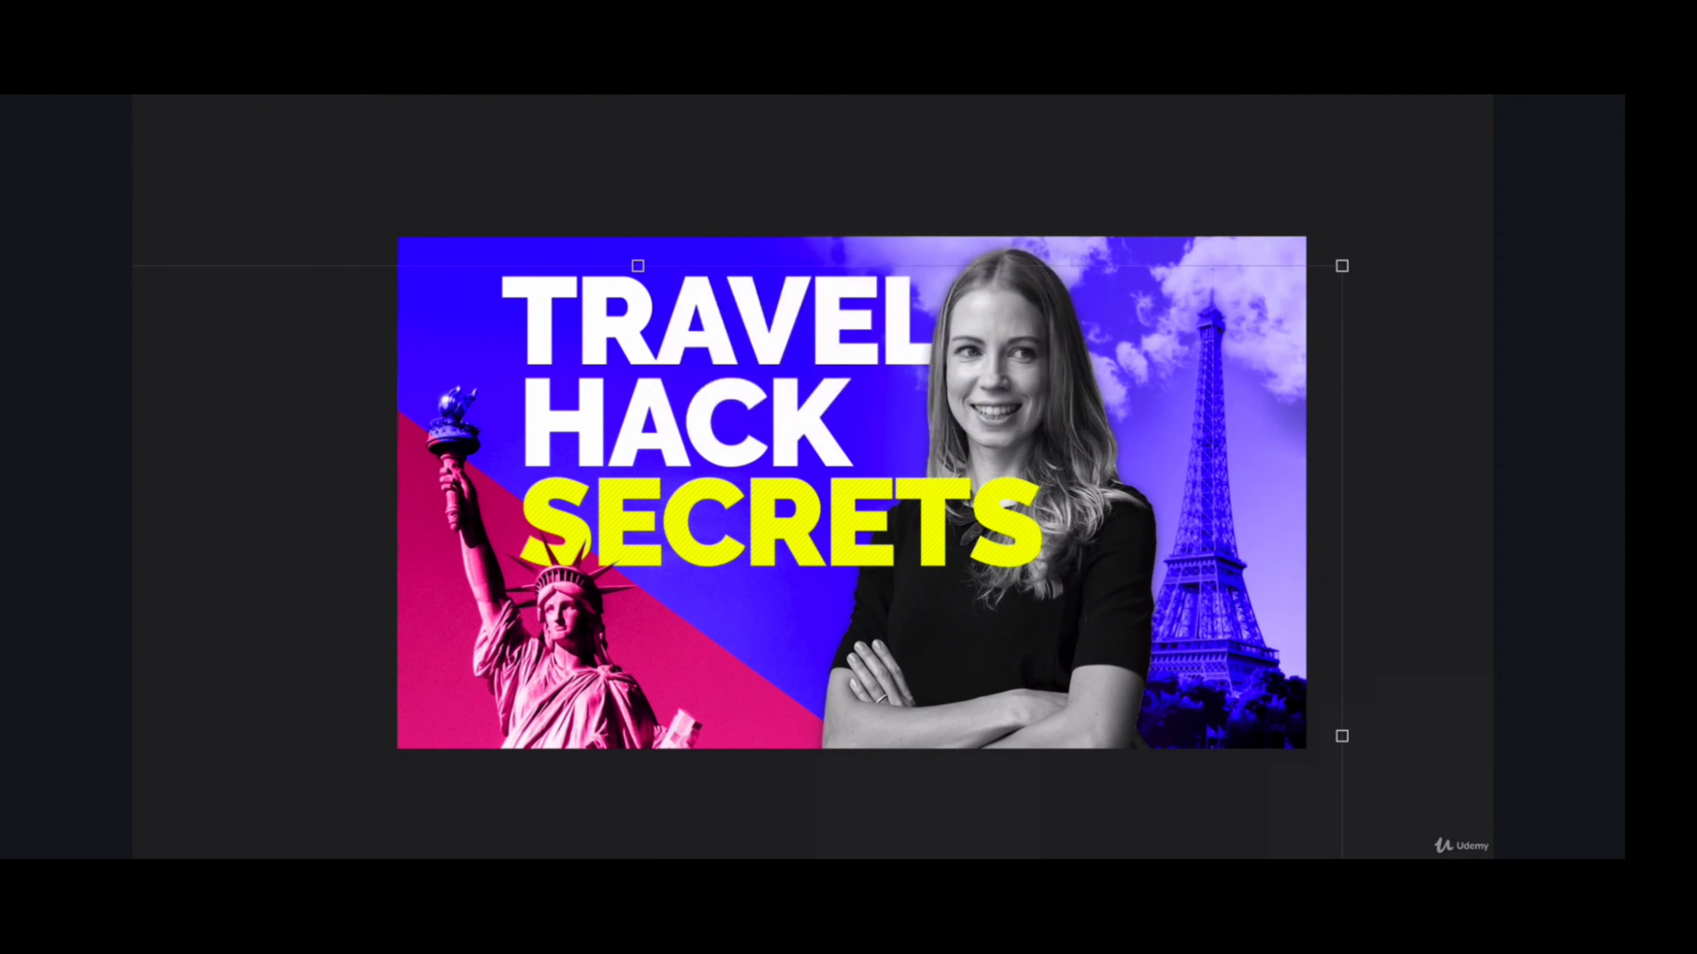
left_click(1212, 521)
left_click(597, 96)
mouse_move(692, 95)
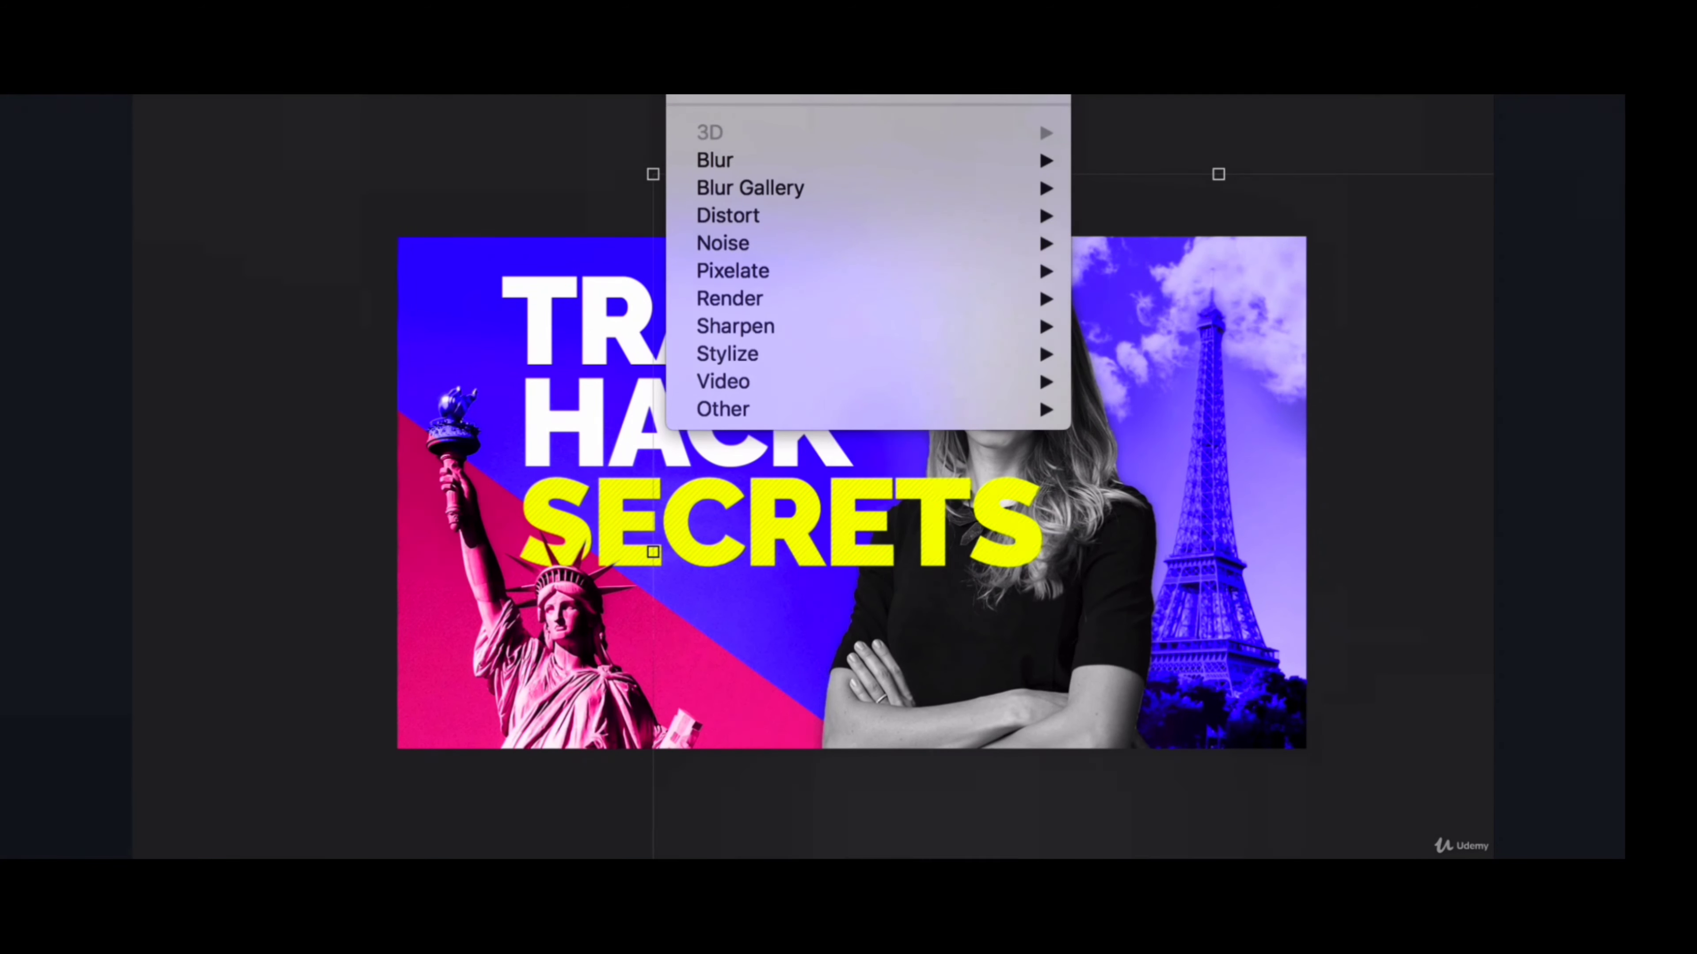
key("Escape")
left_click(306, 97)
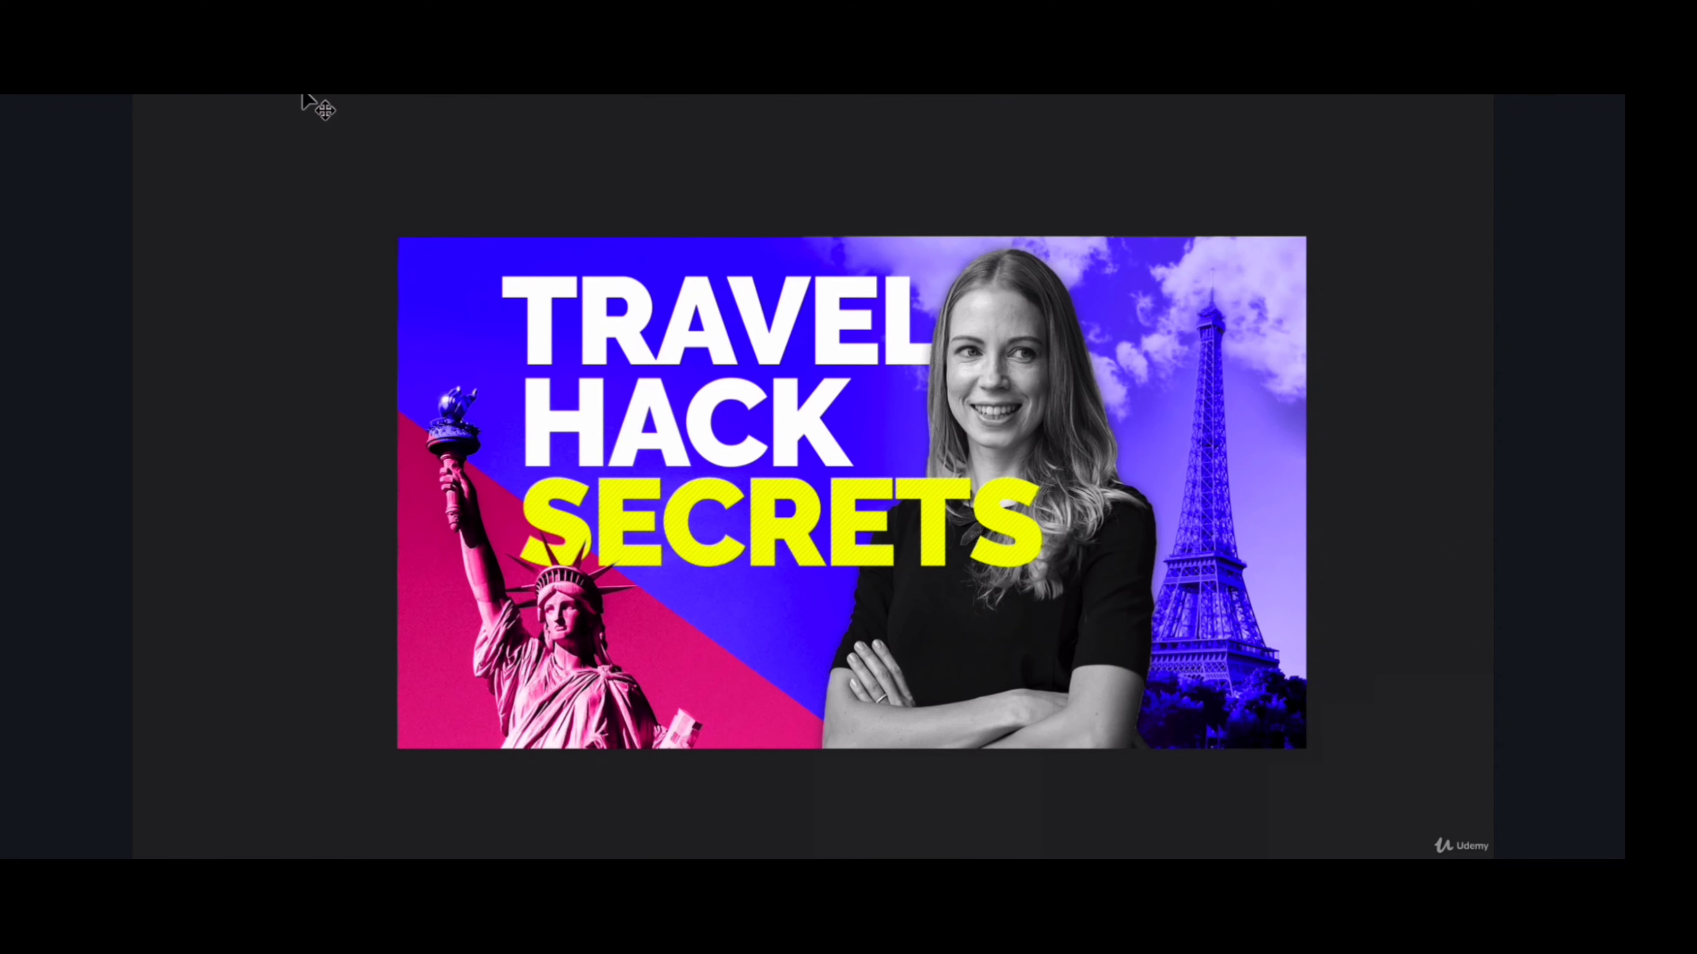
- Add a Multiply Drop Shadow to the SECRETS text with opacity 36, angle 90°, distance 0, spread 0 and size 24
left_click(775, 534)
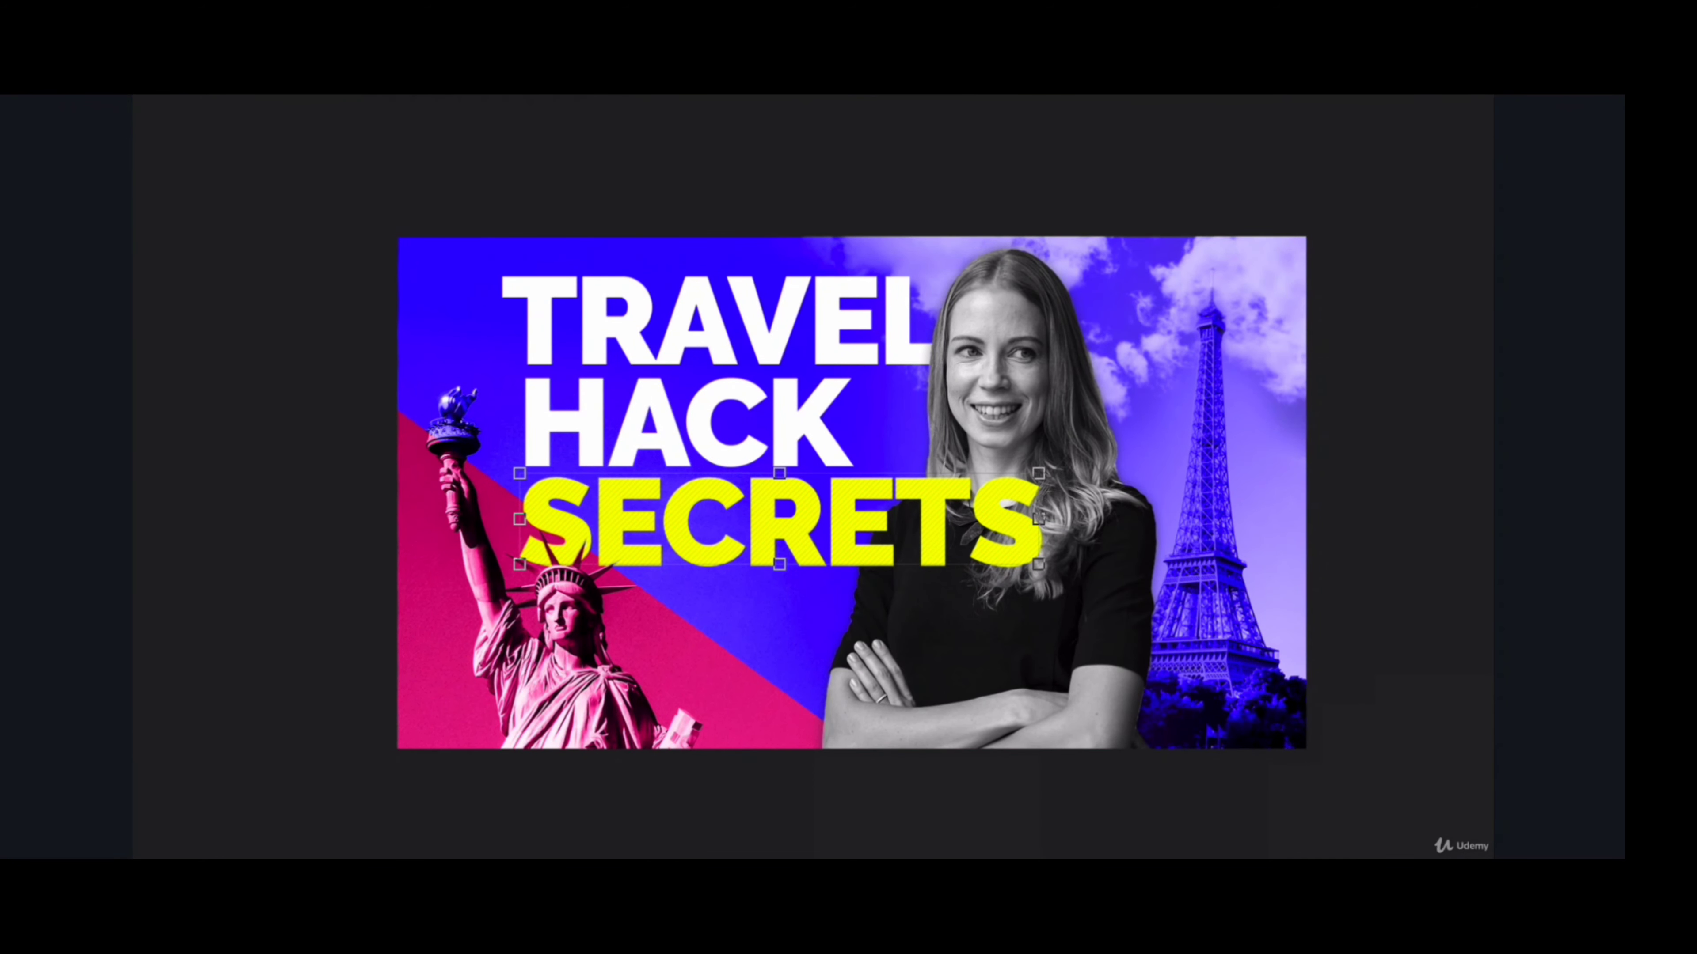
left_click(1067, 749)
left_click_drag(1080, 214, 1370, 223)
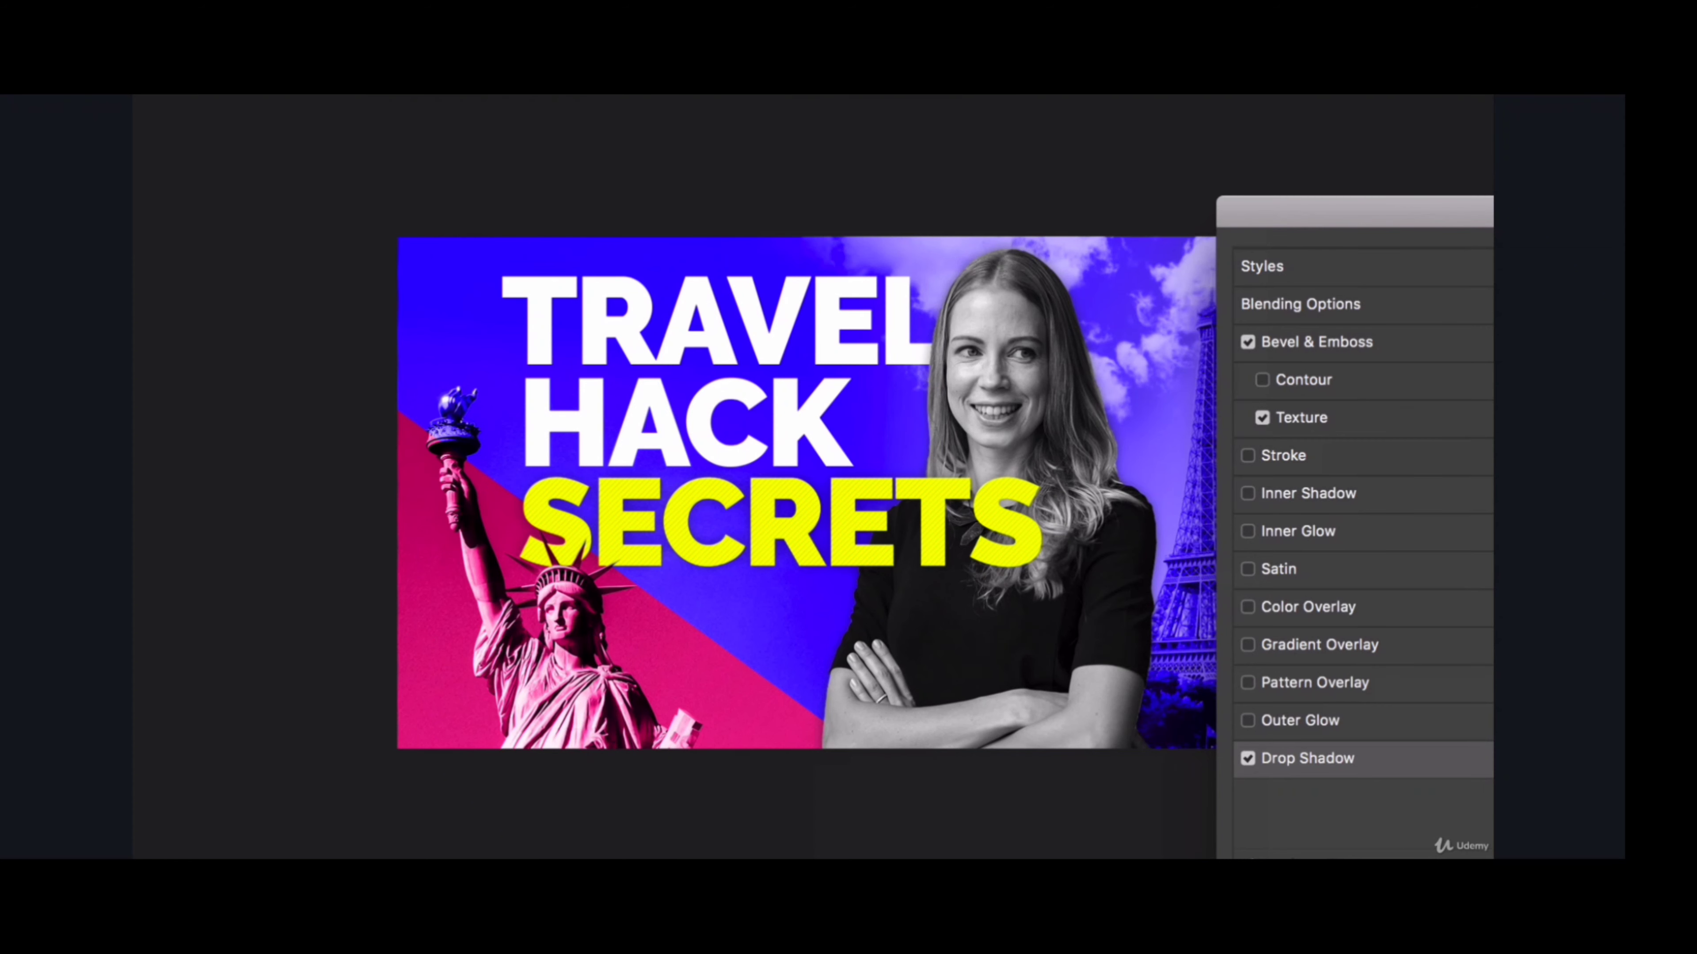
left_click_drag(1693, 211, 1272, 329)
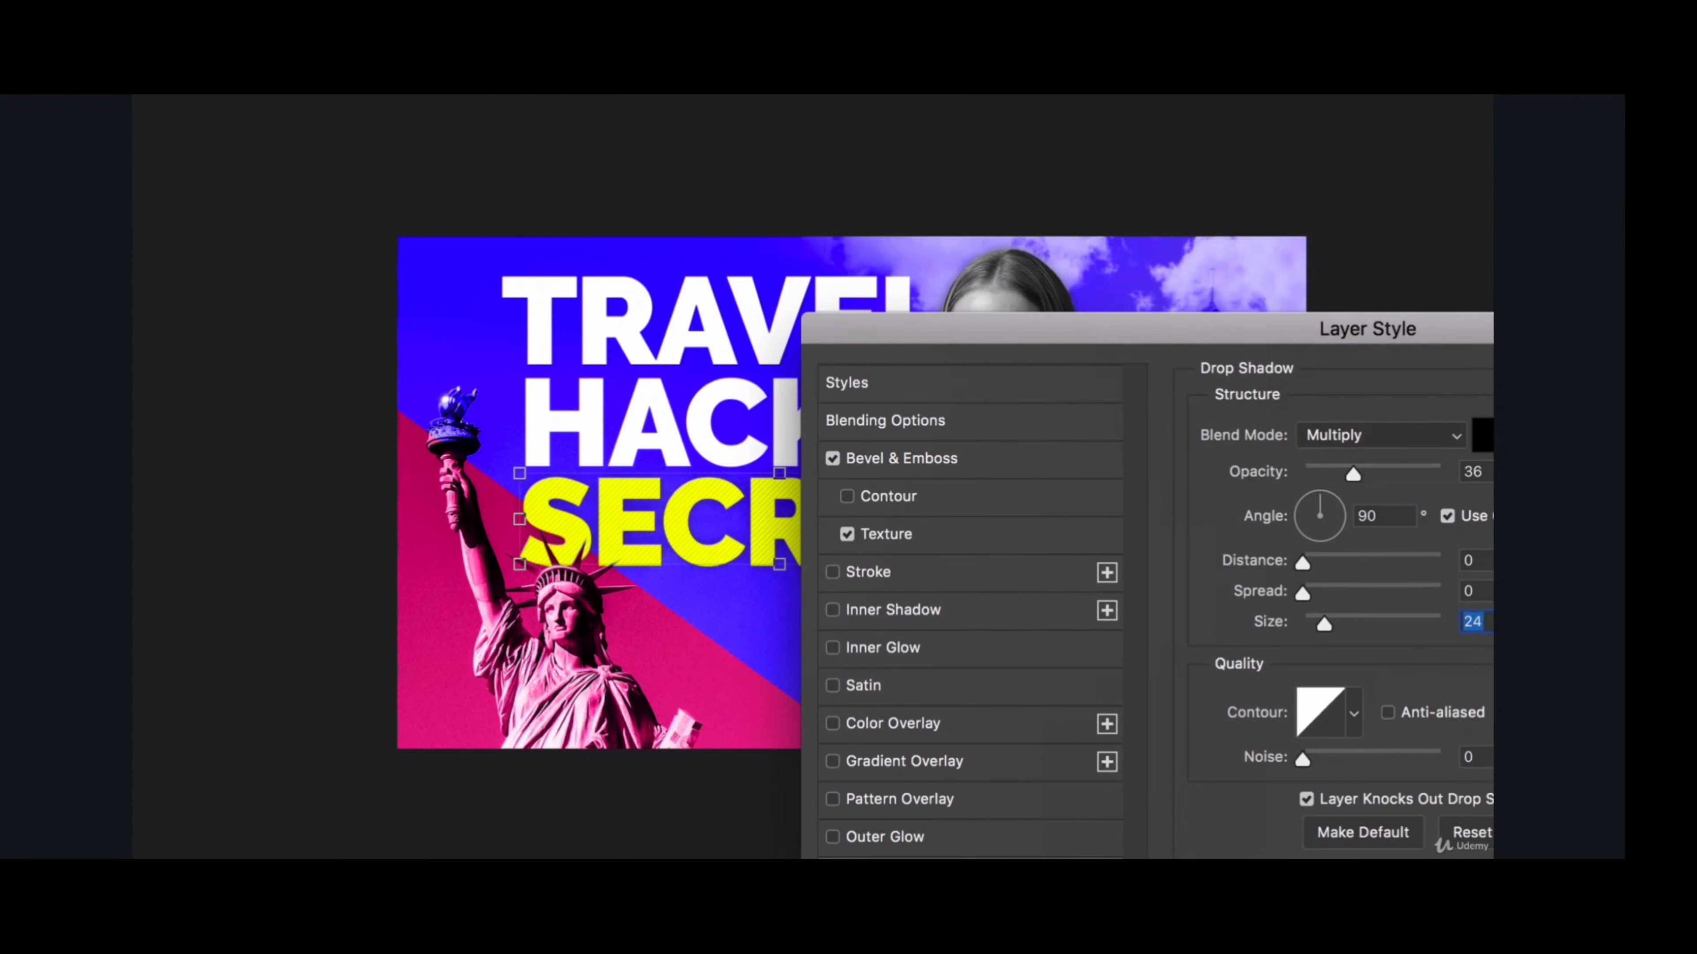
key("Return")
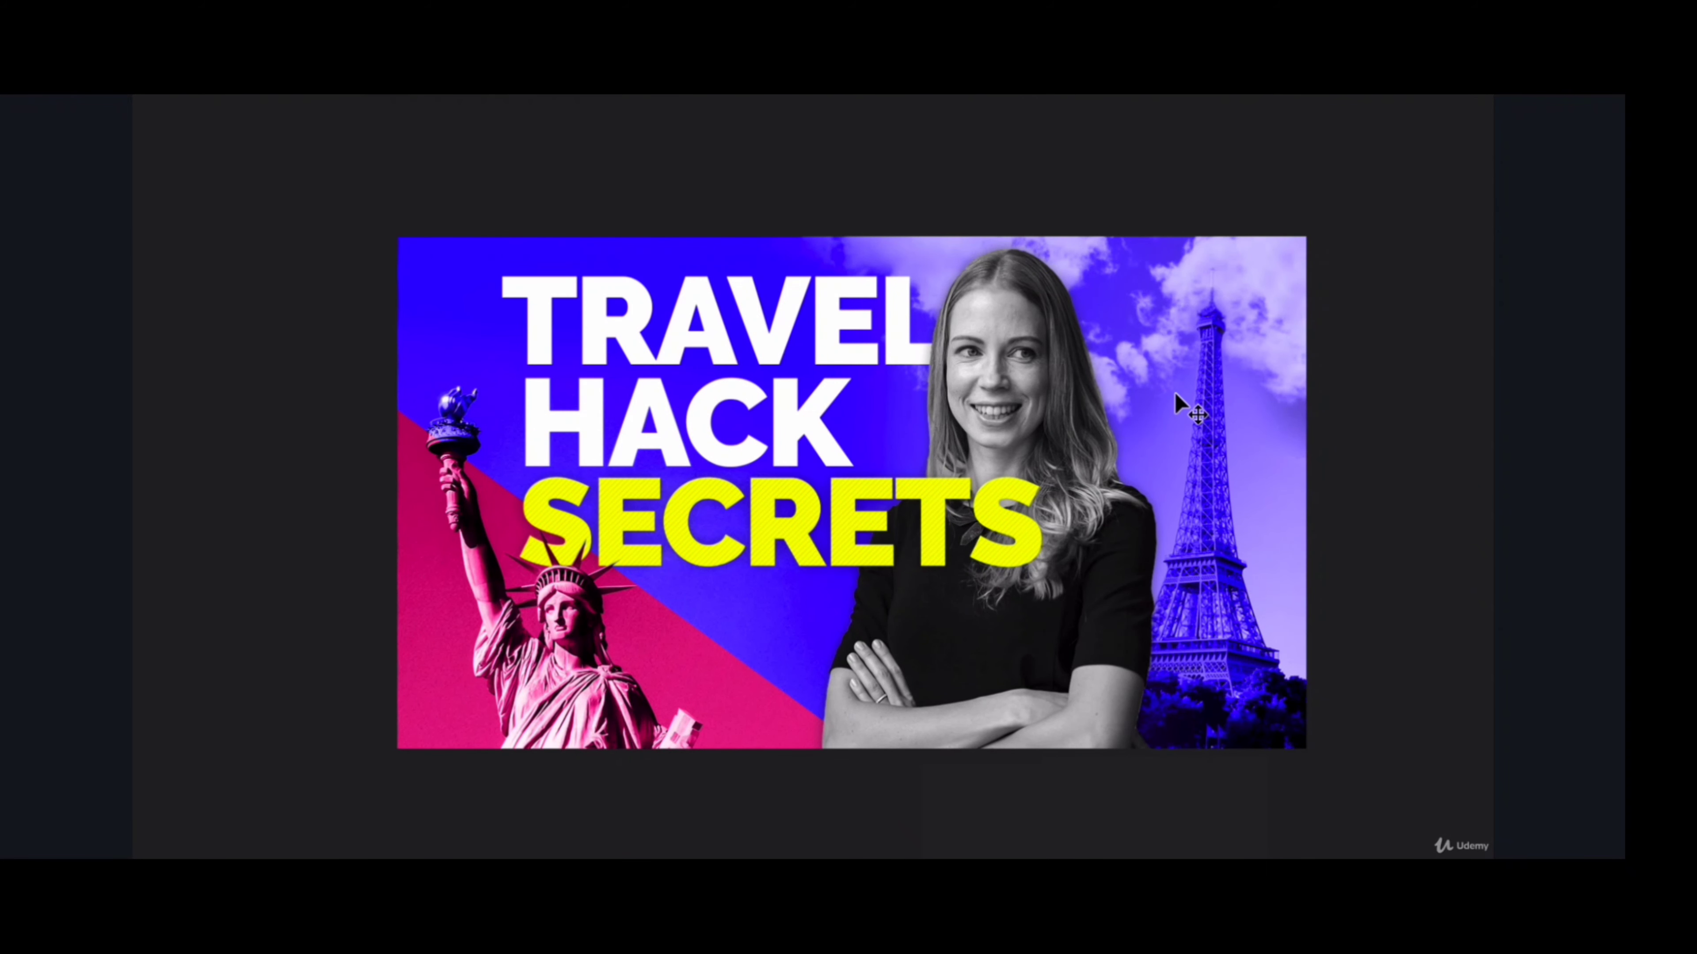
scroll(852, 492, "left", 3)
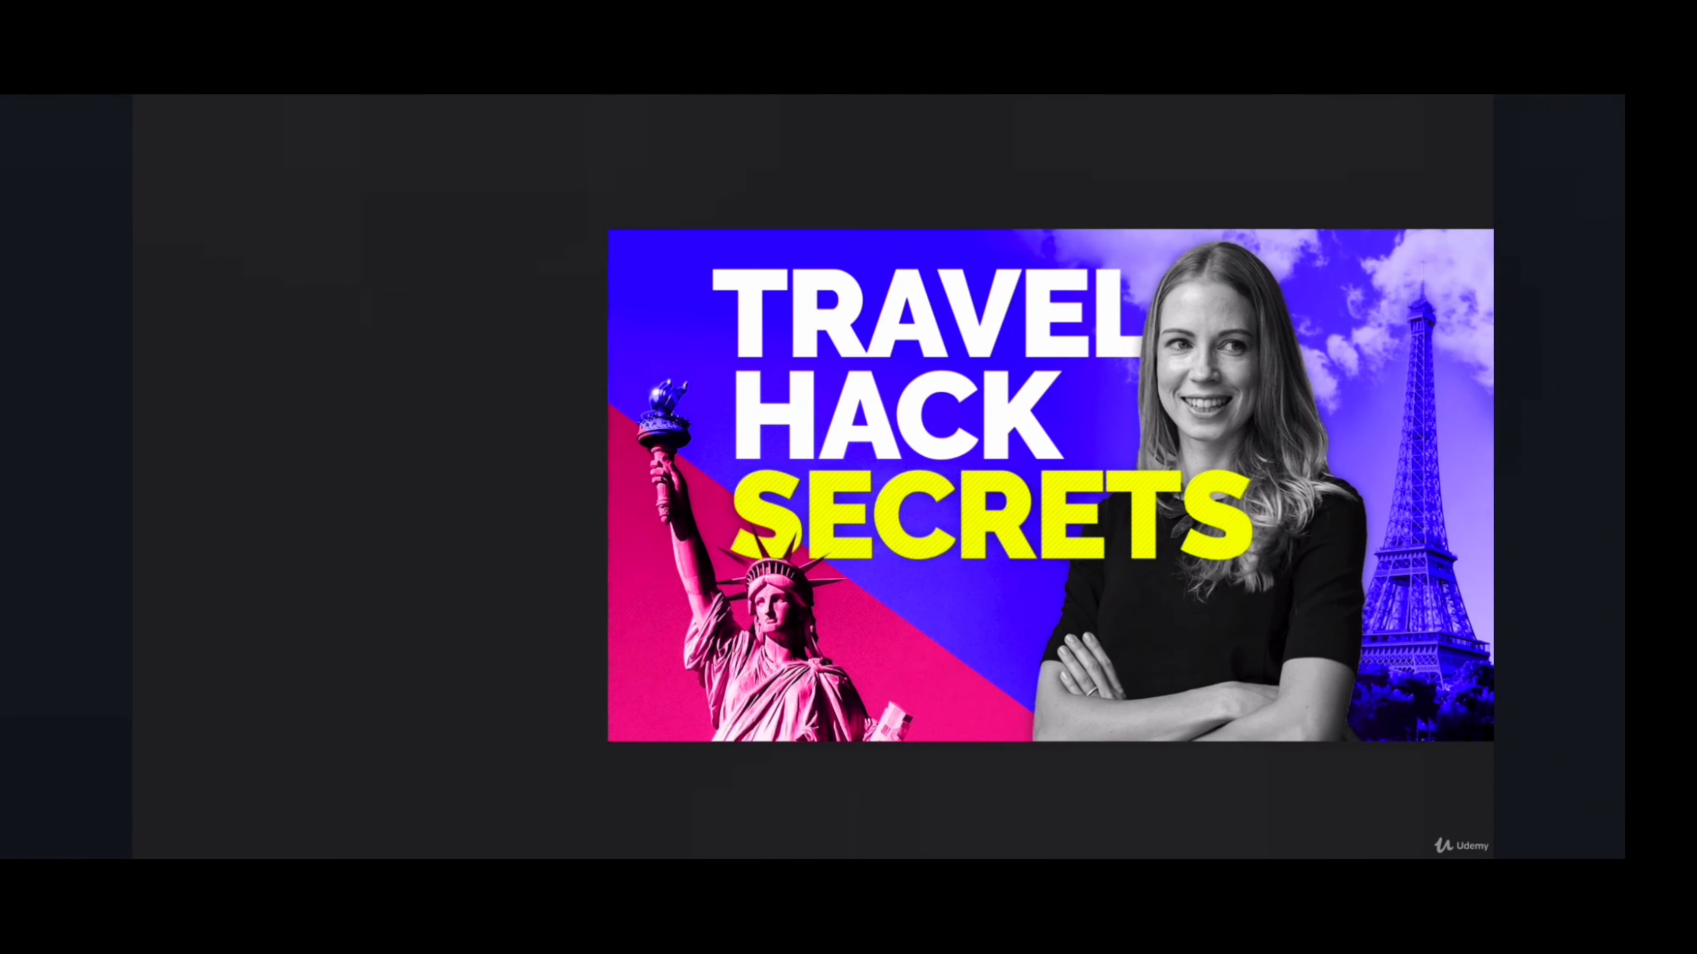
scroll(1074, 493, "down", 3)
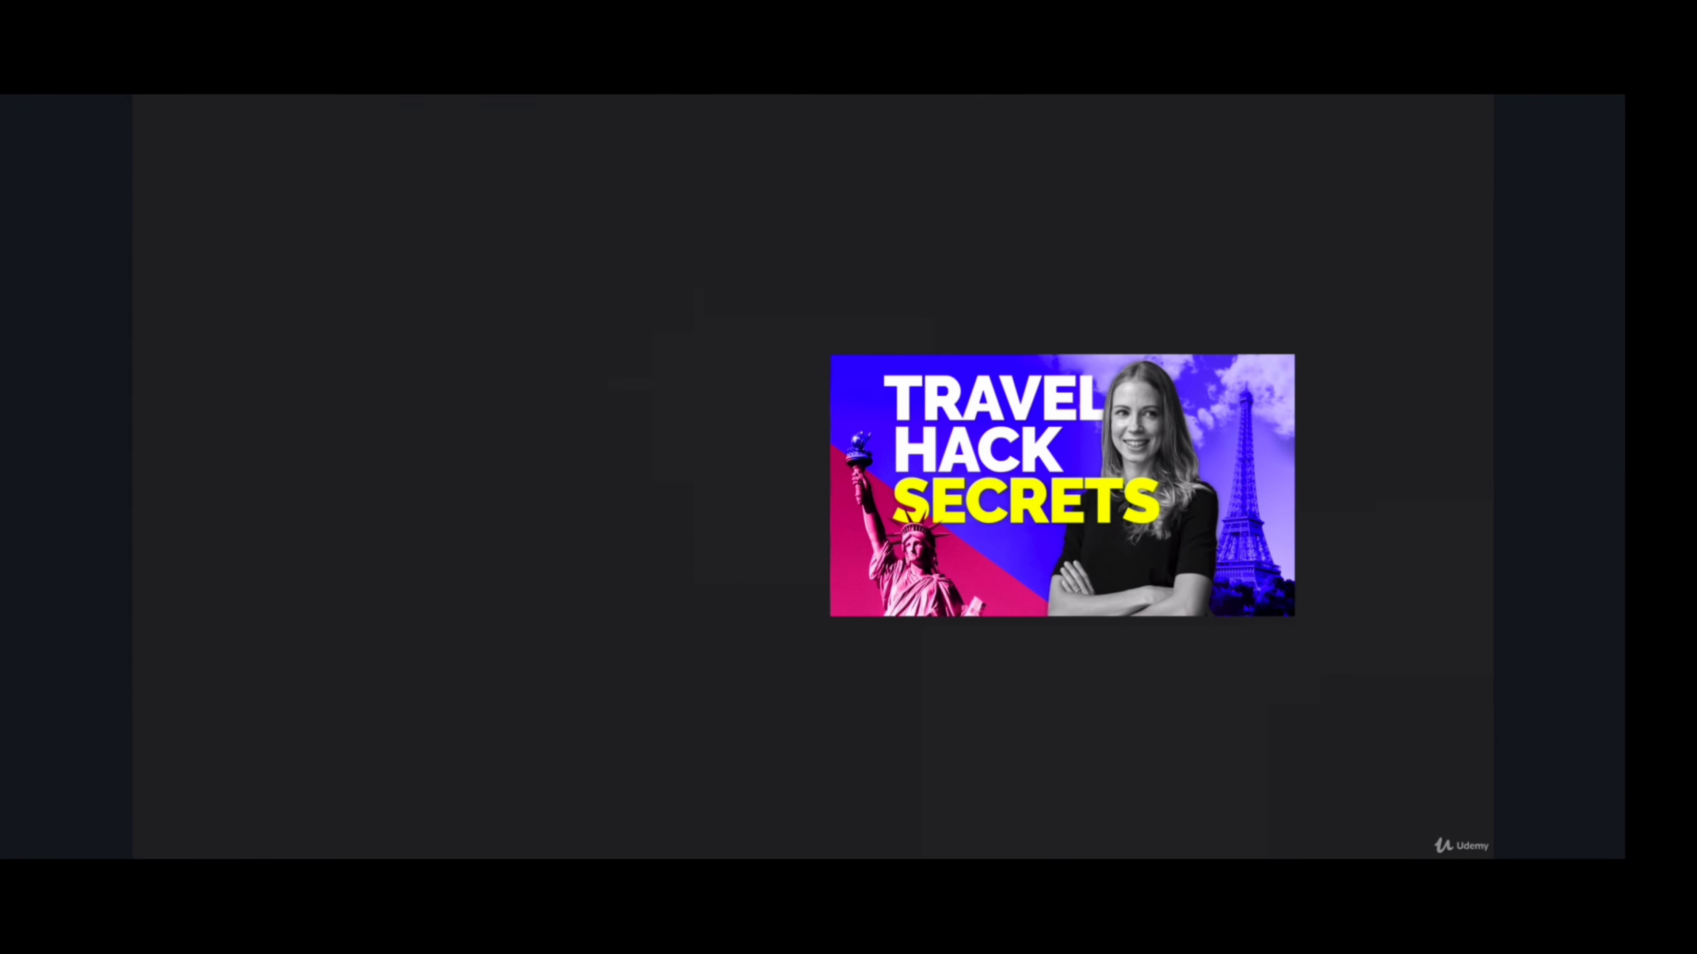
scroll(1062, 485, "right", 3)
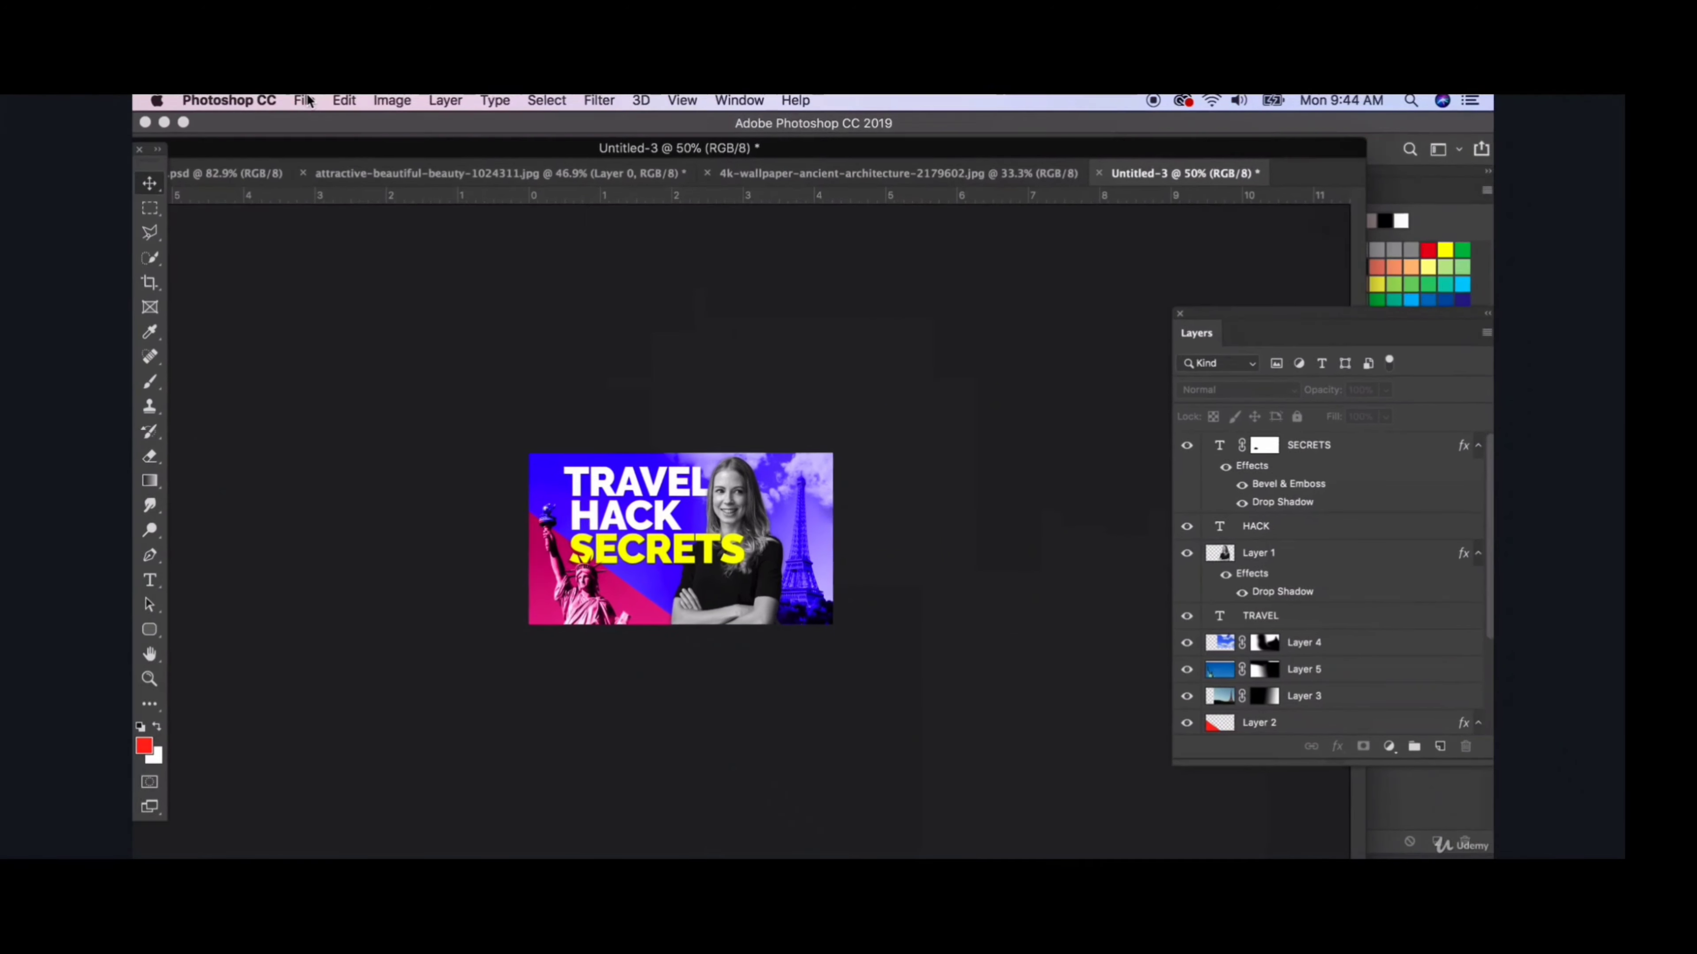
left_click(306, 103)
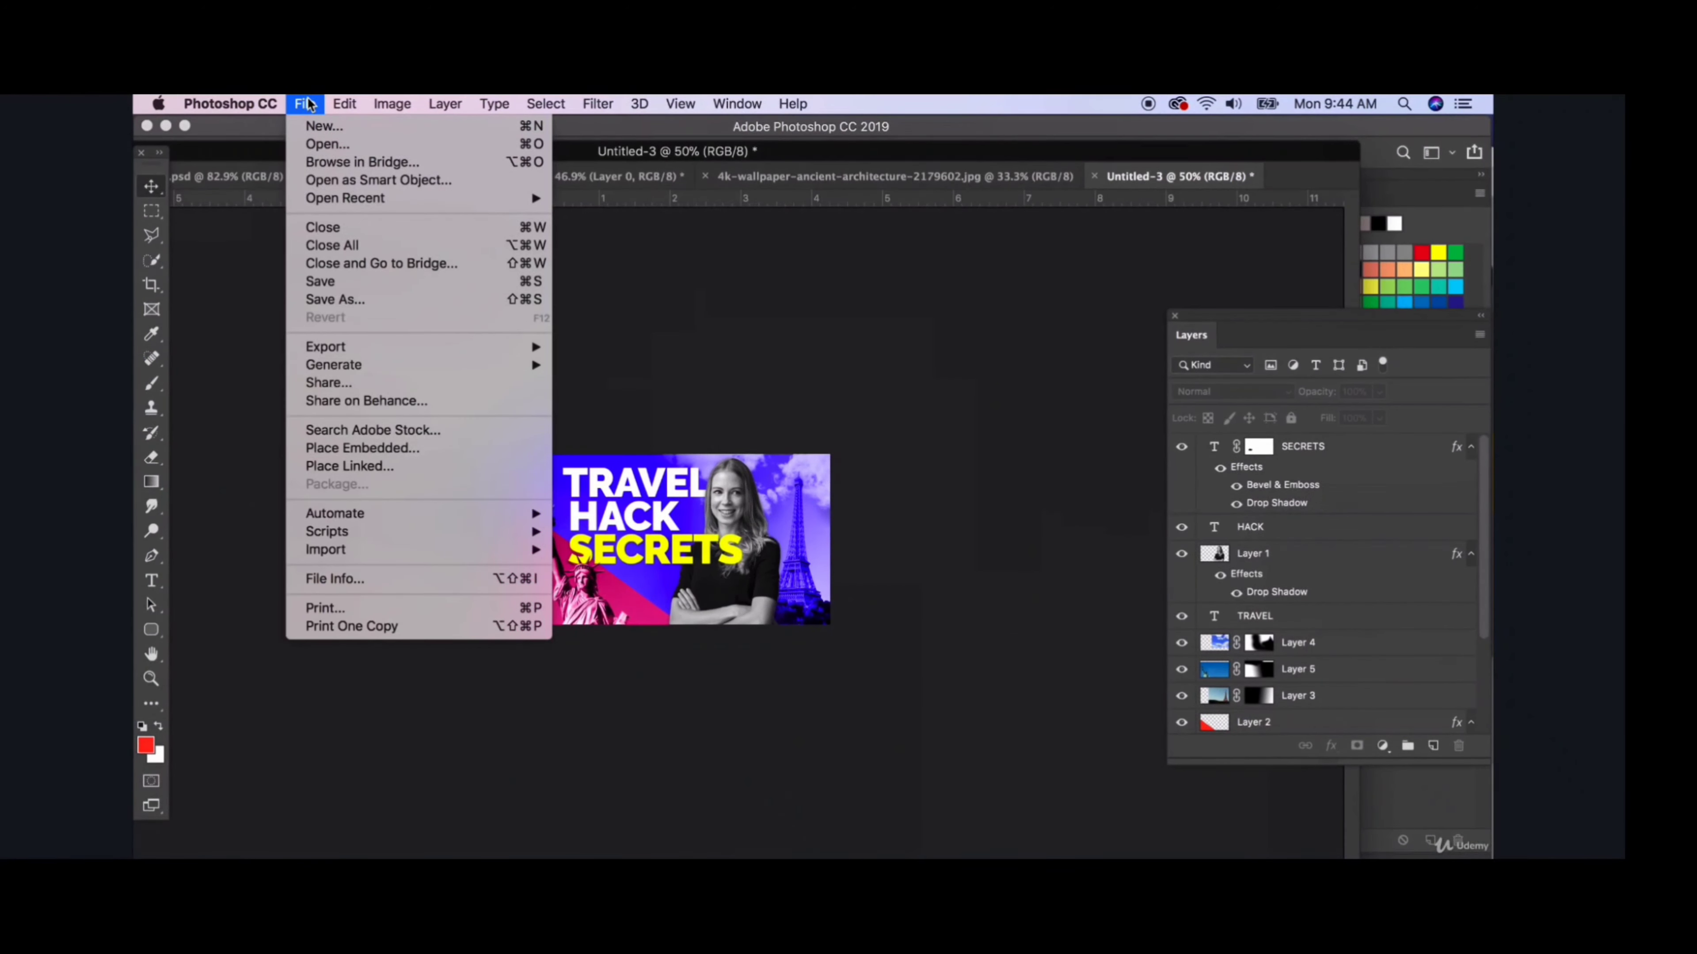
mouse_move(425, 355)
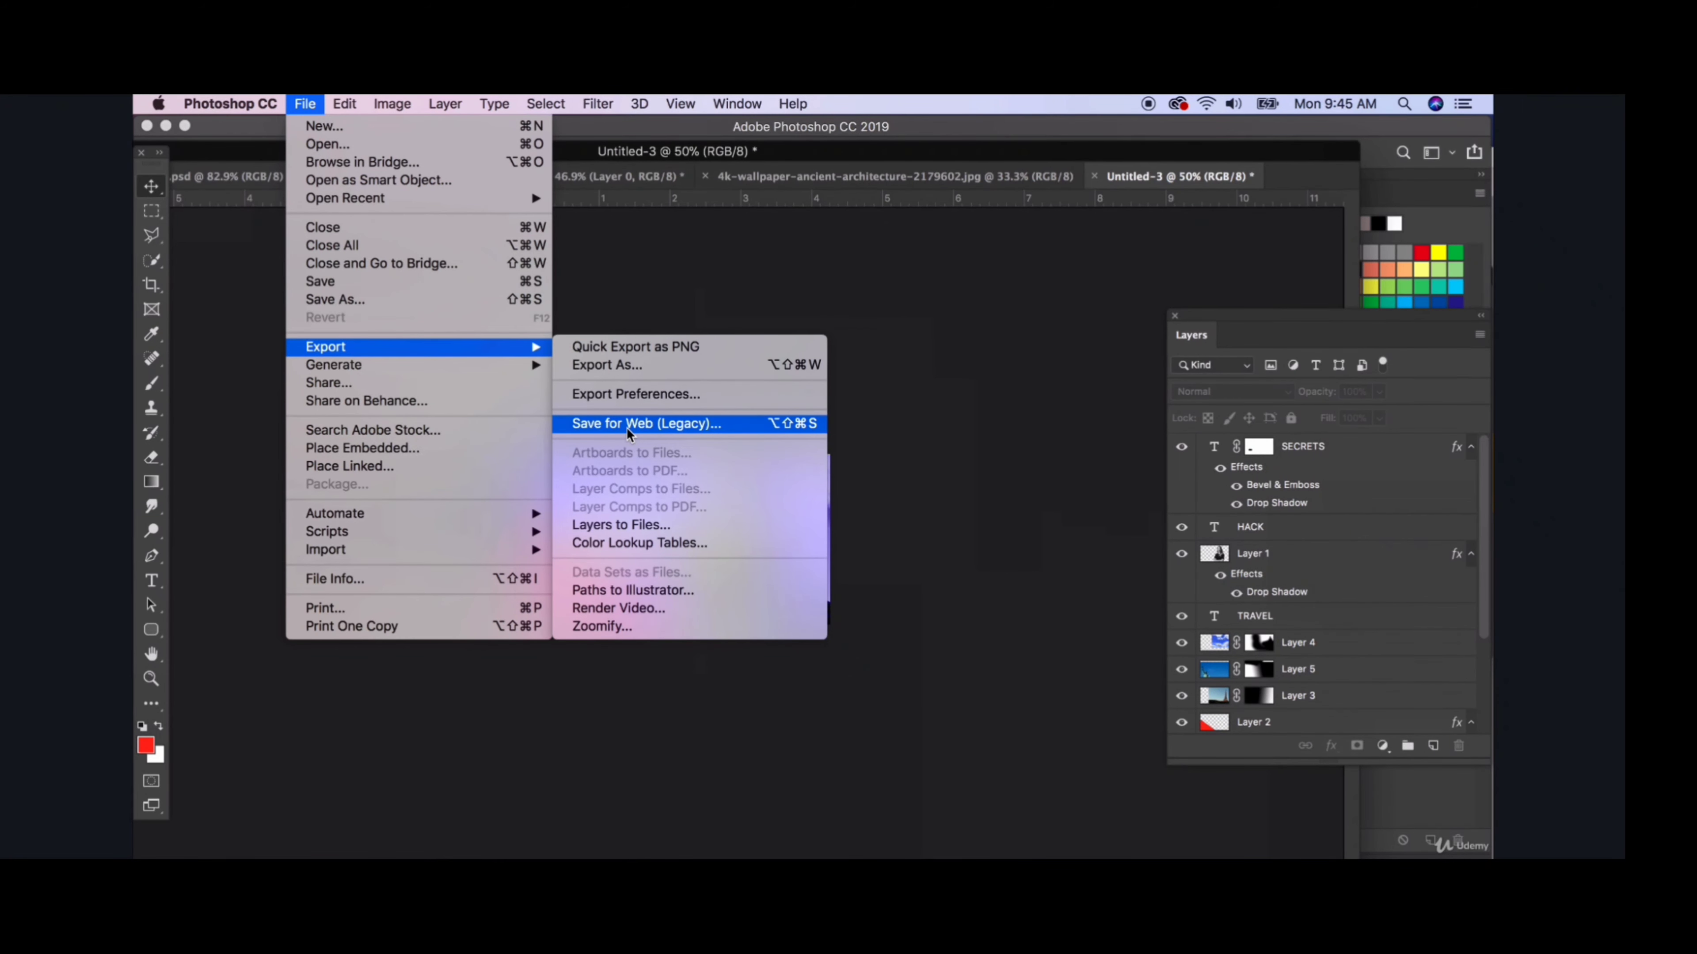
key("Escape")
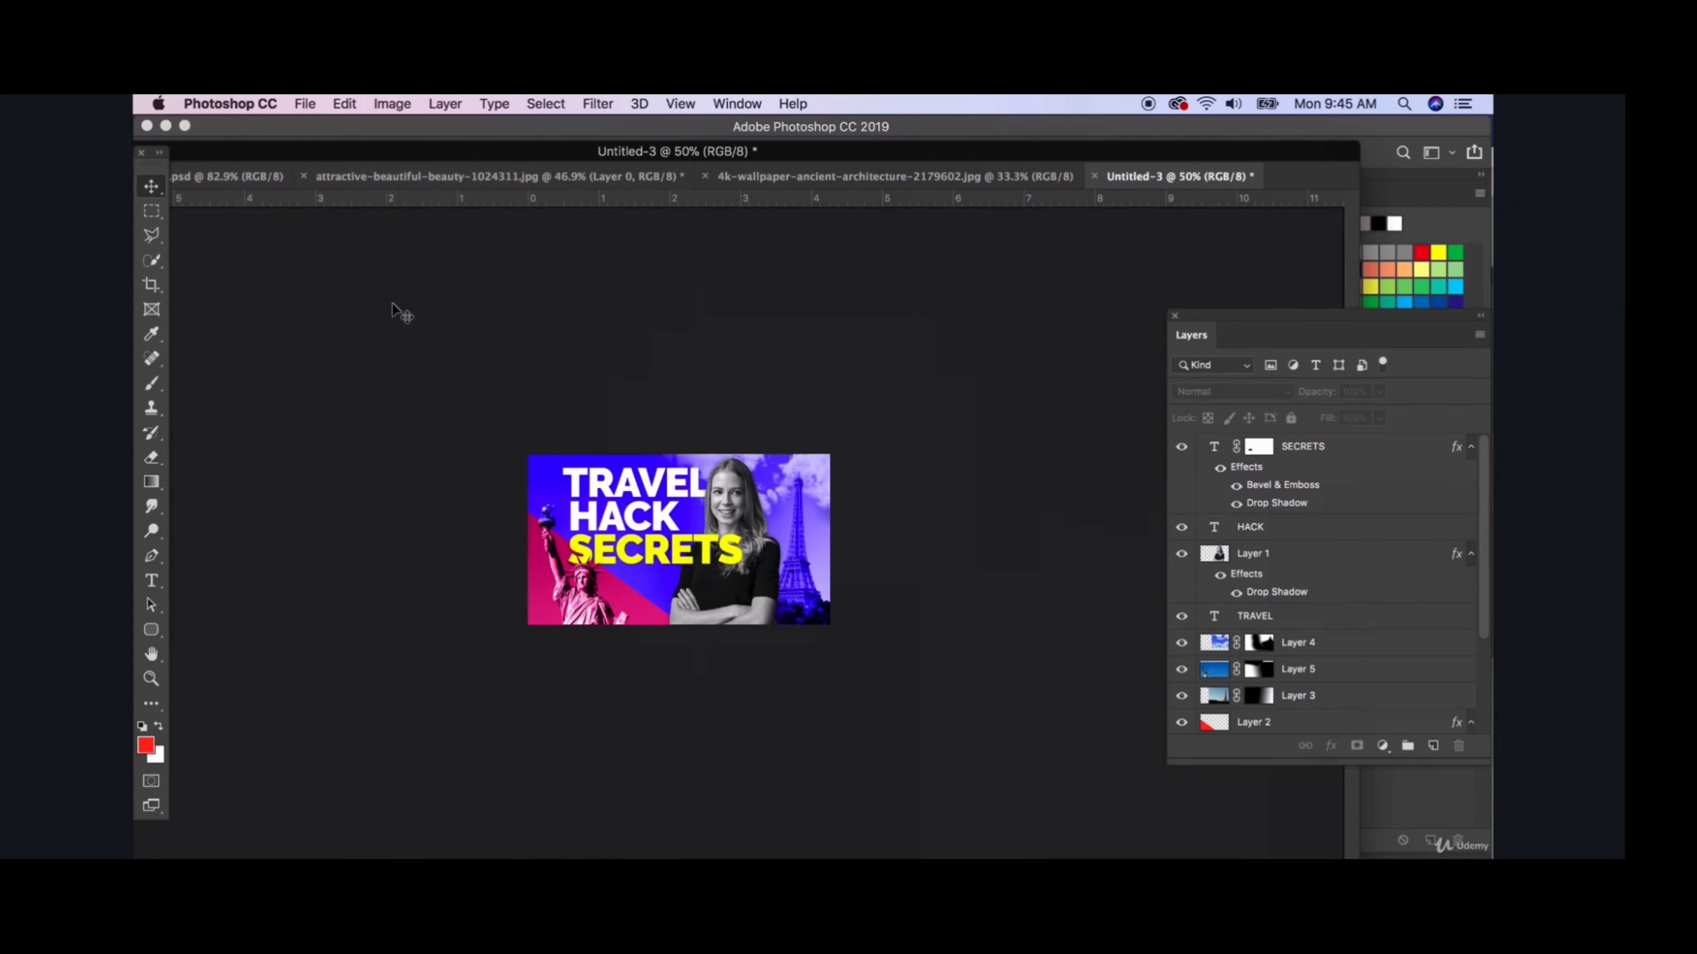
- Save a JPEG copy of the thumbnail as youtube.jpg on the Desktop, with quality 11 (Maximum) and the Progressive format option
key("super+s")
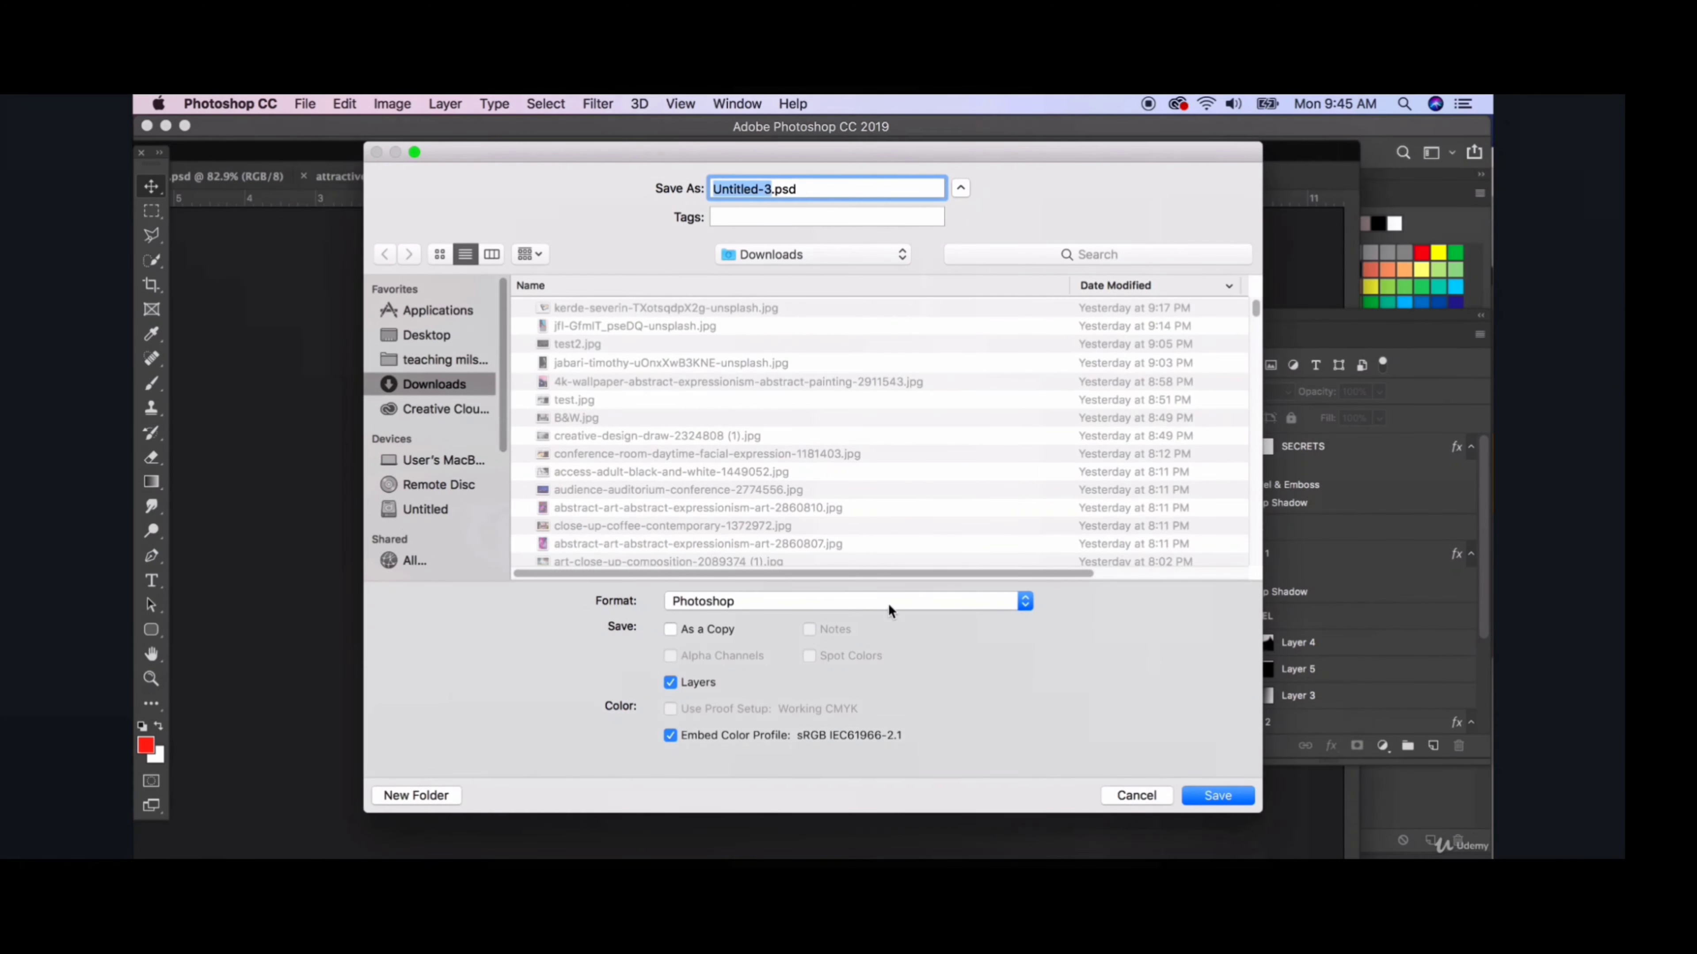
left_click(710, 605)
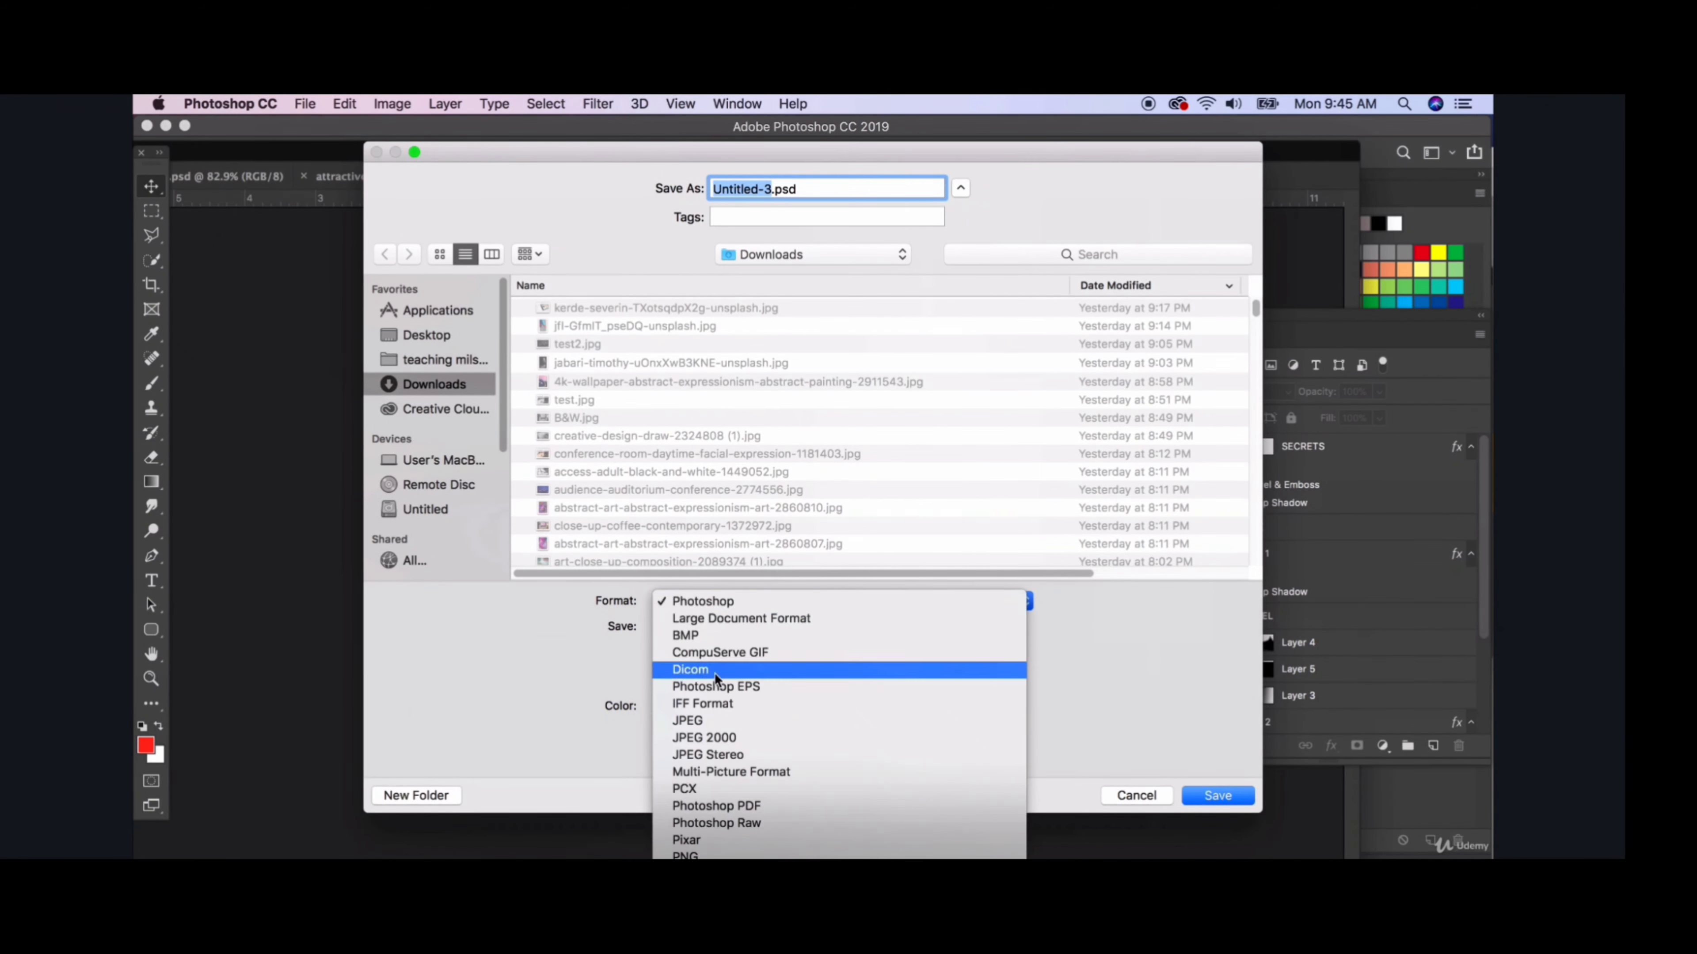
left_click(705, 720)
type("youtube.jpg")
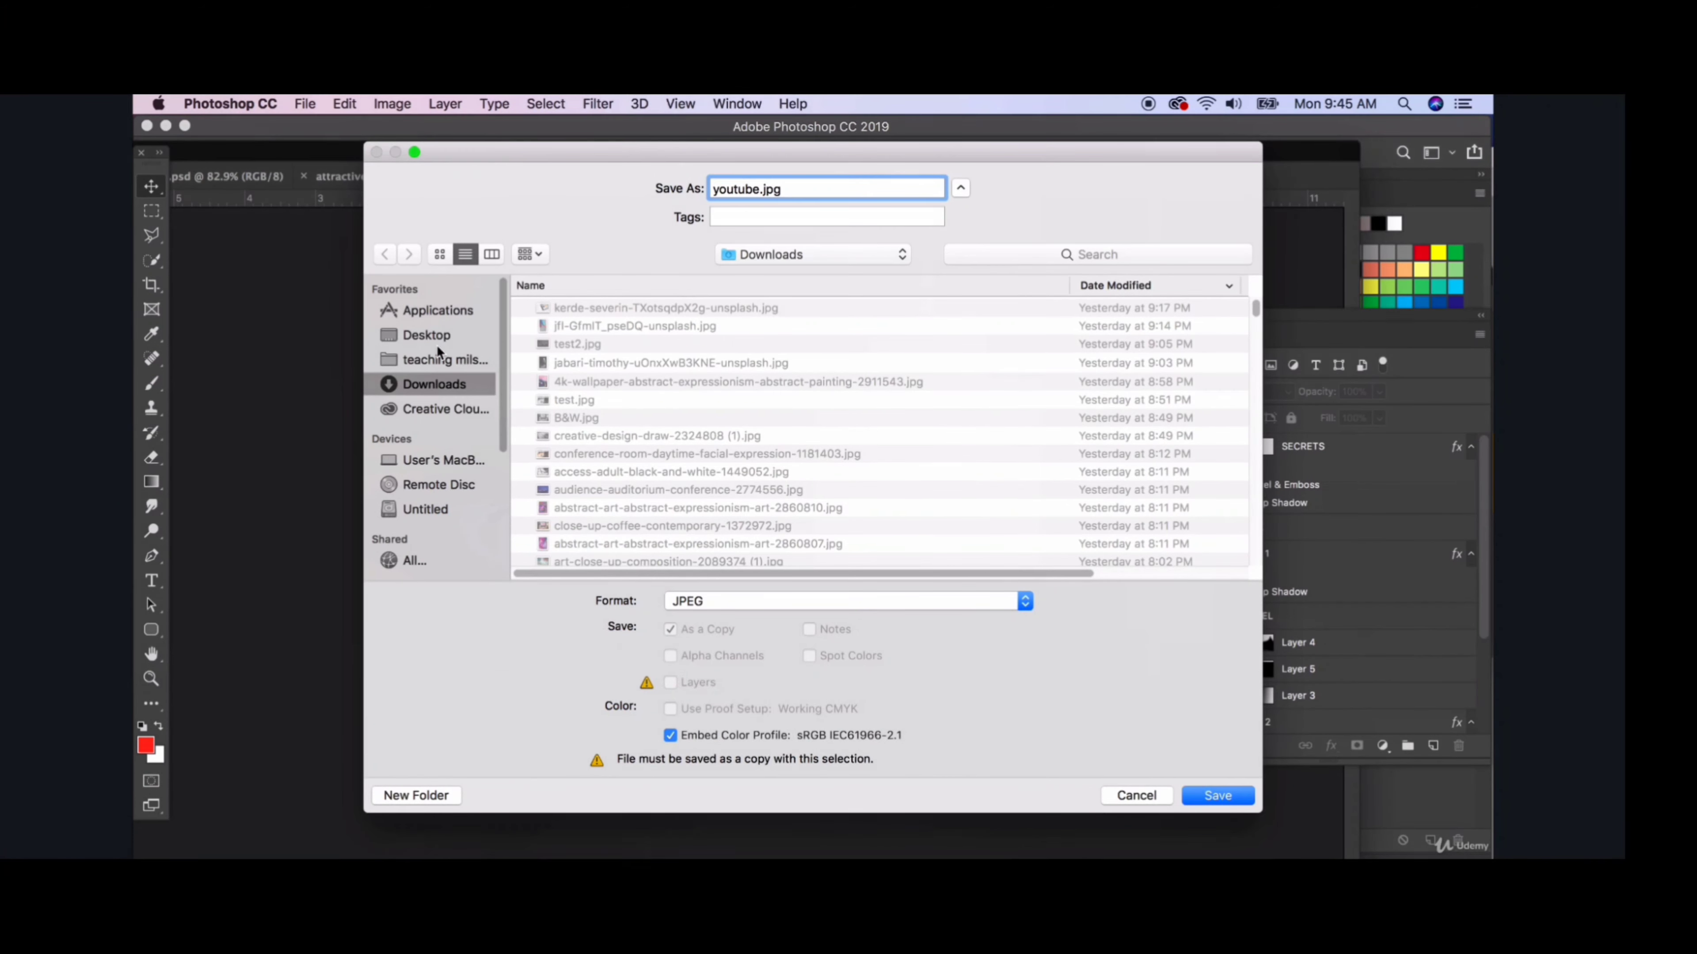
key("super+shift+d")
key("Return")
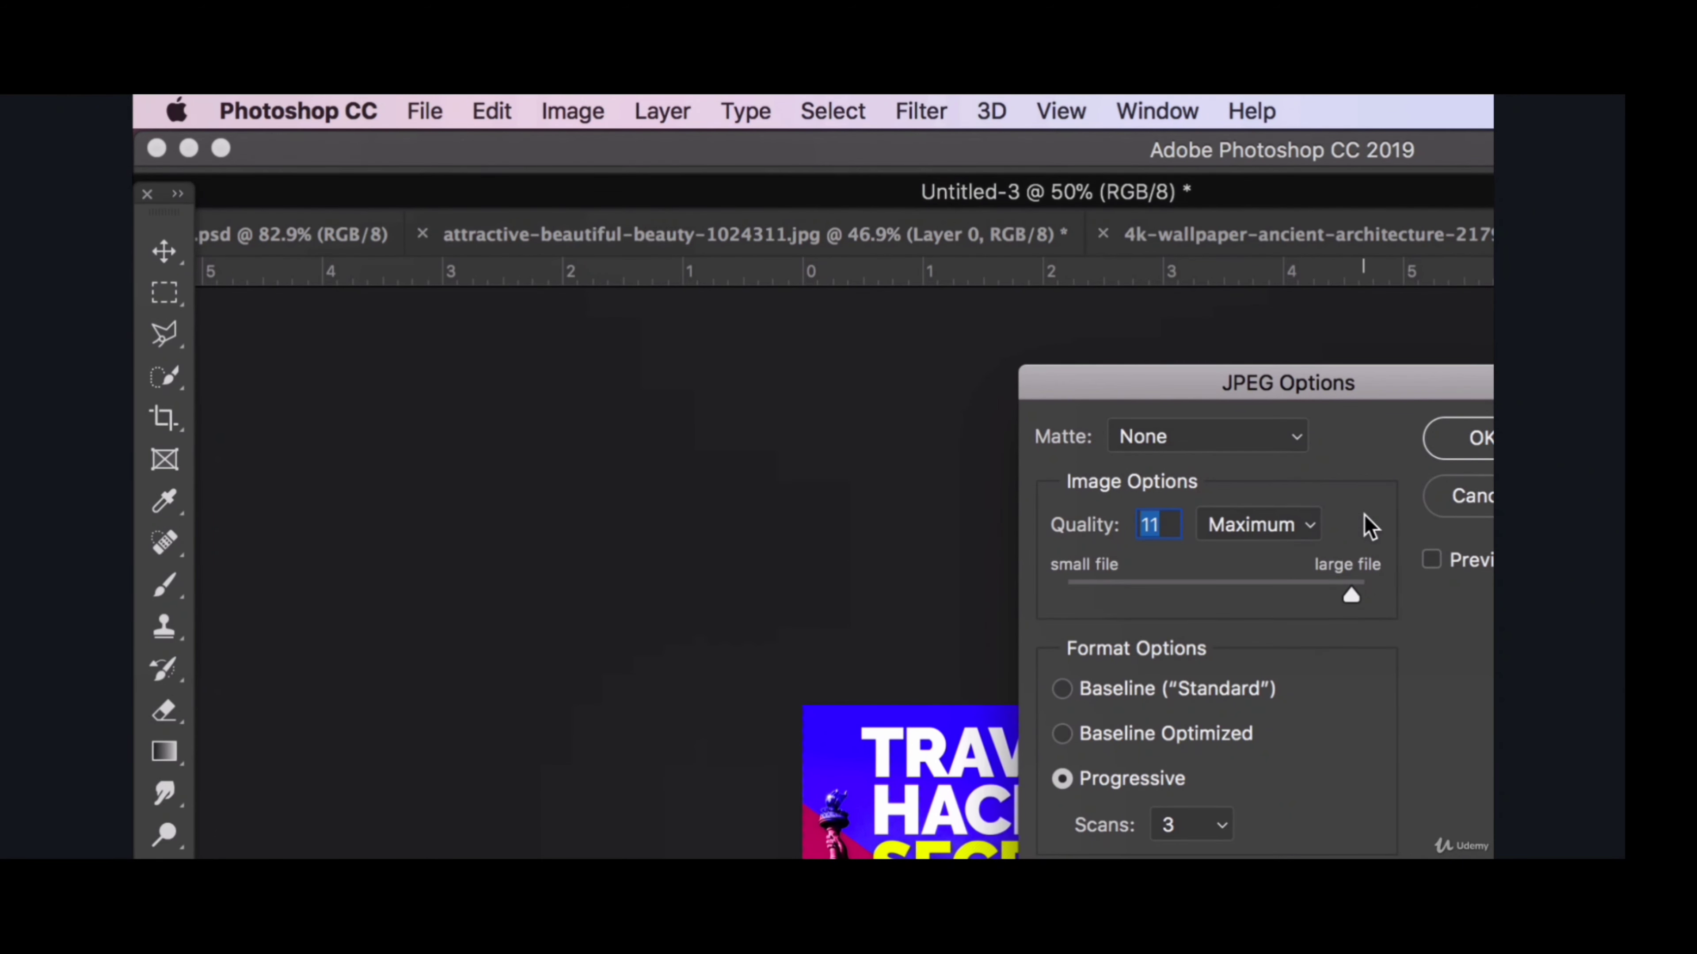
left_click(1430, 446)
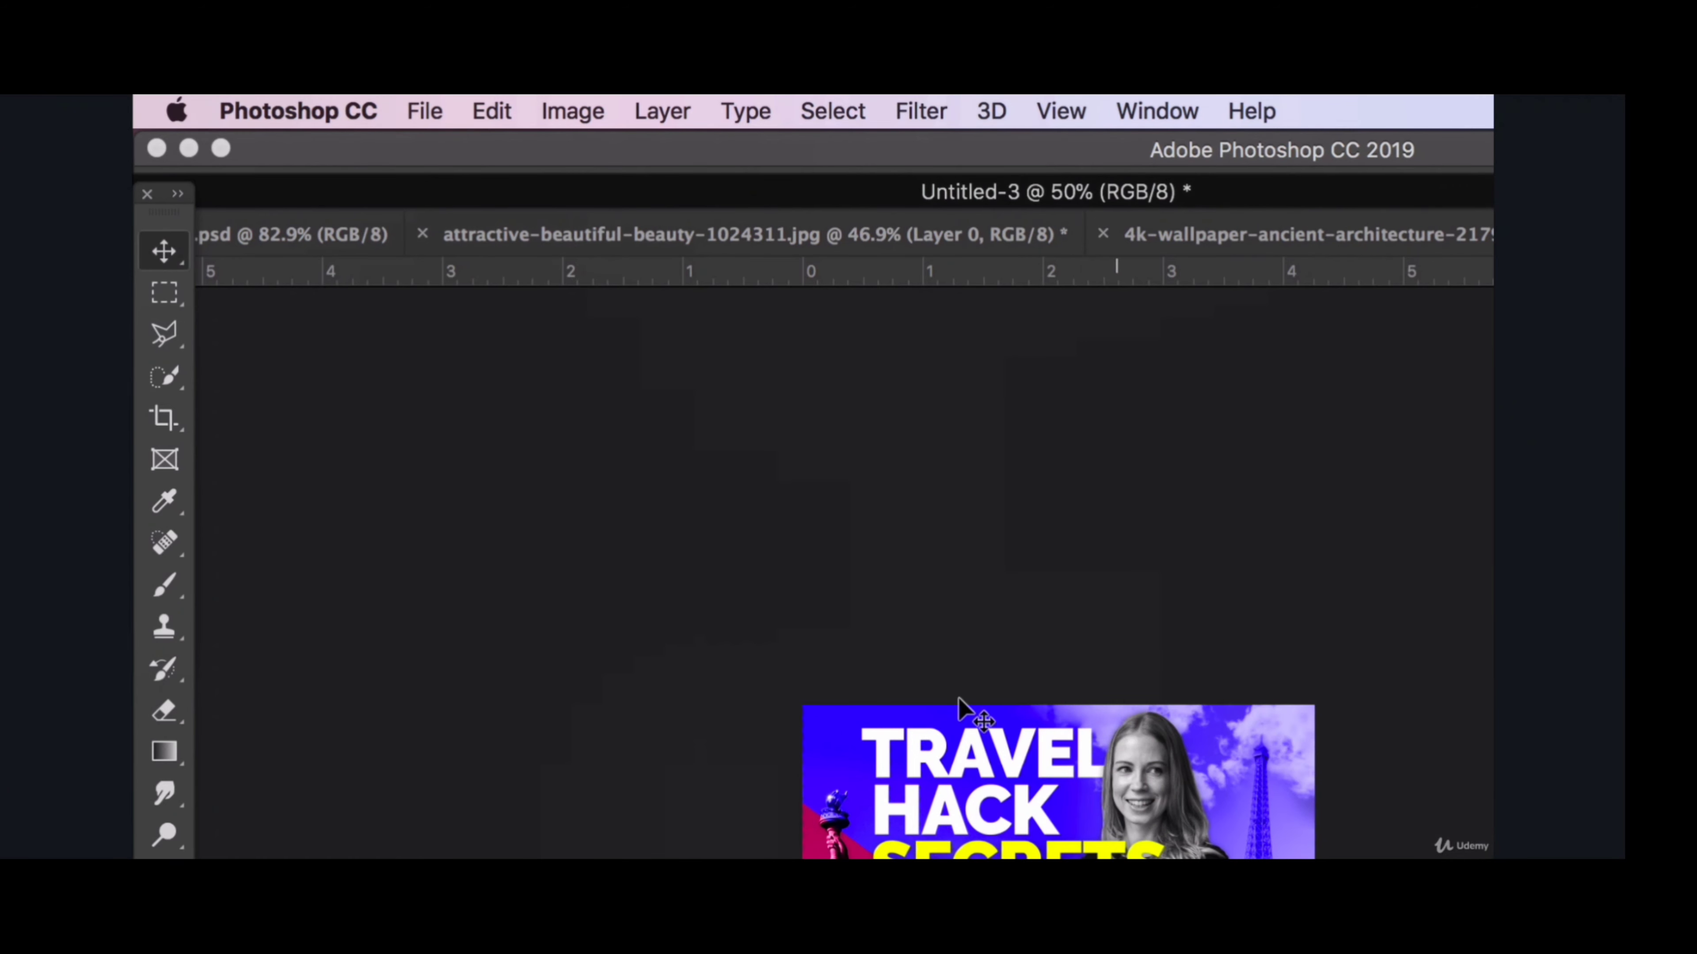
scroll(912, 857, "up", 6)
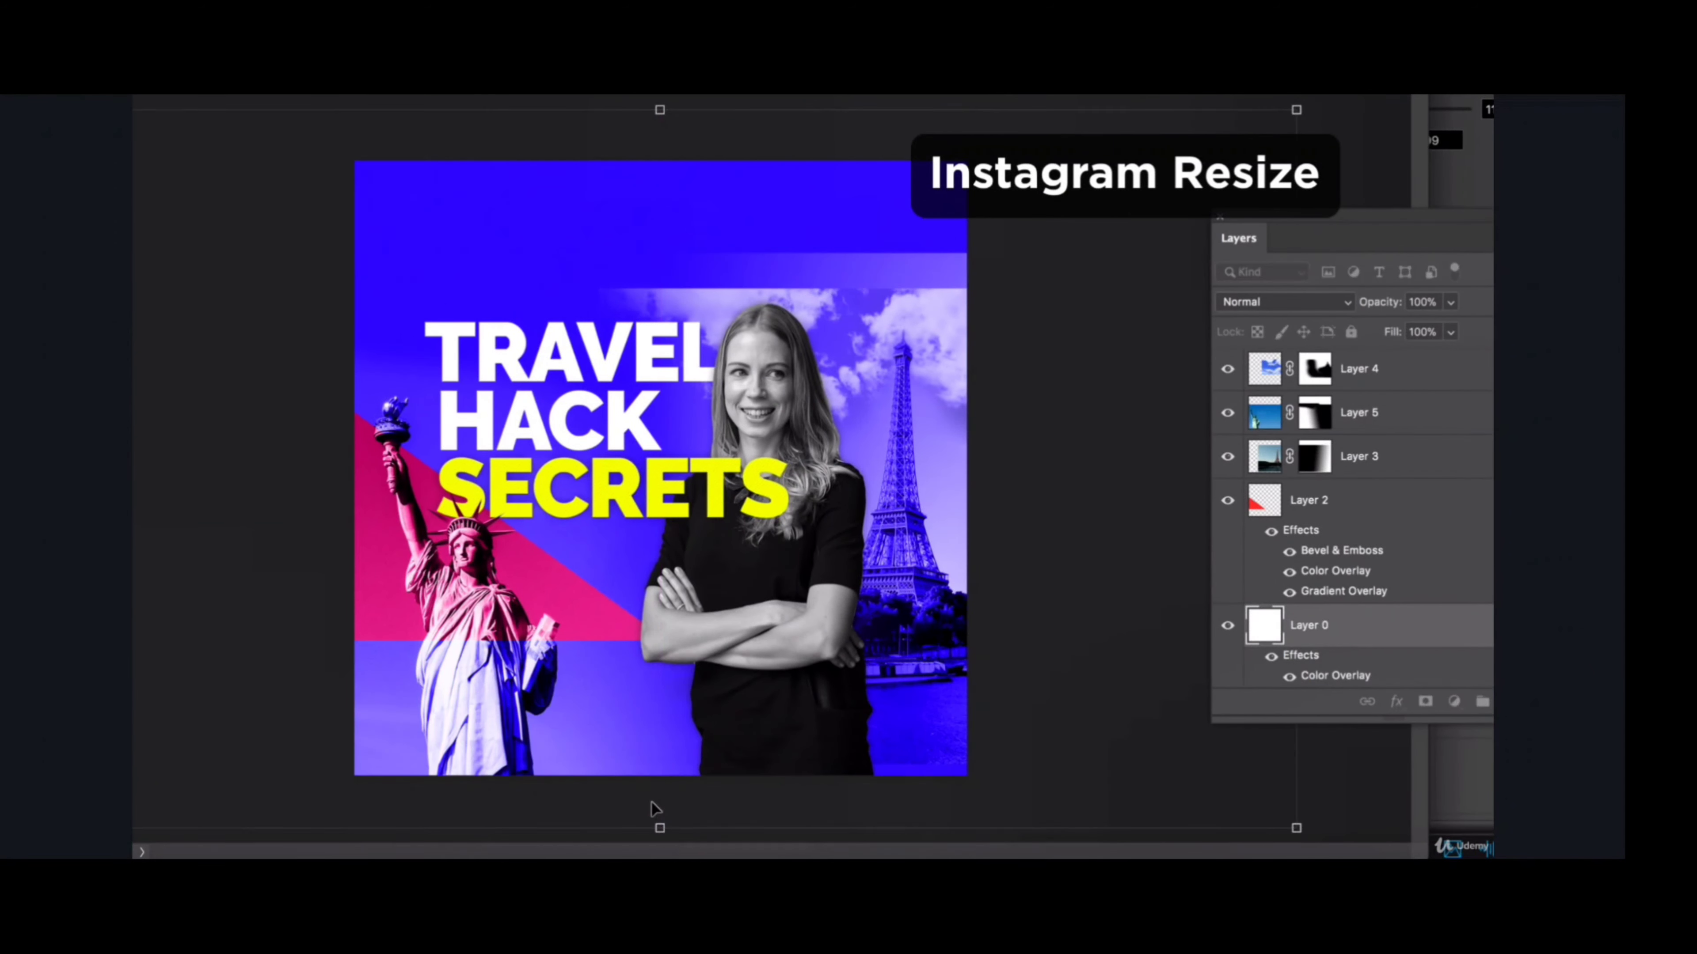
- Enlarge the clouds on Layer 4 and reposition them to cover the upper part of the square Instagram canvas
key("Return")
left_click(916, 317)
left_click(916, 314)
left_click_drag(988, 288, 1060, 235)
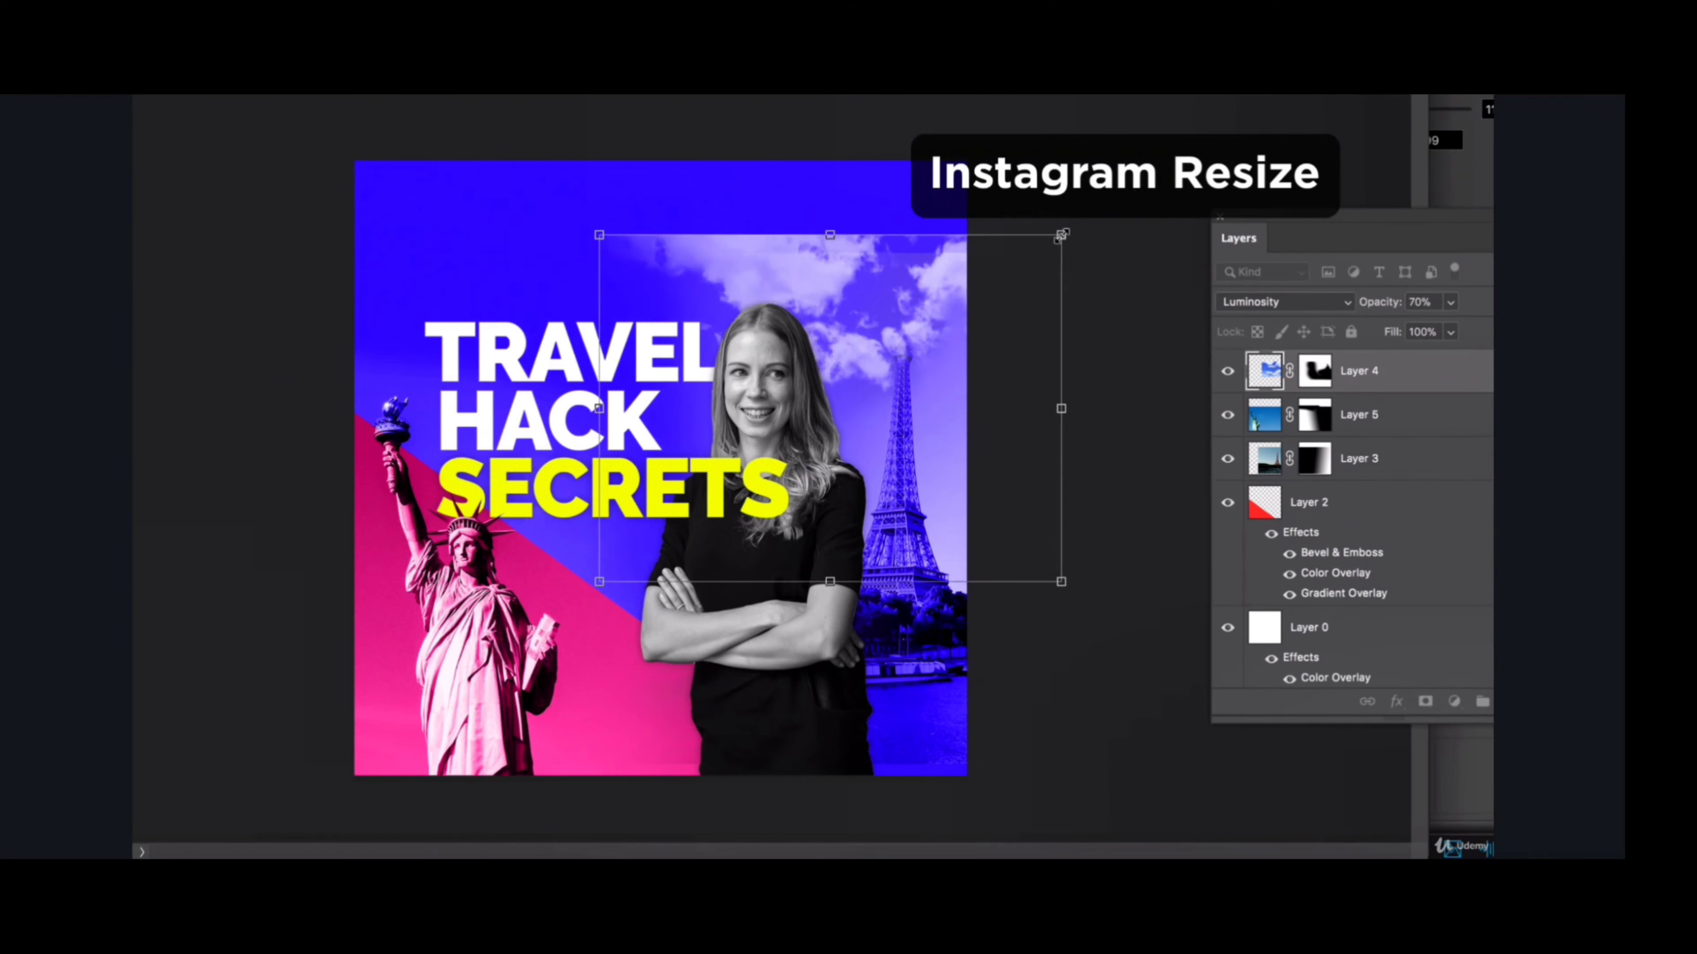
left_click_drag(936, 321, 817, 298)
left_click_drag(943, 212, 919, 280)
key("Return")
- Paint on the masks of Layer 3 and Layer 4 to blend the clouds with the sky around the Eiffel Tower
left_click(1267, 417)
left_click(1313, 461)
left_click(1228, 459)
left_click(1228, 459)
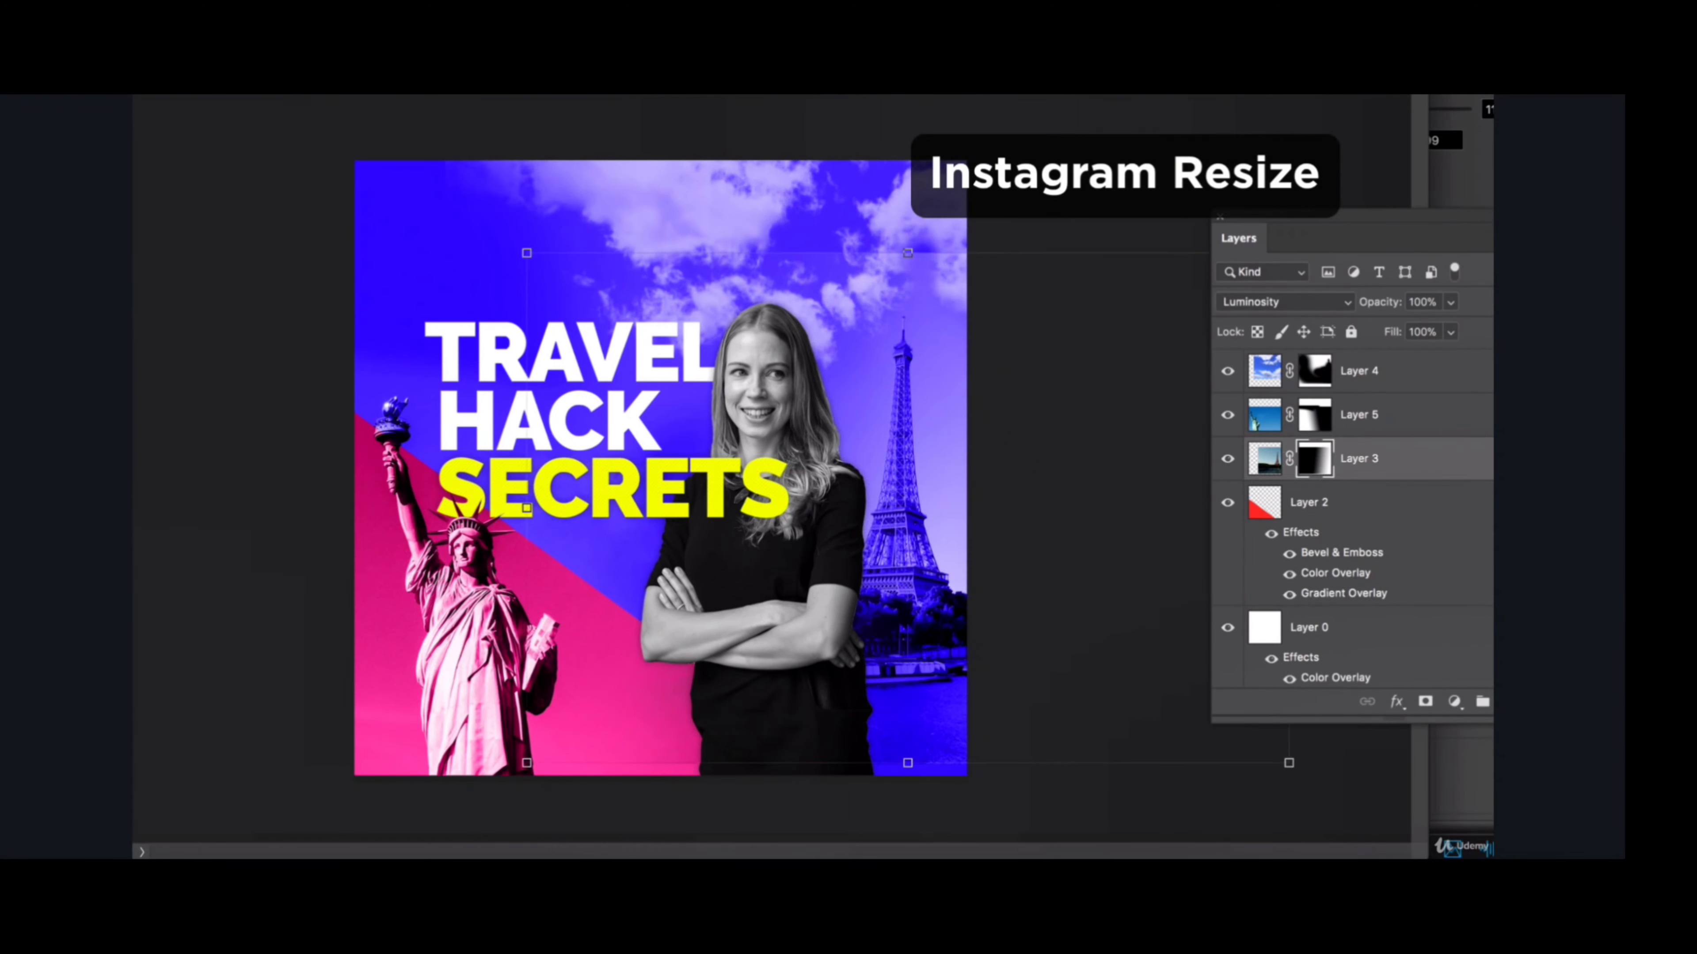
key("b")
left_click_drag(848, 231, 1046, 252)
left_click(1313, 372)
mouse_move(922, 258)
left_mouse_down()
mouse_move(942, 257)
mouse_move(916, 266)
mouse_move(945, 158)
left_mouse_up()
- Transform the woman's portrait and reposition it on the square canvas
key("v")
left_click(804, 599)
key("super+t")
left_click_drag(833, 320, 825, 378)
key("Return")
left_click_drag(801, 468, 782, 473)
- Rescale and reposition the title text, Statue of Liberty and portrait to fill more of the square canvas
left_click(568, 488)
left_click(480, 607, "shift")
left_click_drag(546, 507, 549, 463)
left_click_drag(981, 298, 1079, 233)
left_click_drag(682, 364, 623, 399)
key("Return")
- Shift the Eiffel Tower upward and to the right, and brush its Layer 3 mask to blend its surroundings
left_click_drag(778, 350, 794, 347)
left_click_drag(896, 381, 926, 310)
left_click(1314, 667)
key("b")
mouse_move(892, 674)
left_mouse_down()
mouse_move(892, 361)
mouse_move(918, 268)
left_mouse_up()
- Brush Layer 4's mask to clear the clouds from the upper part of the Eiffel Tower
left_click(1403, 579)
key("Return")
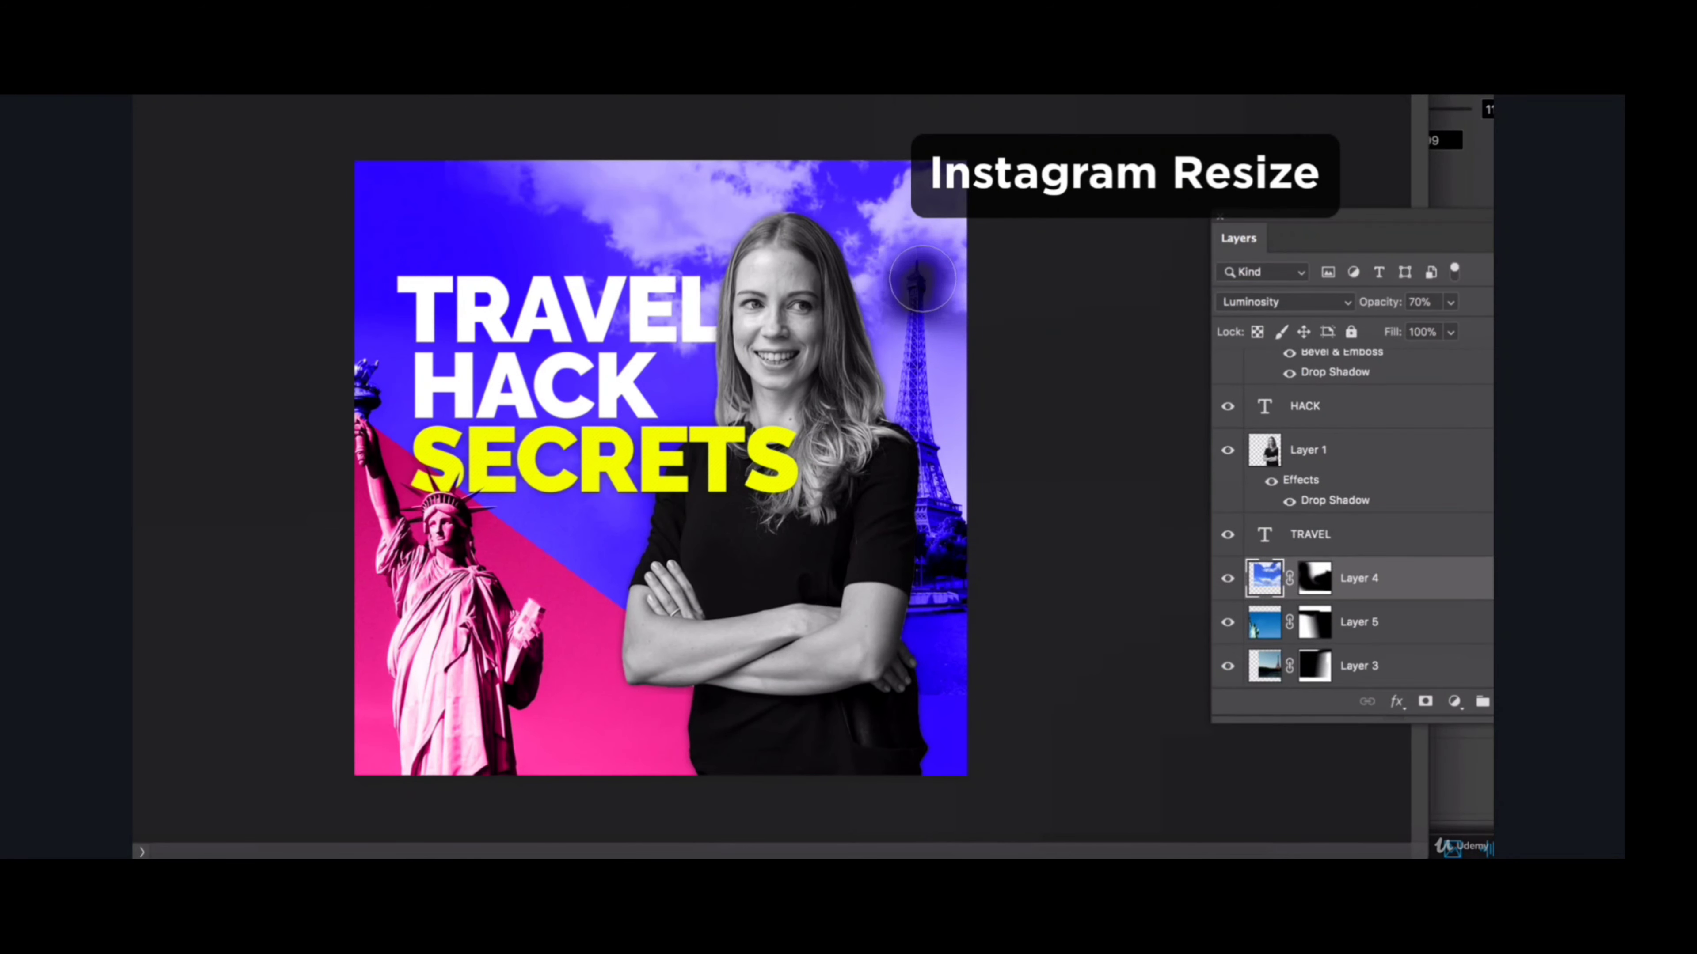
left_click_drag(919, 313, 898, 282)
key("v")
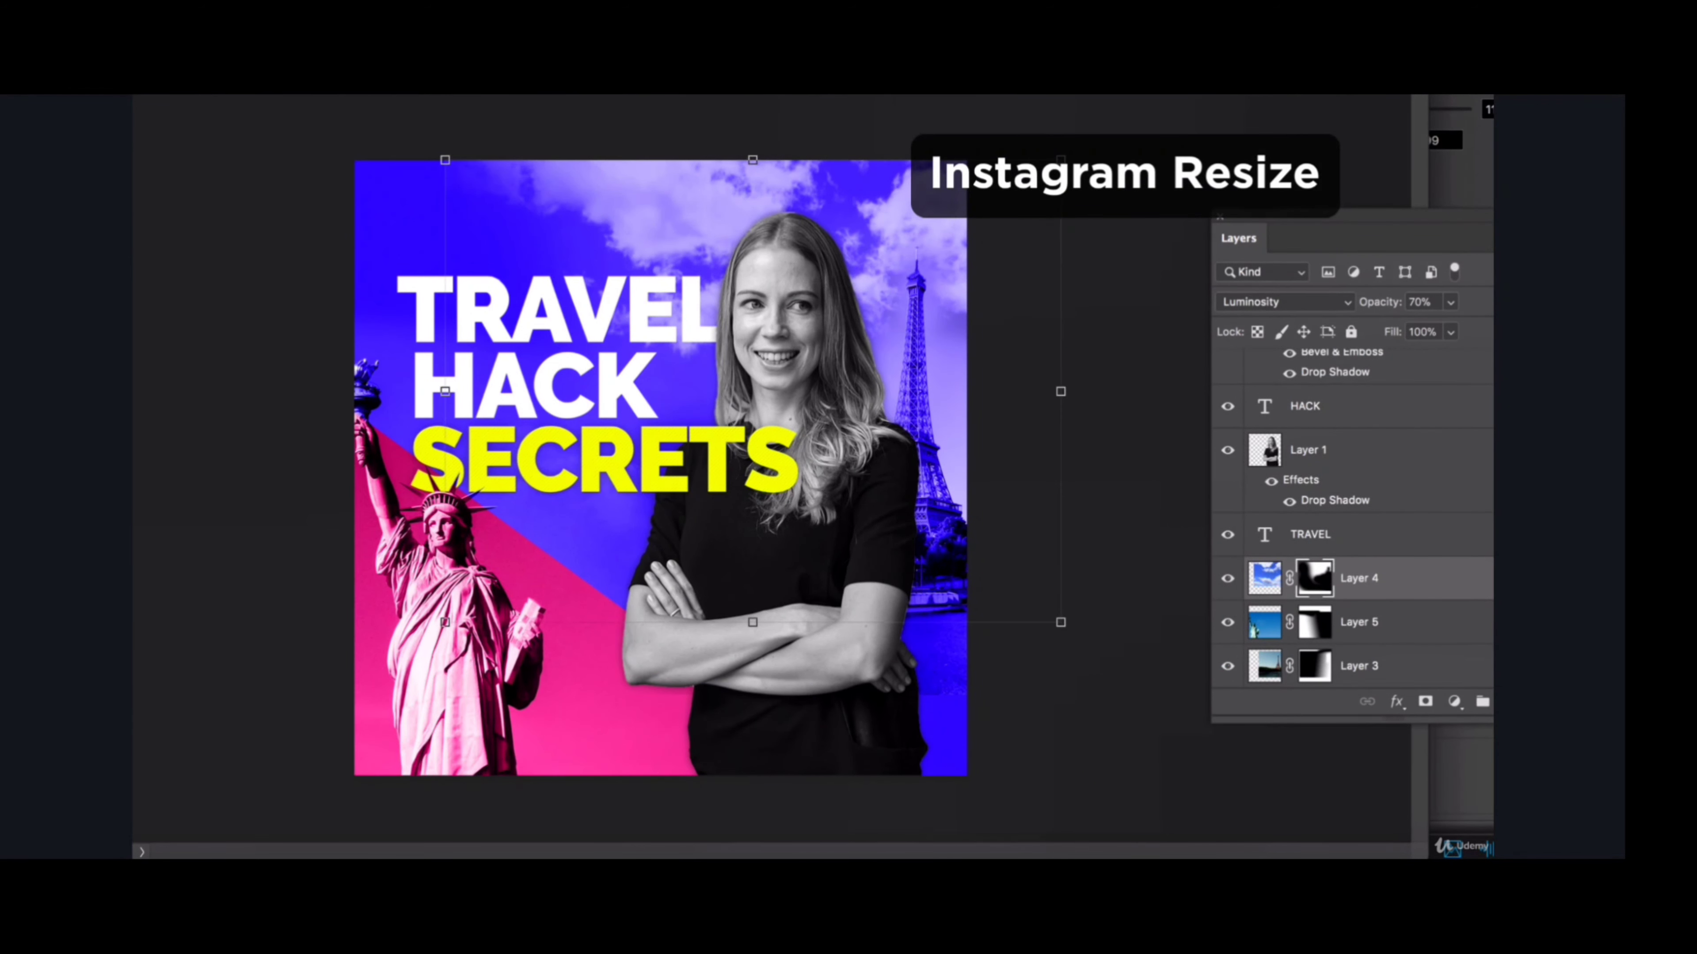
- Paint on Layer 3's mask with an enlarged brush to blend the area below the Eiffel Tower
left_click(944, 667)
left_click(1314, 666)
key("b")
key("]")
key("]")
key("]")
key("]")
key("]")
left_click(925, 741)
key("v")
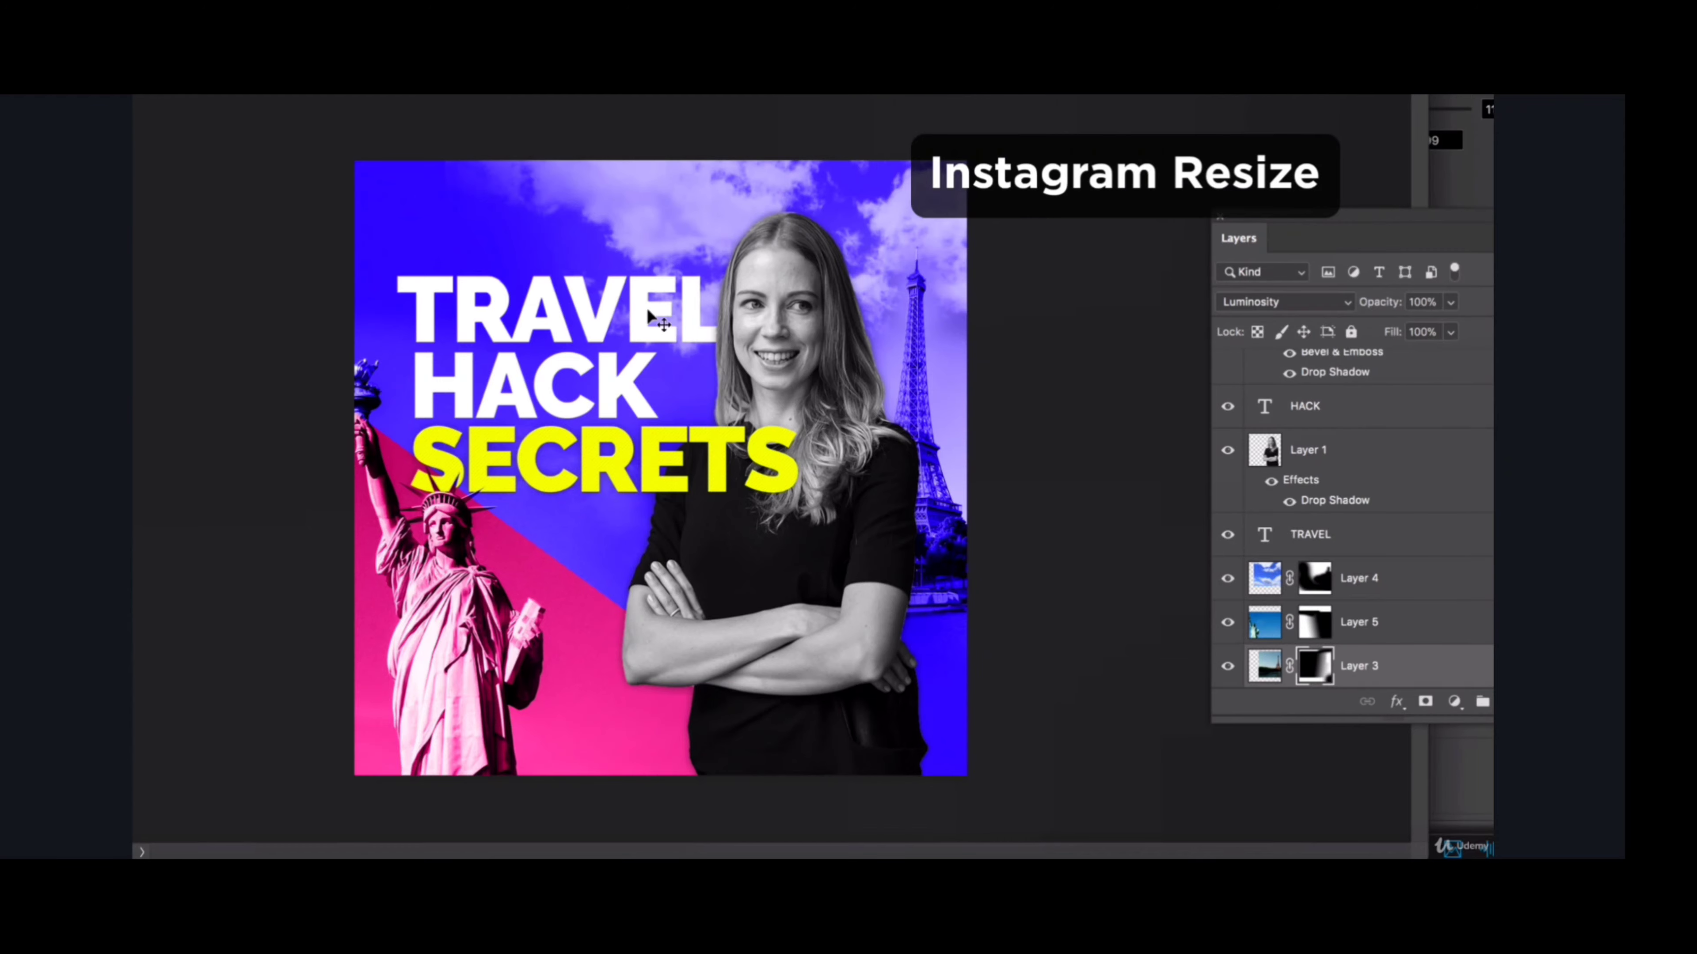
left_click(1002, 327)
left_click_drag(787, 304, 791, 329)
left_click(969, 330)
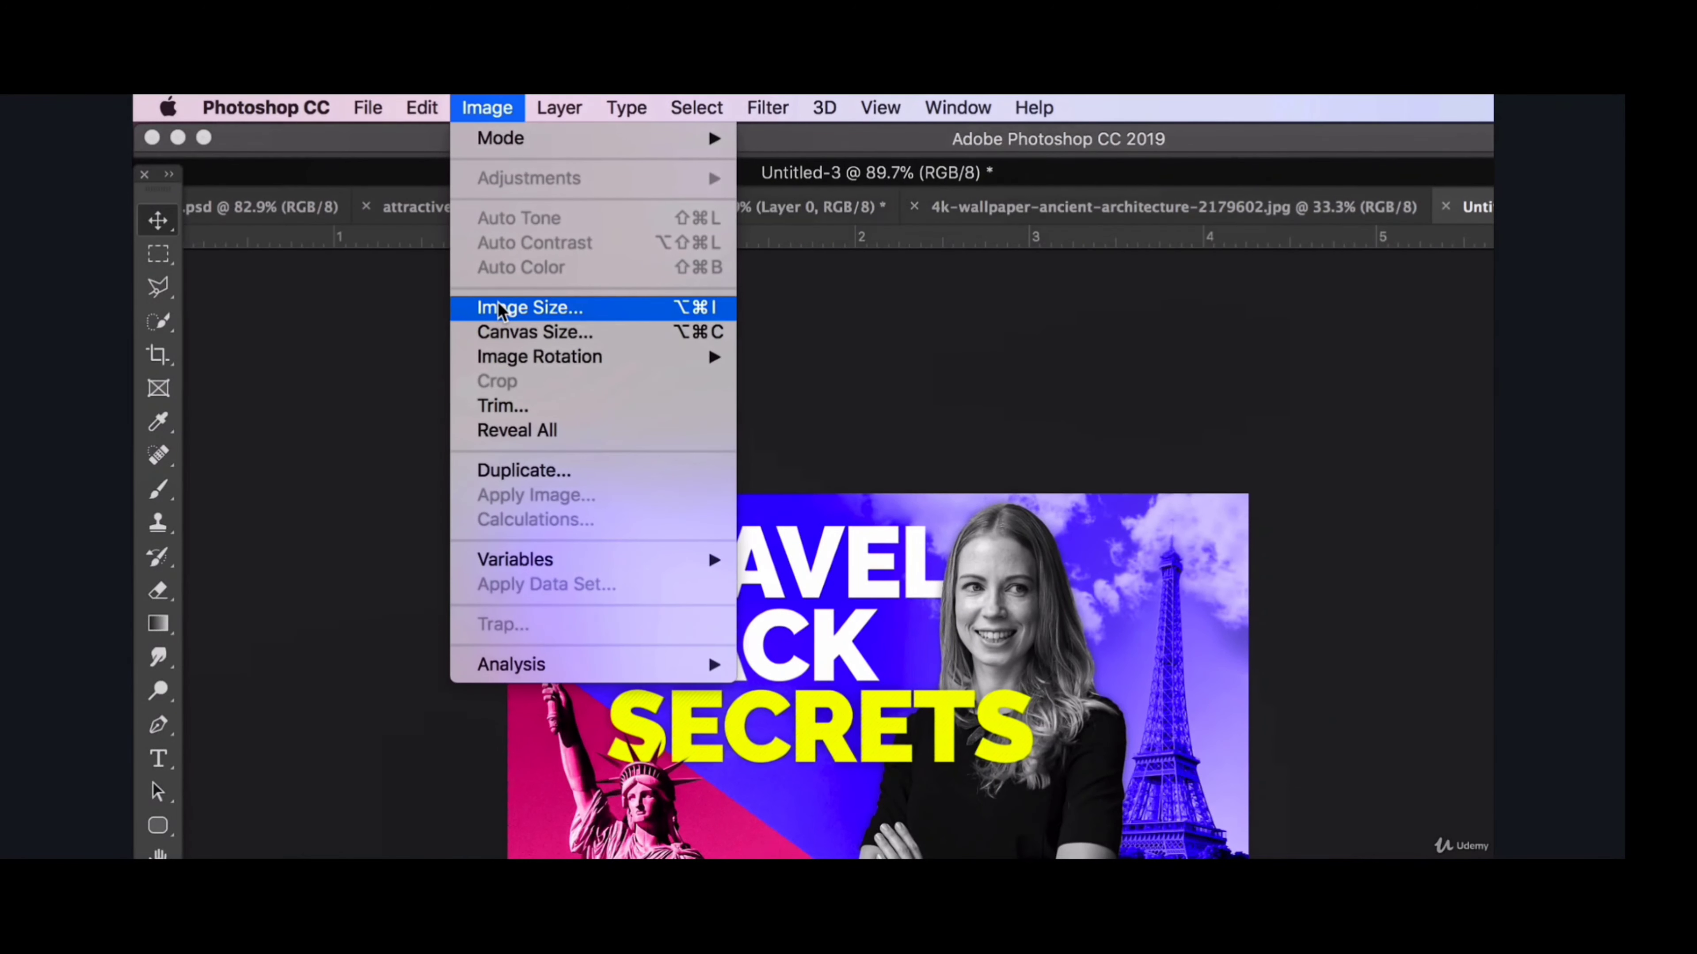
- Check the pixel dimensions and resolution of the YouTube thumbnail in the Image Size settings, leaving them unmodified
left_click(499, 311)
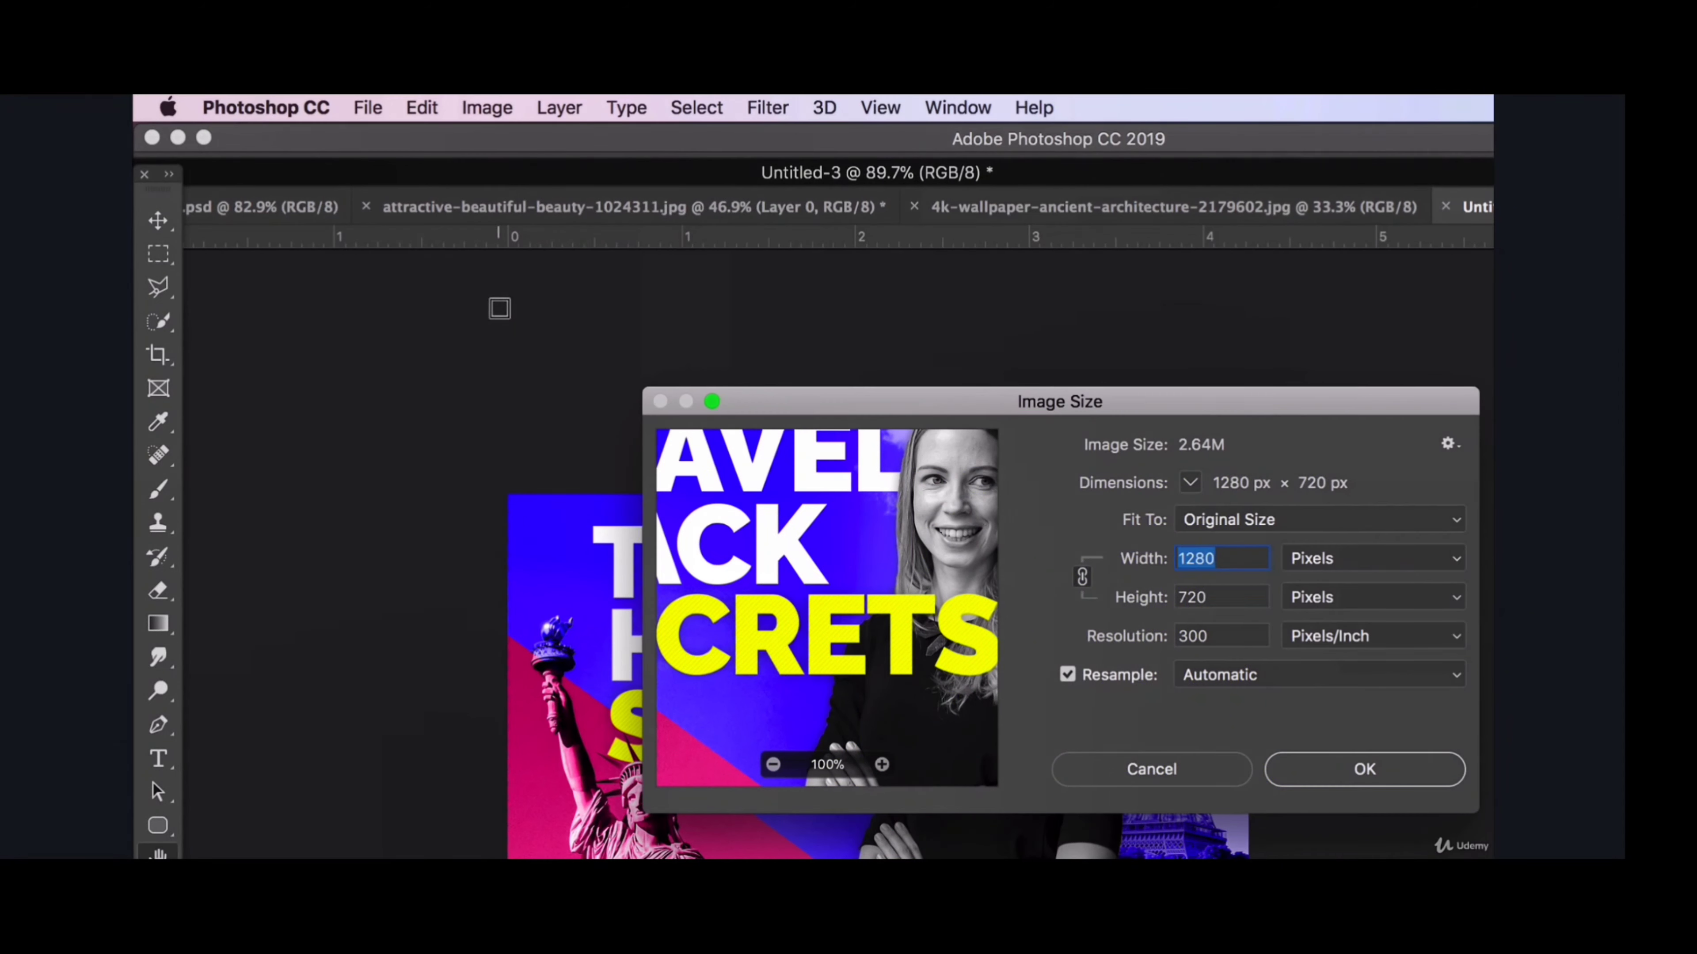
double_click(1198, 638)
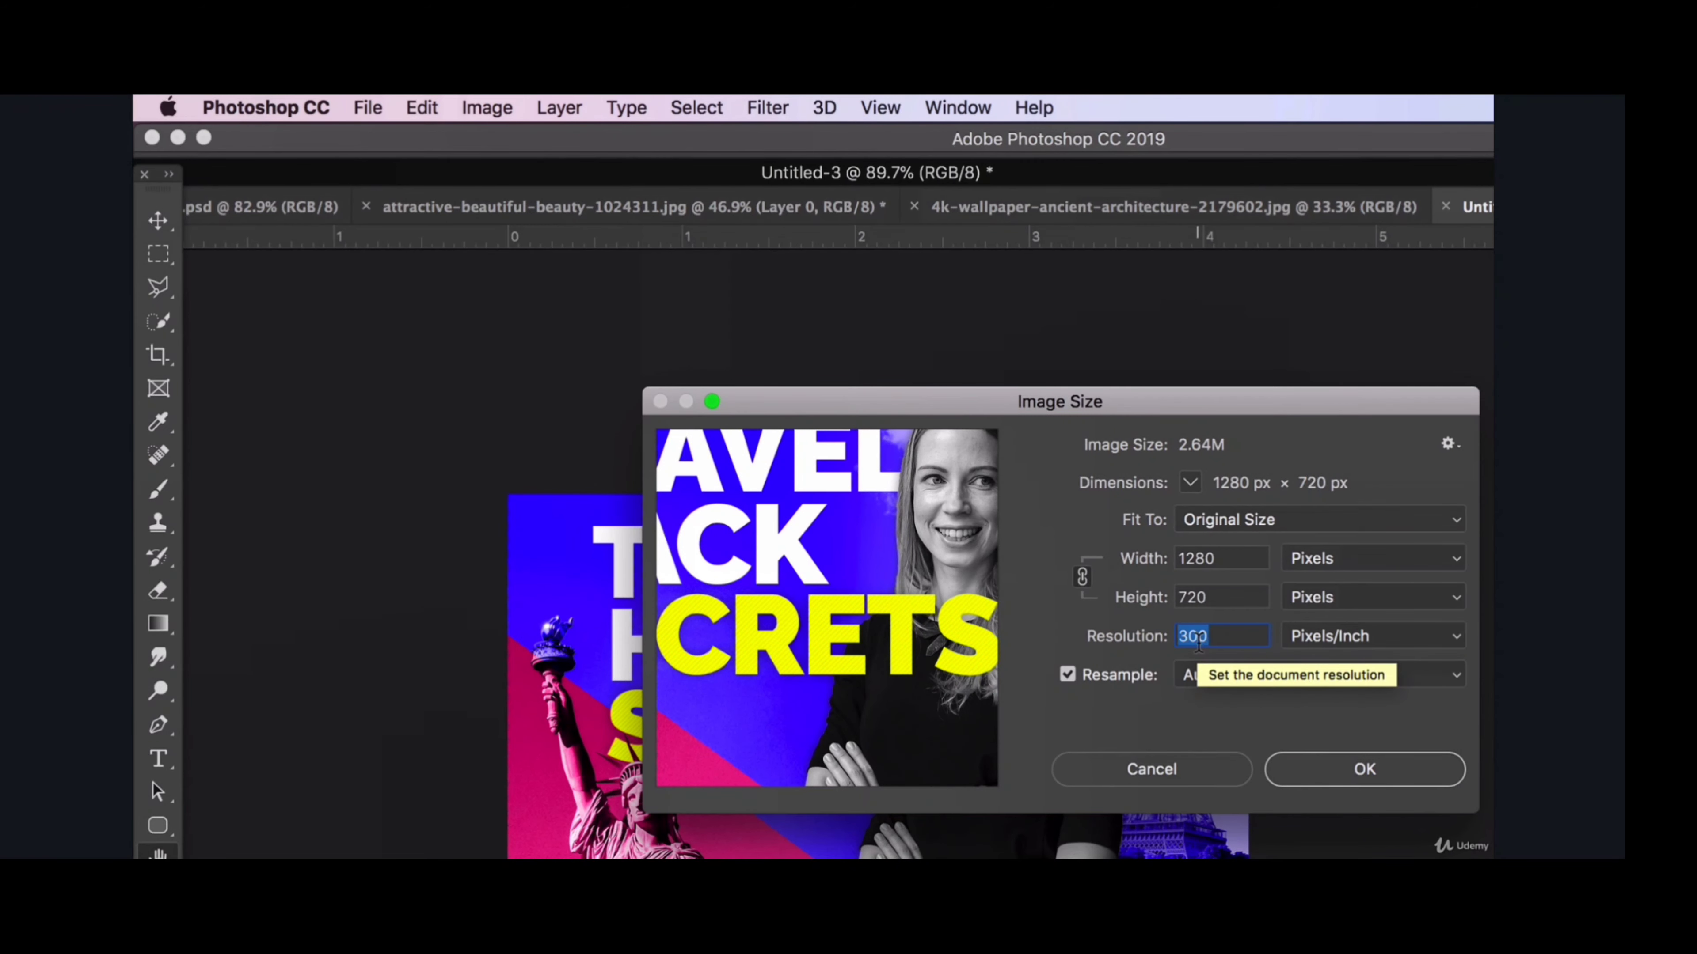
left_click(1143, 772)
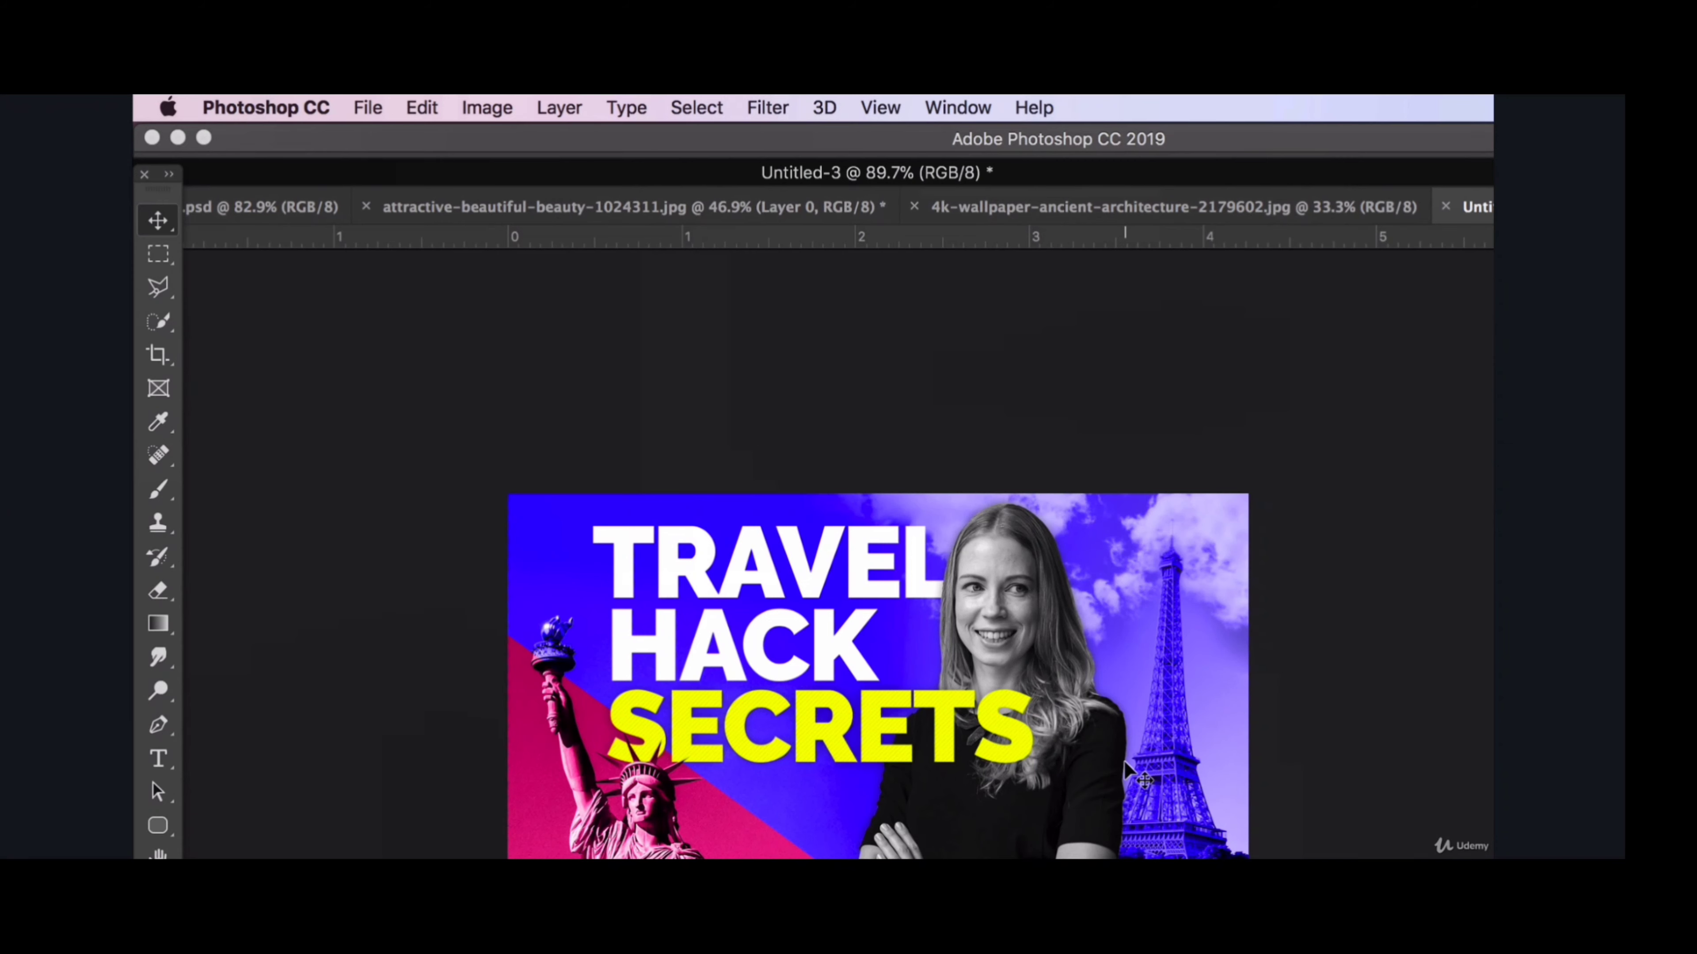